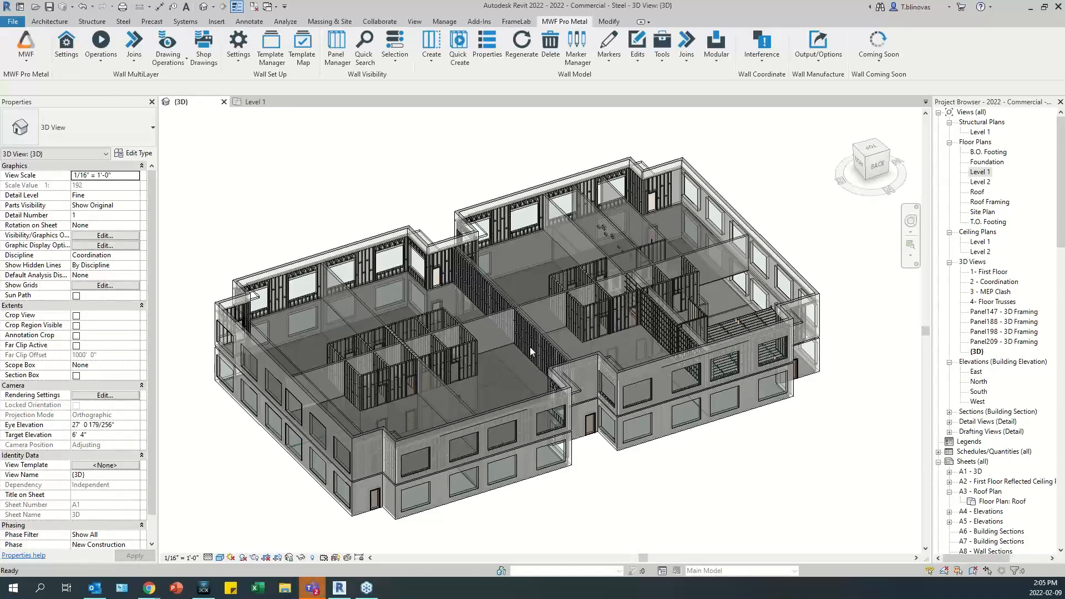
Open the Level 1 floor plan at the lower-left corner of the left block of interior partition rooms.
{"action": "left_click", "coordinate": [255, 103]}
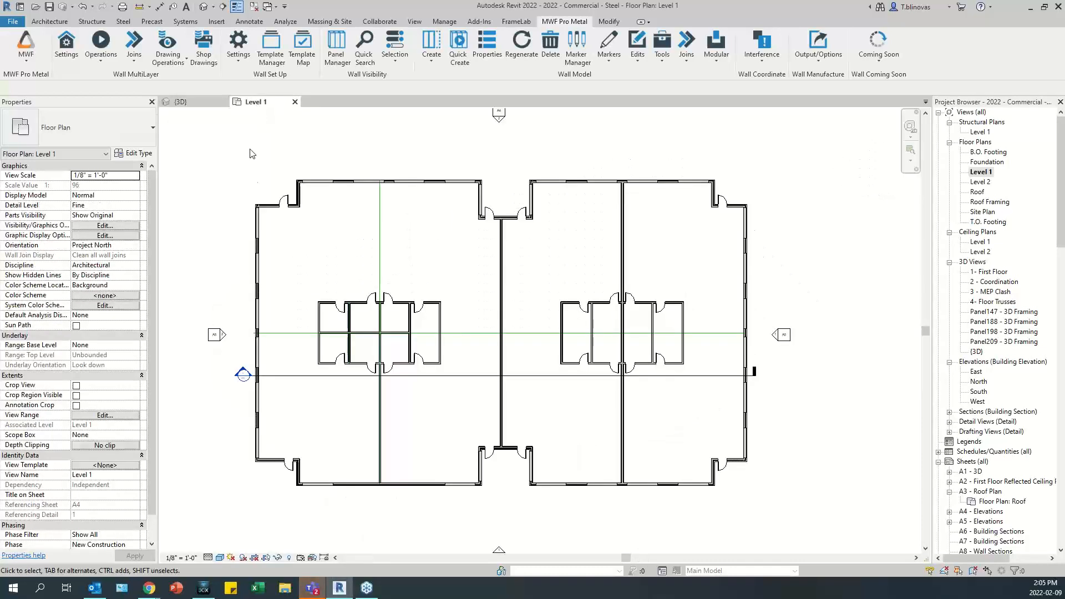
{"action": "scroll", "coordinate": [357, 356], "scroll_direction": "up", "scroll_amount": 2}
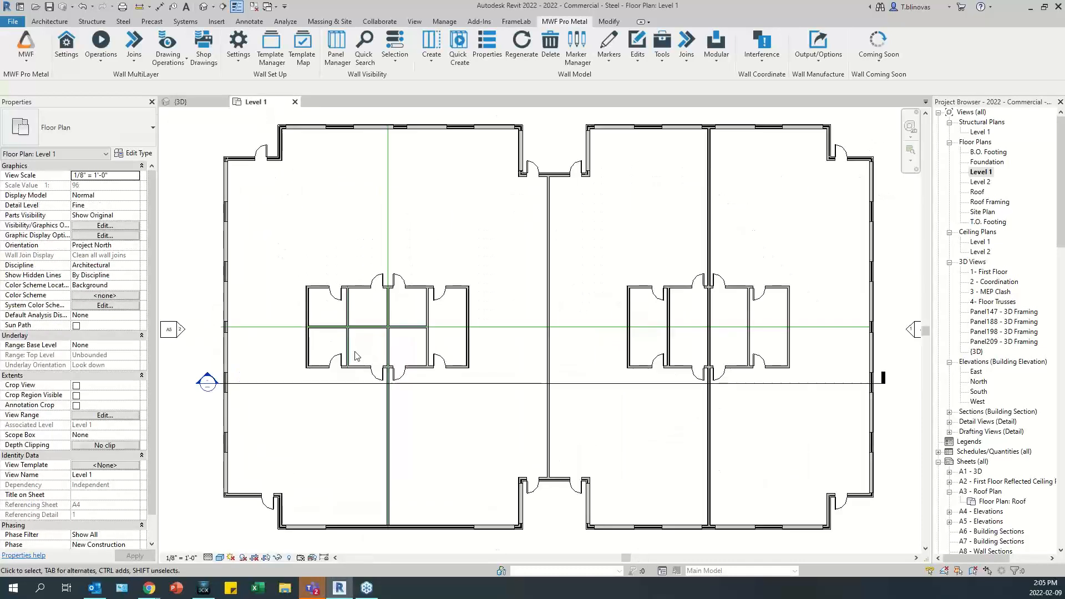
{"action": "scroll", "coordinate": [366, 349], "scroll_direction": "up", "scroll_amount": 3}
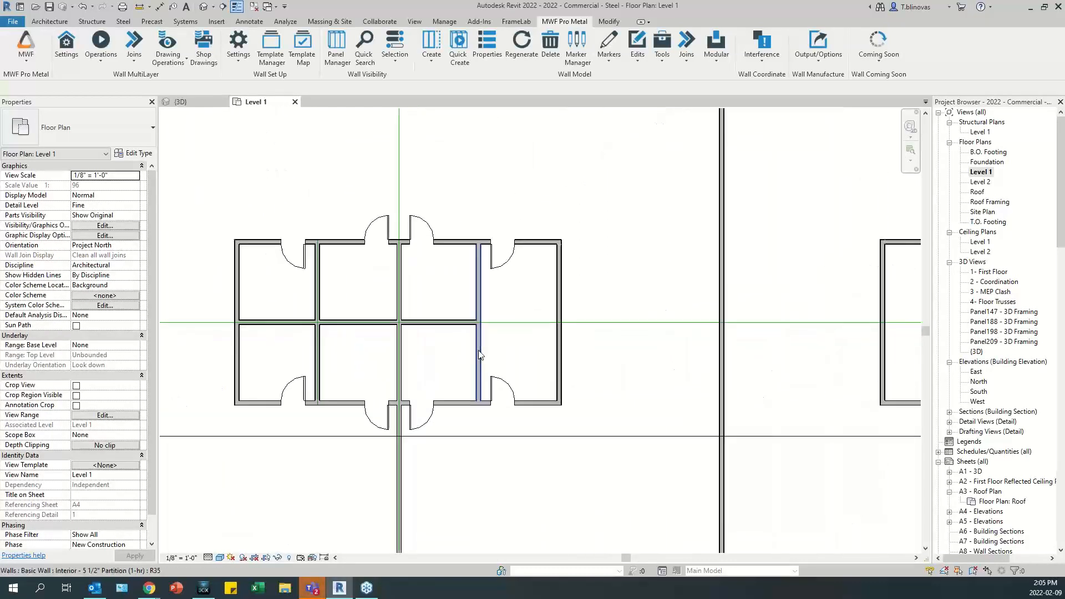
{"action": "scroll", "coordinate": [458, 350], "scroll_direction": "up", "scroll_amount": 2}
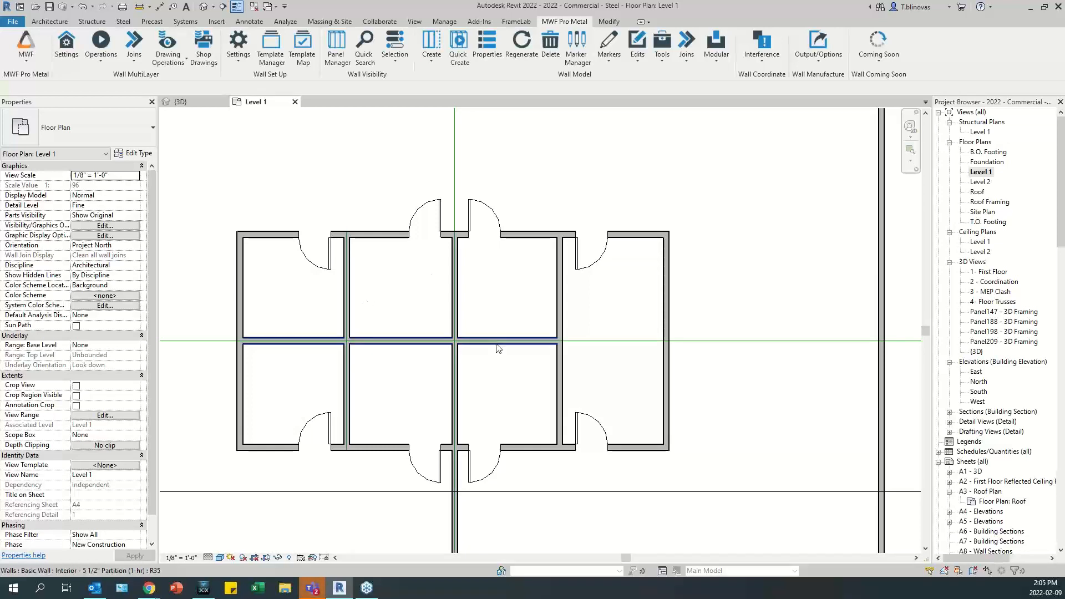
{"action": "middle_click_drag", "start_coordinate": [513, 400], "coordinate": [605, 385]}
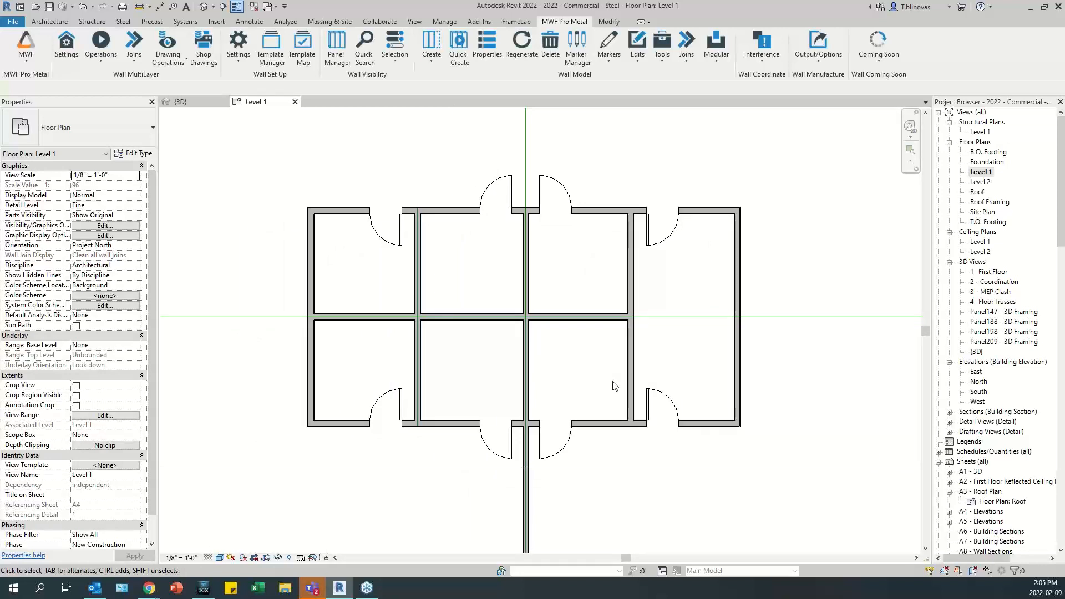
{"action": "middle_click_drag", "start_coordinate": [527, 424], "coordinate": [611, 388]}
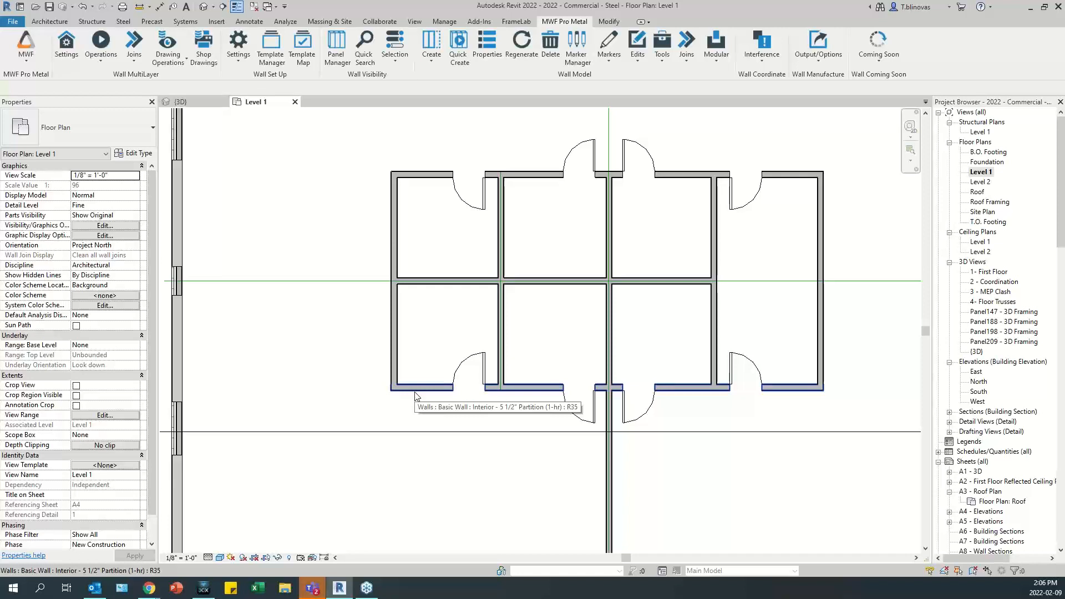
{"action": "scroll", "coordinate": [416, 395], "scroll_direction": "up", "scroll_amount": 4}
{"action": "scroll", "coordinate": [407, 416], "scroll_direction": "up", "scroll_amount": 2}
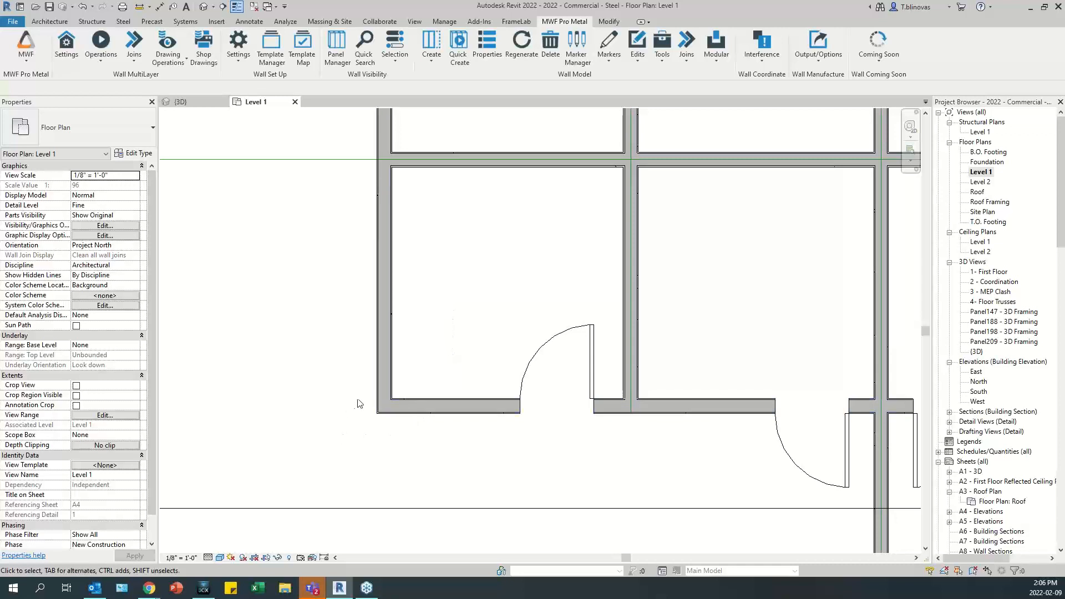
Place the Corner - 2W - Any panel join LGS L-ANY SIMPLE B (J104) on the two partition walls meeting at the room block's lower-left corner.
{"action": "left_click_drag", "start_coordinate": [450, 354], "coordinate": [344, 440]}
{"action": "middle_click_drag", "start_coordinate": [428, 400], "coordinate": [392, 422]}
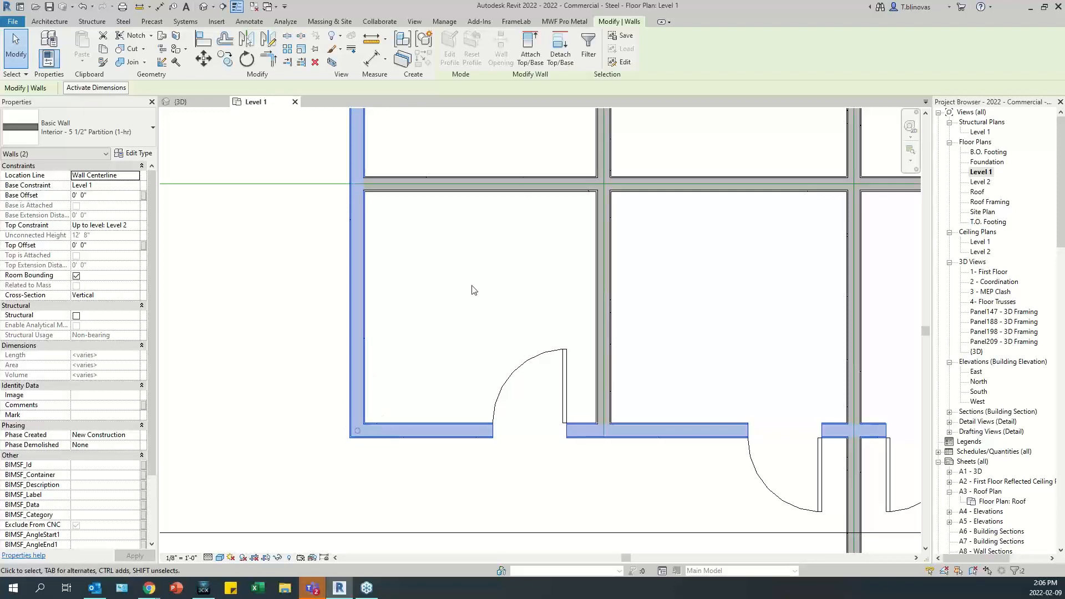
{"action": "left_click", "coordinate": [567, 22]}
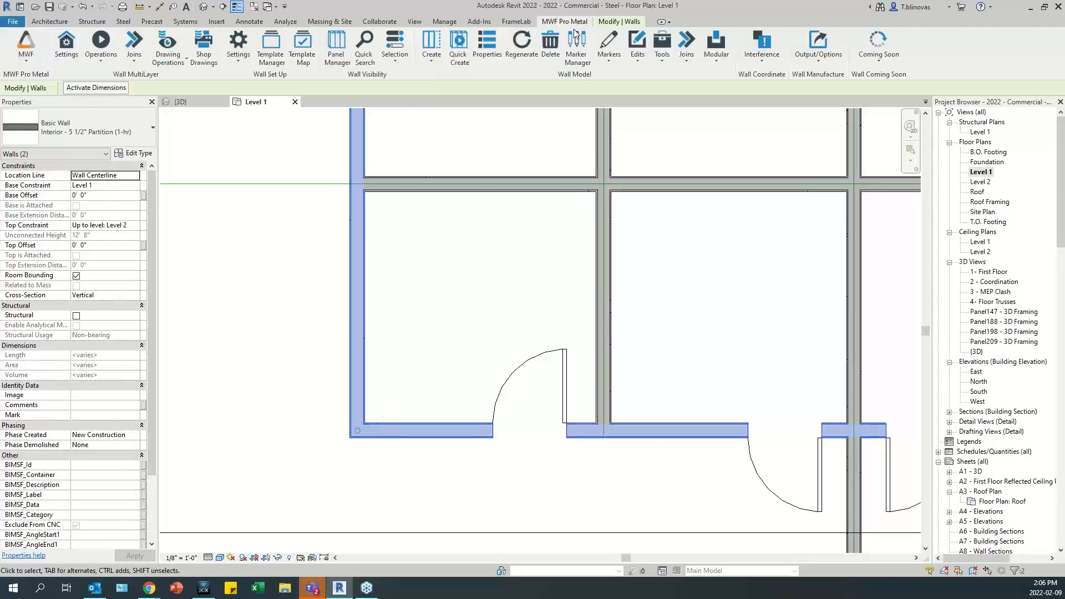
{"action": "left_click", "coordinate": [691, 59]}
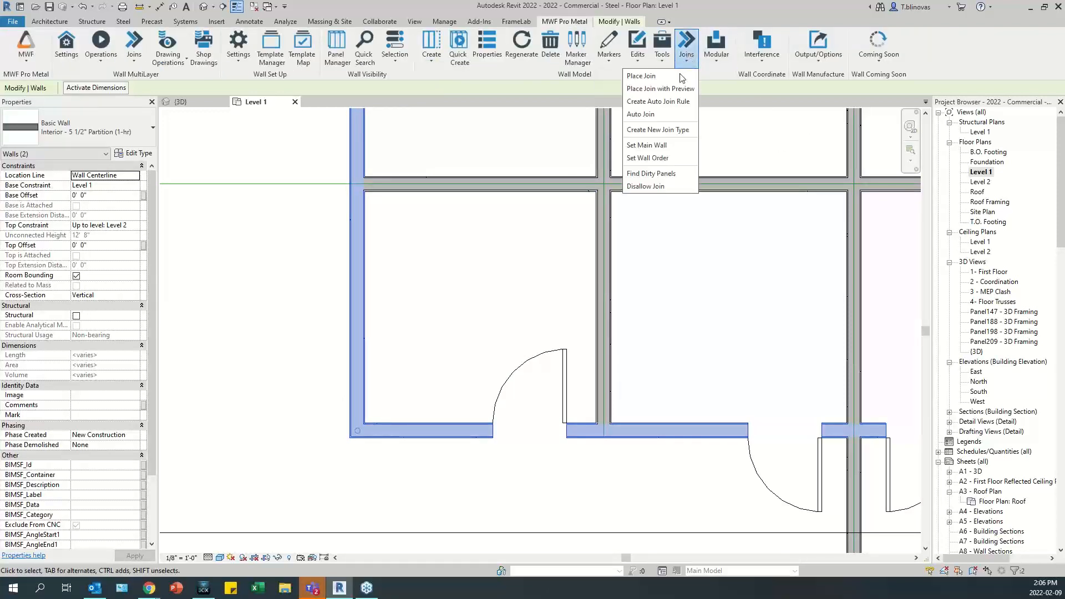
{"action": "left_click", "coordinate": [672, 81]}
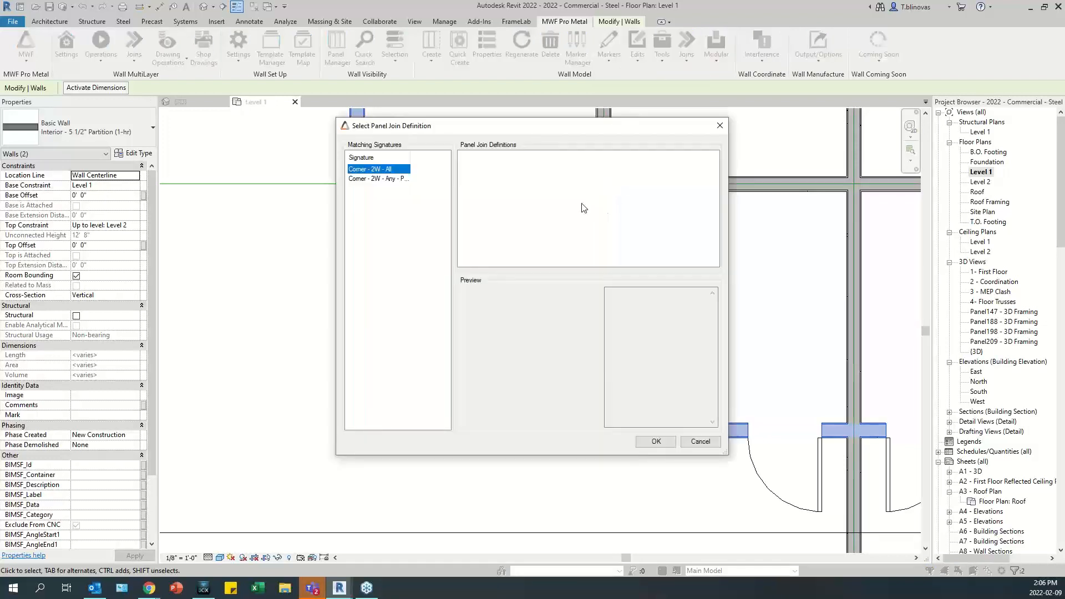
{"action": "left_click", "coordinate": [391, 179]}
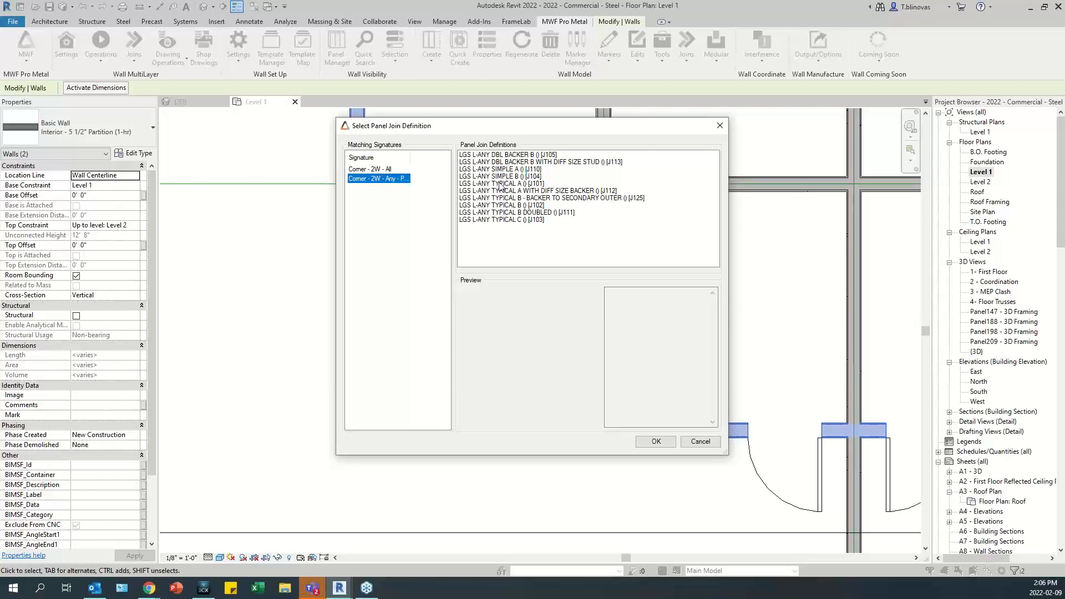
{"action": "left_click", "coordinate": [502, 169]}
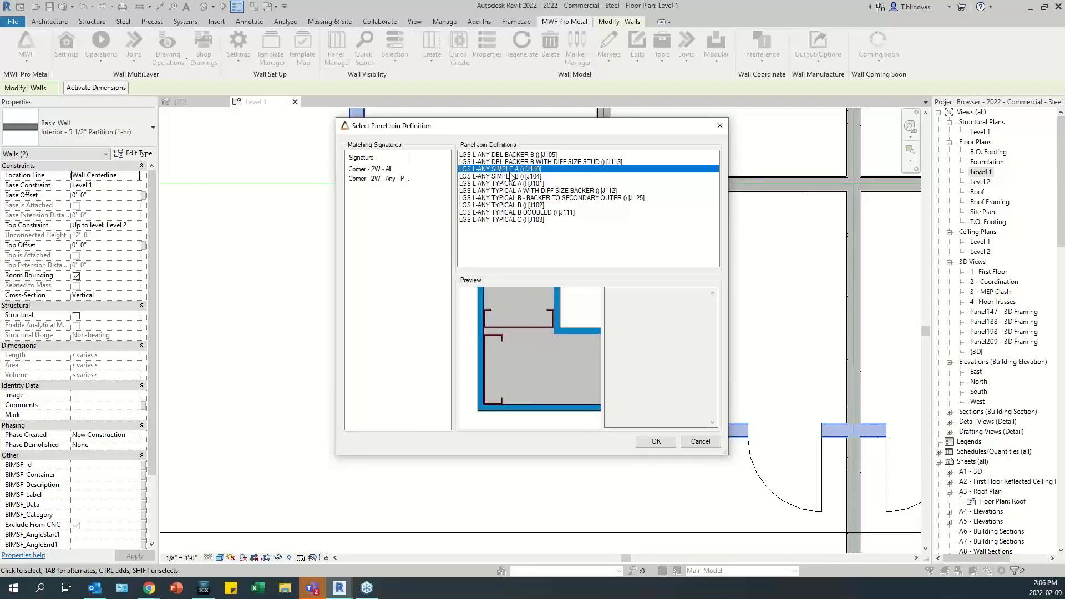
{"action": "left_click", "coordinate": [507, 184]}
{"action": "left_click", "coordinate": [506, 198]}
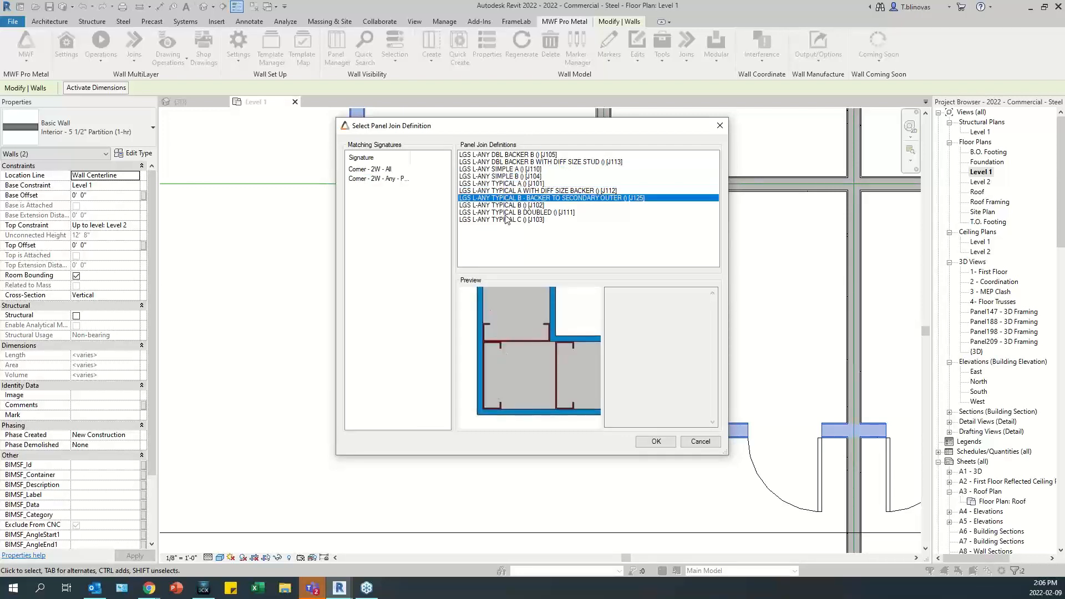
{"action": "left_click", "coordinate": [524, 162]}
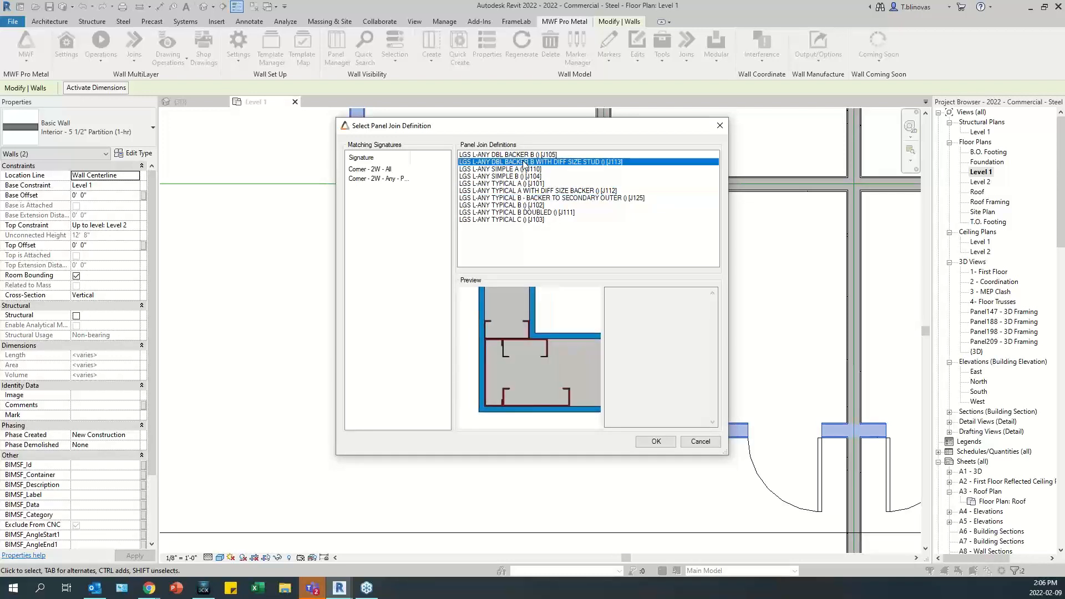
{"action": "left_click", "coordinate": [523, 177]}
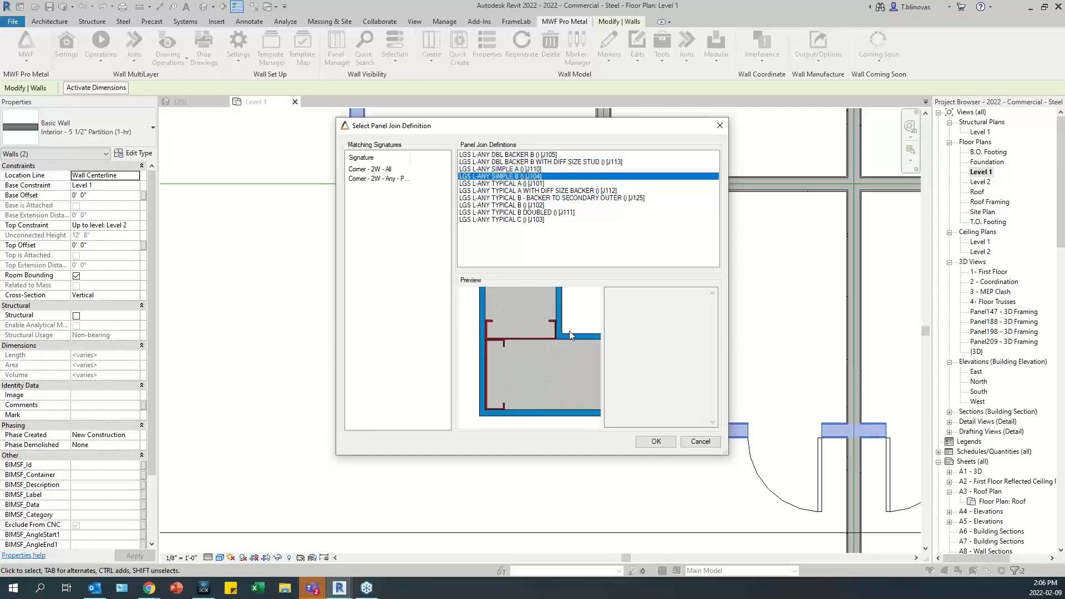
{"action": "left_click", "coordinate": [655, 442]}
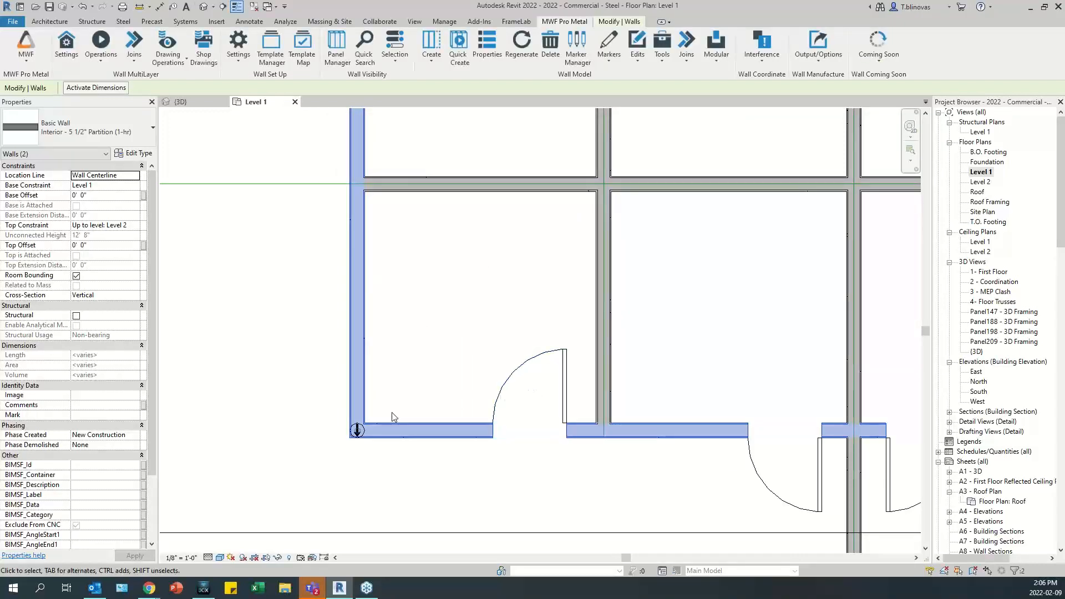
Inspect the placed corner join marker, checking its properties and its arrow direction relative to the two walls.
{"action": "scroll", "coordinate": [374, 455], "scroll_direction": "up", "scroll_amount": 7}
{"action": "left_click", "coordinate": [376, 458]}
{"action": "left_click", "coordinate": [331, 394]}
{"action": "middle_click_drag", "start_coordinate": [340, 454], "coordinate": [373, 473]}
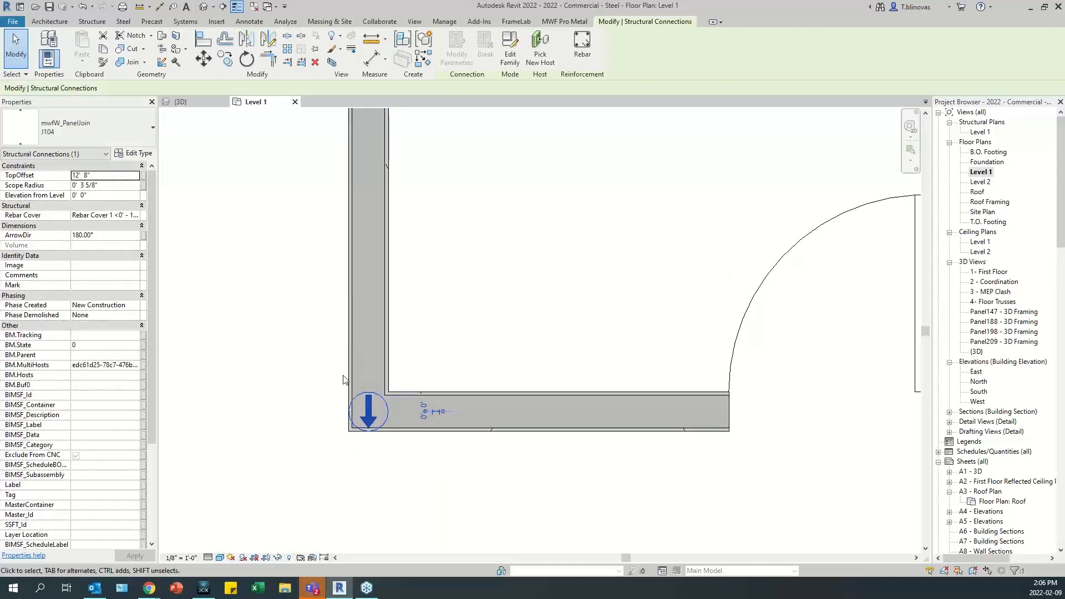
{"action": "scroll", "coordinate": [344, 469], "scroll_direction": "down", "scroll_amount": 3}
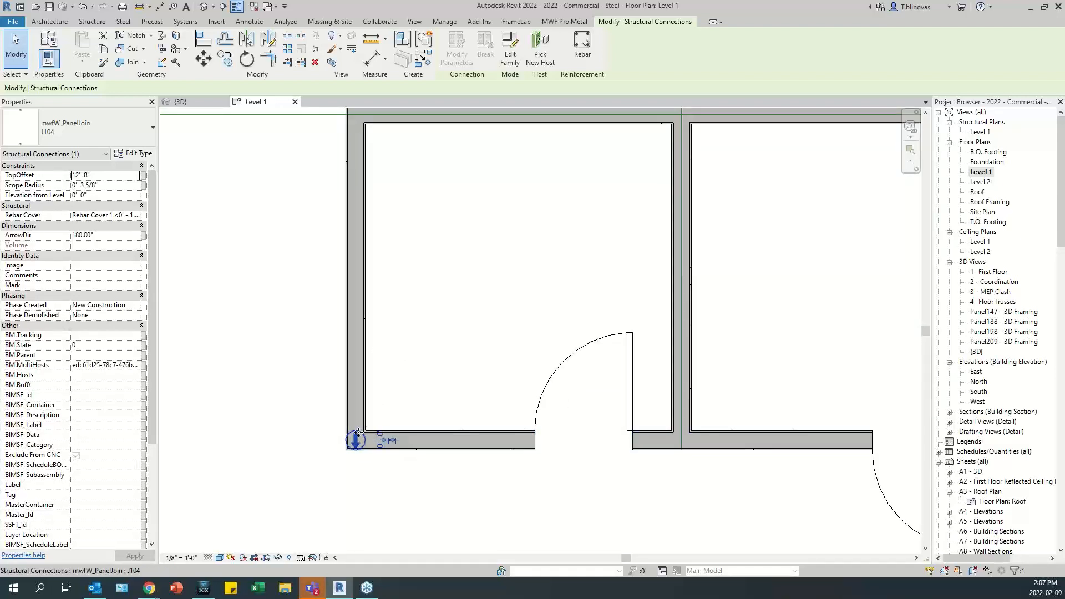
{"action": "scroll", "coordinate": [354, 447], "scroll_direction": "up", "scroll_amount": 1}
{"action": "scroll", "coordinate": [354, 448], "scroll_direction": "up", "scroll_amount": 1}
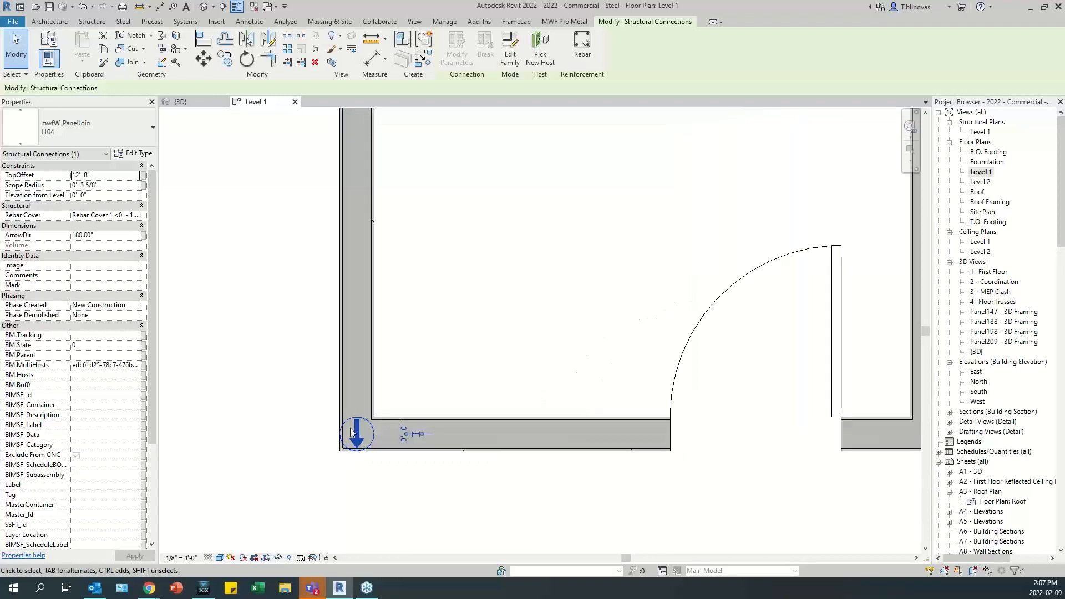
{"action": "scroll", "coordinate": [293, 468], "scroll_direction": "down", "scroll_amount": 3}
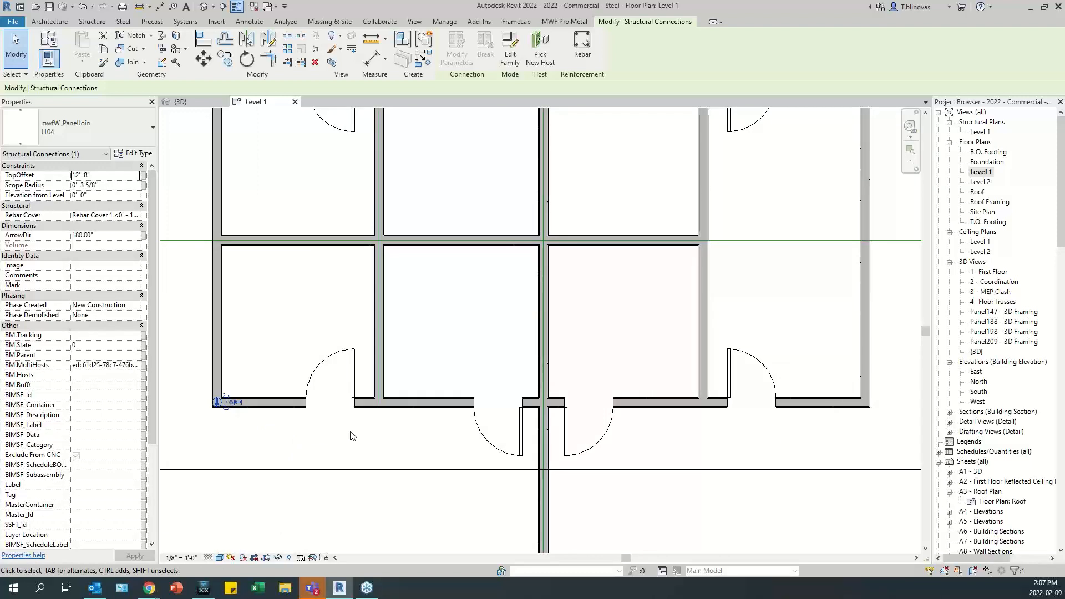
Place the Intersect - 2W panel join LGS T-ANY TYPICAL A (J107) where the first interior partition meets the room block's lower wall.
{"action": "middle_click_drag", "start_coordinate": [351, 436], "coordinate": [431, 416]}
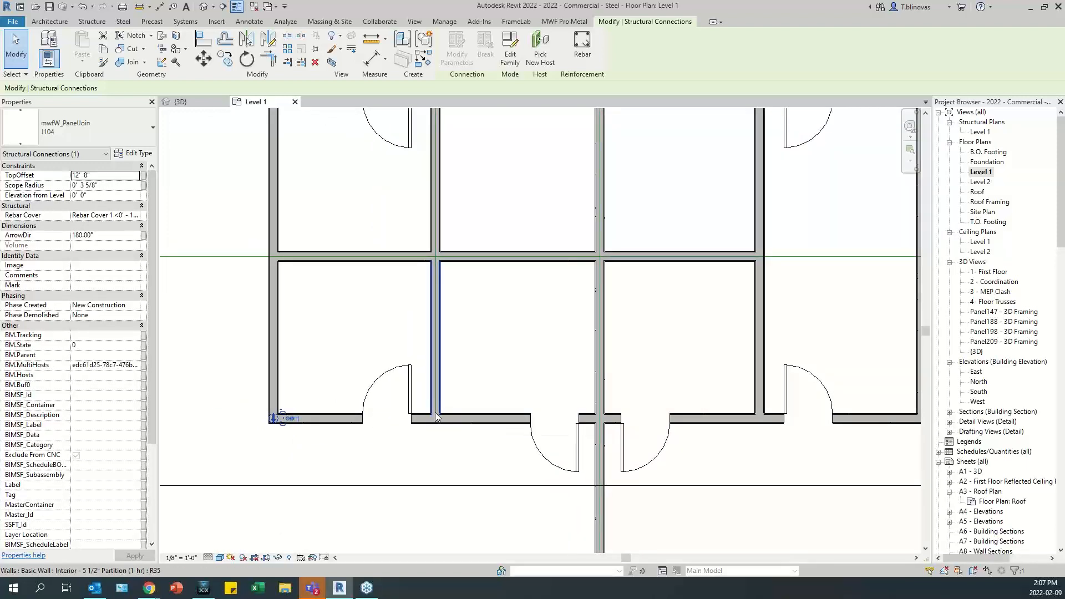
{"action": "scroll", "coordinate": [433, 415], "scroll_direction": "up", "scroll_amount": 3}
{"action": "left_click_drag", "start_coordinate": [473, 381], "coordinate": [393, 488]}
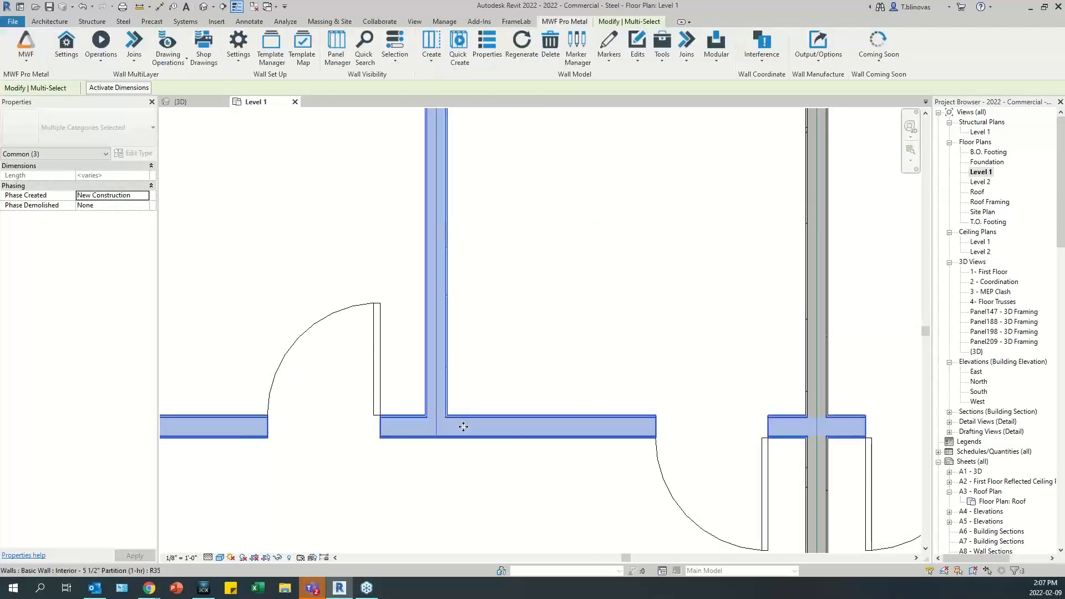
{"action": "left_click", "coordinate": [686, 50]}
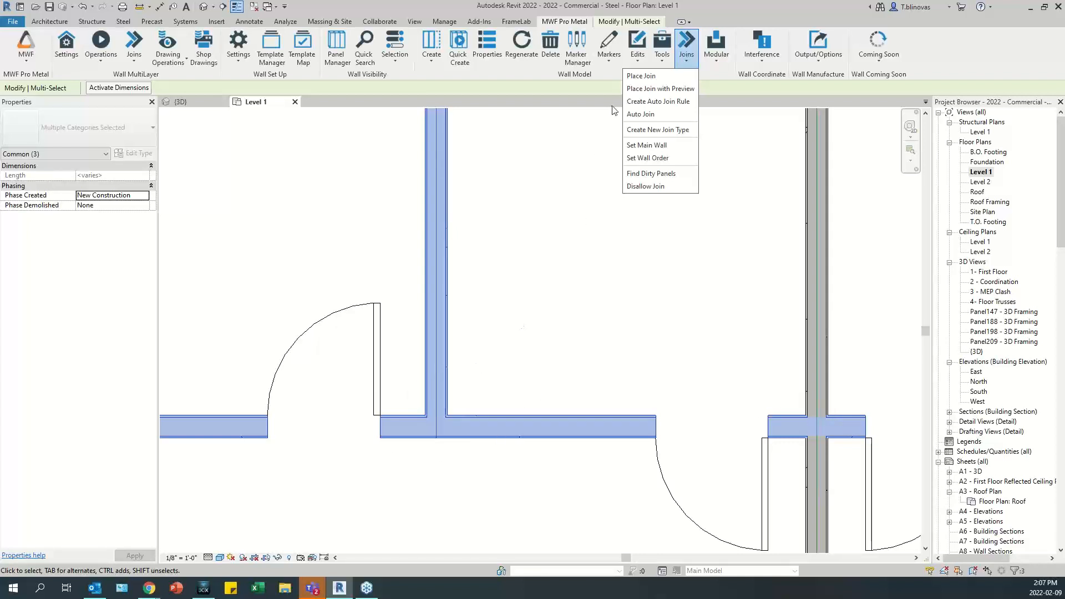
{"action": "left_click", "coordinate": [643, 76]}
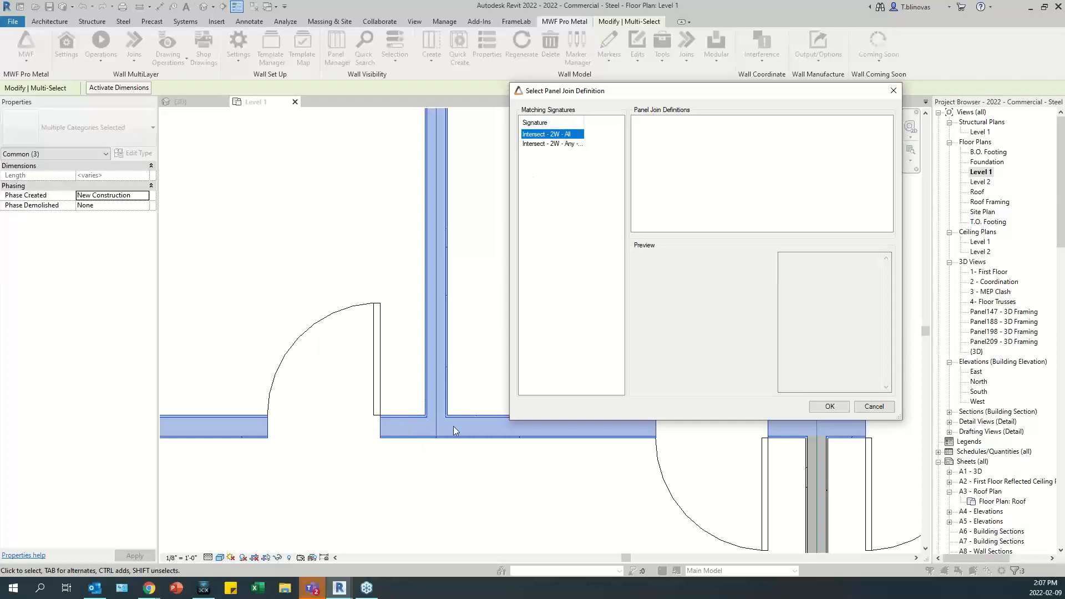
{"action": "left_click", "coordinate": [560, 144]}
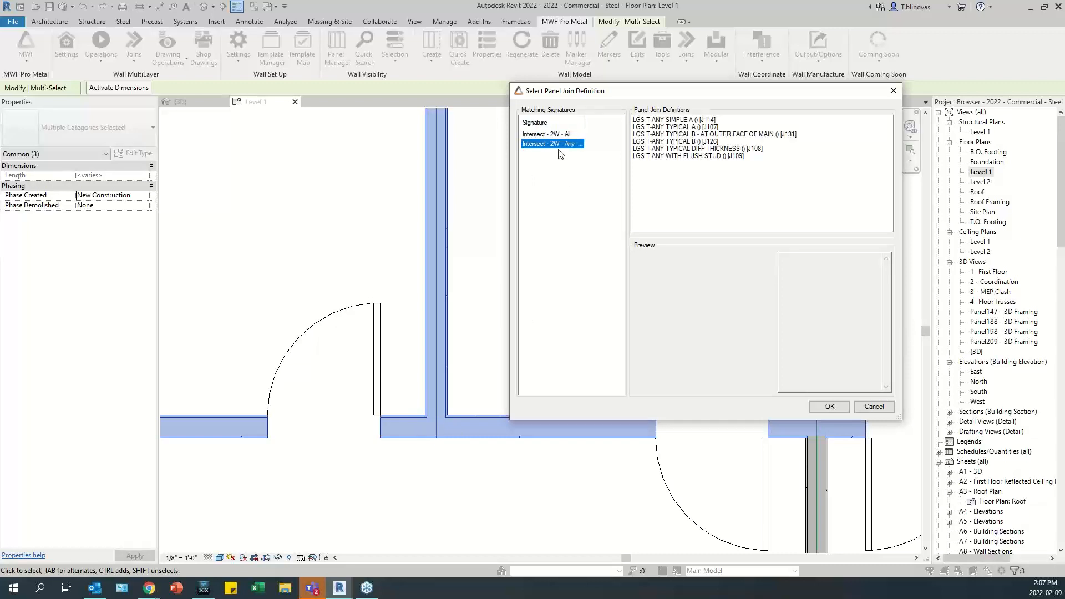
{"action": "left_click", "coordinate": [653, 128]}
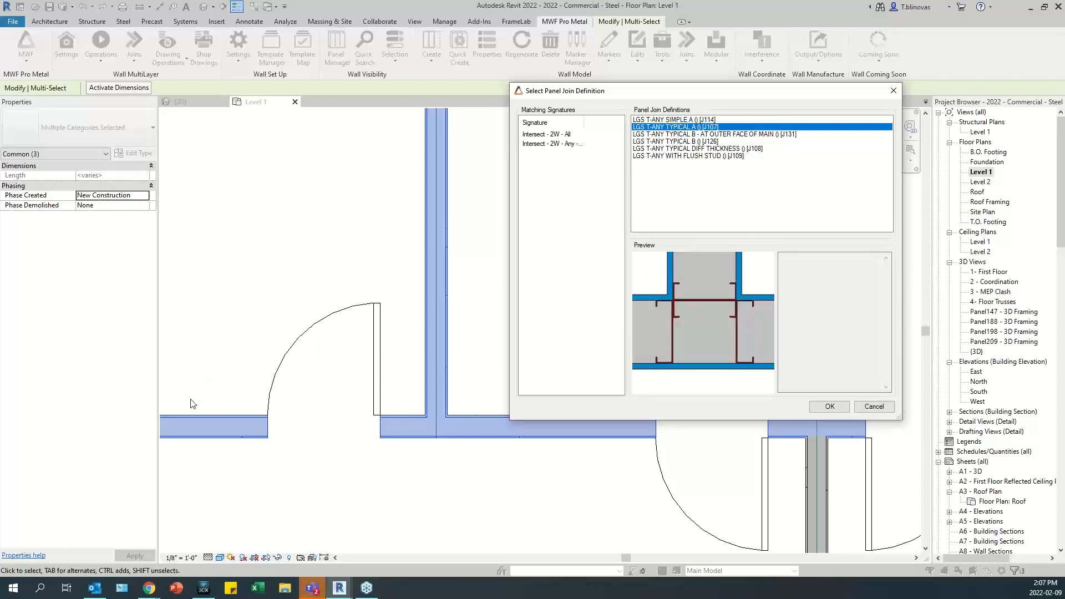
{"action": "left_click", "coordinate": [695, 142]}
{"action": "left_click", "coordinate": [697, 134]}
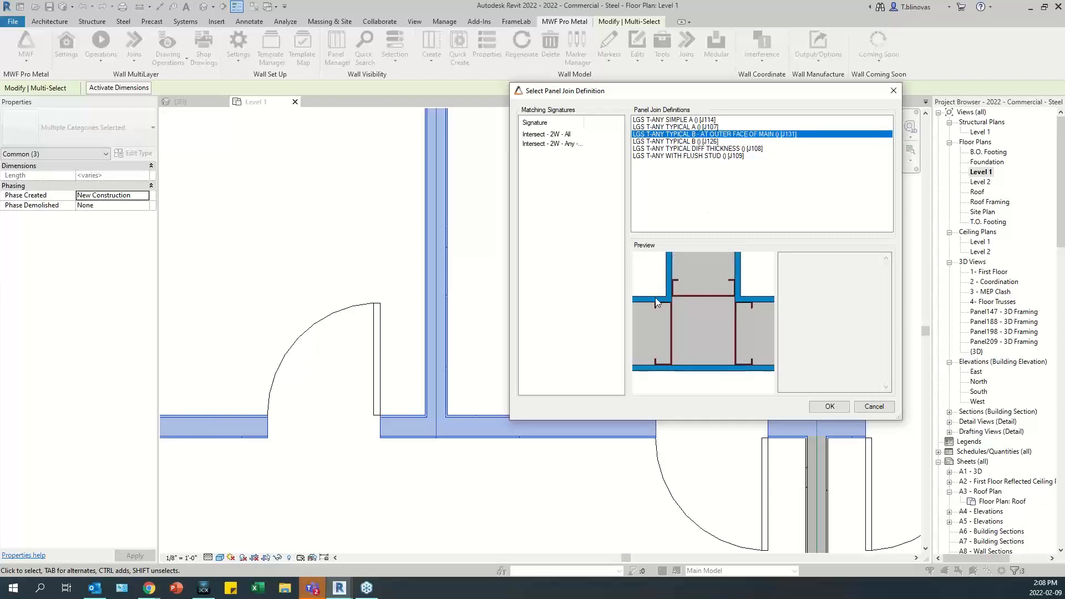
{"action": "left_click", "coordinate": [691, 127]}
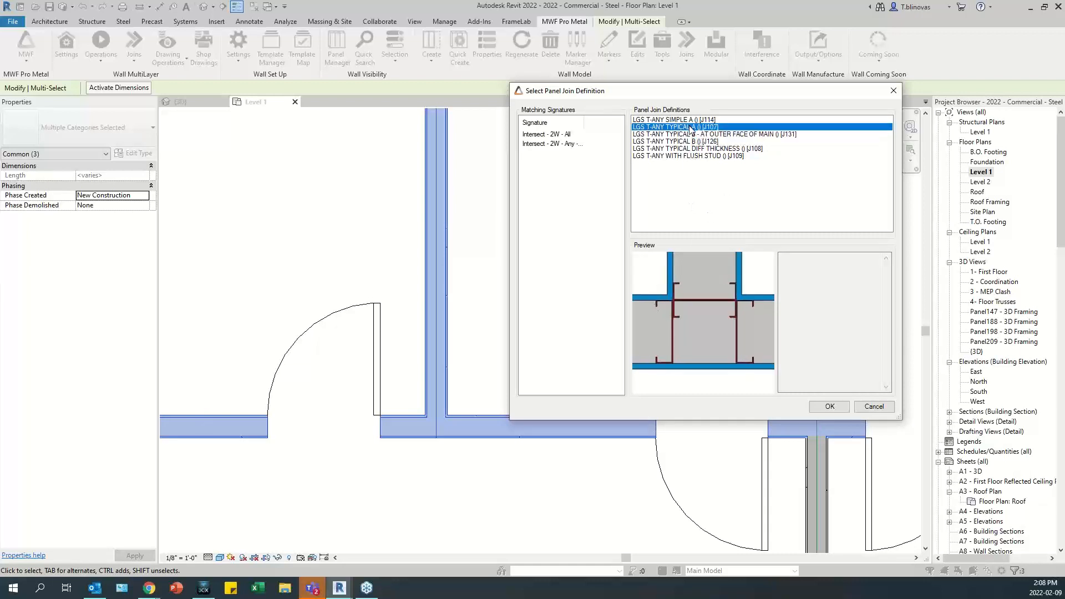
{"action": "left_click", "coordinate": [827, 409]}
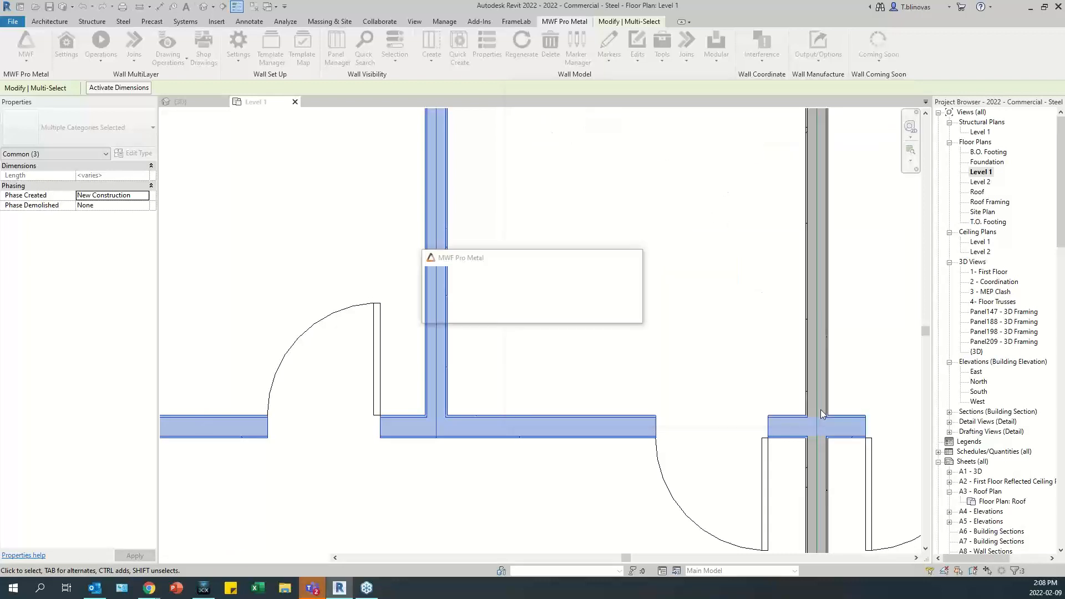
{"action": "scroll", "coordinate": [510, 410], "scroll_direction": "down", "scroll_amount": 3}
{"action": "middle_click_drag", "start_coordinate": [522, 408], "coordinate": [550, 364]}
{"action": "left_click", "coordinate": [360, 341]}
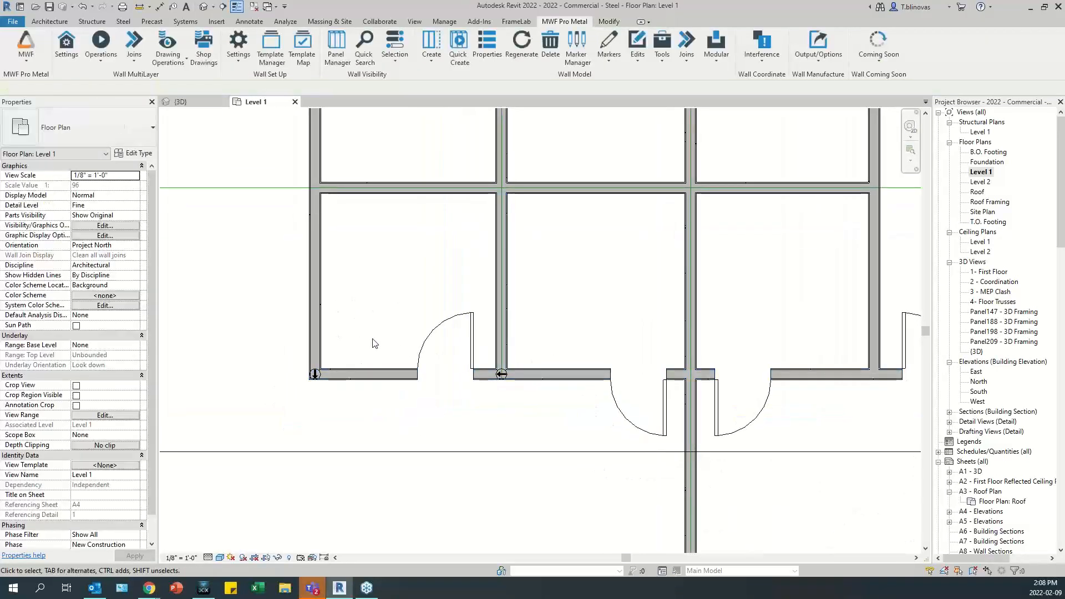
Examine the four-way wall crossing at the other end of the partition that has the T-join.
{"action": "middle_click_drag", "start_coordinate": [534, 320], "coordinate": [494, 398]}
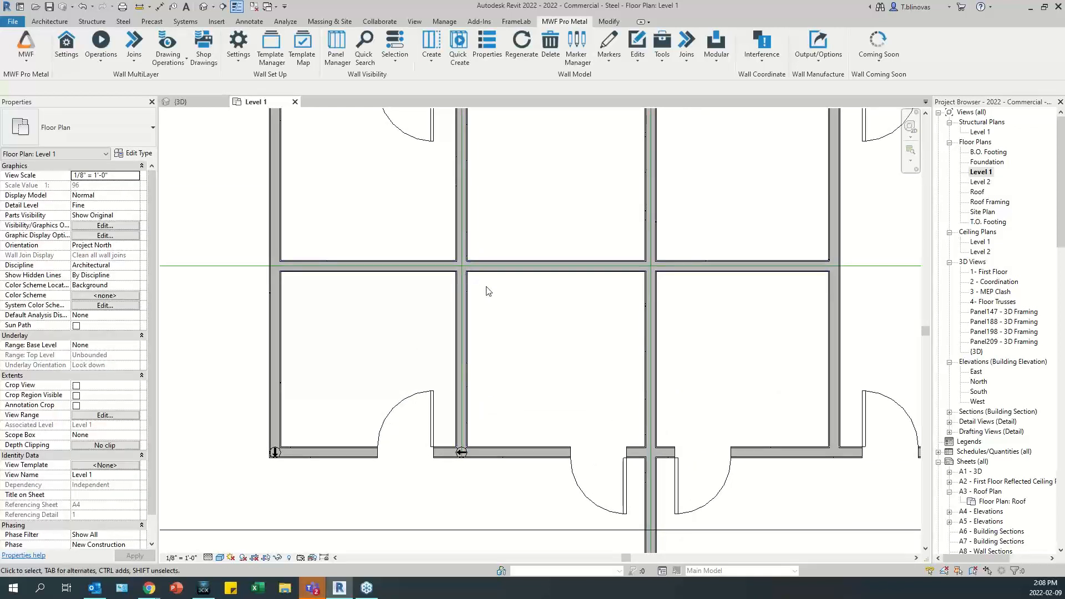
{"action": "scroll", "coordinate": [463, 318], "scroll_direction": "up", "scroll_amount": 4}
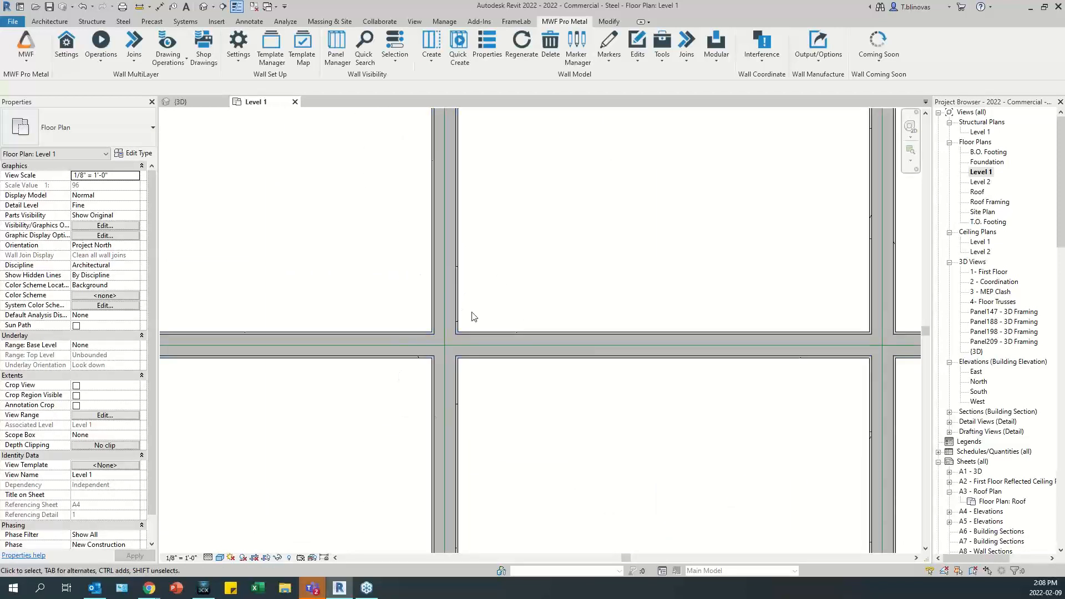
{"action": "scroll", "coordinate": [472, 314], "scroll_direction": "down", "scroll_amount": 3}
{"action": "middle_click_drag", "start_coordinate": [544, 315], "coordinate": [582, 268]}
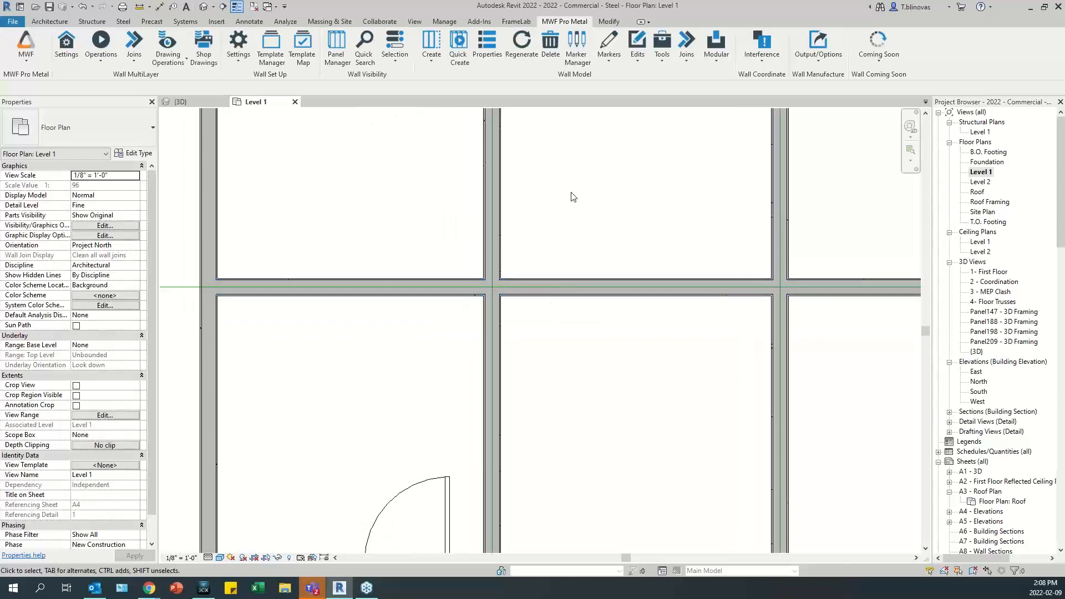
{"action": "mouse_move", "coordinate": [575, 221]}
{"action": "left_mouse_down"}
{"action": "mouse_move", "coordinate": [430, 376]}
{"action": "mouse_move", "coordinate": [562, 215]}
{"action": "left_mouse_up"}
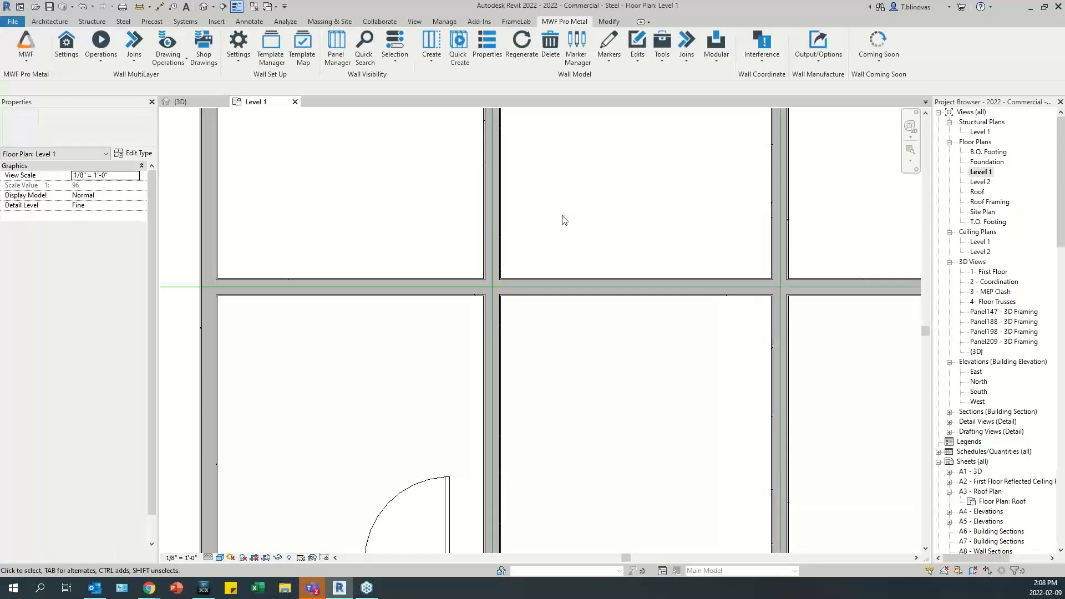
Examine the walls meeting at the first four-way crossing, selecting the long horizontal partition and the separate vertical partitions in turn.
{"action": "scroll", "coordinate": [563, 220], "scroll_direction": "down", "scroll_amount": 2}
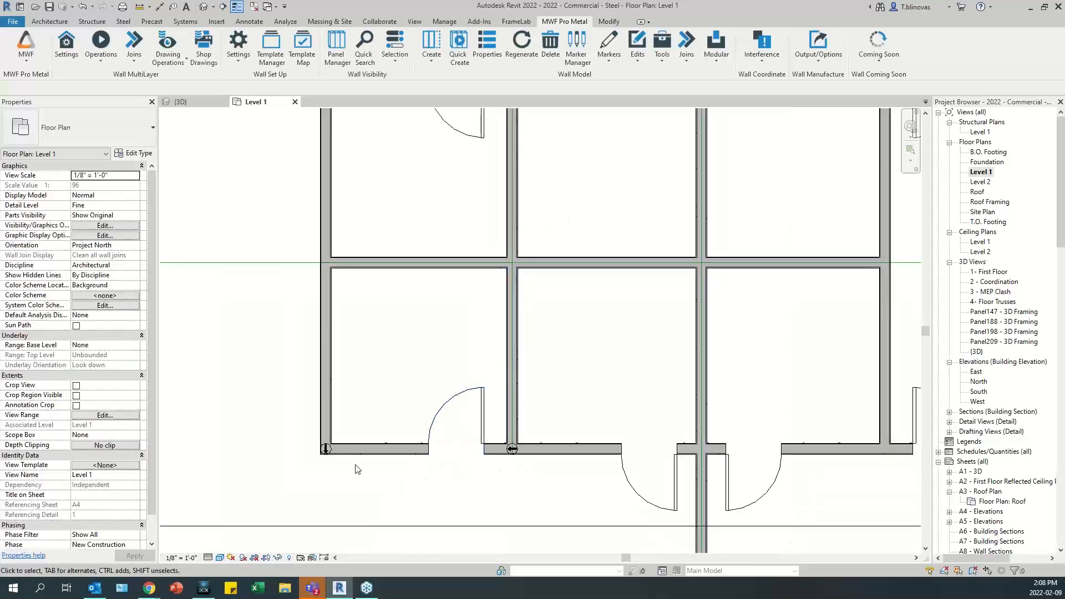
{"action": "middle_click_drag", "start_coordinate": [571, 330], "coordinate": [538, 379]}
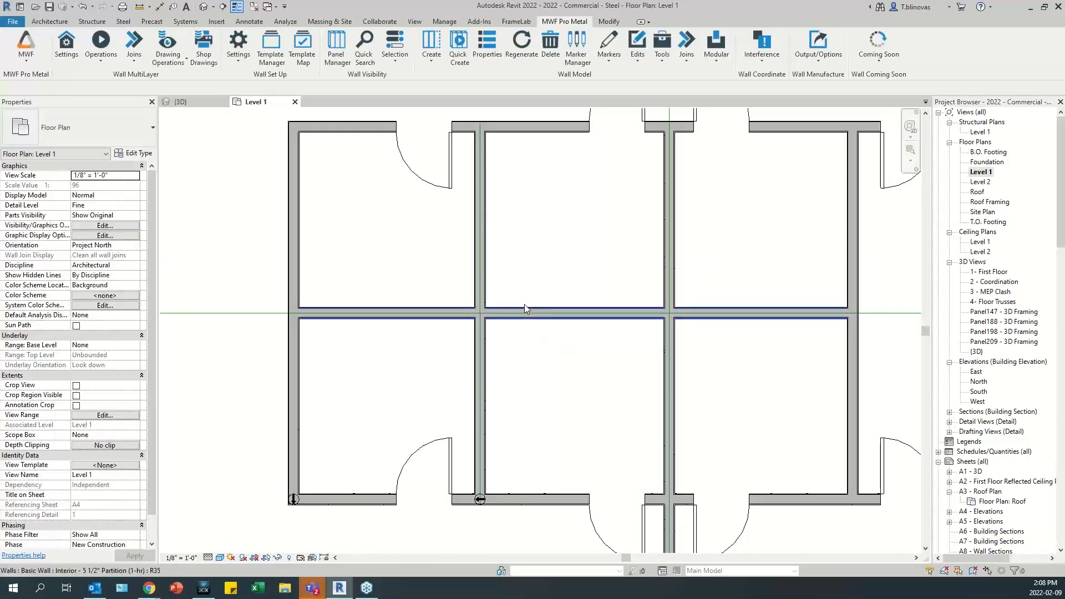
{"action": "left_click", "coordinate": [523, 308]}
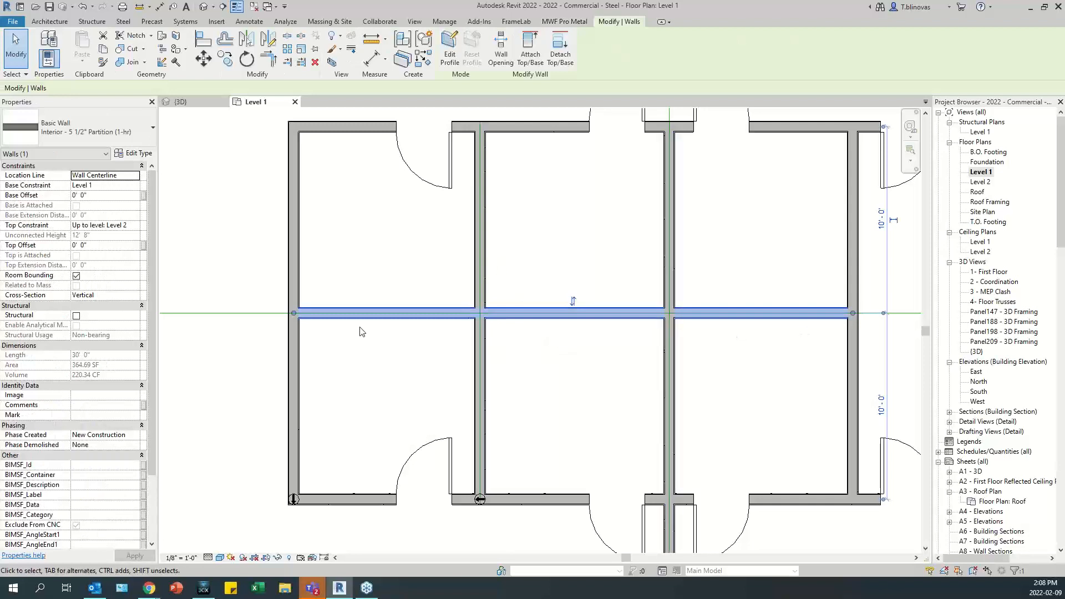
{"action": "left_click", "coordinate": [548, 340]}
{"action": "left_click", "coordinate": [539, 317]}
{"action": "left_click", "coordinate": [485, 275]}
{"action": "left_click", "coordinate": [490, 349]}
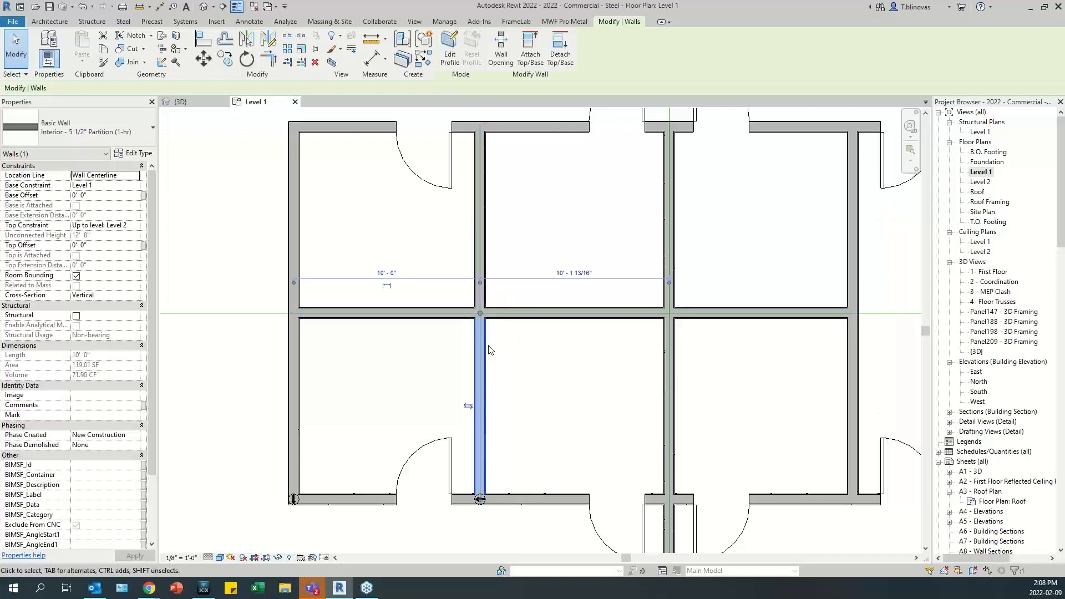
Start Place Join on the three walls at the first crossing and list the definitions for the Intersect - 3W - Any signature.
{"action": "left_click_drag", "start_coordinate": [537, 251], "coordinate": [442, 344]}
{"action": "left_click", "coordinate": [585, 21]}
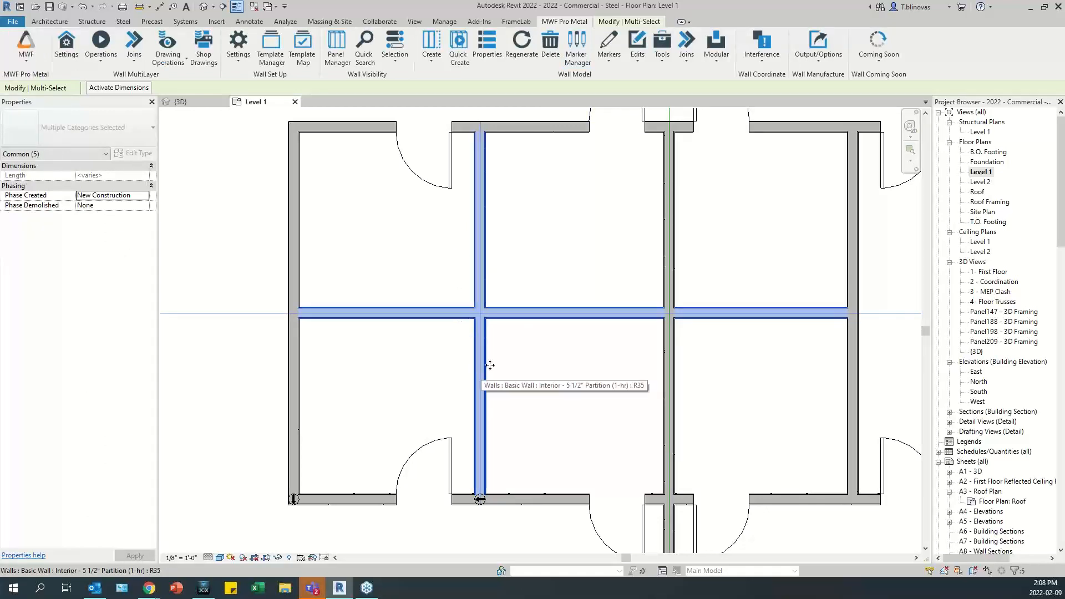
{"action": "left_click", "coordinate": [693, 54]}
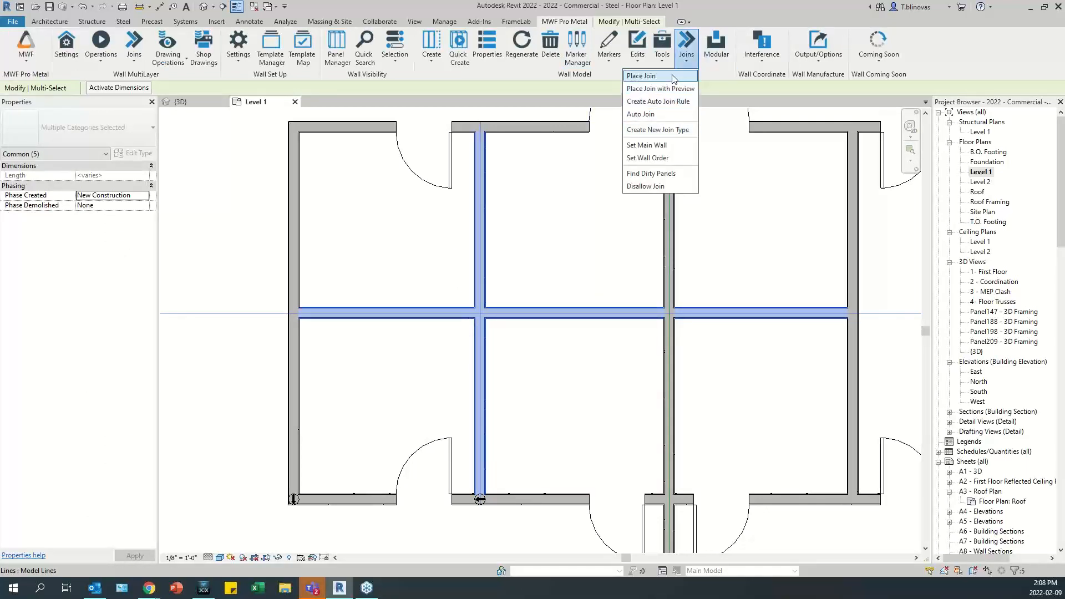
{"action": "left_click", "coordinate": [643, 76]}
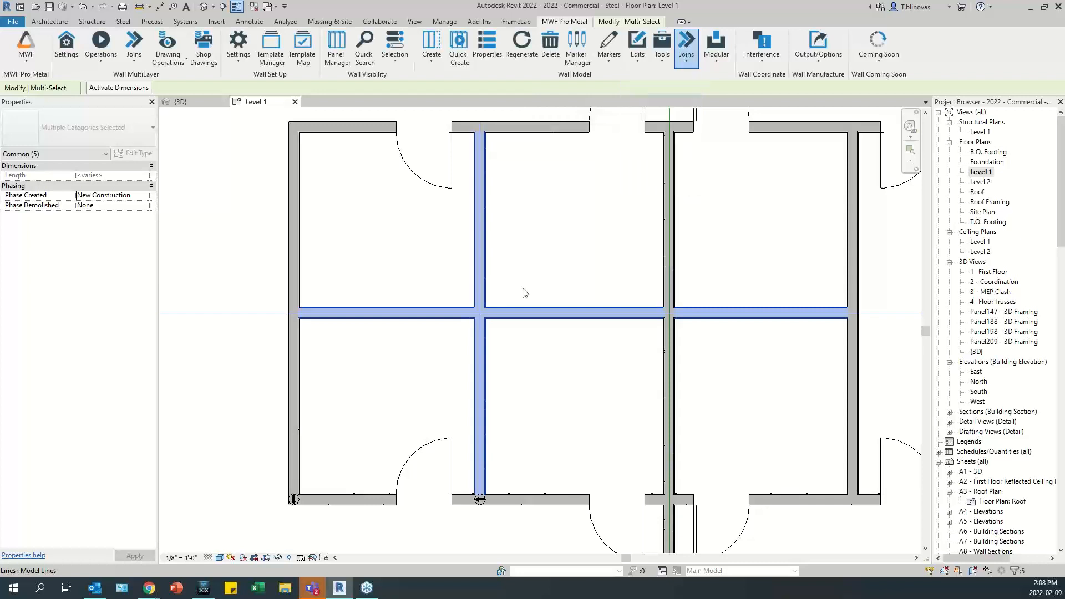
{"action": "left_click", "coordinate": [390, 180]}
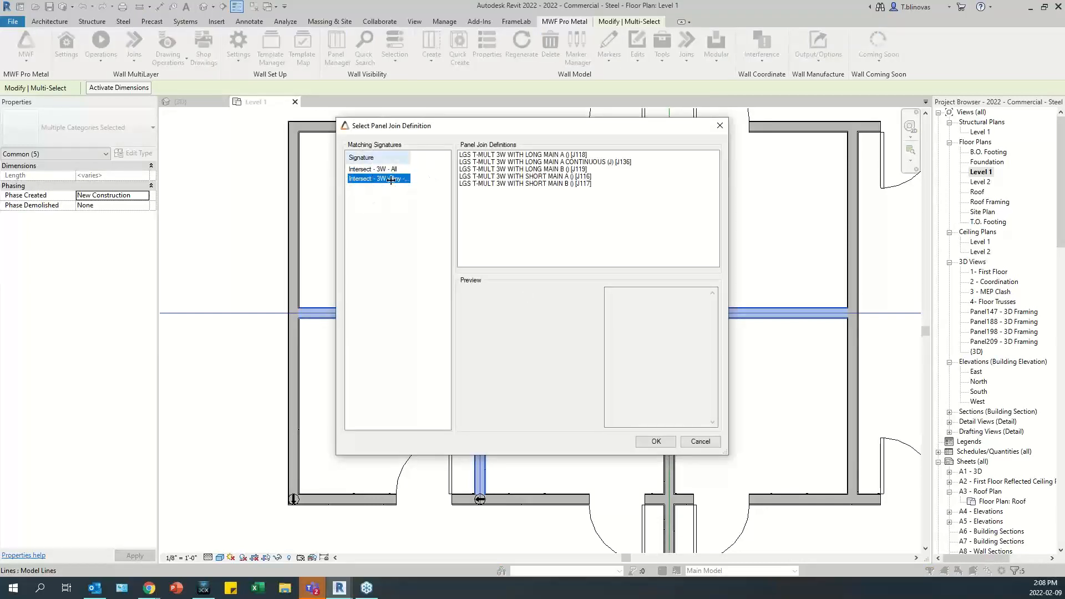
Preview the LGS T-MULT 3W definitions J116, J117, J119 and LONG MAIN A CONTINUOUS (J136) against the crossing, and cancel without placing a join.
{"action": "left_click_drag", "start_coordinate": [458, 133], "coordinate": [659, 162]}
{"action": "left_click", "coordinate": [701, 204]}
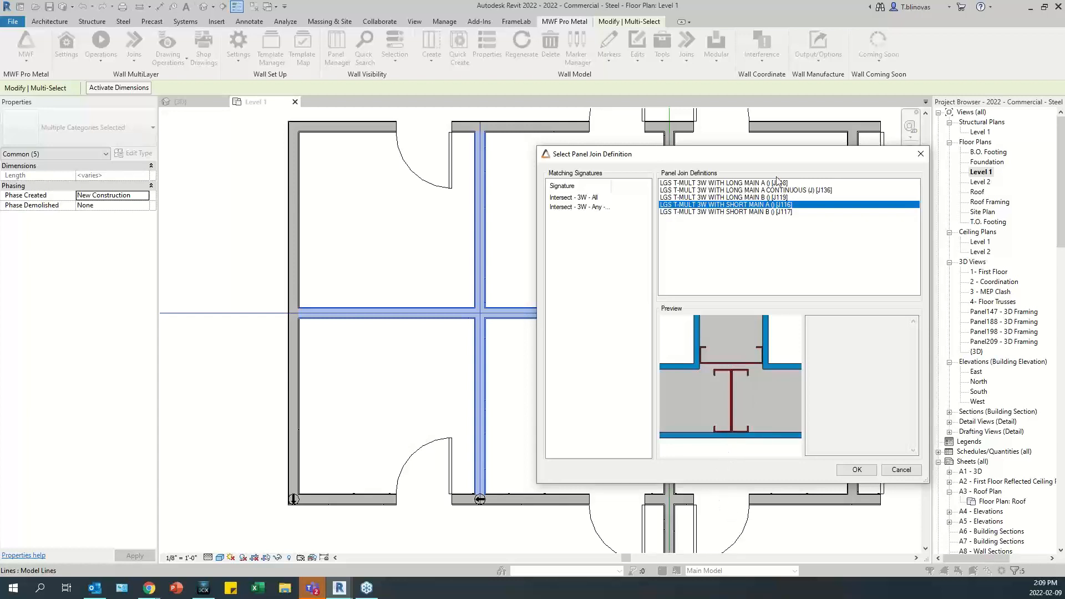
{"action": "left_click", "coordinate": [770, 212]}
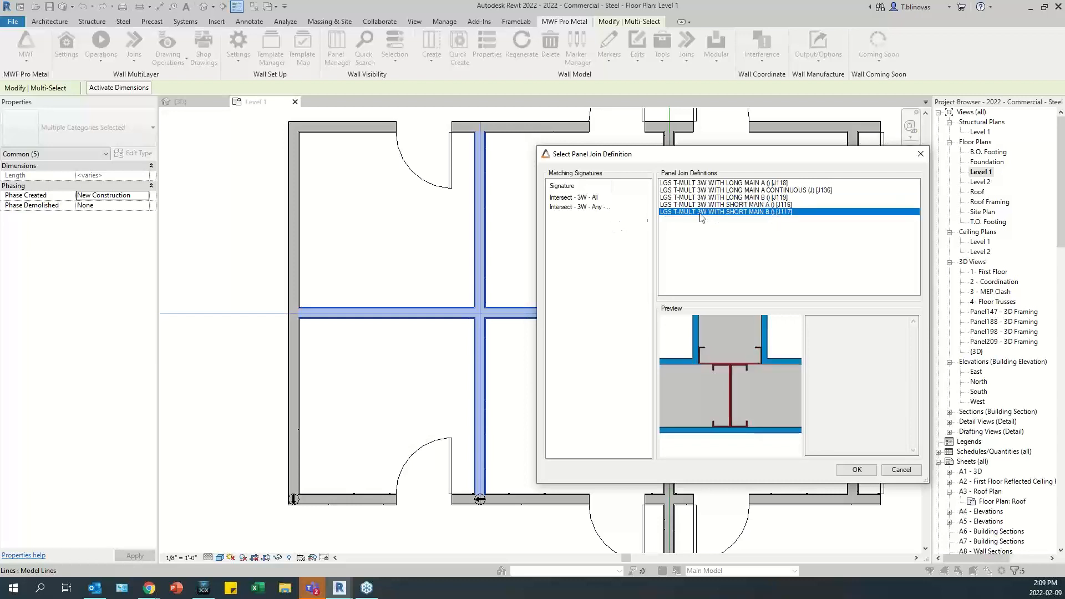
{"action": "left_click", "coordinate": [726, 198]}
{"action": "left_click", "coordinate": [750, 191]}
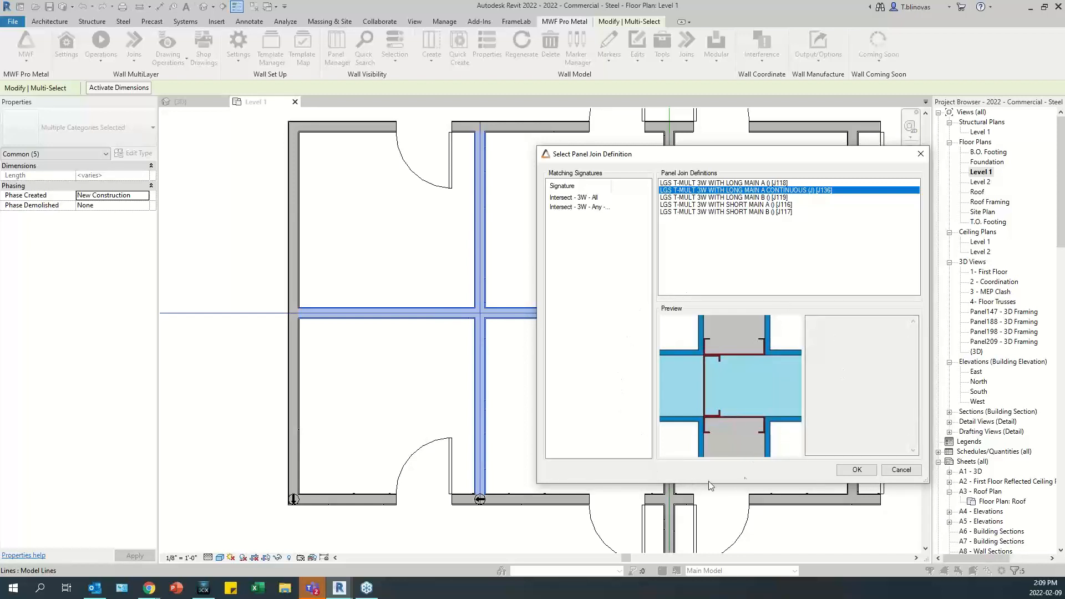
{"action": "left_click_drag", "start_coordinate": [745, 145], "coordinate": [475, 380]}
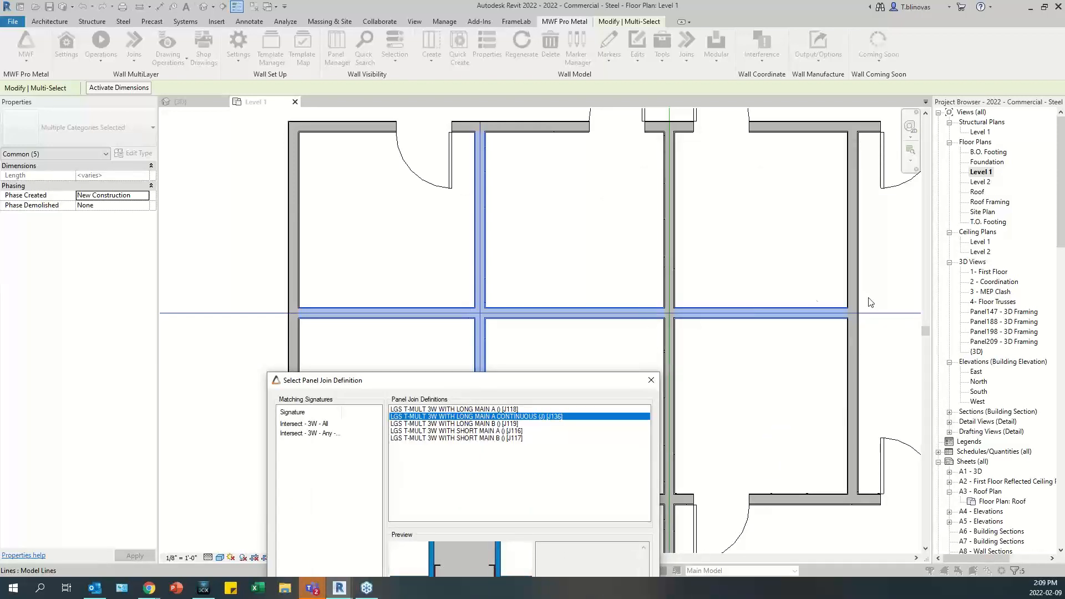
{"action": "left_click_drag", "start_coordinate": [477, 380], "coordinate": [743, 157]}
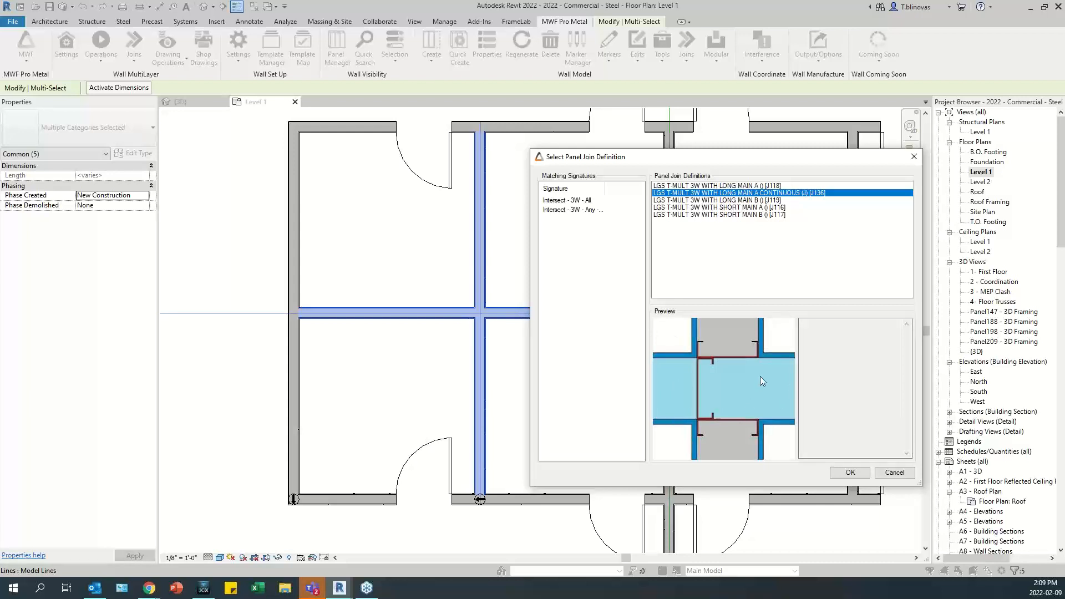
{"action": "left_click", "coordinate": [894, 473]}
{"action": "key", "text": "Escape"}
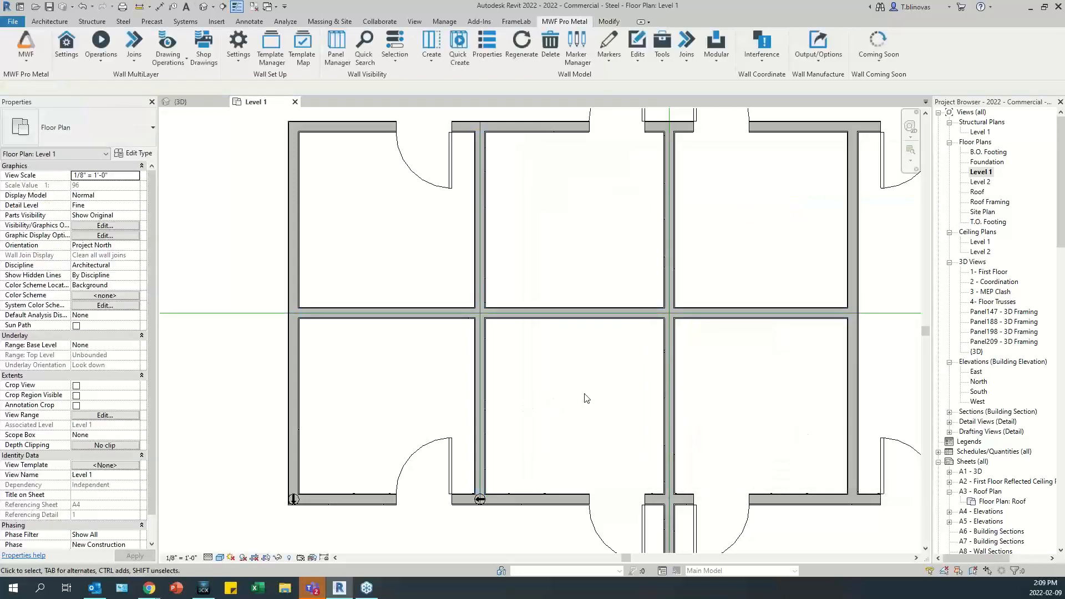
Shorten the long horizontal partition so it ends at the first interior vertical partition.
{"action": "middle_click_drag", "start_coordinate": [611, 394], "coordinate": [537, 397]}
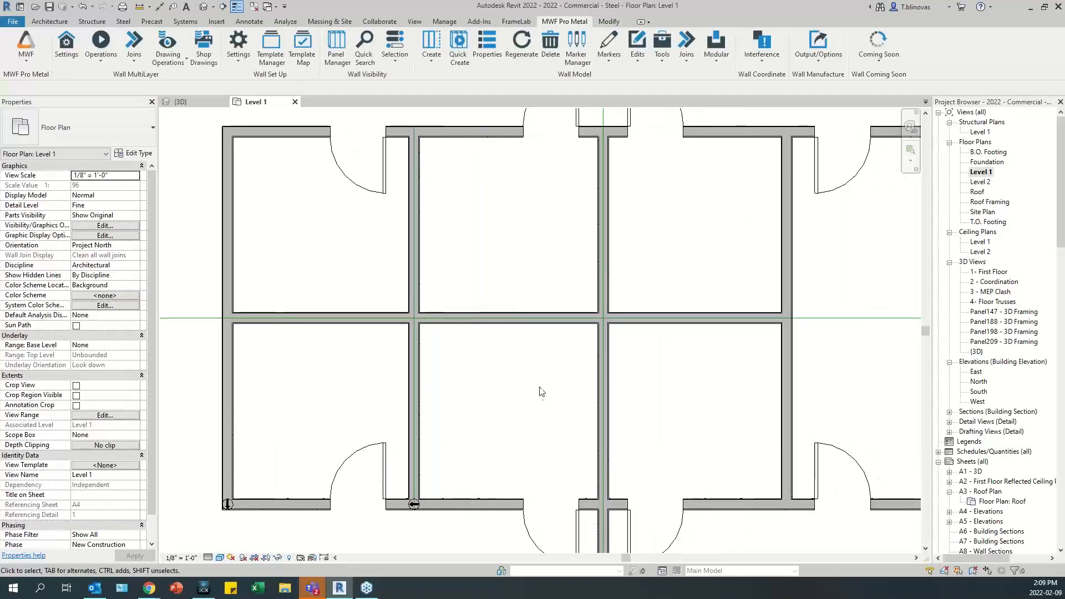
{"action": "left_click", "coordinate": [538, 326]}
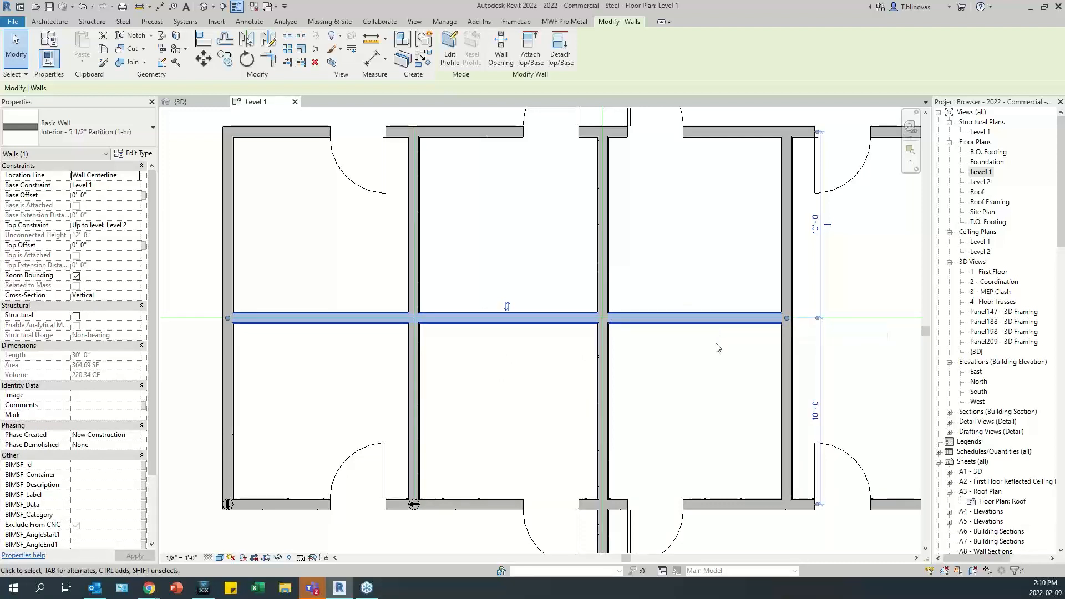
{"action": "left_click", "coordinate": [493, 338]}
{"action": "left_click", "coordinate": [506, 329]}
{"action": "scroll", "coordinate": [449, 432], "scroll_direction": "down", "scroll_amount": 2}
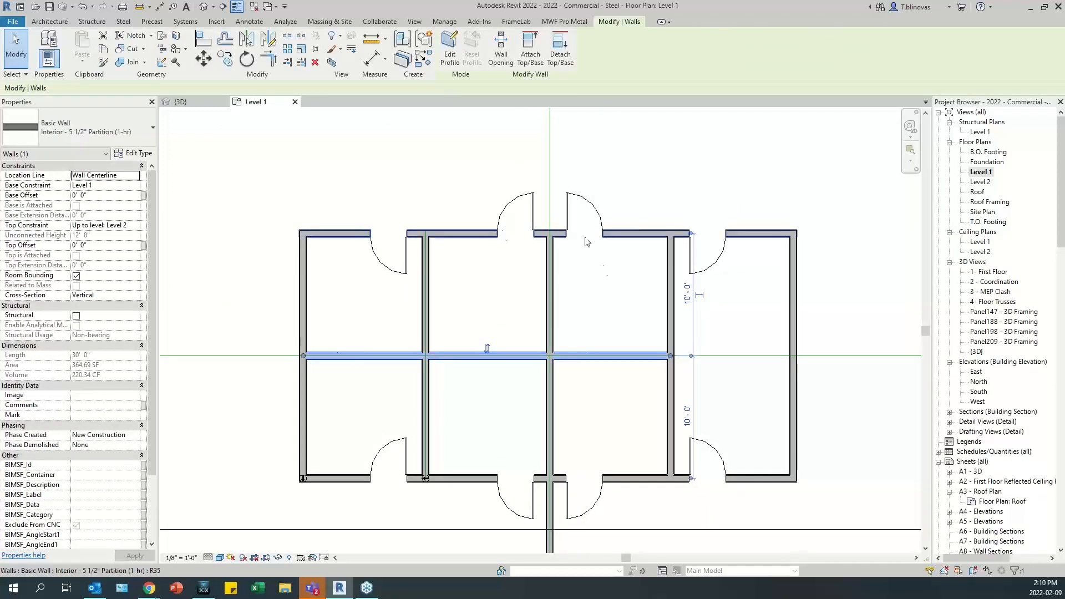
{"action": "scroll", "coordinate": [463, 414], "scroll_direction": "up", "scroll_amount": 2}
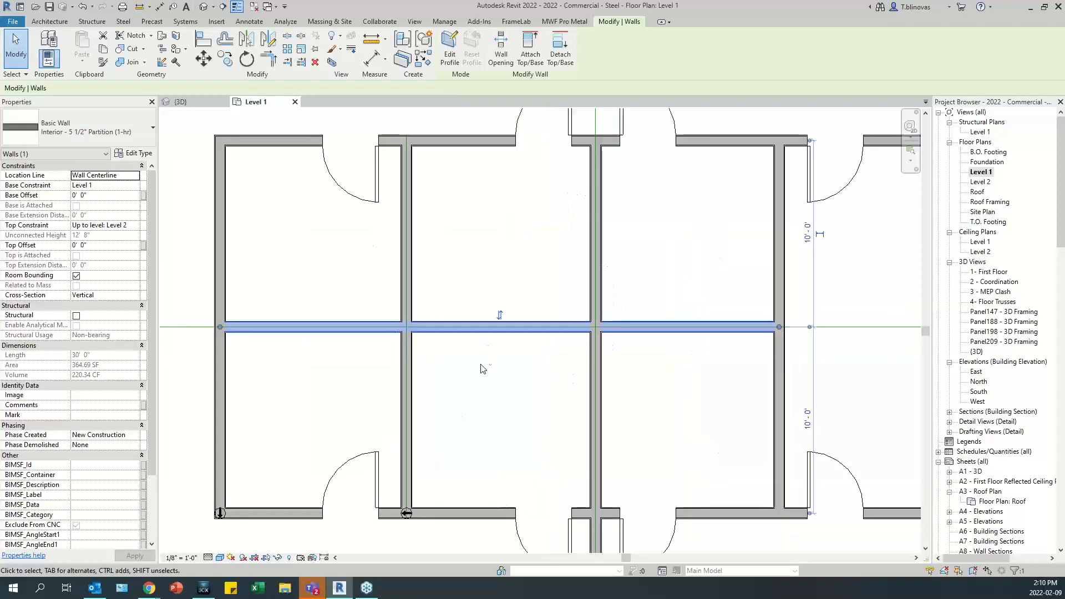
{"action": "left_click", "coordinate": [565, 22]}
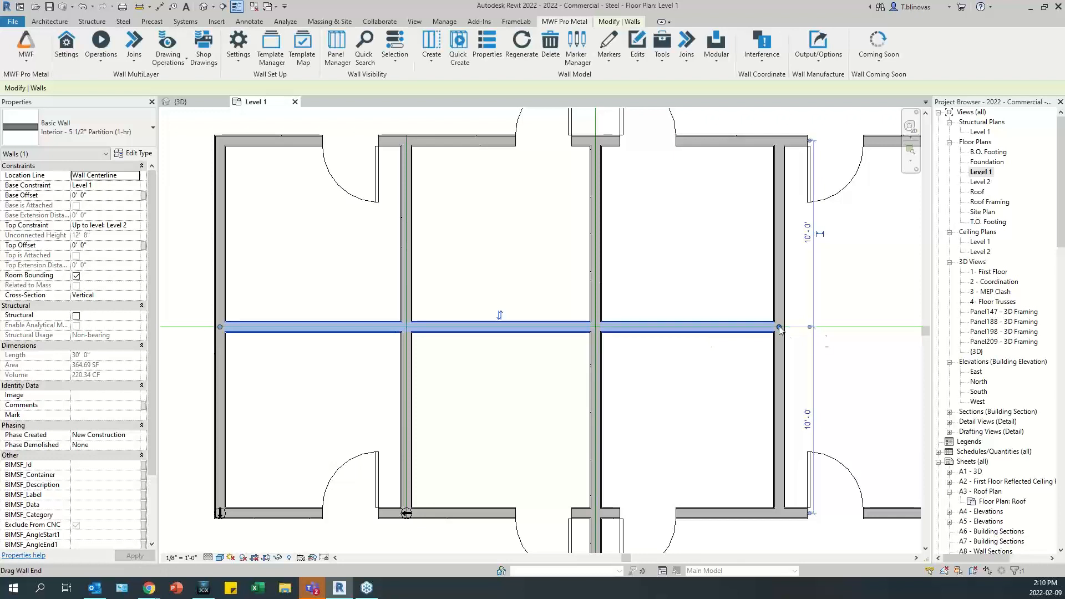
{"action": "left_click_drag", "start_coordinate": [779, 327], "coordinate": [398, 328]}
{"action": "left_click", "coordinate": [525, 384]}
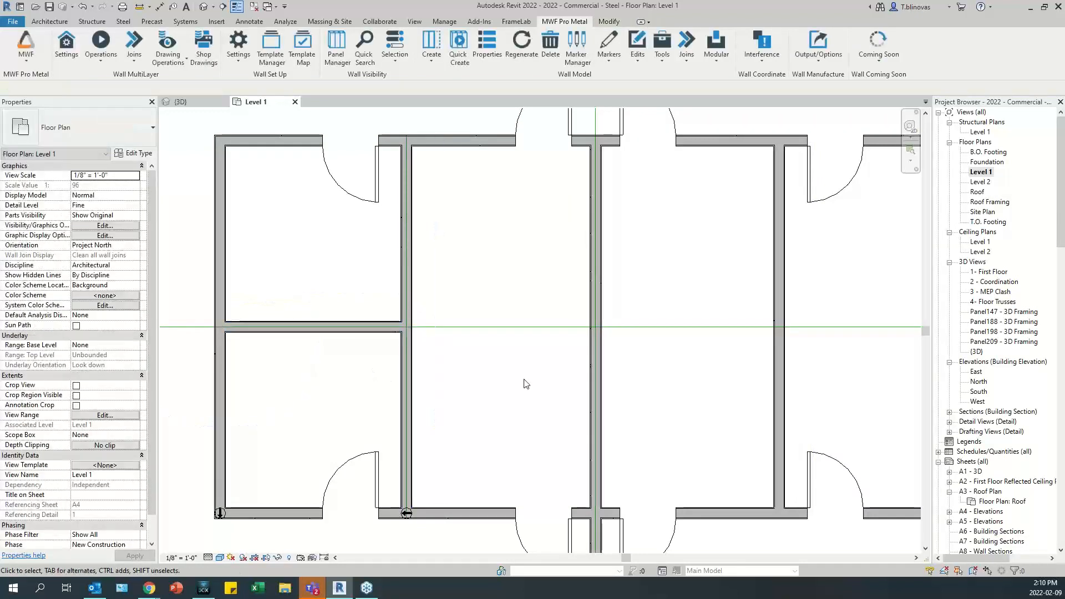
Inspect the shortened horizontal wall and dismiss the project save reminder without saving.
{"action": "mouse_move", "coordinate": [454, 359]}
{"action": "middle_mouse_down"}
{"action": "mouse_move", "coordinate": [518, 335]}
{"action": "mouse_move", "coordinate": [470, 358]}
{"action": "middle_mouse_up"}
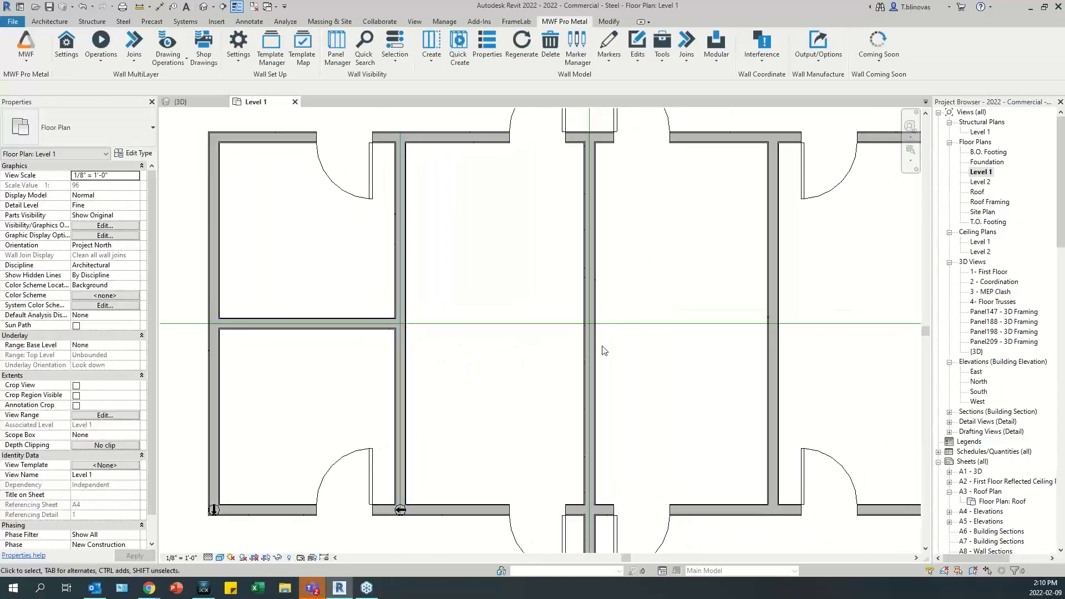
{"action": "middle_click_drag", "start_coordinate": [343, 358], "coordinate": [435, 359]}
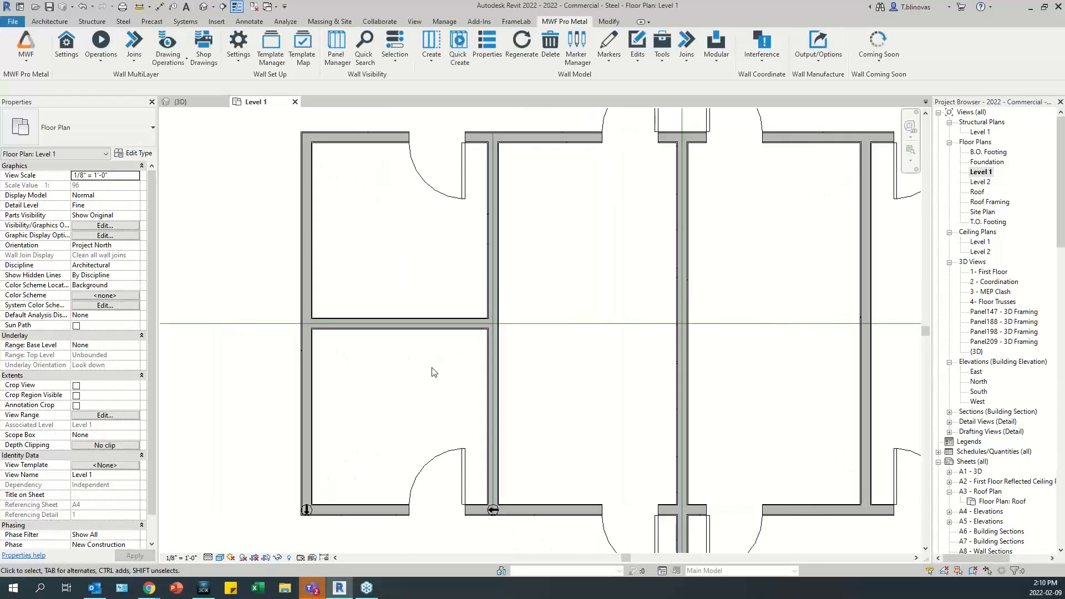
{"action": "left_click", "coordinate": [445, 327]}
{"action": "middle_click_drag", "start_coordinate": [456, 340], "coordinate": [318, 360]}
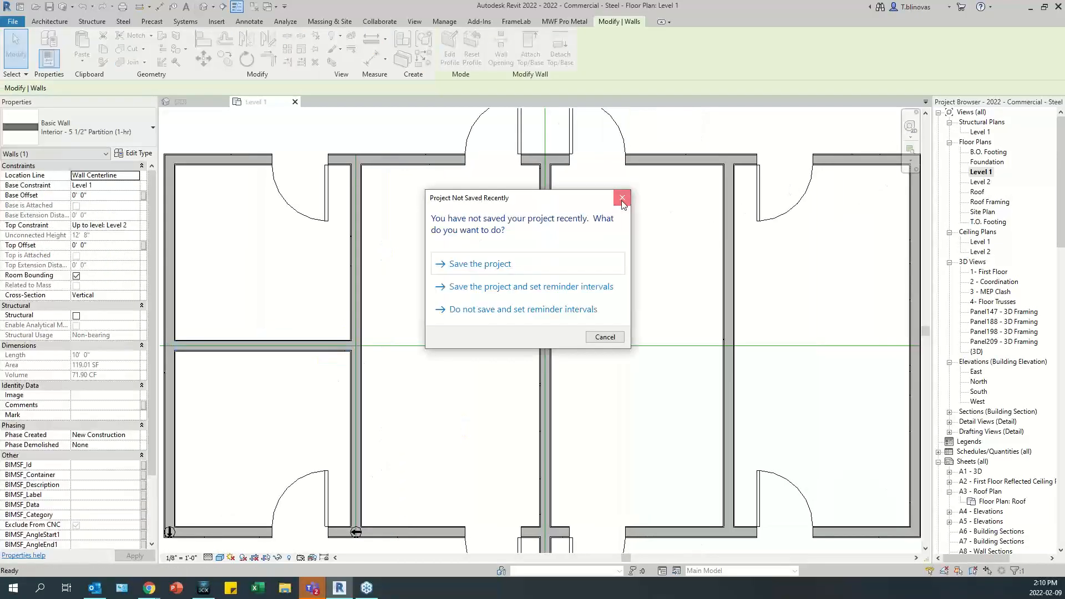
{"action": "left_click", "coordinate": [621, 199]}
Draw an Interior - 5 1/2" Partition (1-hr) wall from the shortened wall's end at the first vertical partition to the middle vertical partition.
{"action": "scroll", "coordinate": [383, 361], "scroll_direction": "up", "scroll_amount": 5}
{"action": "key", "text": "w"}
{"action": "key", "text": "a"}
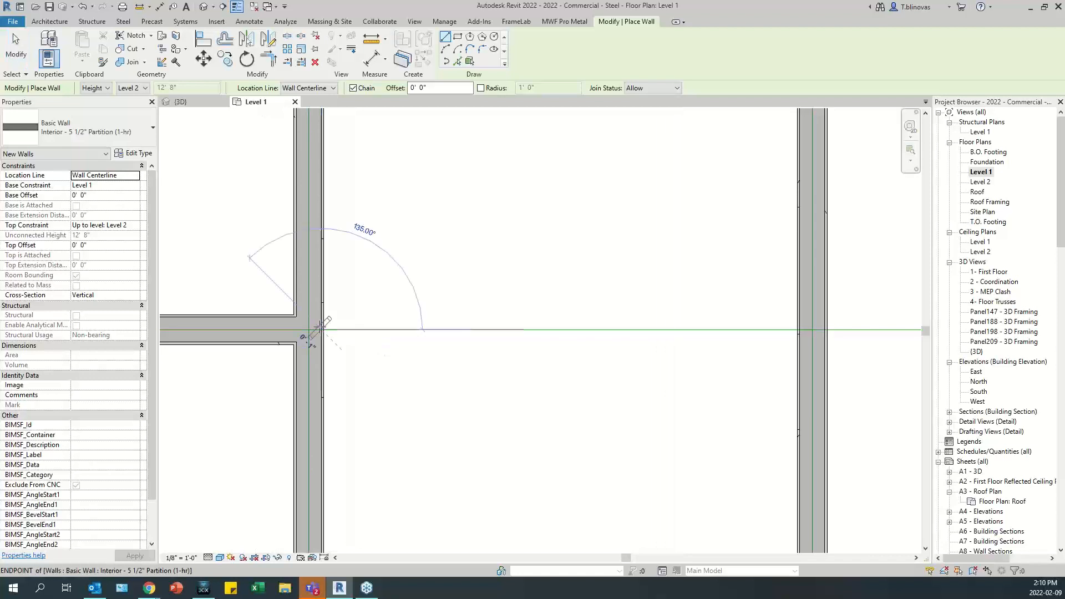
{"action": "left_click", "coordinate": [321, 330]}
{"action": "left_click", "coordinate": [592, 333]}
{"action": "key", "text": "Escape"}
{"action": "key", "text": "Escape"}
{"action": "scroll", "coordinate": [432, 355], "scroll_direction": "down", "scroll_amount": 3}
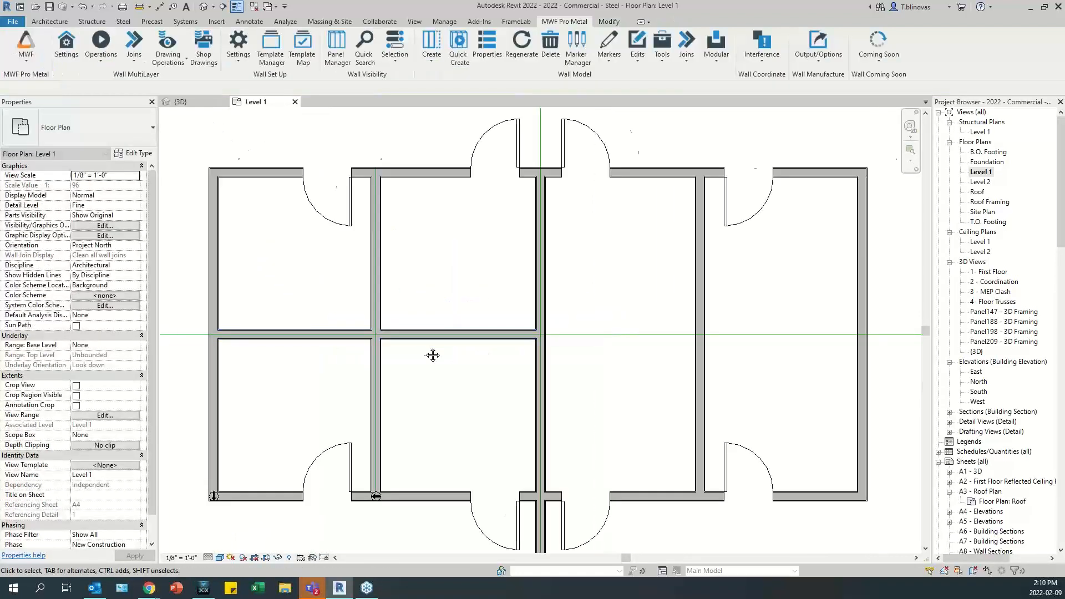
Select the redrawn horizontal wall to check whether it runs through the first crossing as one wall.
{"action": "middle_click_drag", "start_coordinate": [432, 355], "coordinate": [469, 344]}
{"action": "left_click", "coordinate": [347, 322]}
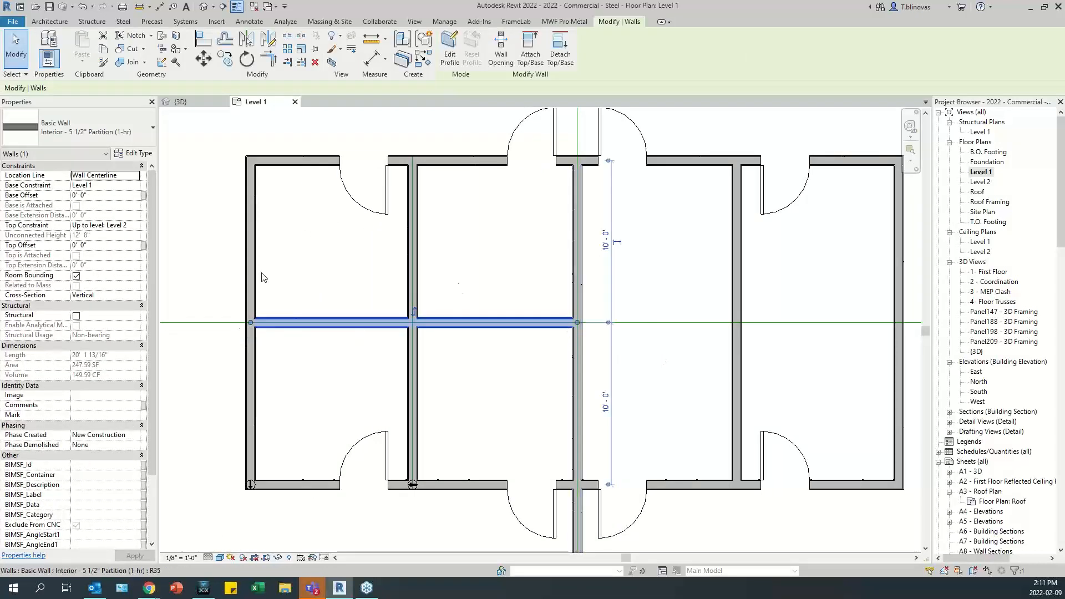
{"action": "left_click", "coordinate": [457, 344]}
Undo the added wall segment and the shortening of the horizontal partition.
{"action": "key", "text": "ctrl+z"}
{"action": "key", "text": "ctrl+z"}
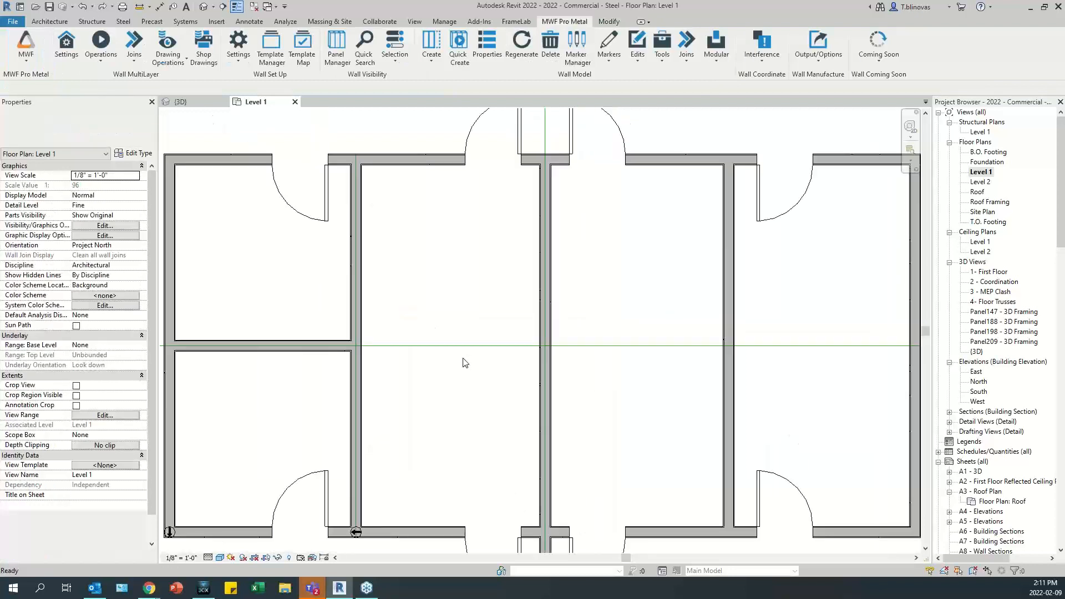
{"action": "key", "text": "ctrl+y"}
Examine the horizontal and vertical walls at the middle crossing by selecting each one to see how far it runs.
{"action": "middle_click_drag", "start_coordinate": [594, 356], "coordinate": [493, 355]}
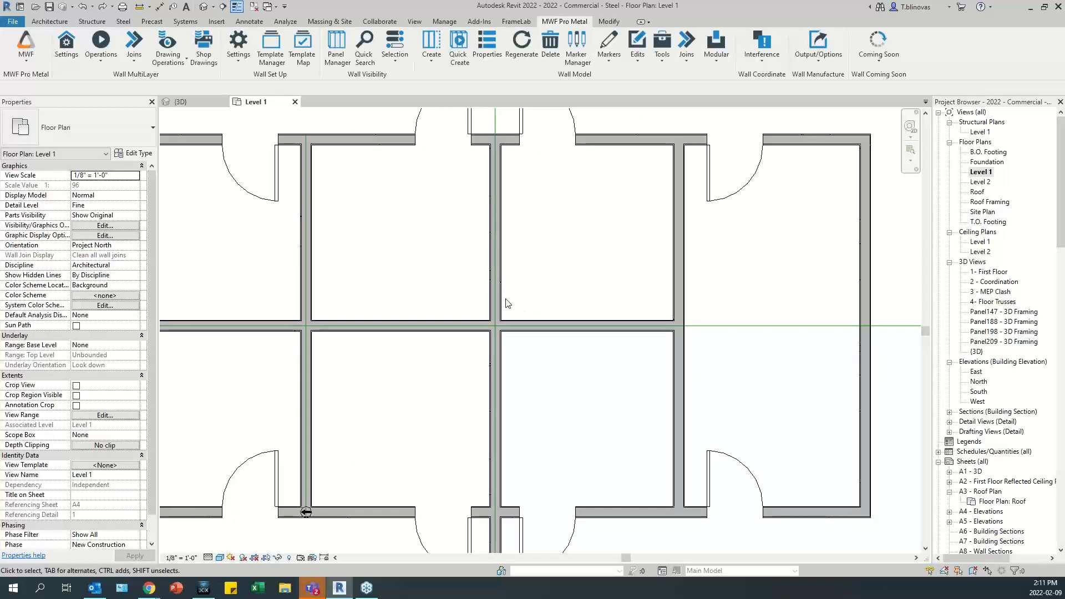
{"action": "left_click", "coordinate": [518, 327]}
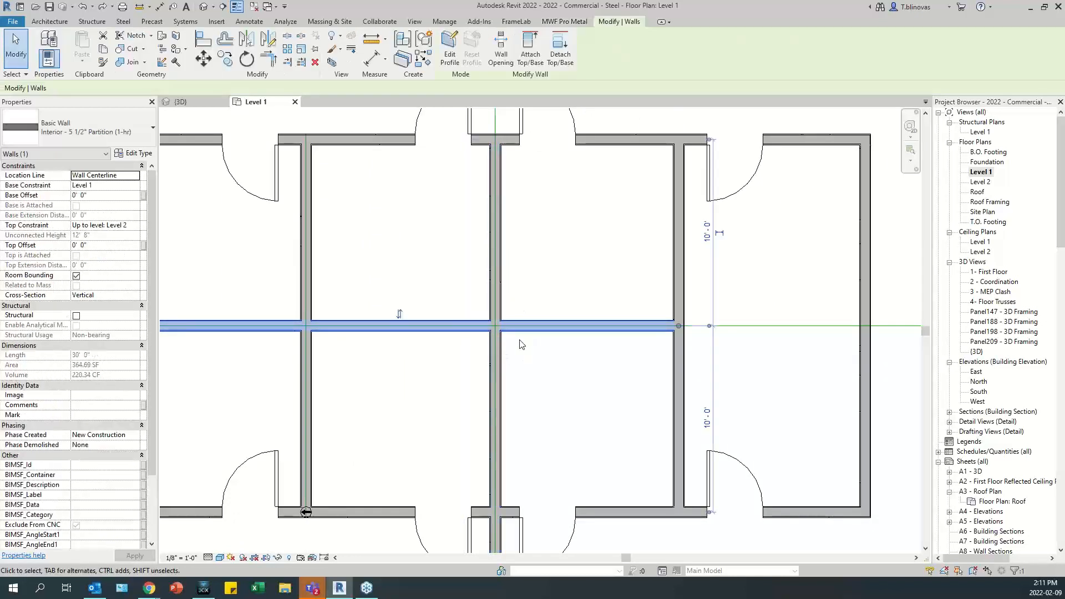
{"action": "left_click", "coordinate": [502, 347]}
{"action": "left_click", "coordinate": [521, 328]}
{"action": "left_click", "coordinate": [544, 283]}
{"action": "left_click", "coordinate": [497, 284]}
Start Place Join on the two walls at the middle crossing and list the Intersect - 2W - Any definitions.
{"action": "left_click_drag", "start_coordinate": [558, 266], "coordinate": [390, 427]}
{"action": "left_click", "coordinate": [558, 23]}
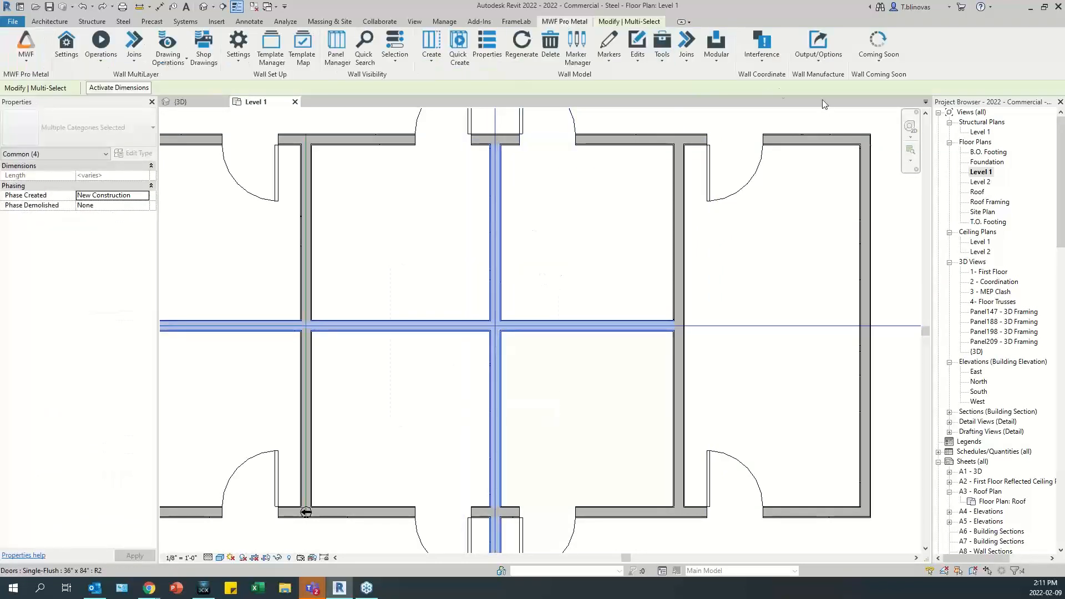
{"action": "left_click", "coordinate": [686, 54]}
{"action": "left_click", "coordinate": [653, 76]}
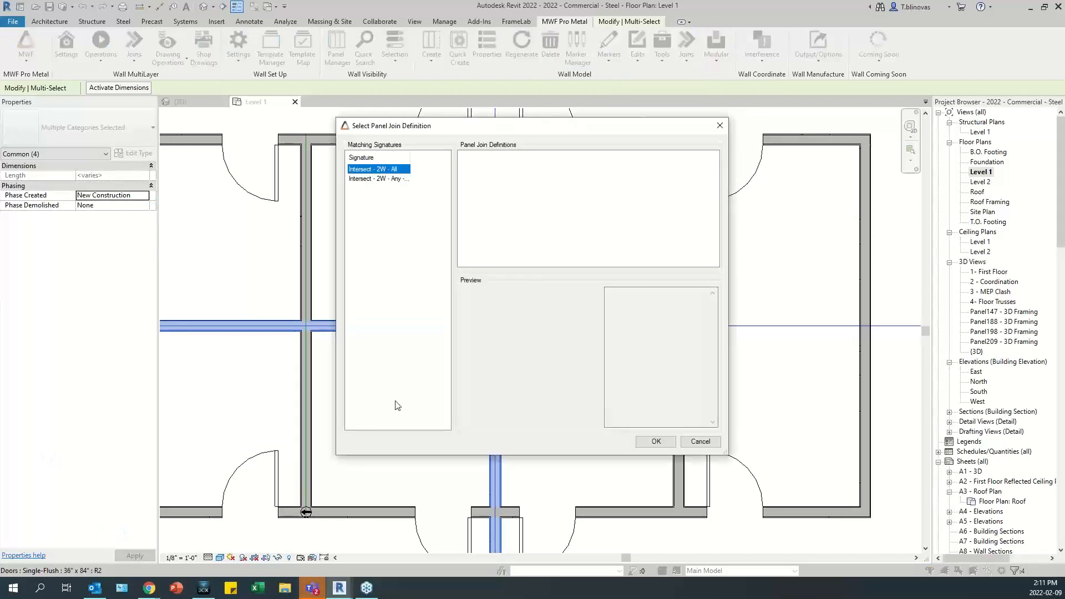
{"action": "left_click", "coordinate": [388, 179]}
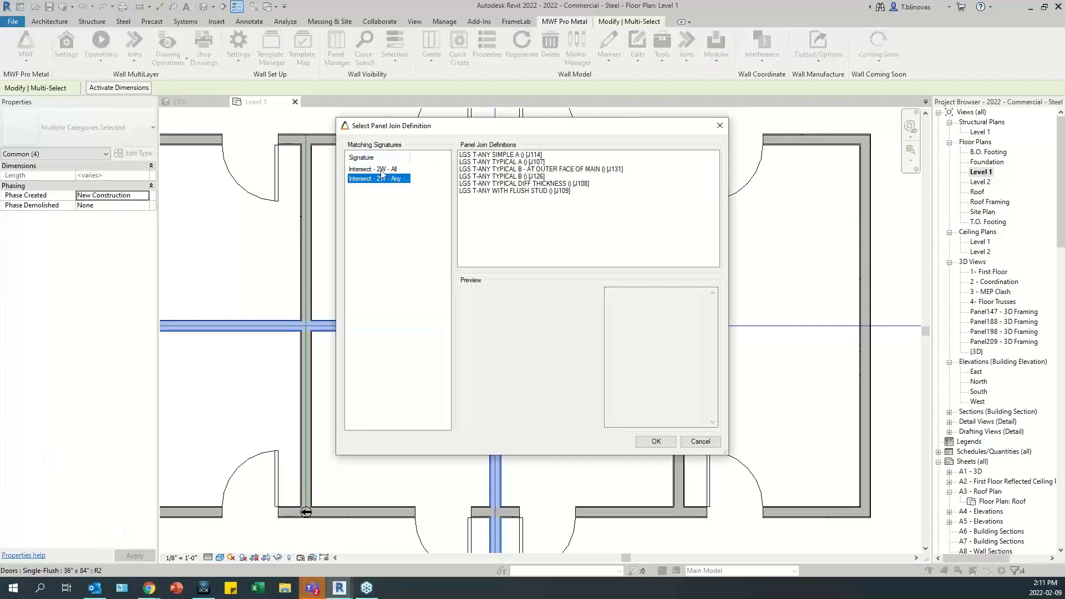
Preview LGS T-ANY TYPICAL B (J126), TYPICAL DIFF THICKNESS (J108) and WITH FLUSH STUD (J109), and close the join selection without placing one.
{"action": "left_click", "coordinate": [509, 177]}
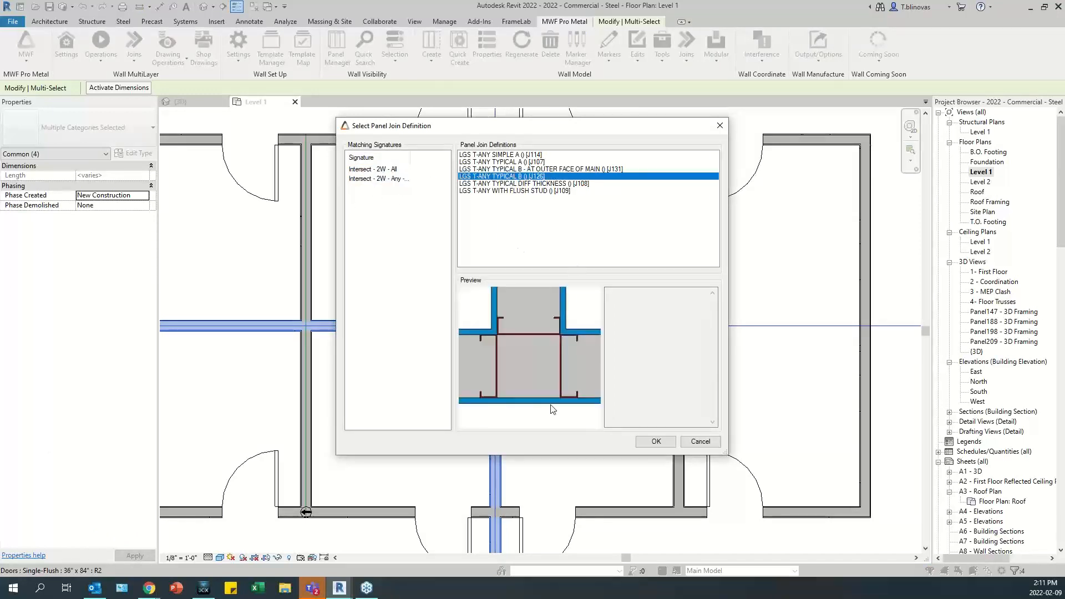
{"action": "left_click", "coordinate": [533, 184]}
{"action": "left_click", "coordinate": [532, 190]}
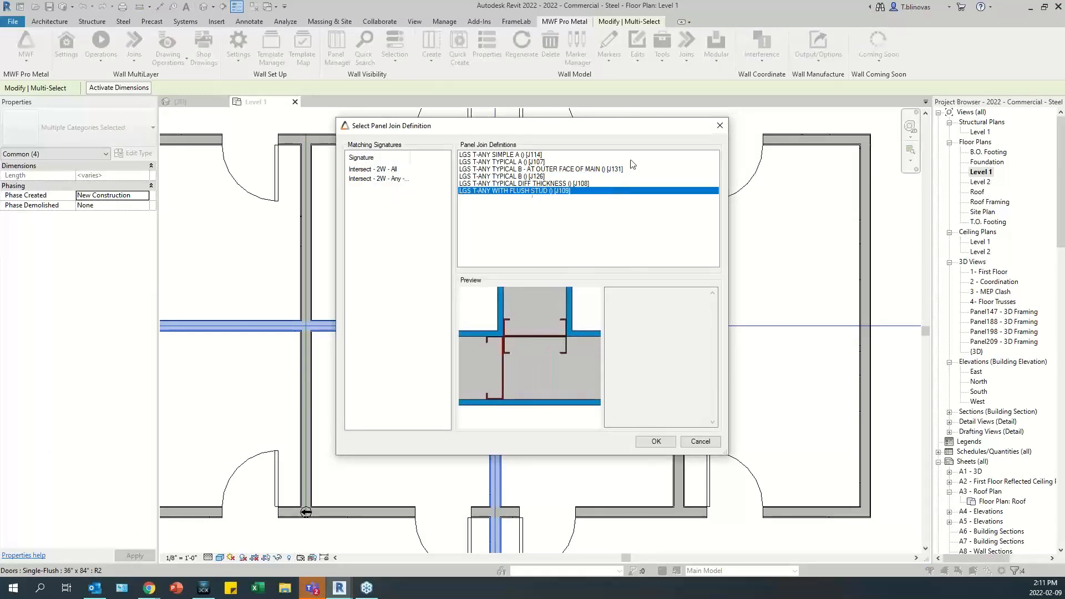
{"action": "left_click", "coordinate": [720, 126]}
{"action": "left_click", "coordinate": [573, 353]}
{"action": "middle_click_drag", "start_coordinate": [572, 353], "coordinate": [638, 346]}
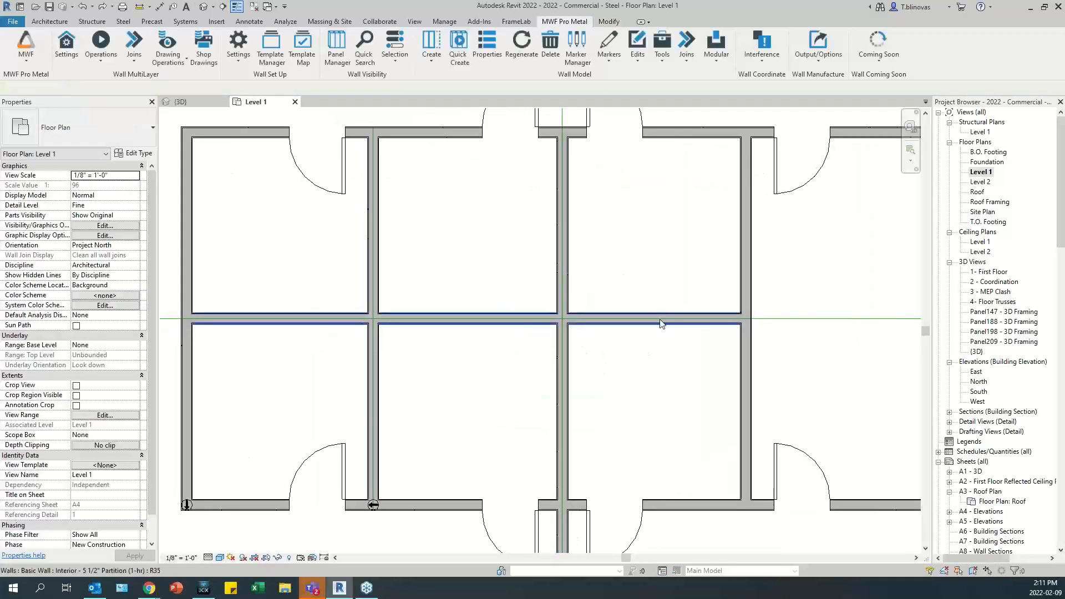
Shorten the horizontal partition so it ends at the first interior vertical partition, 10'-0" long.
{"action": "left_click", "coordinate": [661, 321]}
{"action": "left_click_drag", "start_coordinate": [746, 321], "coordinate": [373, 319]}
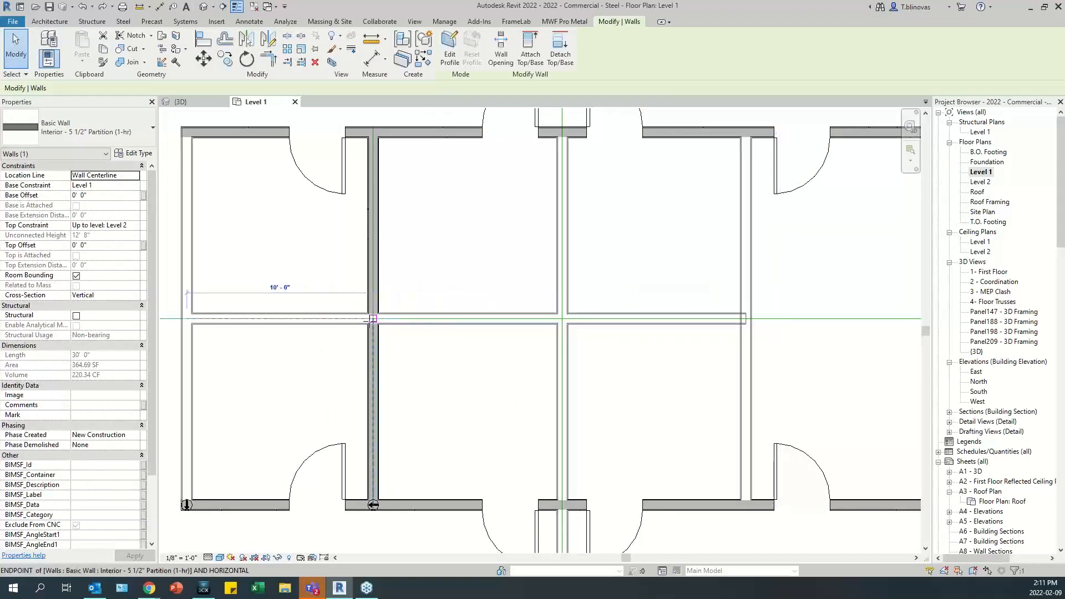
{"action": "left_click", "coordinate": [492, 393]}
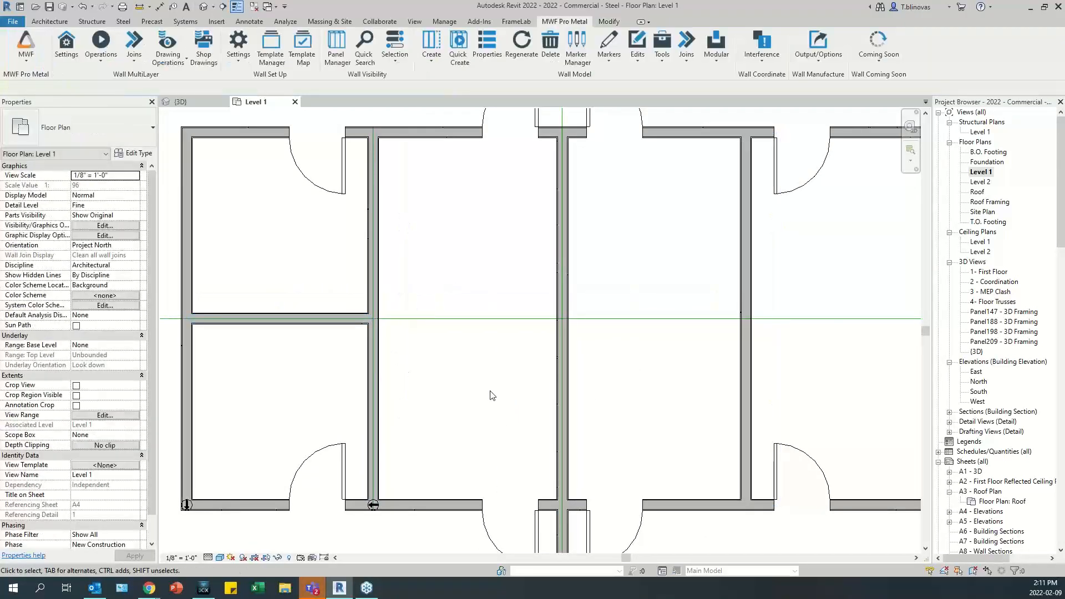
Using the shortened partition's wall type, draw a horizontal wall across the second bay, slightly below the line of that partition.
{"action": "left_click", "coordinate": [332, 321]}
{"action": "middle_click_drag", "start_coordinate": [397, 326], "coordinate": [440, 337]}
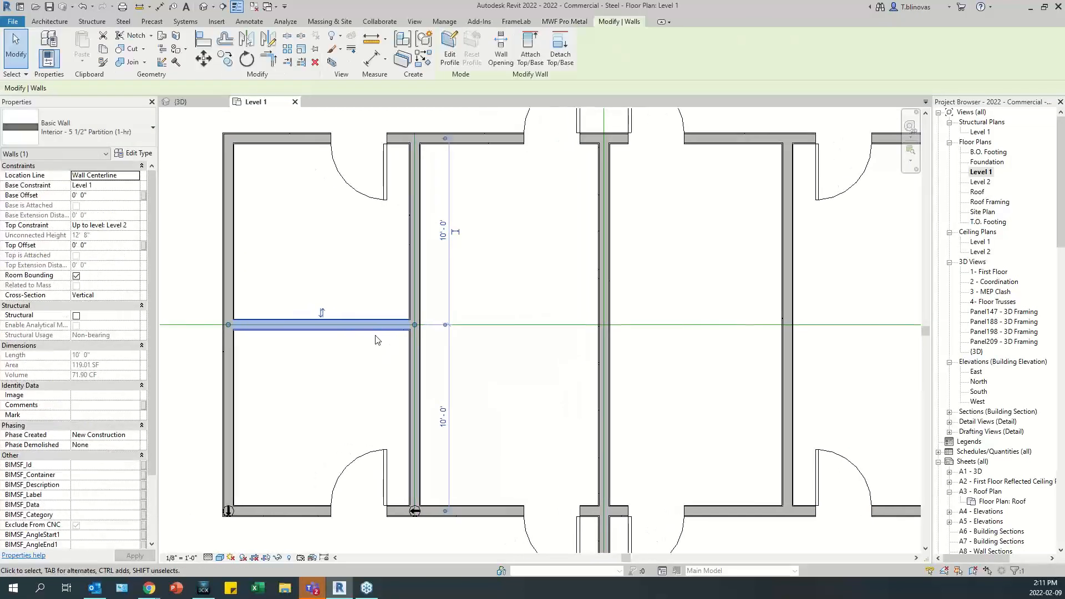
{"action": "key", "text": "c"}
{"action": "key", "text": "s"}
{"action": "scroll", "coordinate": [399, 350], "scroll_direction": "up", "scroll_amount": 4}
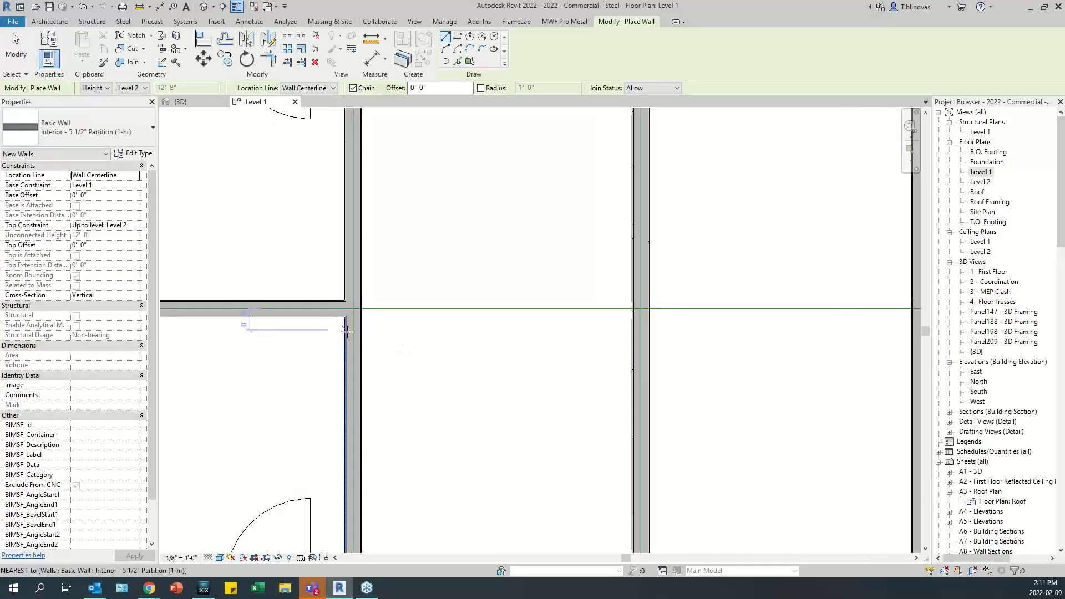
{"action": "left_click", "coordinate": [364, 330]}
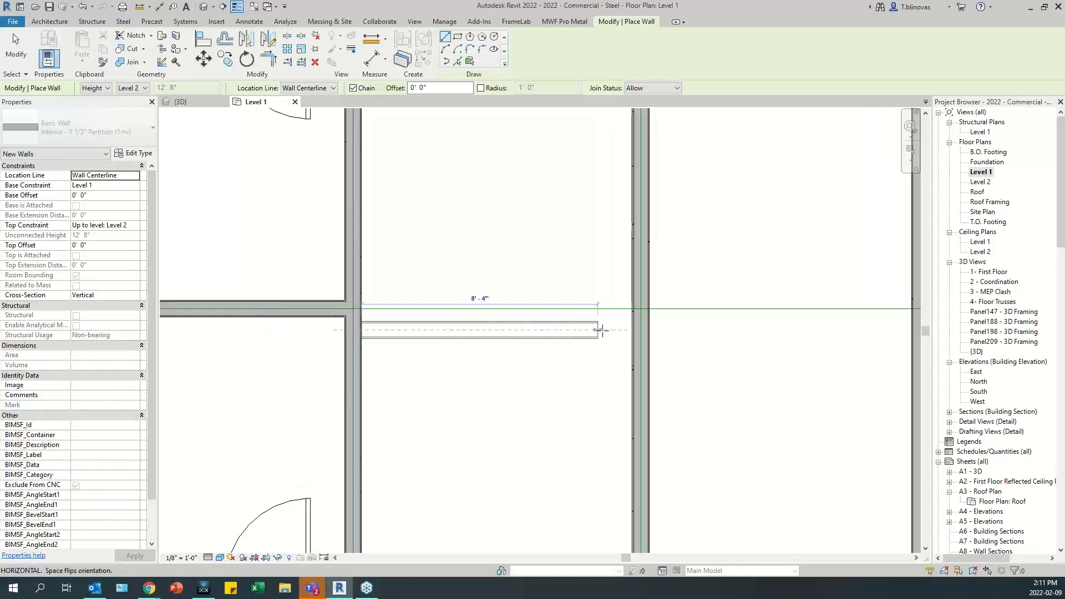
{"action": "left_click", "coordinate": [633, 329]}
{"action": "key", "text": "Escape"}
{"action": "key", "text": "Escape"}
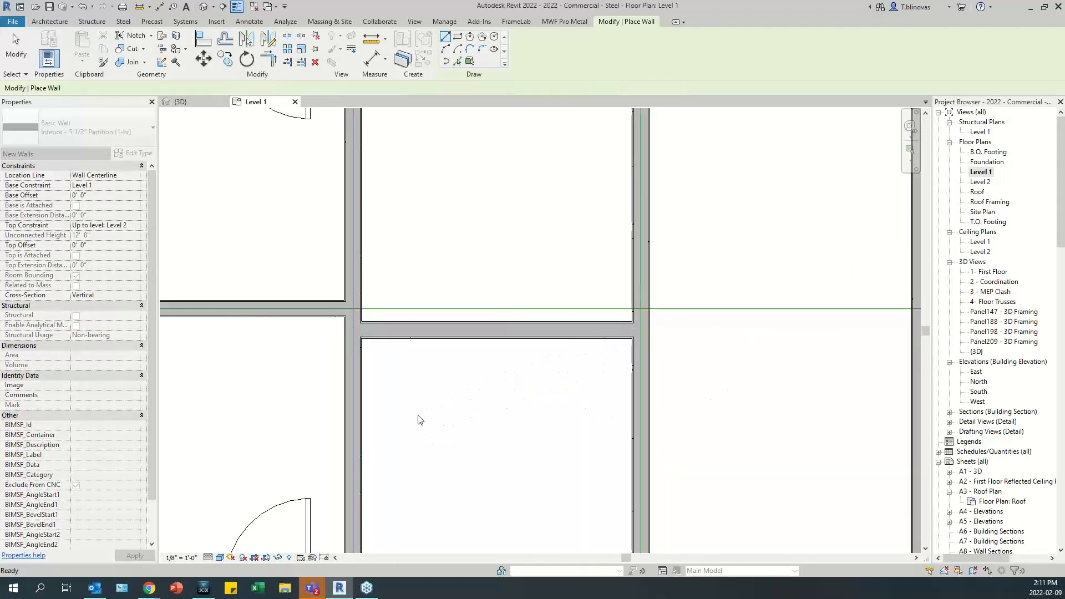
Align the new second-bay wall with the shortened horizontal partition and check each segment separately.
{"action": "scroll", "coordinate": [382, 345], "scroll_direction": "up", "scroll_amount": 2}
{"action": "scroll", "coordinate": [381, 345], "scroll_direction": "up", "scroll_amount": 1}
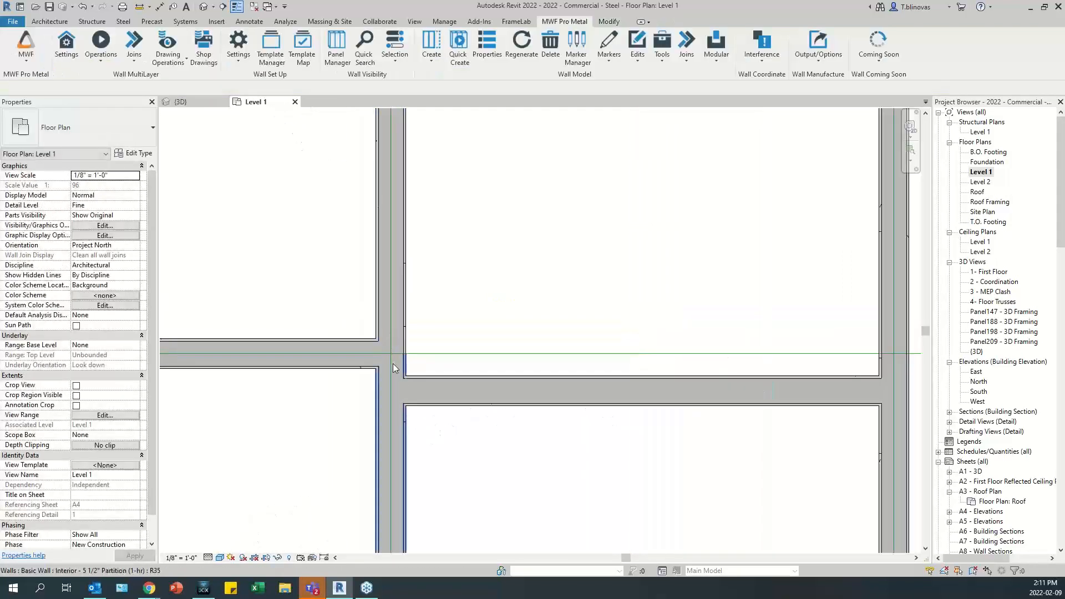
{"action": "key", "text": "a"}
{"action": "key", "text": "l"}
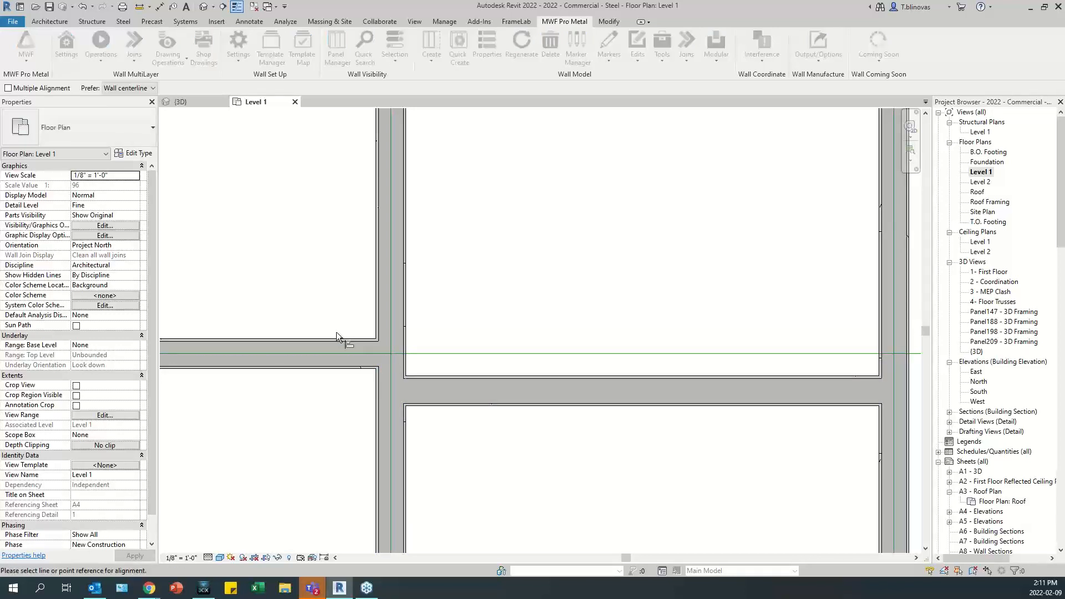
{"action": "left_click", "coordinate": [342, 336]}
{"action": "left_click", "coordinate": [440, 374]}
{"action": "scroll", "coordinate": [454, 354], "scroll_direction": "down", "scroll_amount": 2}
{"action": "key", "text": "Escape"}
{"action": "key", "text": "Escape"}
{"action": "left_click", "coordinate": [459, 356]}
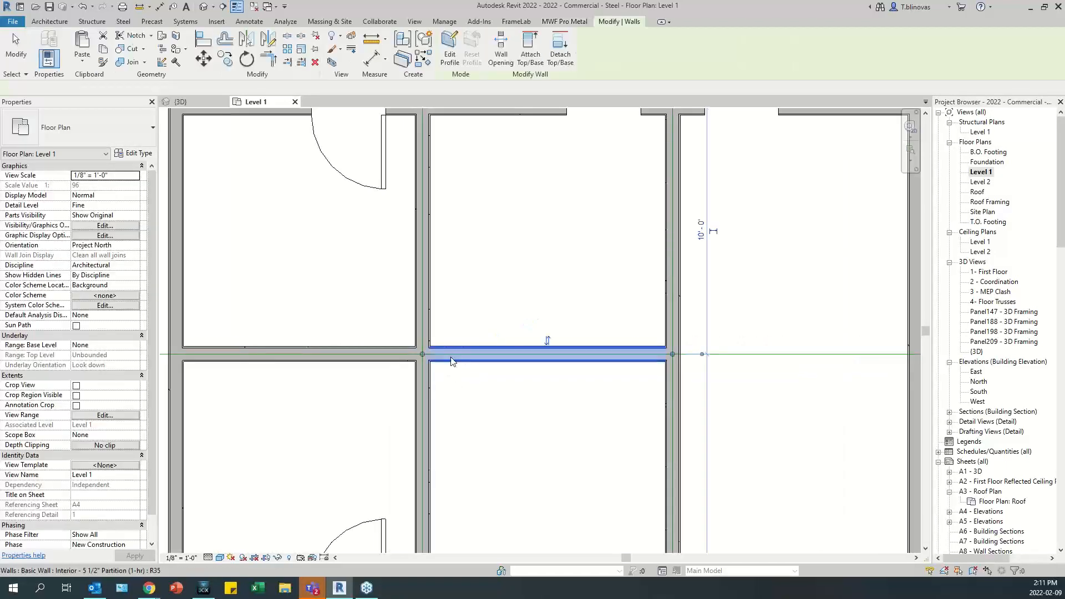
{"action": "left_click", "coordinate": [365, 347]}
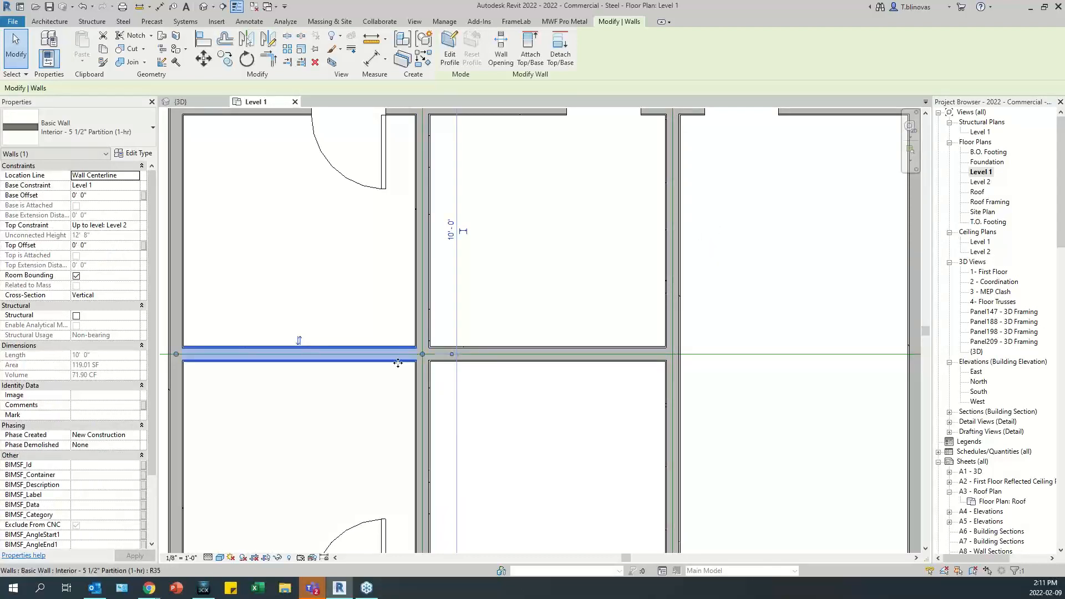
Copy the second-bay horizontal wall into the third bay, continuing the same line from the middle vertical partition.
{"action": "scroll", "coordinate": [360, 388], "scroll_direction": "down", "scroll_amount": 3}
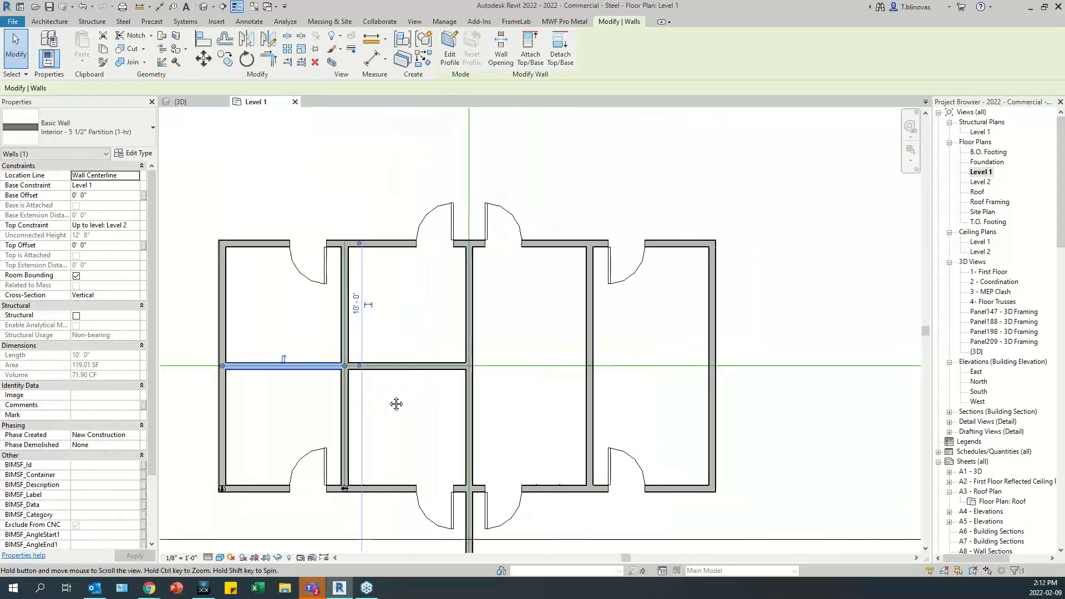
{"action": "scroll", "coordinate": [435, 384], "scroll_direction": "up", "scroll_amount": 3}
{"action": "left_click", "coordinate": [432, 383]}
{"action": "left_click", "coordinate": [428, 362]}
{"action": "scroll", "coordinate": [272, 371], "scroll_direction": "up", "scroll_amount": 5}
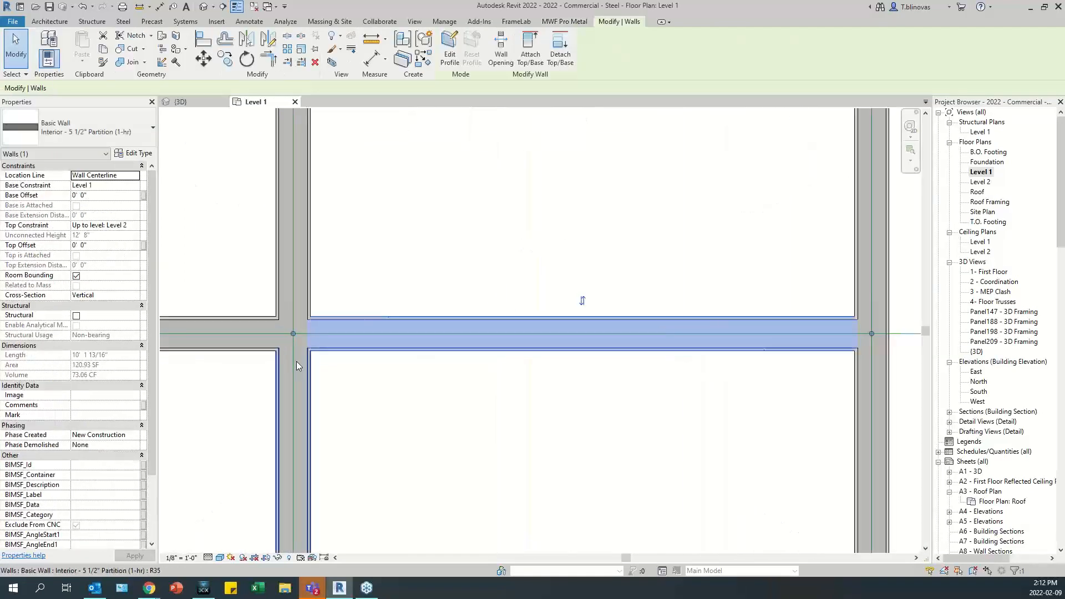
{"action": "key", "text": "c"}
{"action": "key", "text": "o"}
{"action": "left_click", "coordinate": [312, 360]}
{"action": "middle_click_drag", "start_coordinate": [855, 364], "coordinate": [309, 361]}
{"action": "scroll", "coordinate": [328, 359], "scroll_direction": "up", "scroll_amount": 3}
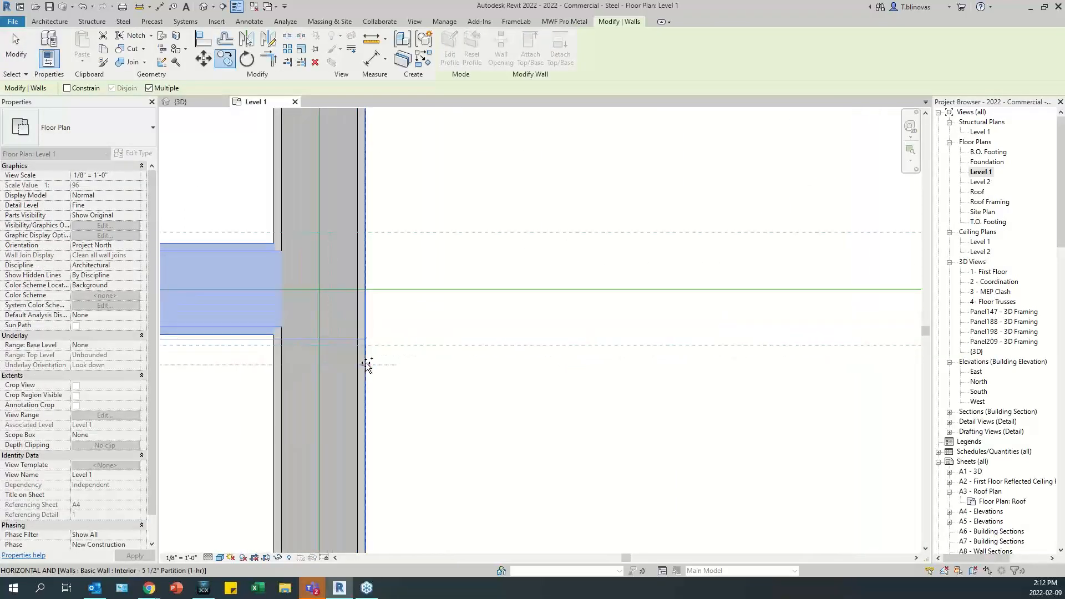
{"action": "left_click", "coordinate": [366, 365]}
{"action": "scroll", "coordinate": [369, 363], "scroll_direction": "down", "scroll_amount": 6}
{"action": "key", "text": "Escape"}
{"action": "key", "text": "Escape"}
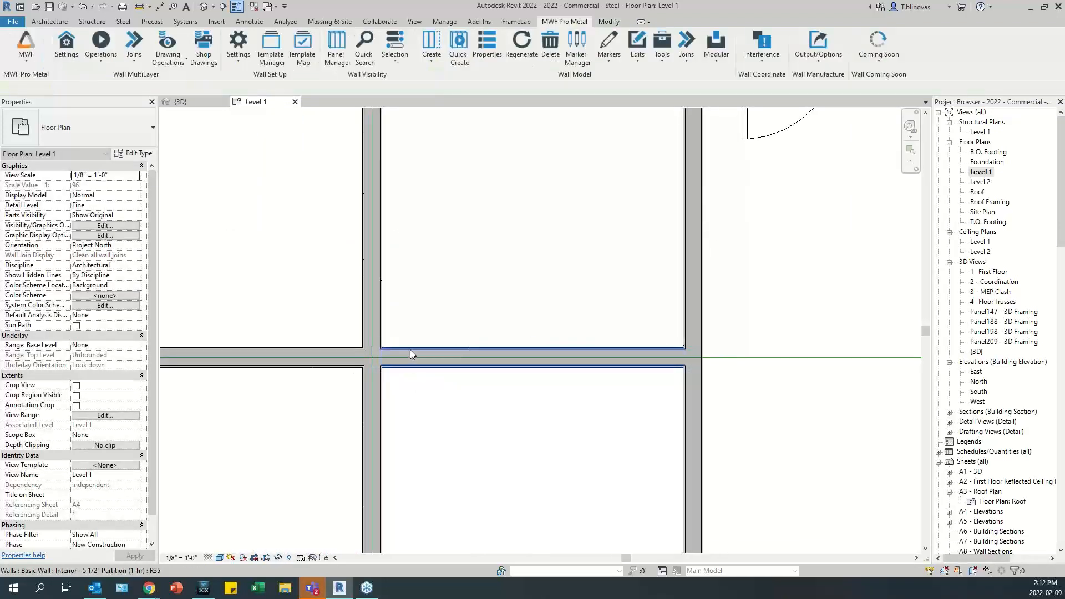
Examine the horizontal segments and the vertical walls meeting at the first crossing by selecting each one to see where it ends.
{"action": "left_click", "coordinate": [410, 351]}
{"action": "scroll", "coordinate": [332, 388], "scroll_direction": "down", "scroll_amount": 3}
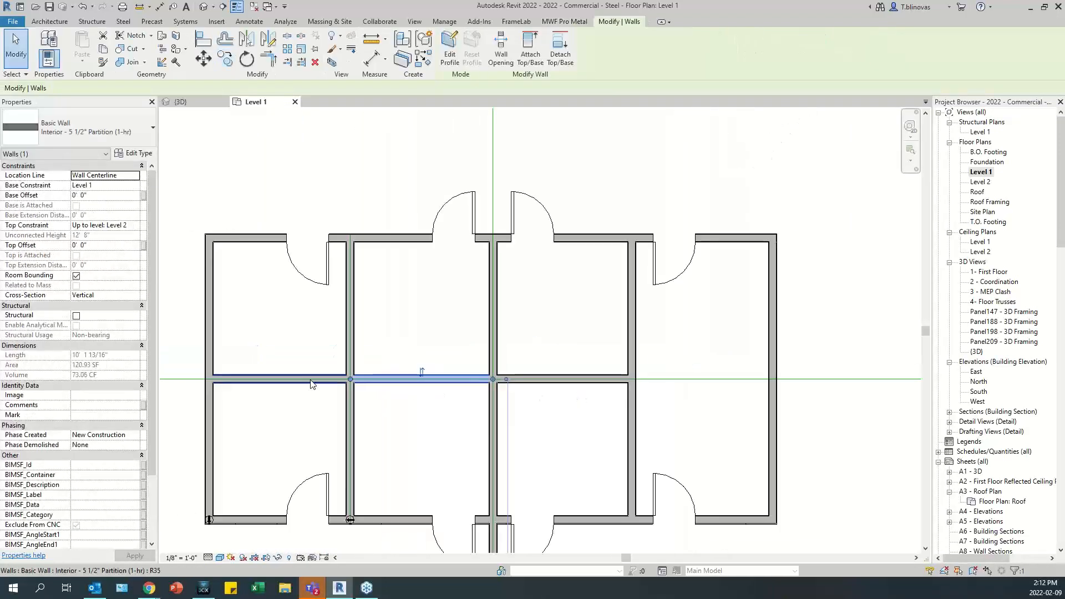
{"action": "left_click", "coordinate": [577, 379]}
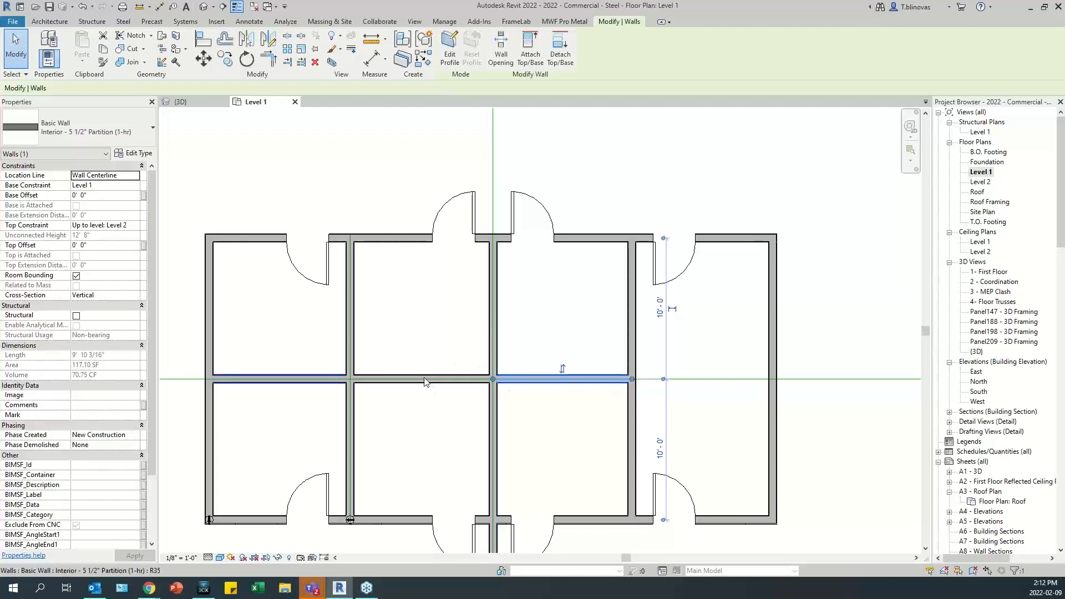
{"action": "left_click", "coordinate": [590, 339]}
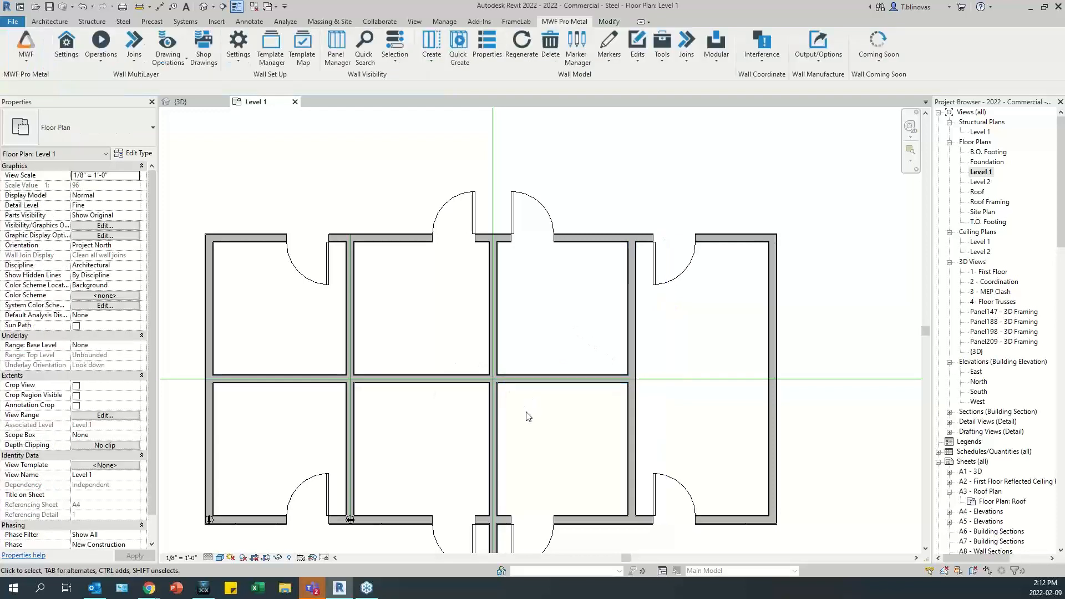
{"action": "left_click_drag", "start_coordinate": [383, 342], "coordinate": [309, 427]}
{"action": "left_click", "coordinate": [386, 309]}
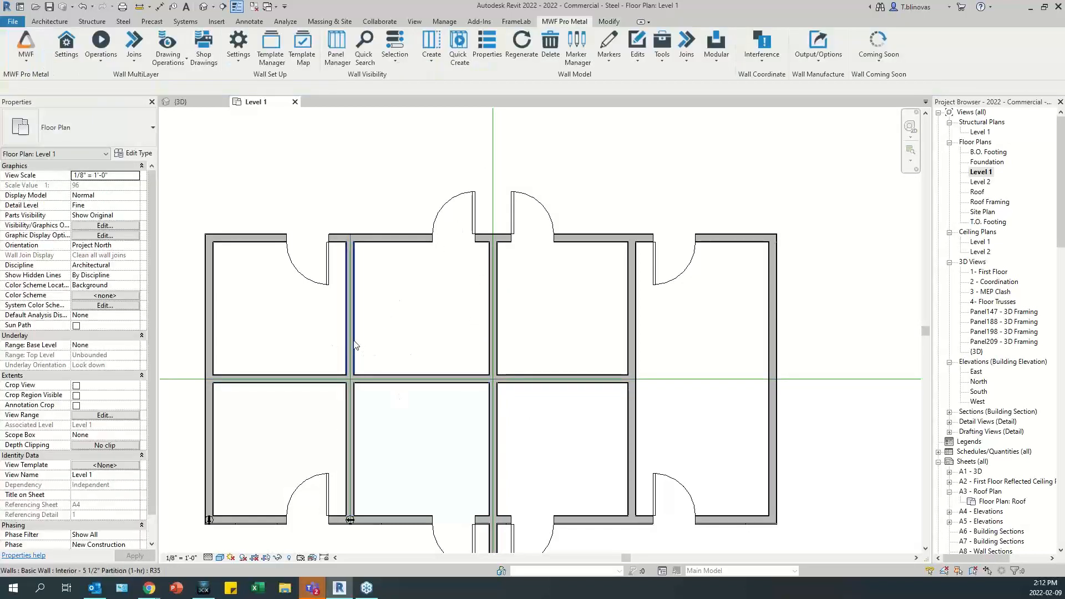
{"action": "left_click", "coordinate": [350, 310]}
{"action": "scroll", "coordinate": [348, 361], "scroll_direction": "up", "scroll_amount": 3}
{"action": "key", "text": "Escape"}
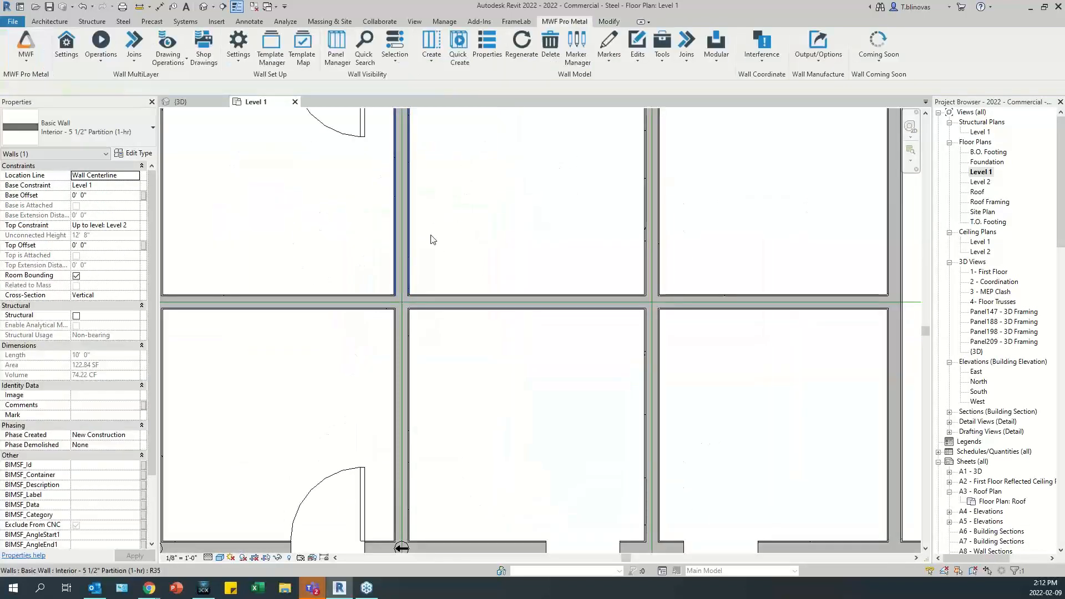
{"action": "left_click", "coordinate": [441, 295]}
{"action": "left_click", "coordinate": [405, 263]}
{"action": "left_click", "coordinate": [365, 296]}
{"action": "left_click", "coordinate": [403, 334]}
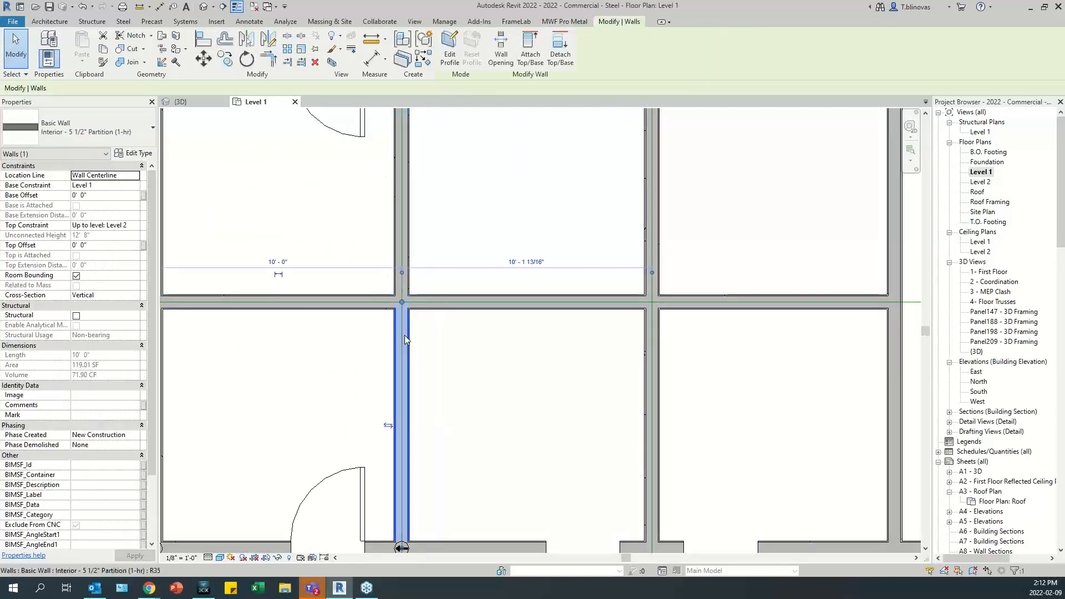
{"action": "left_click", "coordinate": [474, 297]}
{"action": "key", "text": "Escape"}
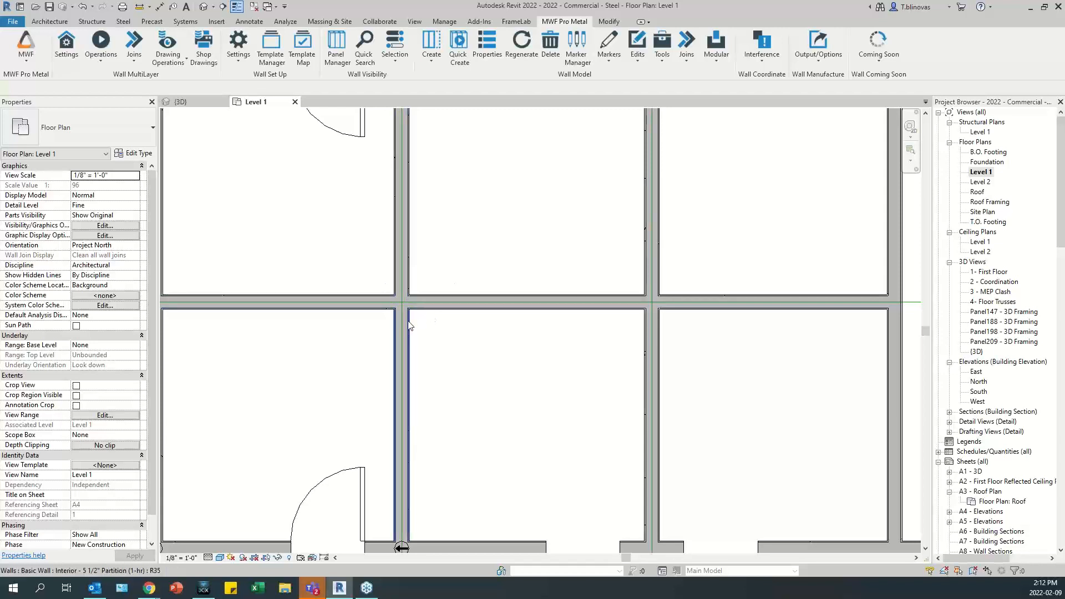
Place an Intersect - 4W - Any panel join on the four walls at the first crossing using LGS 4W WITH SHORT MAIN B (J135).
{"action": "left_click_drag", "start_coordinate": [461, 209], "coordinate": [367, 329]}
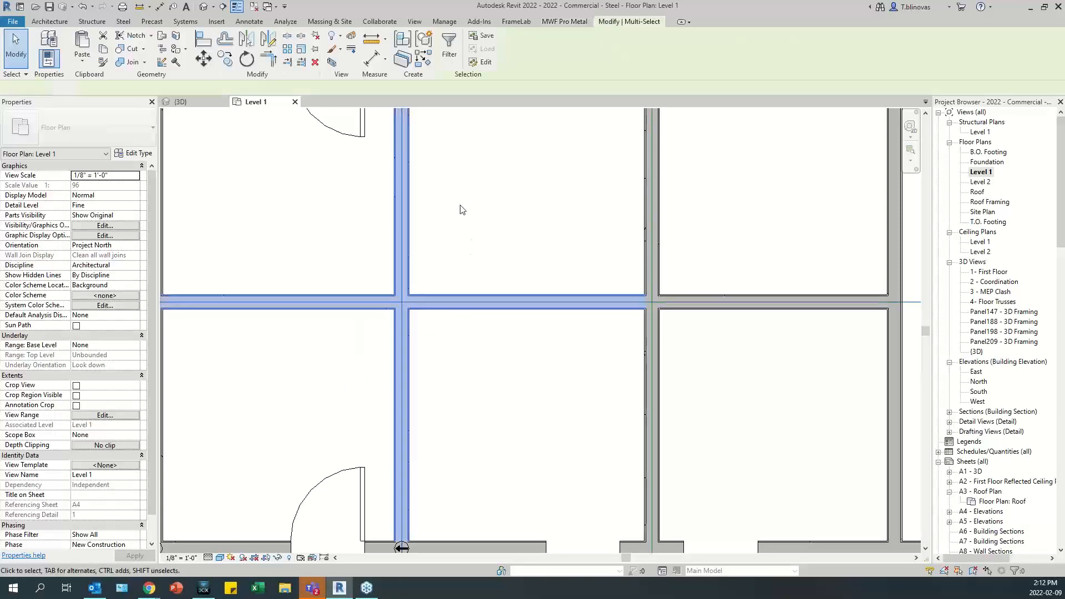
{"action": "left_click", "coordinate": [559, 22]}
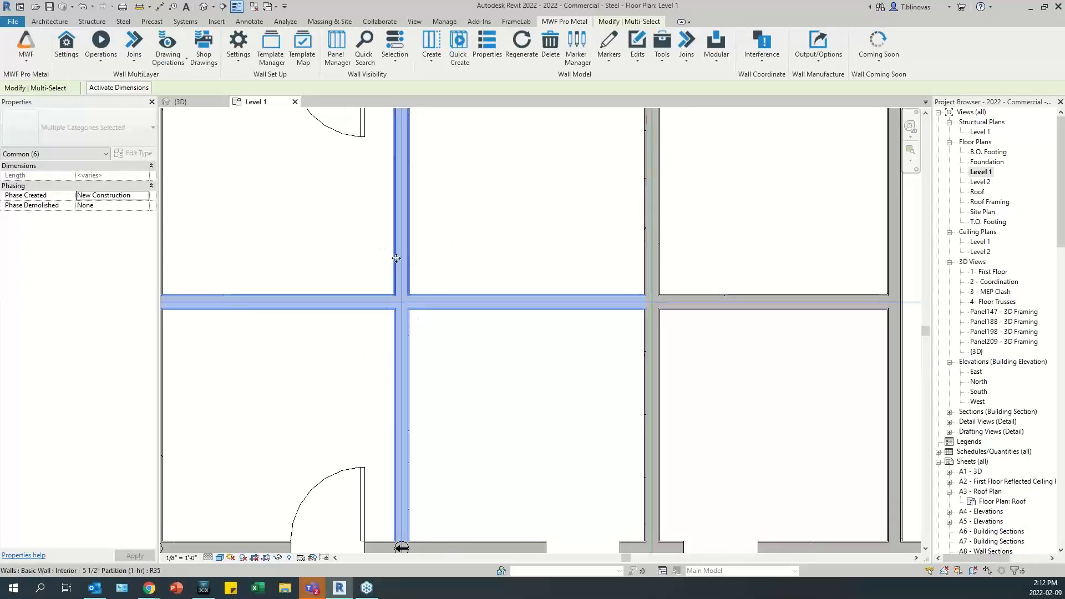
{"action": "left_click", "coordinate": [694, 61]}
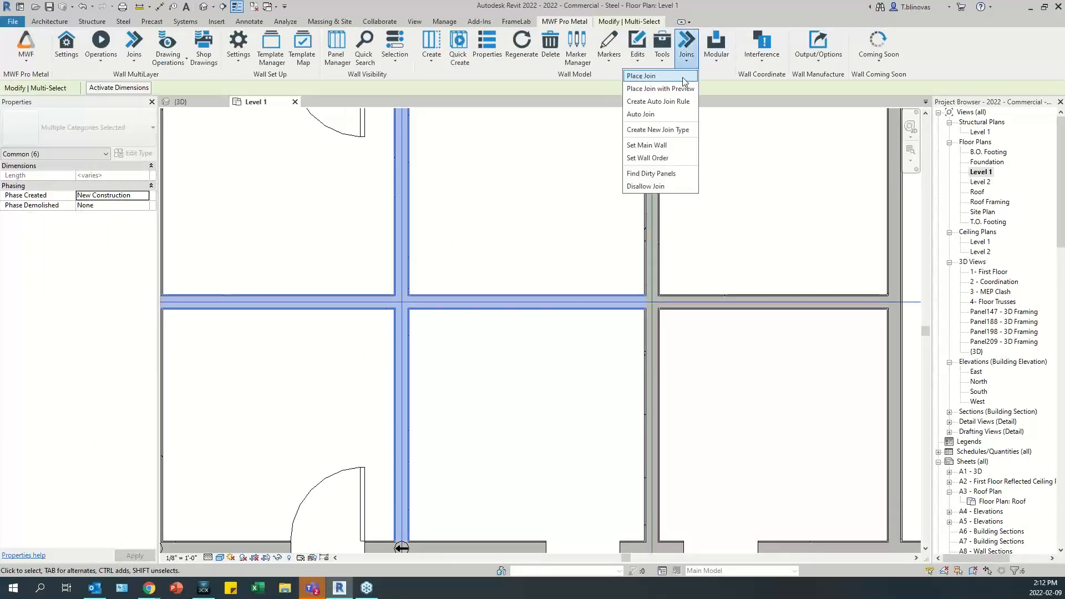
{"action": "left_click", "coordinate": [676, 78]}
{"action": "left_click", "coordinate": [391, 179]}
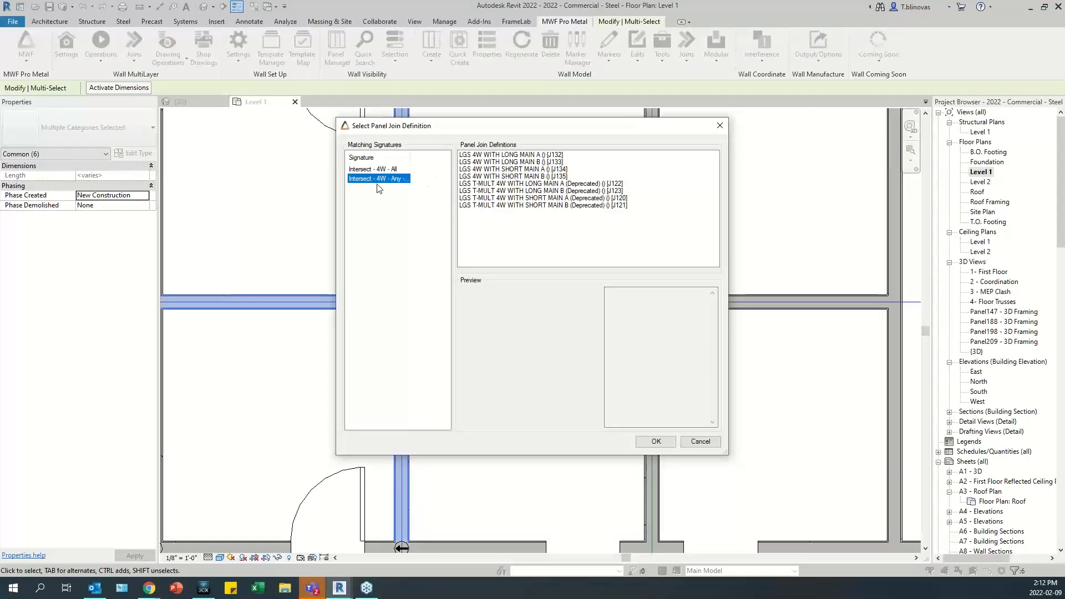
{"action": "left_click", "coordinate": [503, 185]}
{"action": "left_click", "coordinate": [534, 177]}
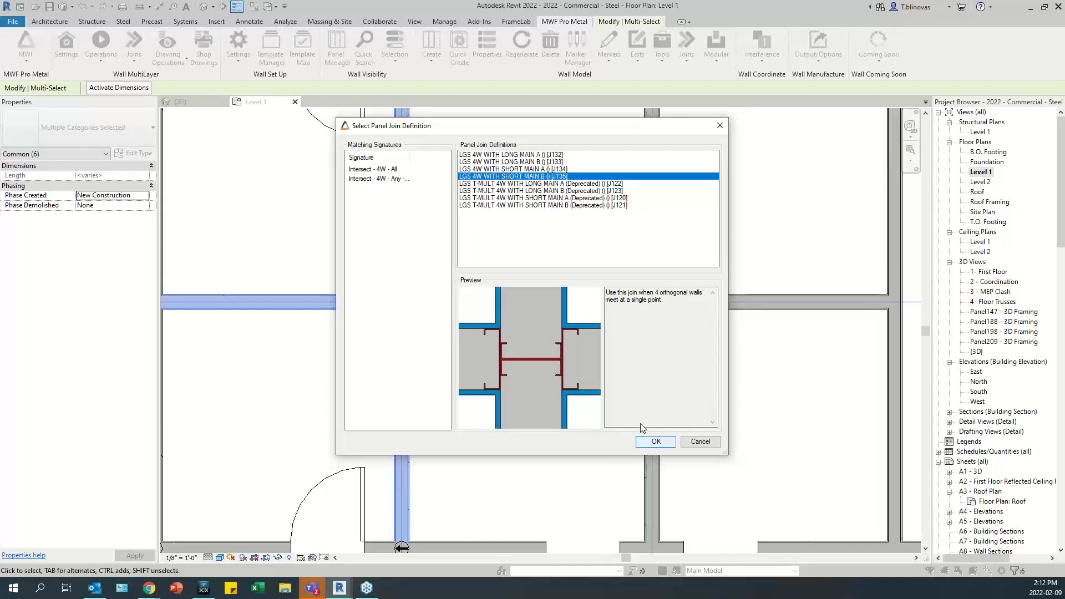
{"action": "left_click", "coordinate": [656, 442]}
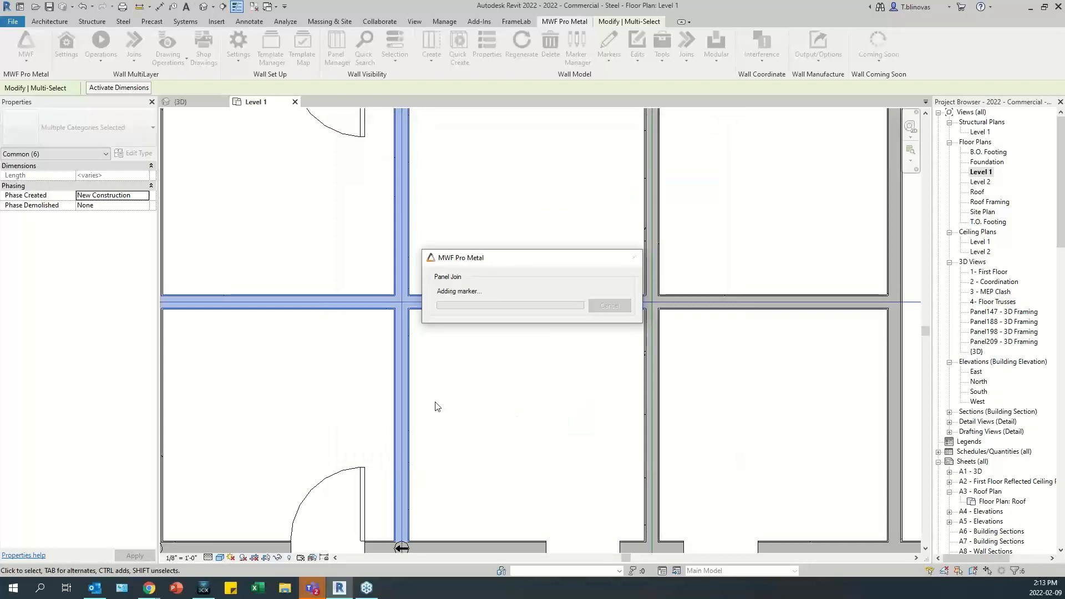
{"action": "scroll", "coordinate": [424, 355], "scroll_direction": "down", "scroll_amount": 3}
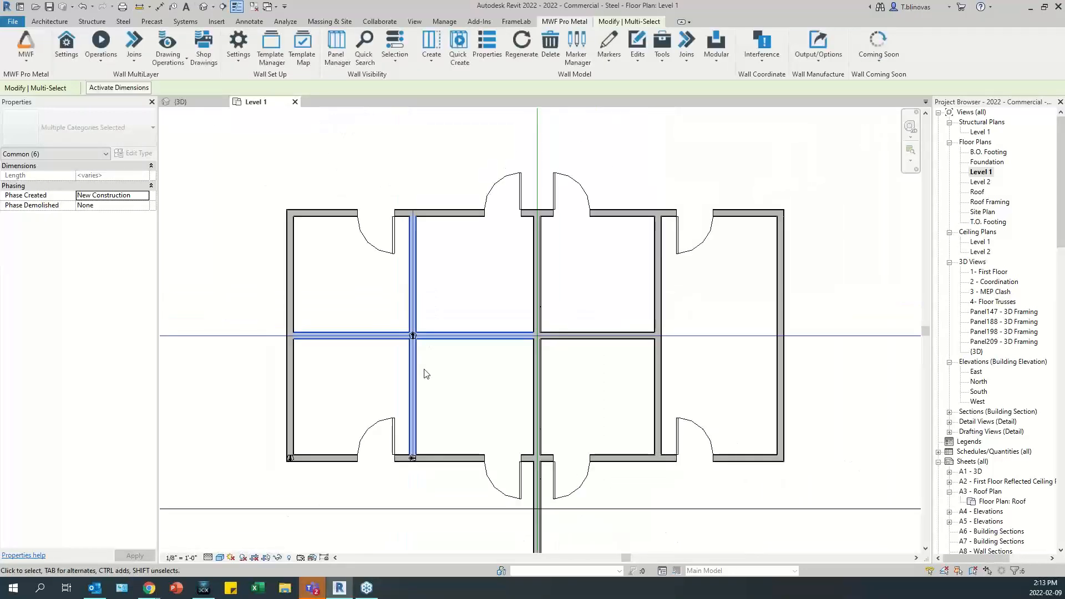
{"action": "scroll", "coordinate": [426, 374], "scroll_direction": "up", "scroll_amount": 2}
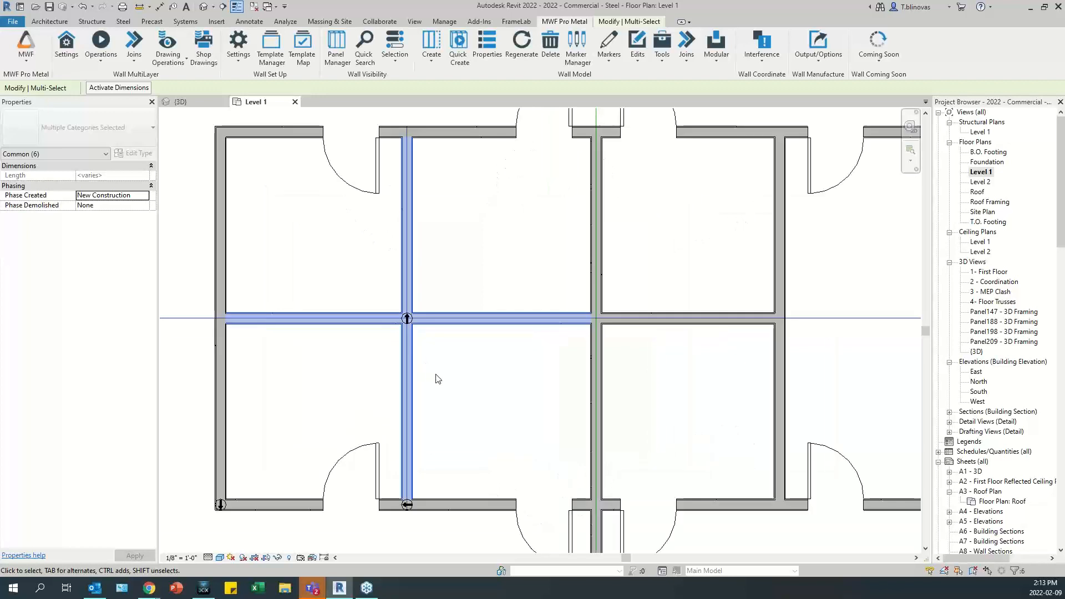
{"action": "left_click", "coordinate": [431, 370]}
{"action": "middle_click_drag", "start_coordinate": [538, 339], "coordinate": [508, 339]}
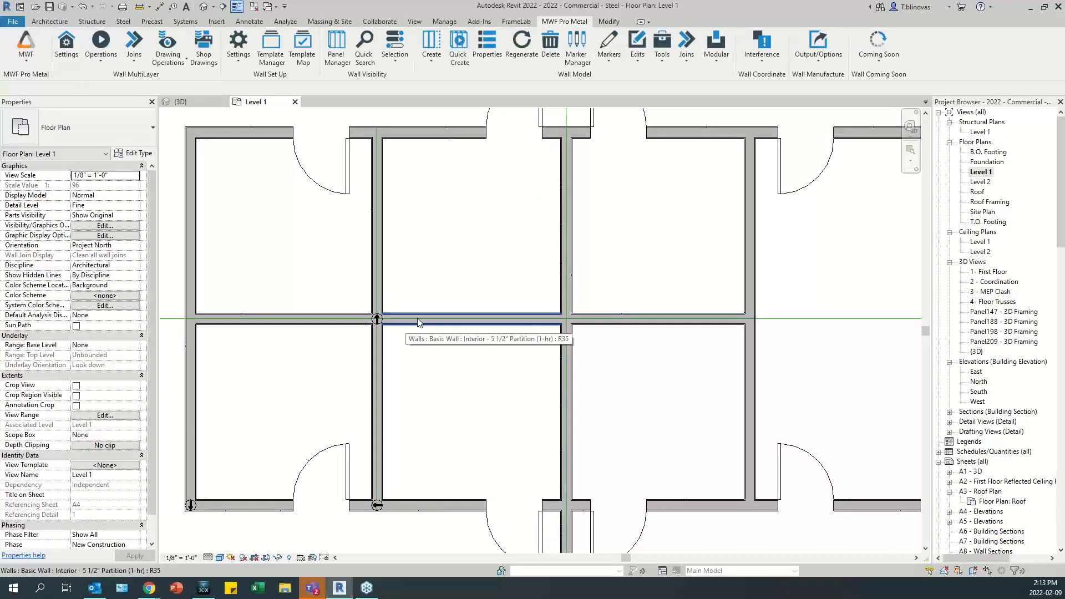
Delete the panel join markers at the building's lower-left corner and at the lower end of the first vertical partition.
{"action": "scroll", "coordinate": [426, 333], "scroll_direction": "down", "scroll_amount": 2}
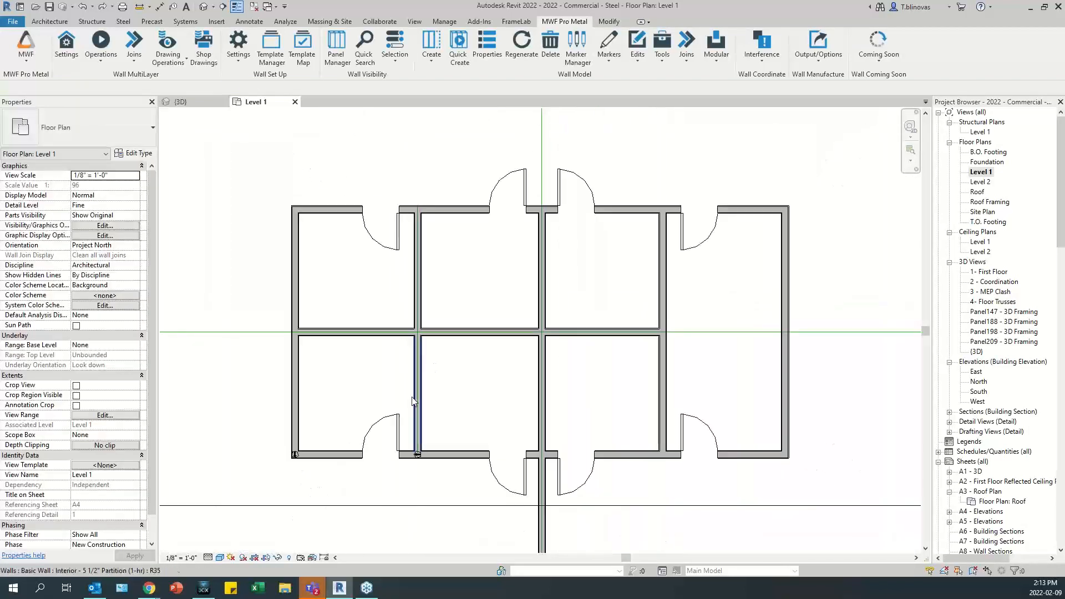
{"action": "left_click_drag", "start_coordinate": [256, 432], "coordinate": [313, 474]}
{"action": "key", "text": "Delete"}
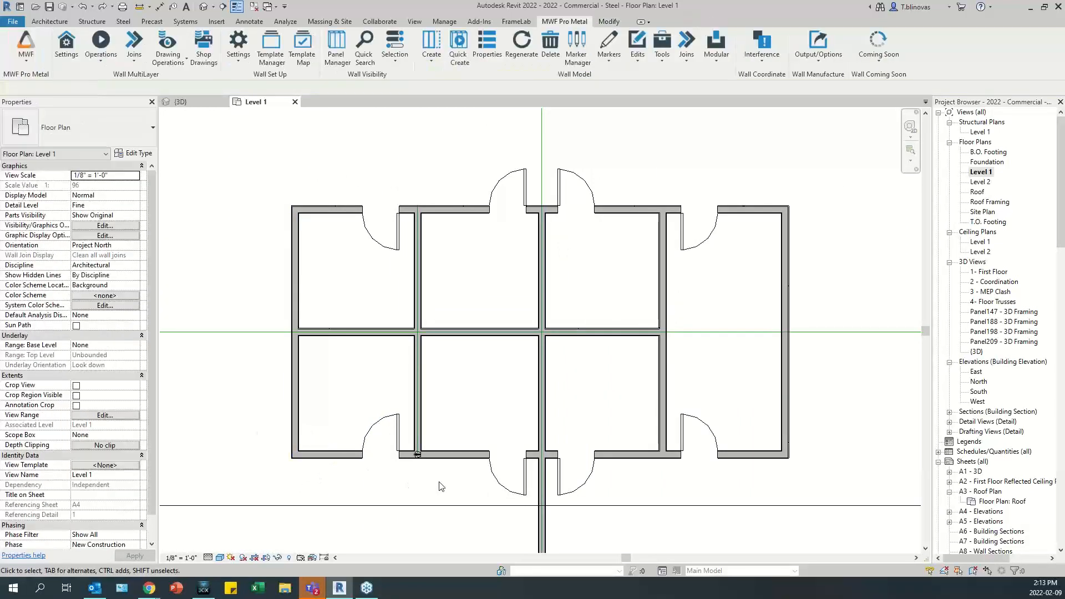
{"action": "scroll", "coordinate": [439, 481], "scroll_direction": "up", "scroll_amount": 2}
{"action": "left_click_drag", "start_coordinate": [358, 397], "coordinate": [416, 443]}
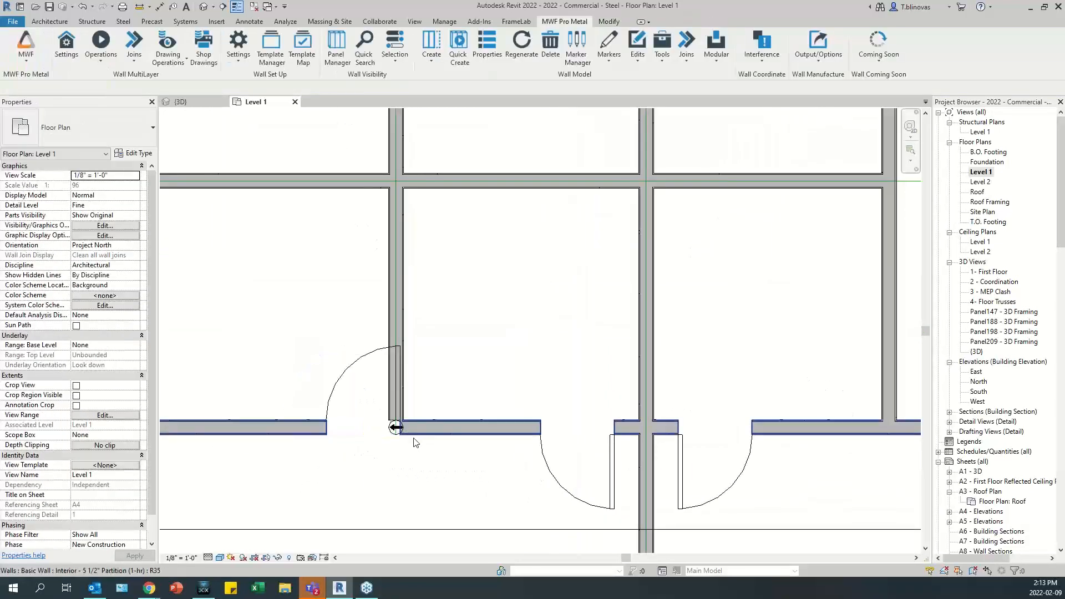
{"action": "scroll", "coordinate": [383, 414], "scroll_direction": "up", "scroll_amount": 2}
{"action": "left_click_drag", "start_coordinate": [362, 391], "coordinate": [455, 486]}
{"action": "key", "text": "Delete"}
{"action": "scroll", "coordinate": [444, 433], "scroll_direction": "down", "scroll_amount": 4}
{"action": "scroll", "coordinate": [470, 369], "scroll_direction": "up", "scroll_amount": 1}
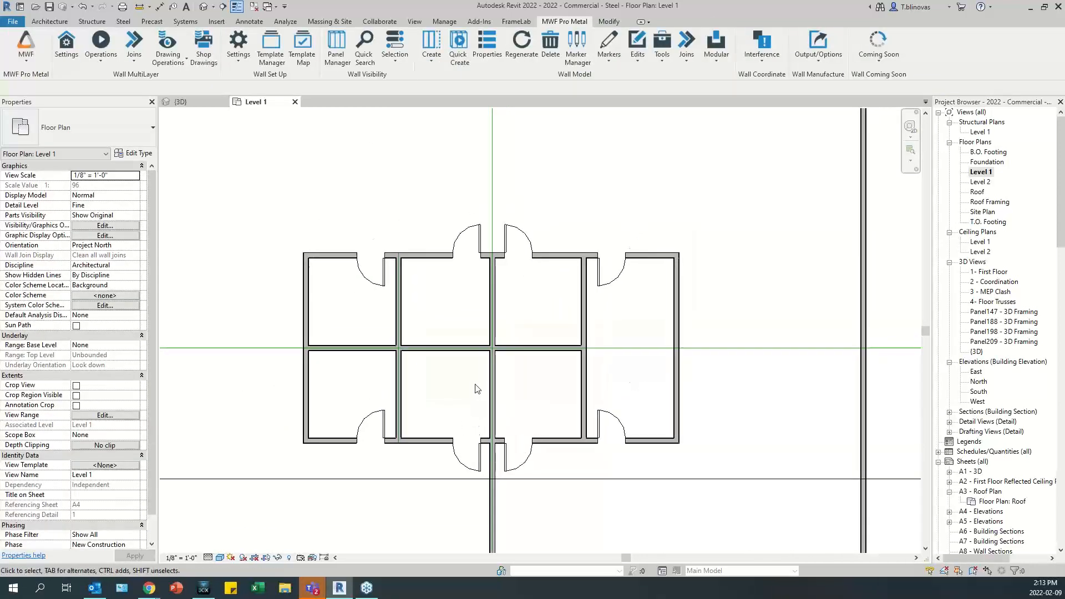
Examine the middle vertical partition by selecting it and following its full run from the room block down to the exterior wall.
{"action": "left_click", "coordinate": [488, 388]}
{"action": "middle_click_drag", "start_coordinate": [557, 438], "coordinate": [523, 428]}
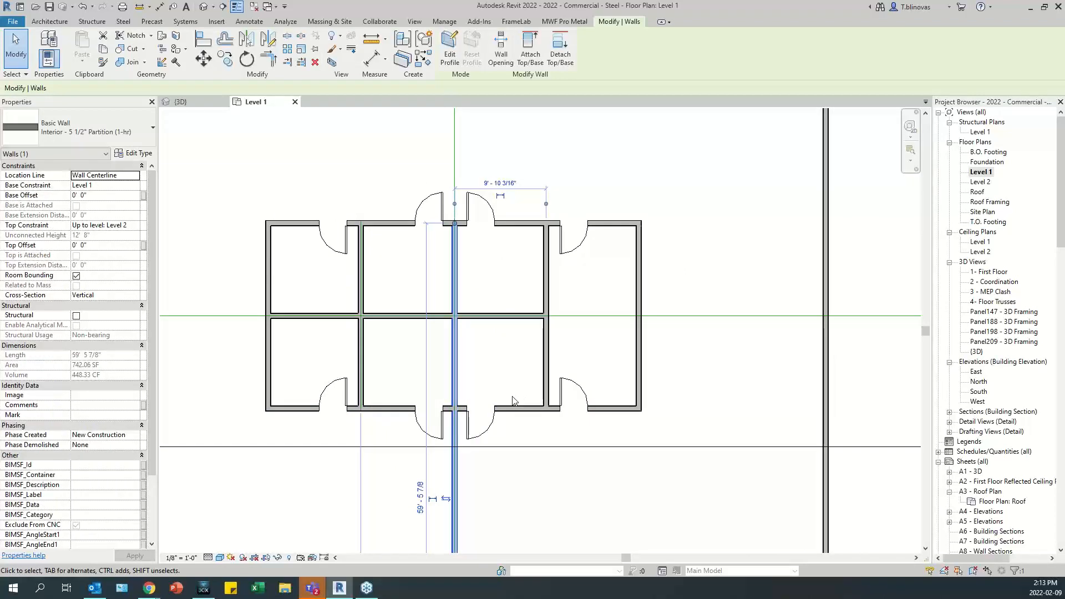
{"action": "middle_click_drag", "start_coordinate": [500, 449], "coordinate": [506, 398]}
{"action": "left_click_drag", "start_coordinate": [239, 136], "coordinate": [678, 393]}
{"action": "left_click", "coordinate": [634, 481]}
{"action": "middle_click_drag", "start_coordinate": [549, 483], "coordinate": [529, 260]}
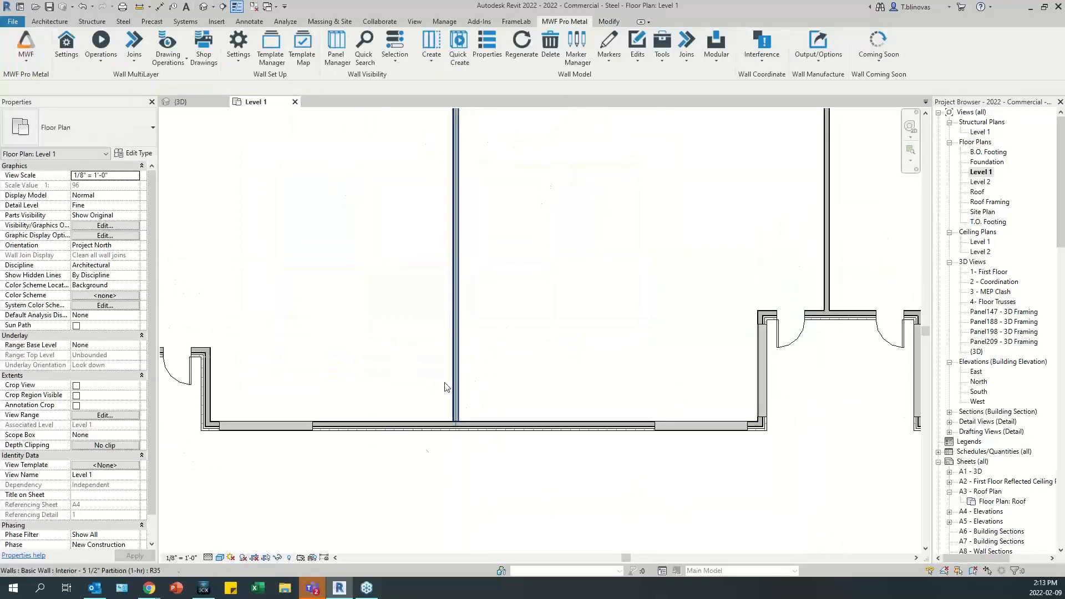
{"action": "middle_click_drag", "start_coordinate": [522, 218], "coordinate": [528, 559]}
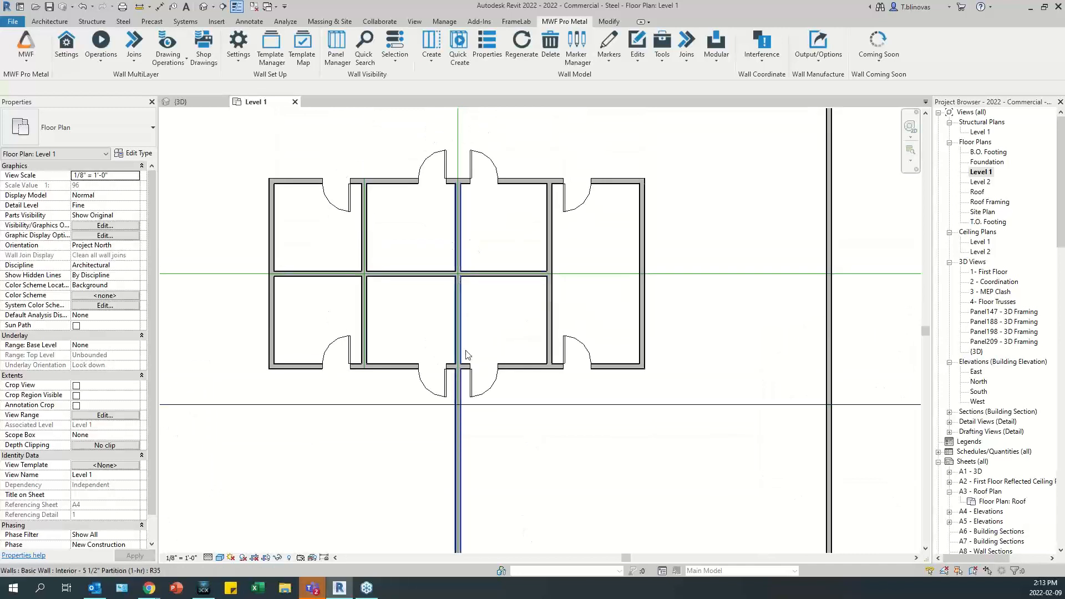
{"action": "scroll", "coordinate": [477, 228], "scroll_direction": "down", "scroll_amount": 3}
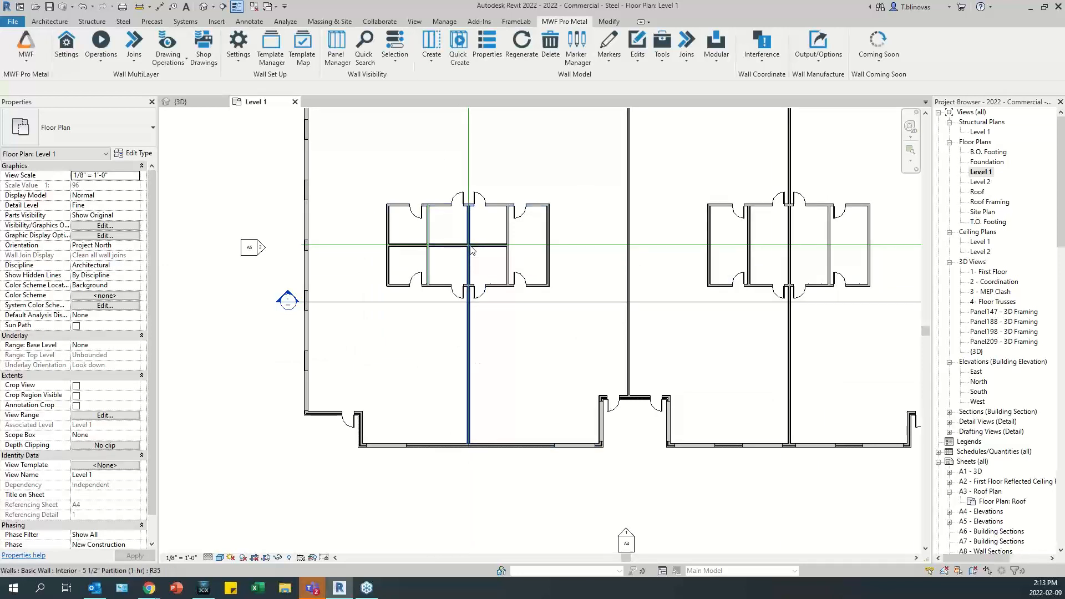
{"action": "left_click", "coordinate": [472, 273]}
{"action": "scroll", "coordinate": [470, 222], "scroll_direction": "up", "scroll_amount": 4}
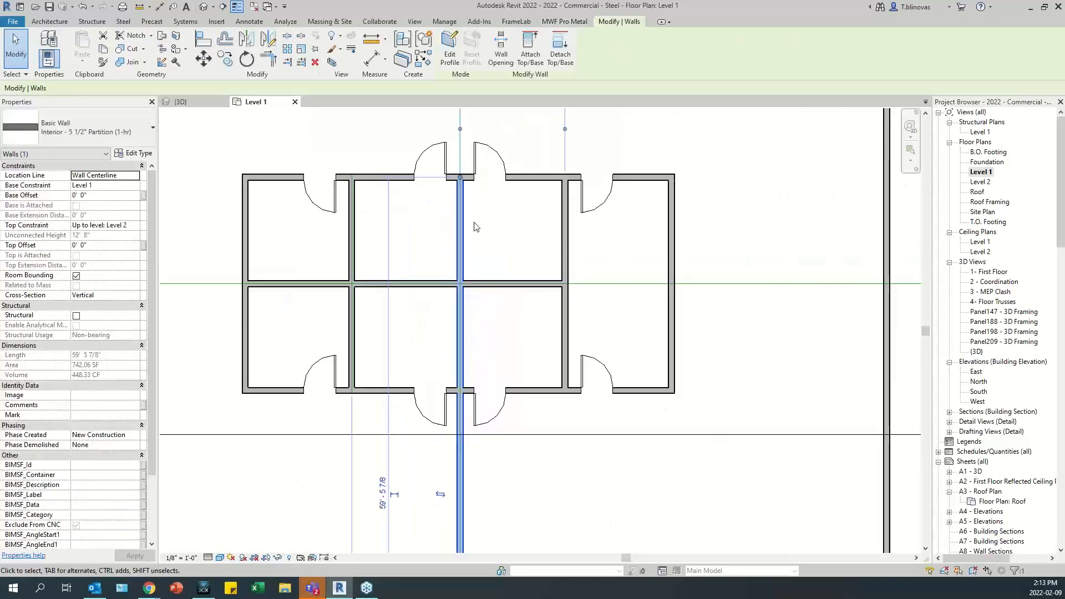
{"action": "scroll", "coordinate": [502, 206], "scroll_direction": "down", "scroll_amount": 3}
{"action": "middle_click_drag", "start_coordinate": [511, 543], "coordinate": [511, 413]}
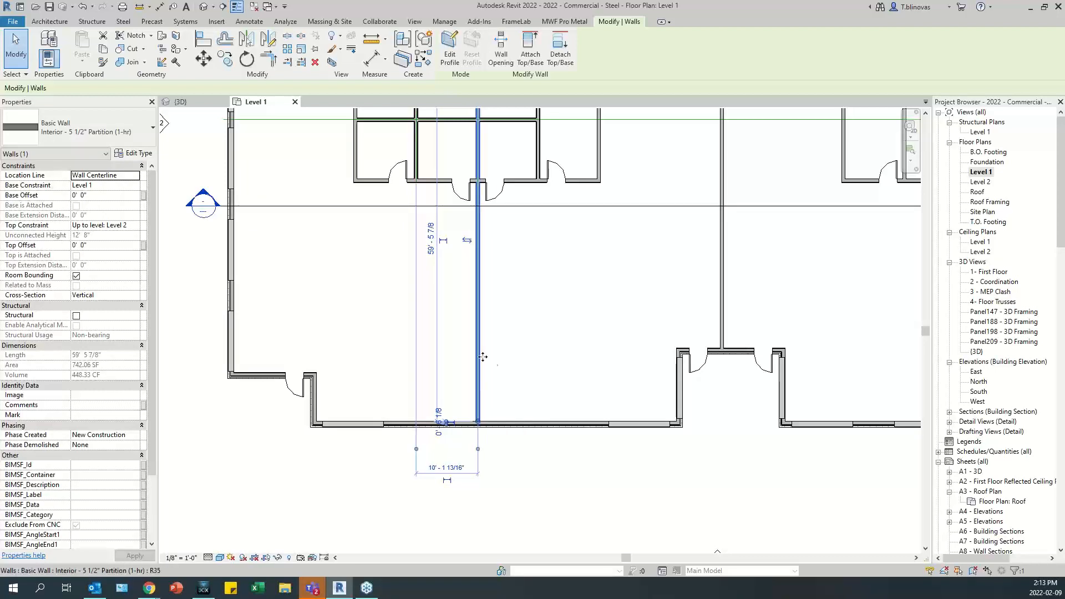
{"action": "middle_click_drag", "start_coordinate": [509, 303], "coordinate": [510, 351]}
{"action": "middle_click_drag", "start_coordinate": [552, 321], "coordinate": [533, 470]}
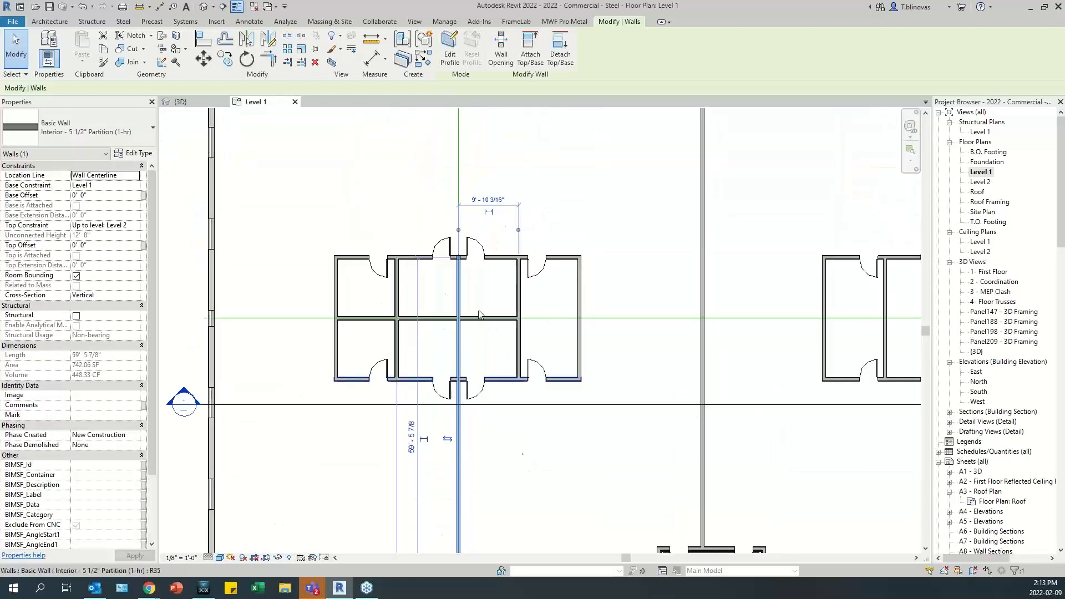
{"action": "scroll", "coordinate": [463, 292], "scroll_direction": "up", "scroll_amount": 3}
{"action": "left_click", "coordinate": [524, 392]}
{"action": "middle_click_drag", "start_coordinate": [465, 512], "coordinate": [489, 404]}
{"action": "left_click", "coordinate": [489, 404]}
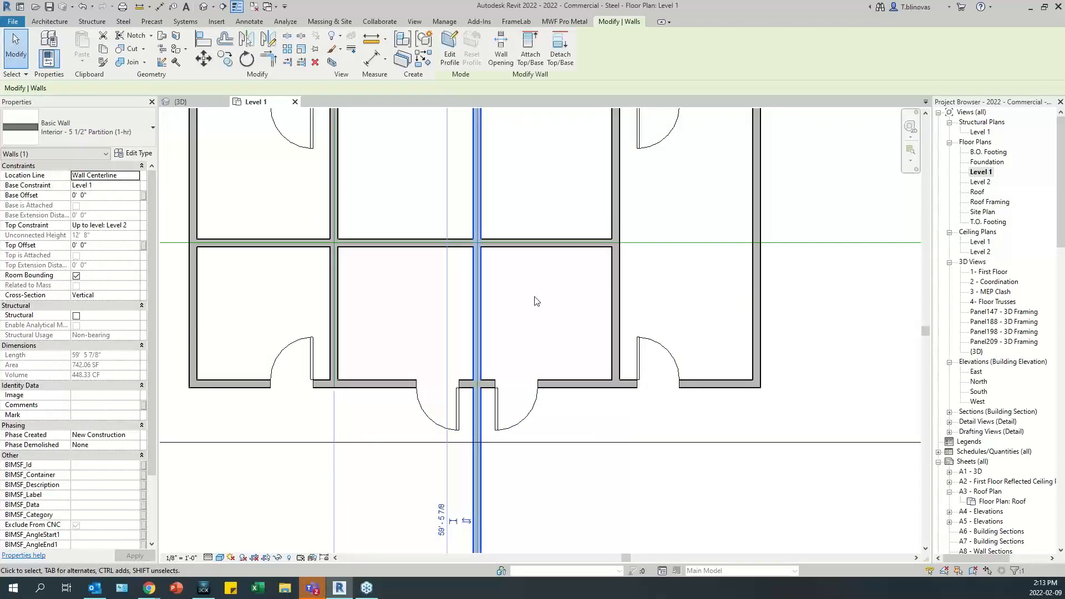
Disallow the join at the lower end of the first vertical partition and pull that end back clear of the horizontal wall.
{"action": "scroll", "coordinate": [335, 374], "scroll_direction": "up", "scroll_amount": 3}
{"action": "left_click", "coordinate": [334, 366]}
{"action": "middle_click_drag", "start_coordinate": [367, 380], "coordinate": [414, 374]}
{"action": "scroll", "coordinate": [382, 381], "scroll_direction": "up", "scroll_amount": 6}
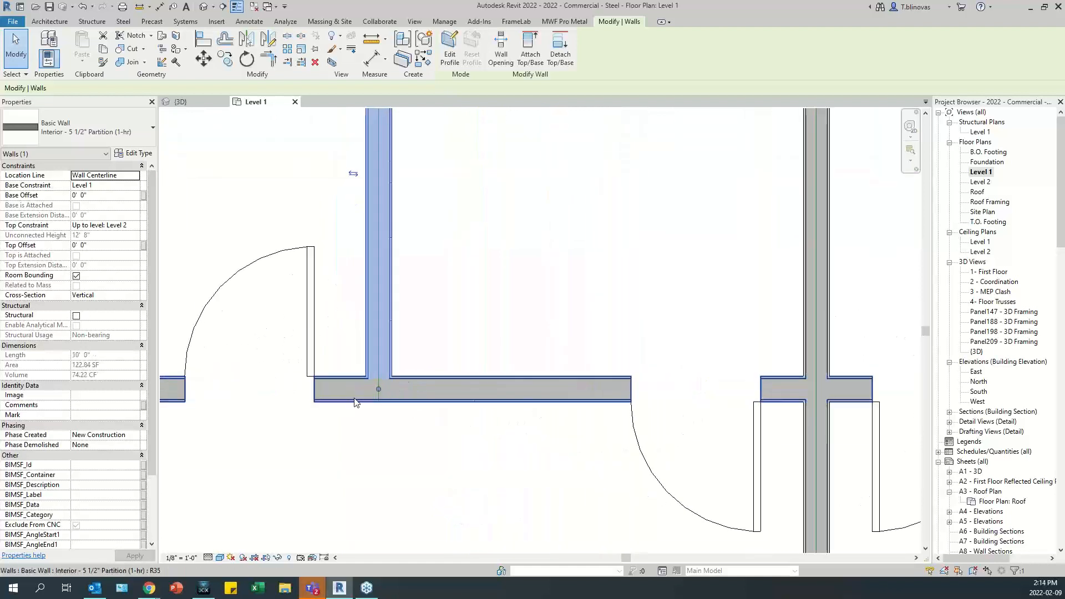
{"action": "right_click", "coordinate": [381, 382]}
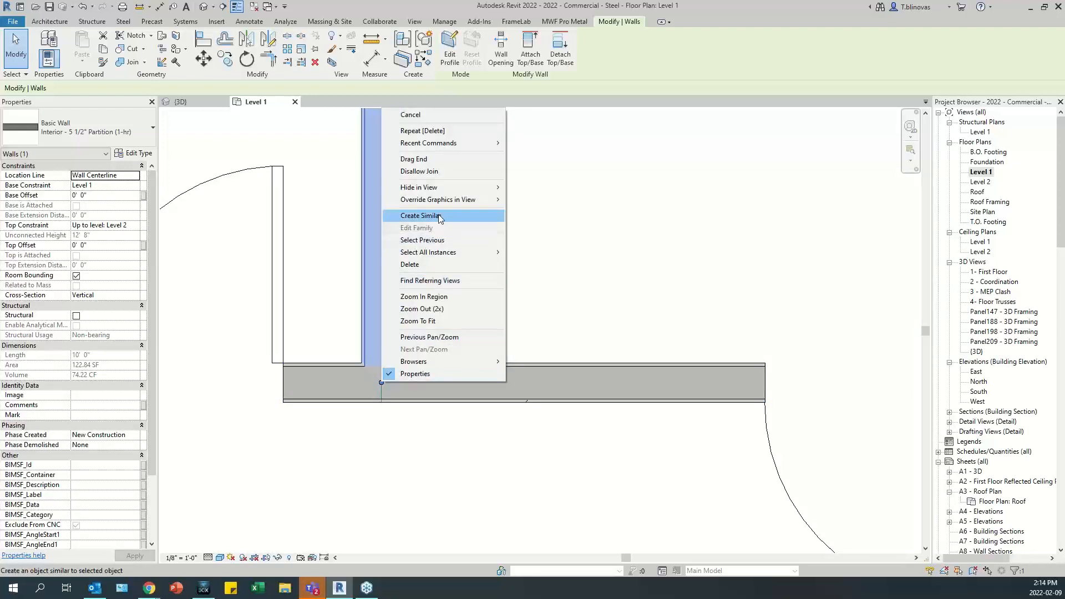
{"action": "left_click", "coordinate": [452, 174]}
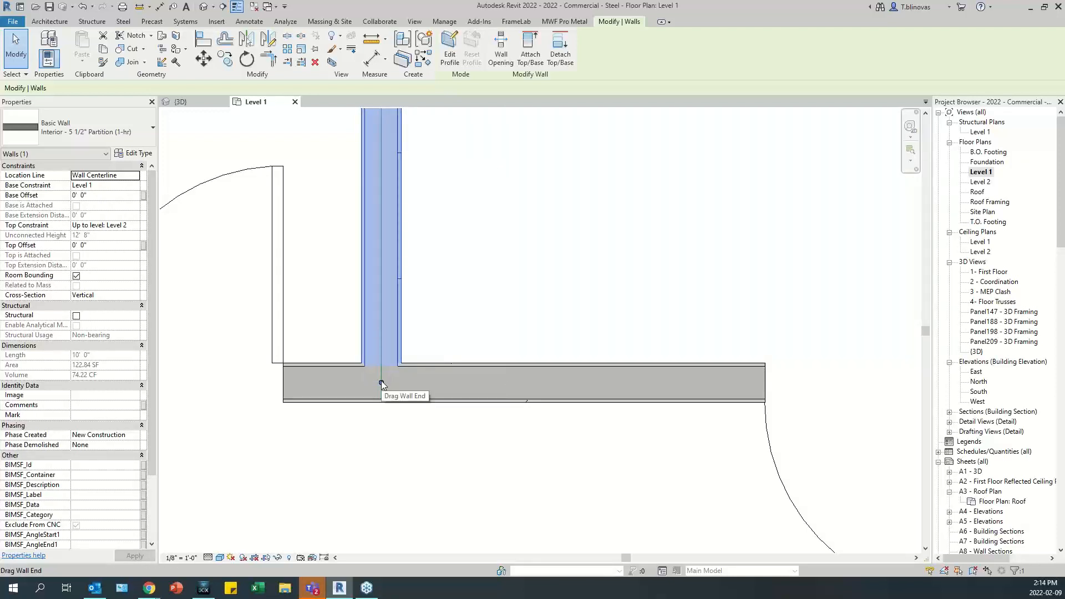
{"action": "left_click_drag", "start_coordinate": [380, 381], "coordinate": [381, 339]}
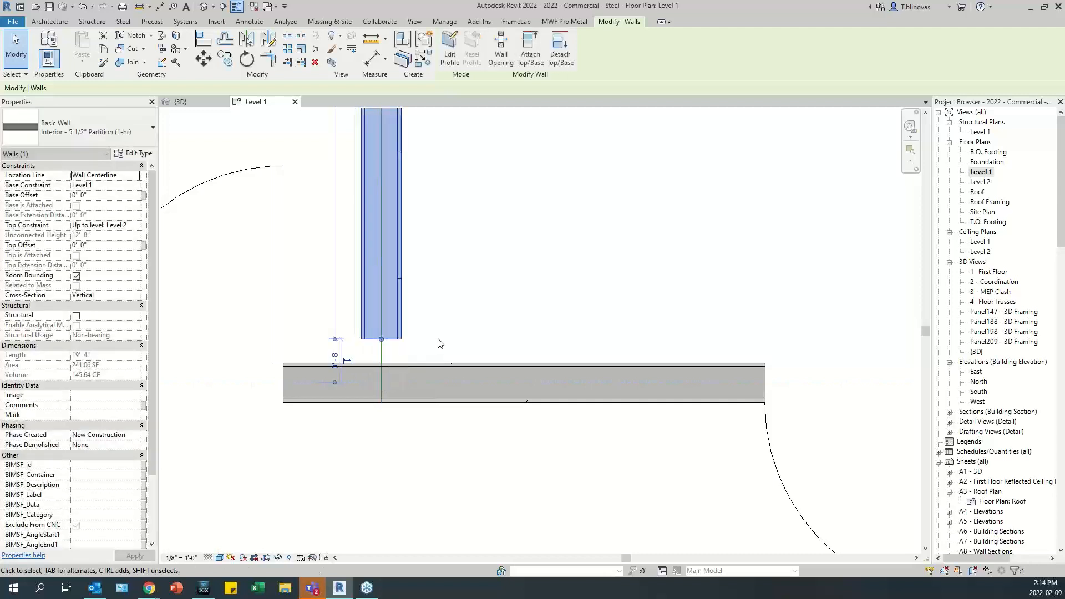
{"action": "left_click", "coordinate": [437, 338]}
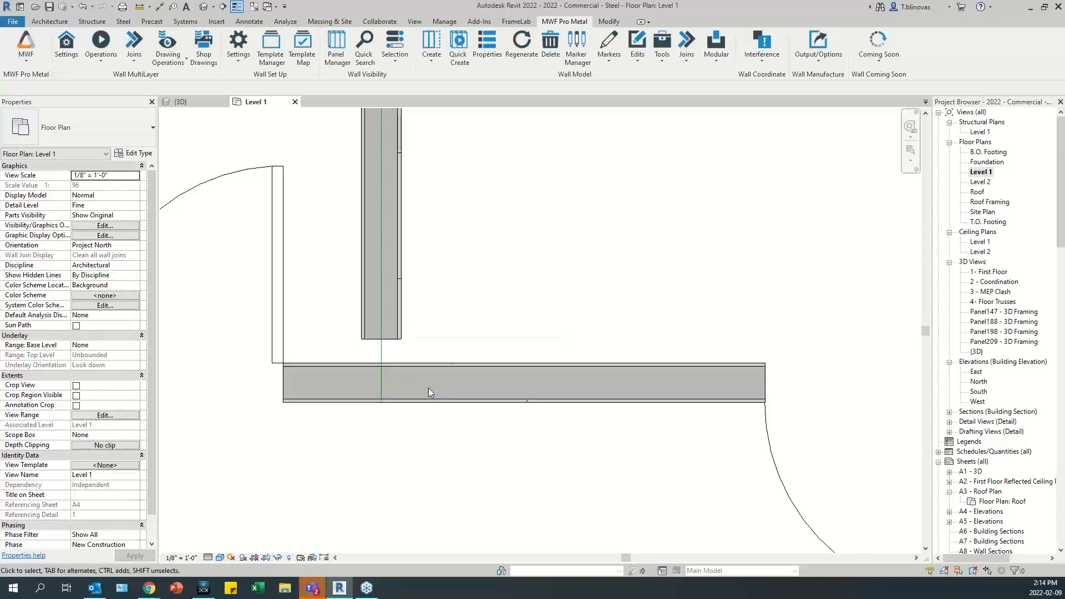
Extend the first vertical partition's lower end back down to meet the horizontal wall.
{"action": "left_click", "coordinate": [396, 340]}
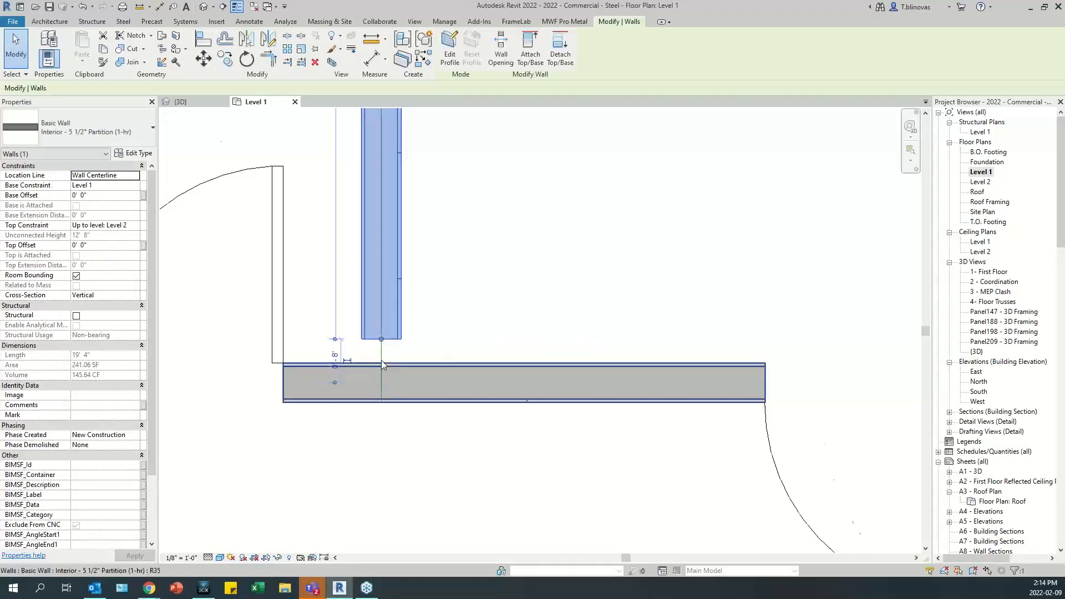
{"action": "scroll", "coordinate": [381, 338], "scroll_direction": "up", "scroll_amount": 2}
{"action": "left_click_drag", "start_coordinate": [381, 323], "coordinate": [382, 364]}
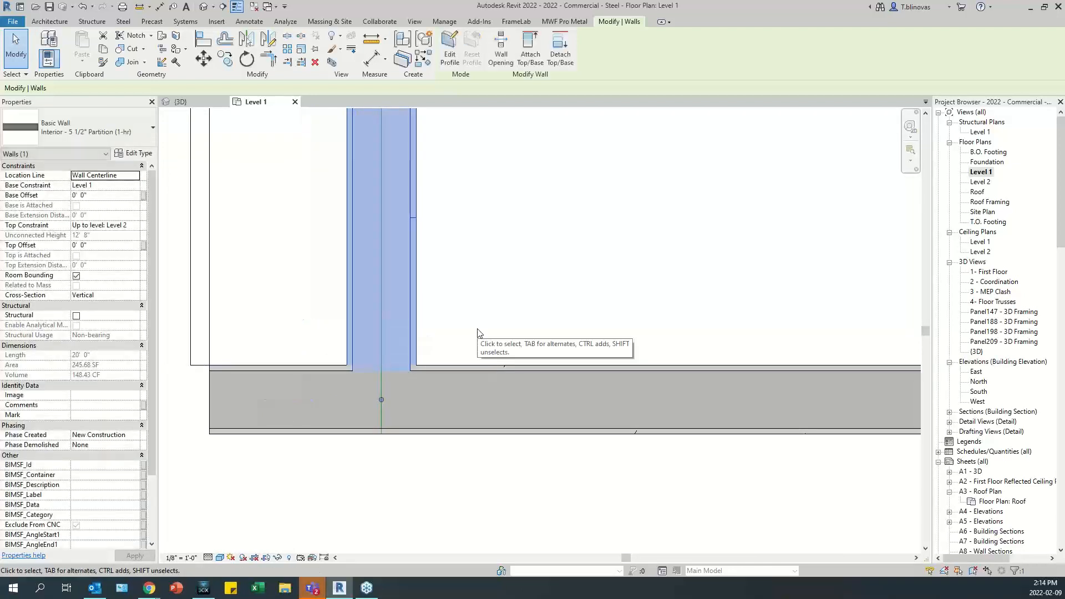
{"action": "left_click", "coordinate": [477, 331]}
Disallow the join at the first vertical partition's lower end and shorten it to stop at the horizontal wall's inner face.
{"action": "left_click", "coordinate": [412, 344]}
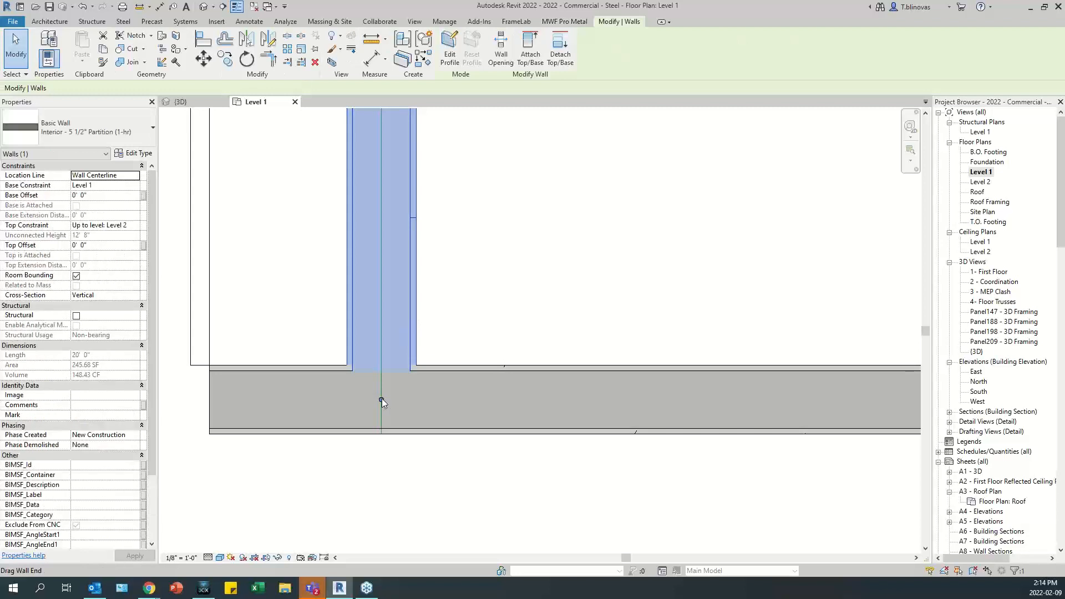
{"action": "right_click", "coordinate": [381, 398]}
{"action": "left_click", "coordinate": [435, 189]}
{"action": "left_click_drag", "start_coordinate": [382, 399], "coordinate": [381, 365]}
{"action": "left_click", "coordinate": [518, 309]}
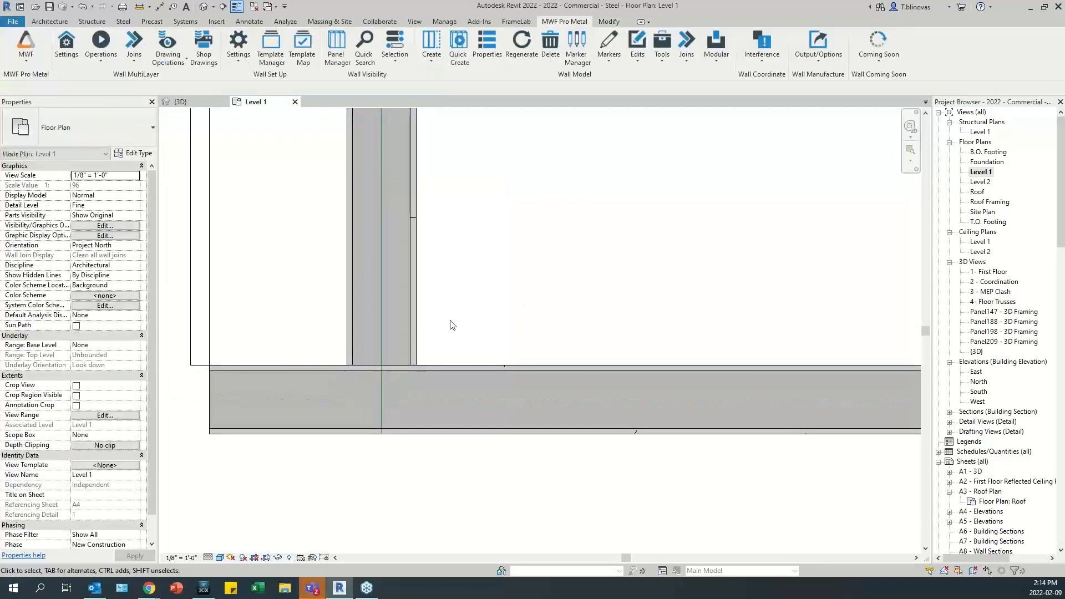
{"action": "left_click", "coordinate": [416, 342]}
{"action": "left_click", "coordinate": [462, 366]}
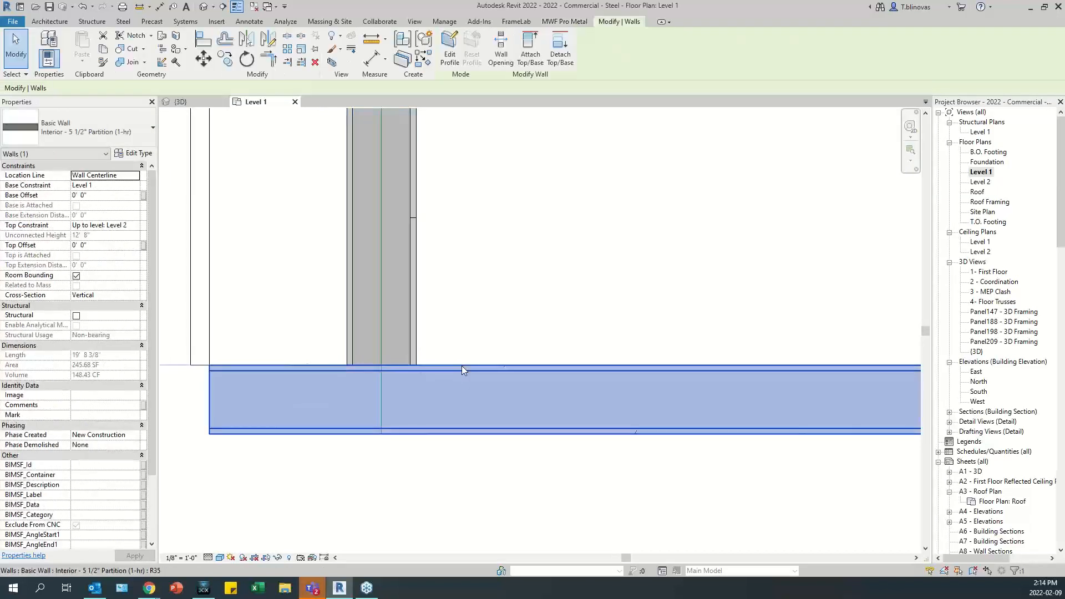
{"action": "left_click", "coordinate": [408, 340]}
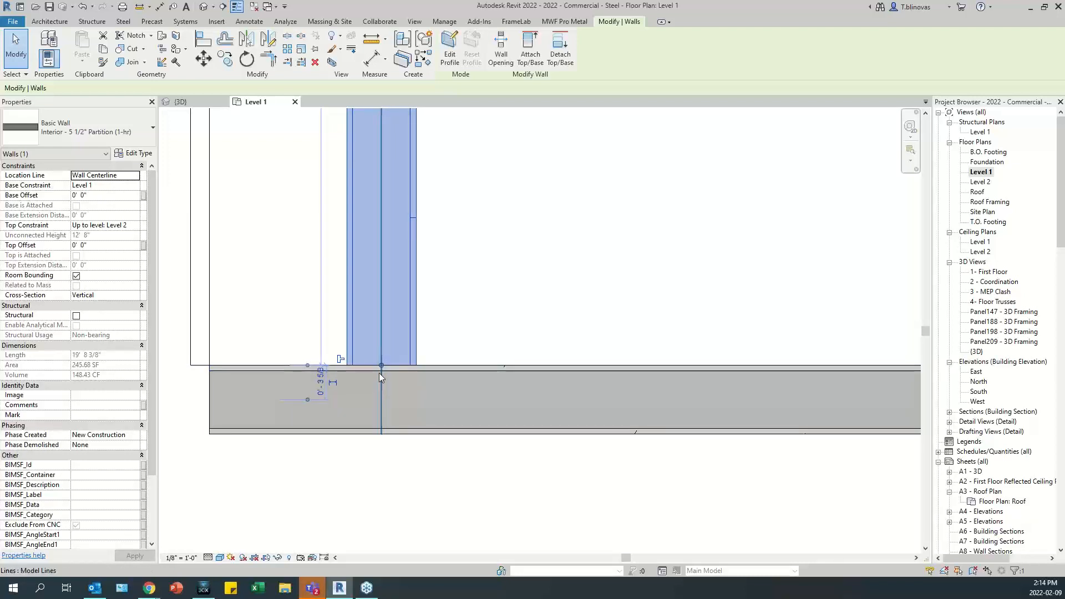
Create MWF panels on the first vertical partition and the lower horizontal wall together, checking the Light Gauge template in the Template Manager.
{"action": "scroll", "coordinate": [376, 480], "scroll_direction": "down", "scroll_amount": 3}
{"action": "middle_click_drag", "start_coordinate": [390, 456], "coordinate": [399, 404]}
{"action": "left_click", "coordinate": [431, 429]}
{"action": "left_click", "coordinate": [397, 334]}
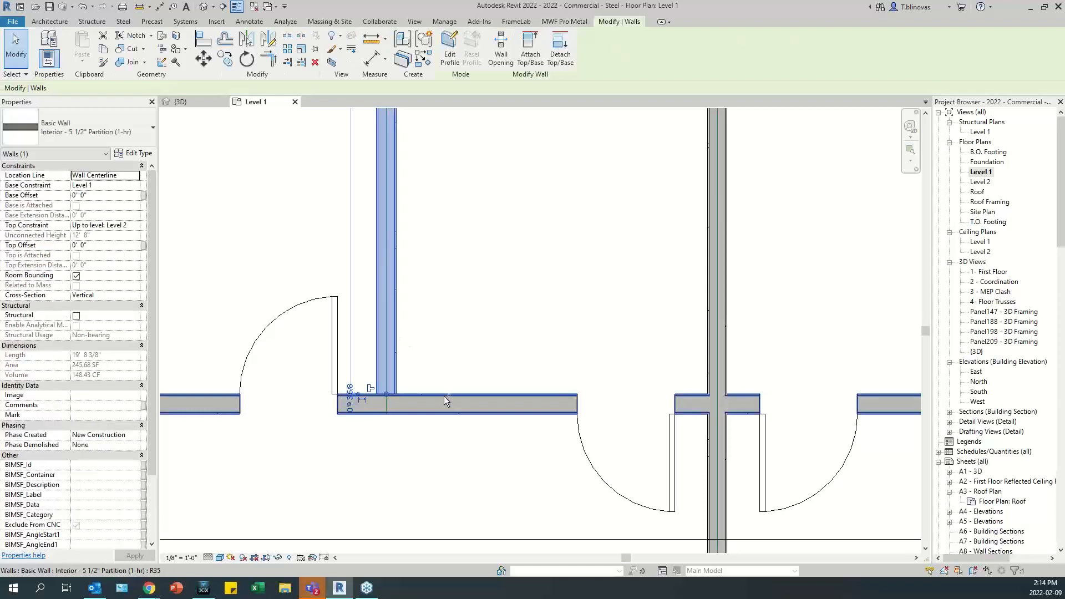
{"action": "left_click", "coordinate": [444, 397], "text": "ctrl"}
{"action": "left_click", "coordinate": [564, 21]}
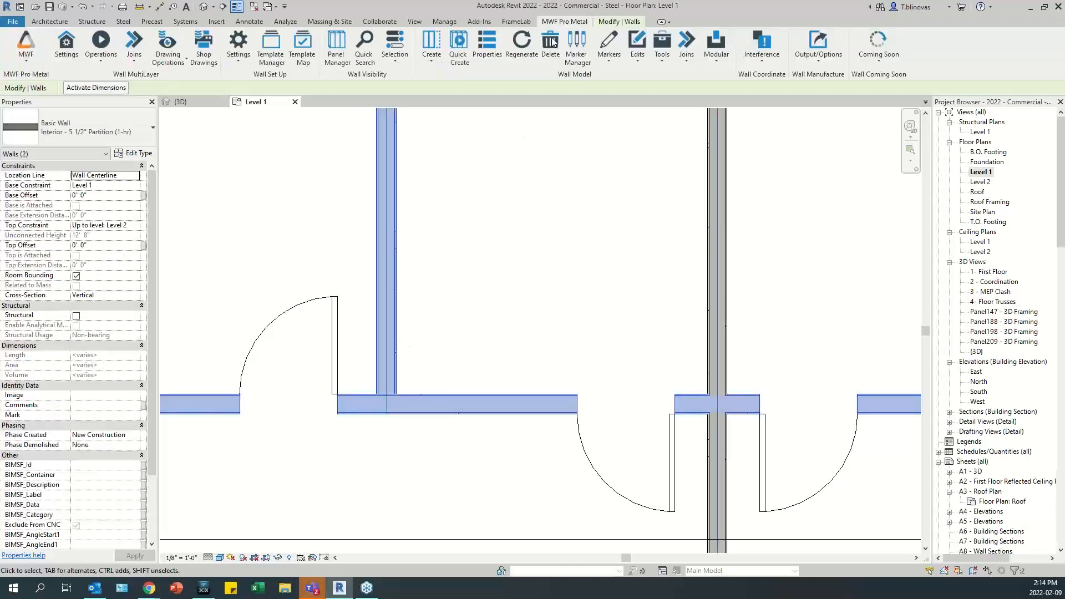
{"action": "left_click", "coordinate": [432, 49]}
{"action": "left_click", "coordinate": [513, 419]}
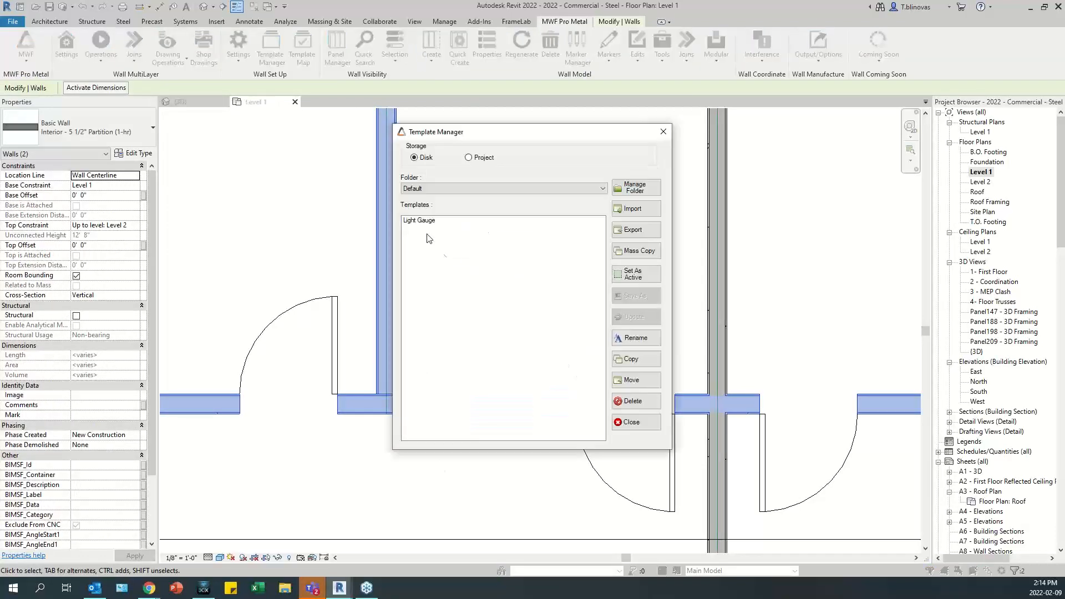
{"action": "left_click_drag", "start_coordinate": [460, 133], "coordinate": [567, 122]}
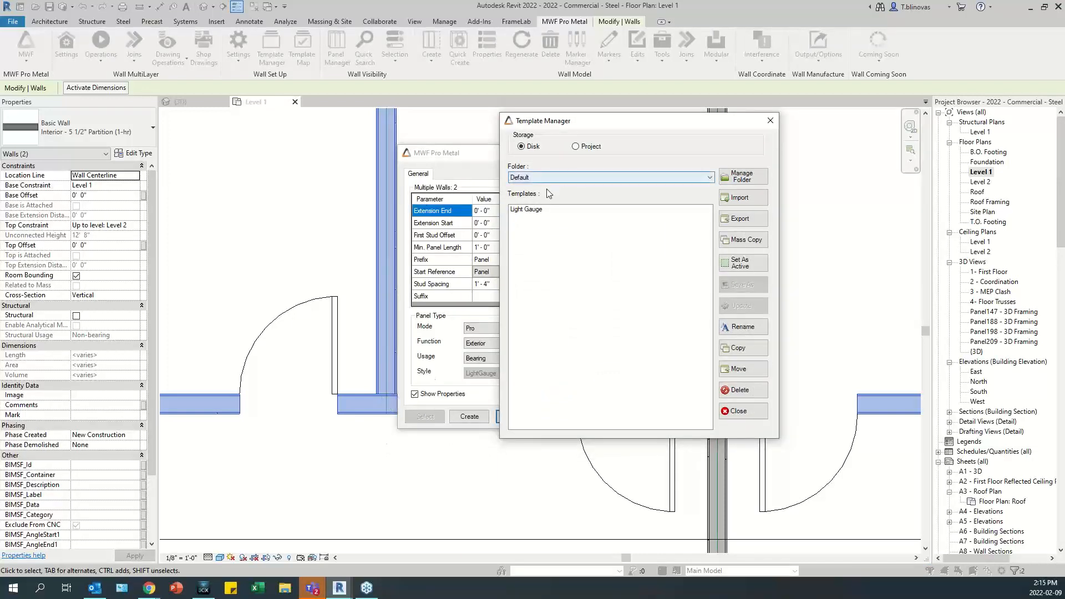
{"action": "left_click", "coordinate": [542, 211]}
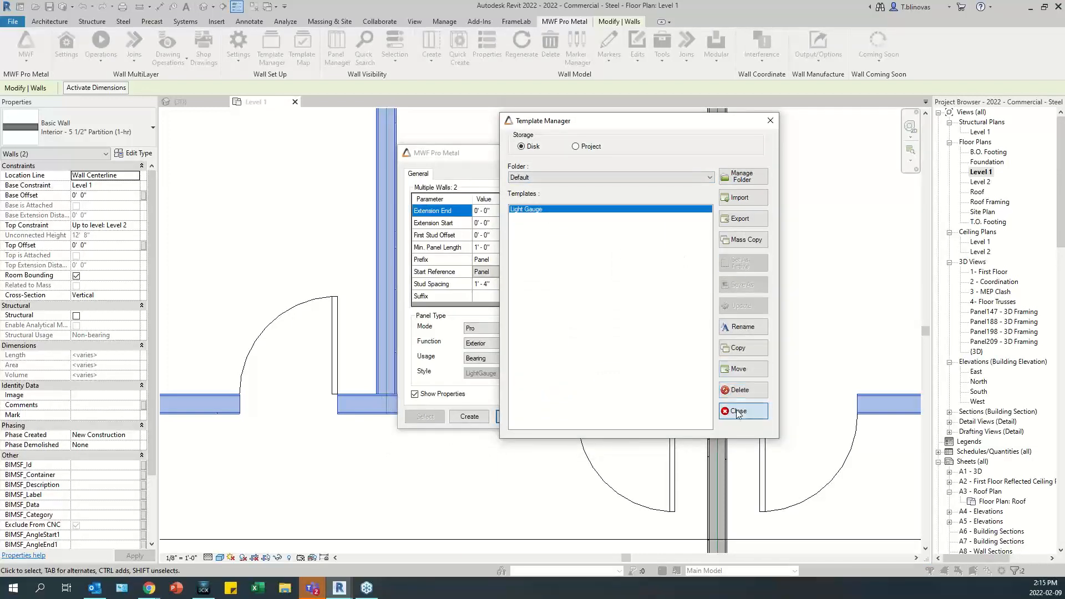
{"action": "left_click", "coordinate": [738, 411]}
{"action": "left_click", "coordinate": [478, 416]}
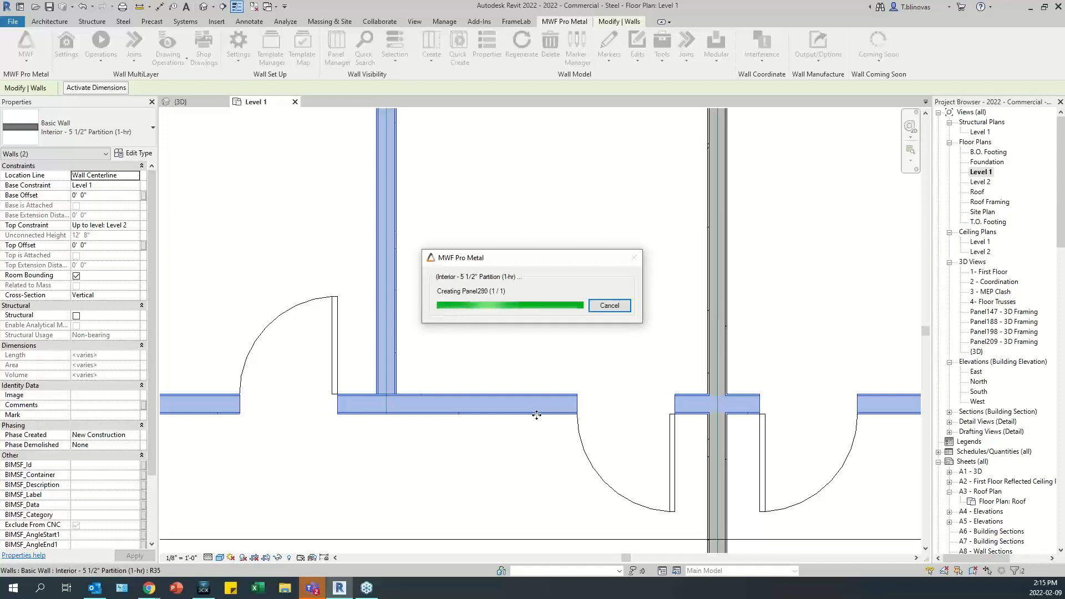
{"action": "left_click", "coordinate": [285, 506]}
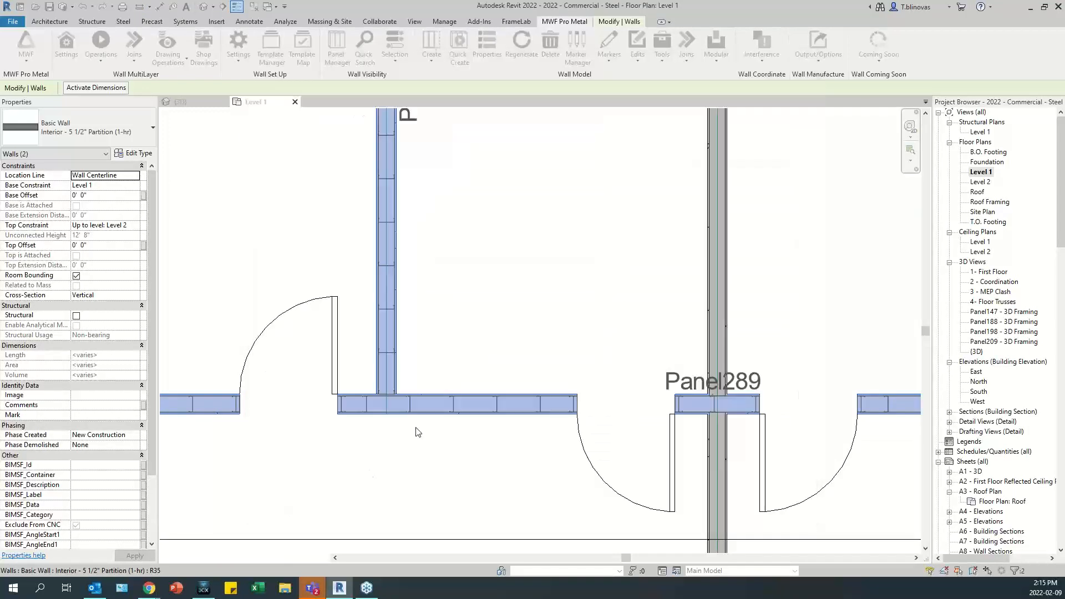
Examine the stud layout where the first vertical partition's panel butts against the lower horizontal wall's panel, selecting the walls and framing.
{"action": "scroll", "coordinate": [388, 427], "scroll_direction": "up", "scroll_amount": 4}
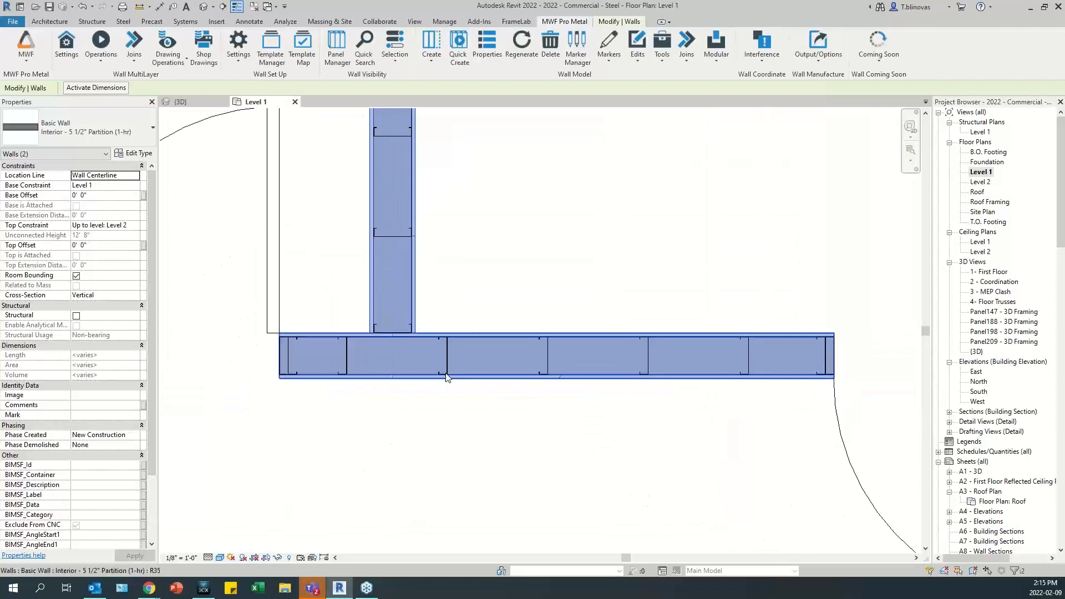
{"action": "key", "text": "Escape"}
{"action": "left_click", "coordinate": [505, 332]}
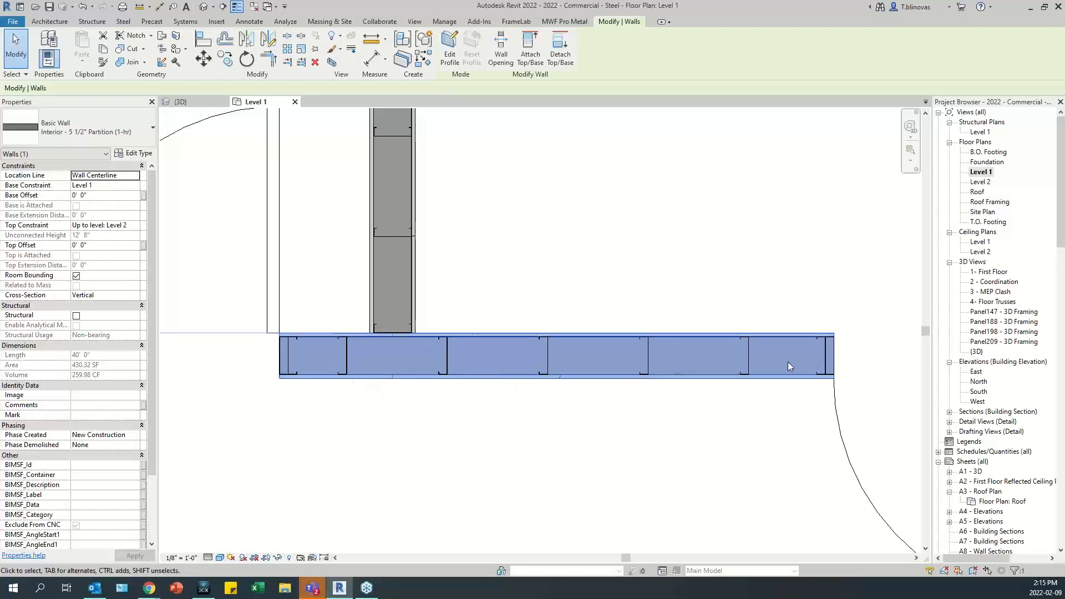
{"action": "left_click", "coordinate": [482, 251]}
{"action": "left_click_drag", "start_coordinate": [437, 284], "coordinate": [336, 443]}
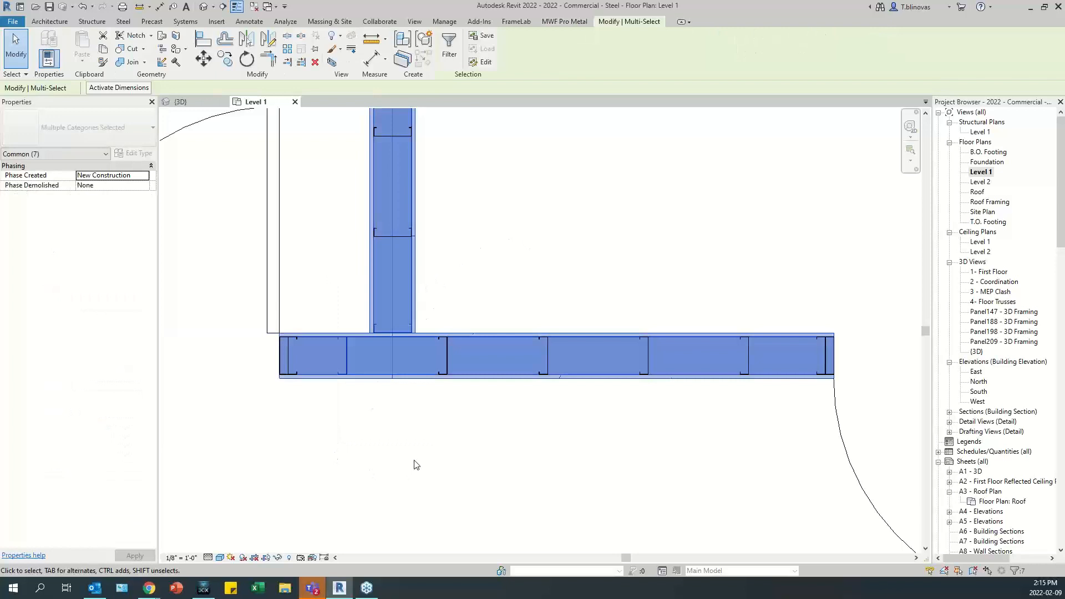
{"action": "left_click", "coordinate": [416, 464]}
{"action": "scroll", "coordinate": [402, 337], "scroll_direction": "up", "scroll_amount": 2}
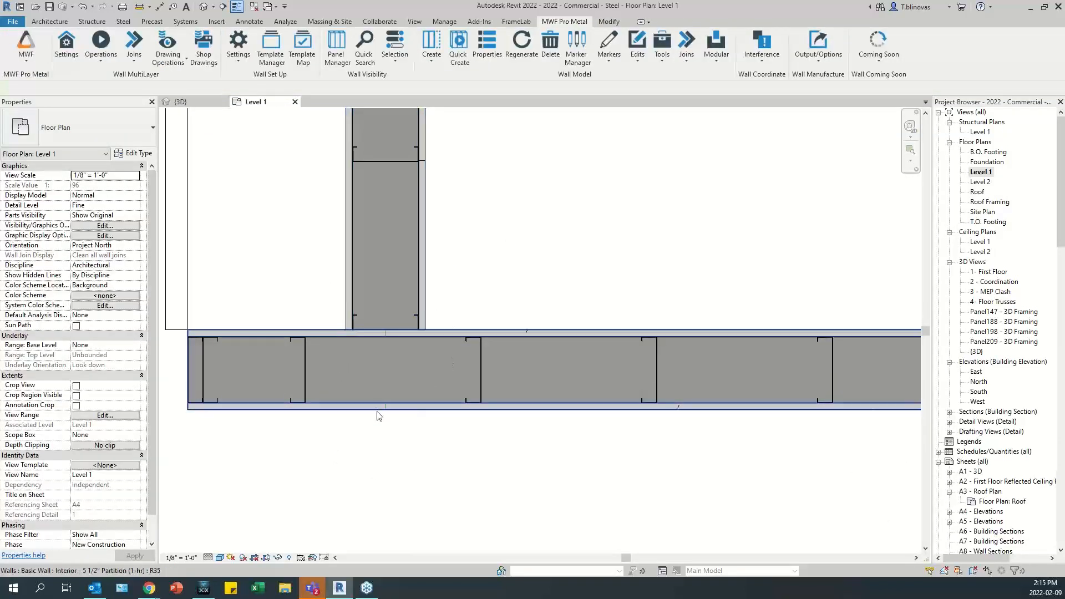
{"action": "scroll", "coordinate": [334, 398], "scroll_direction": "down", "scroll_amount": 2}
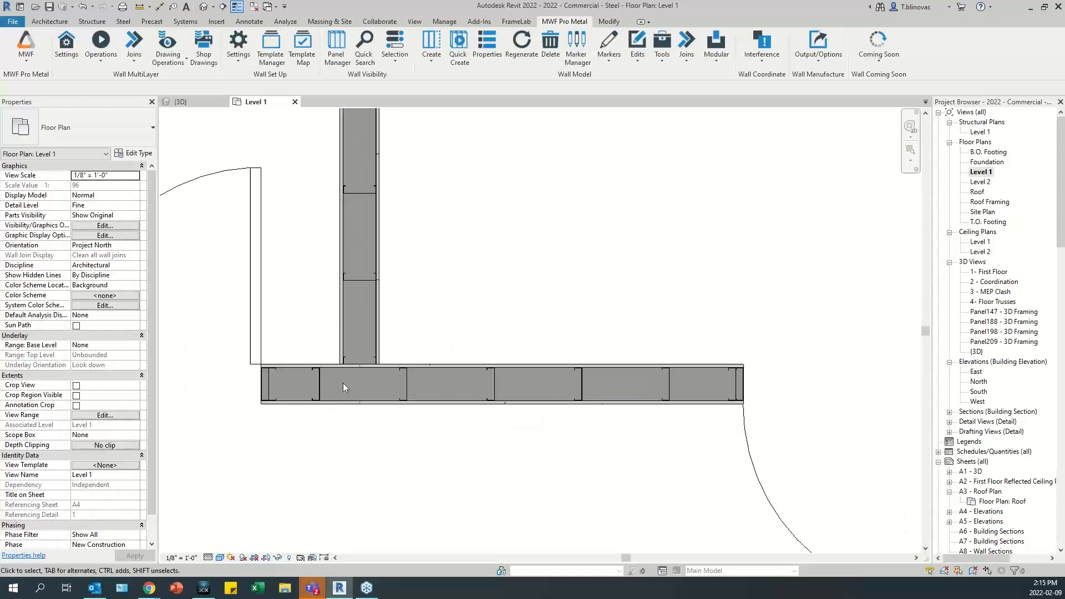
{"action": "left_click", "coordinate": [378, 345]}
{"action": "left_click", "coordinate": [425, 366]}
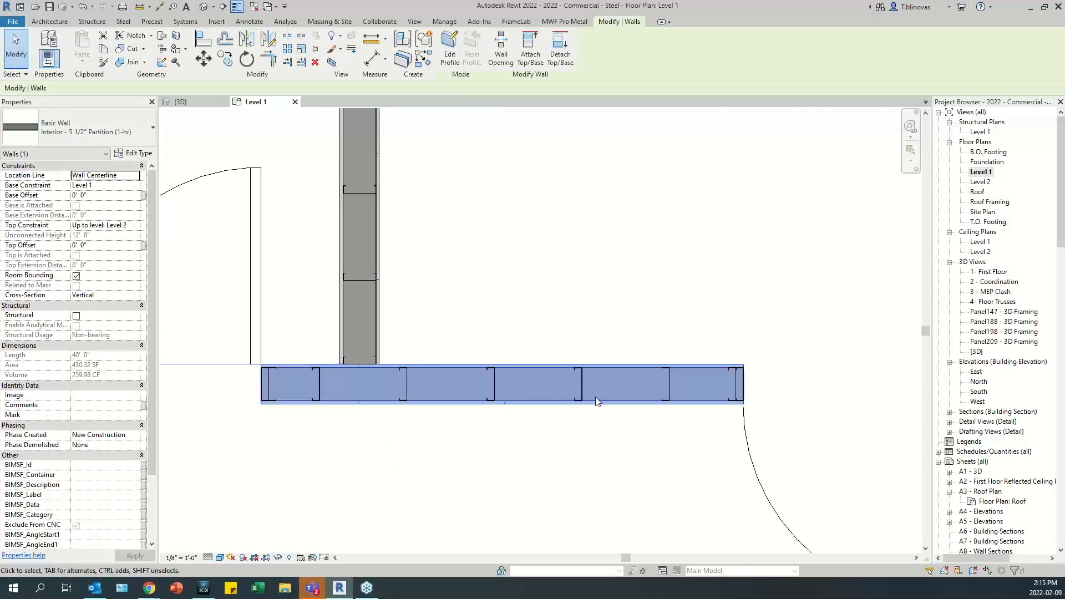
{"action": "left_click", "coordinate": [427, 444]}
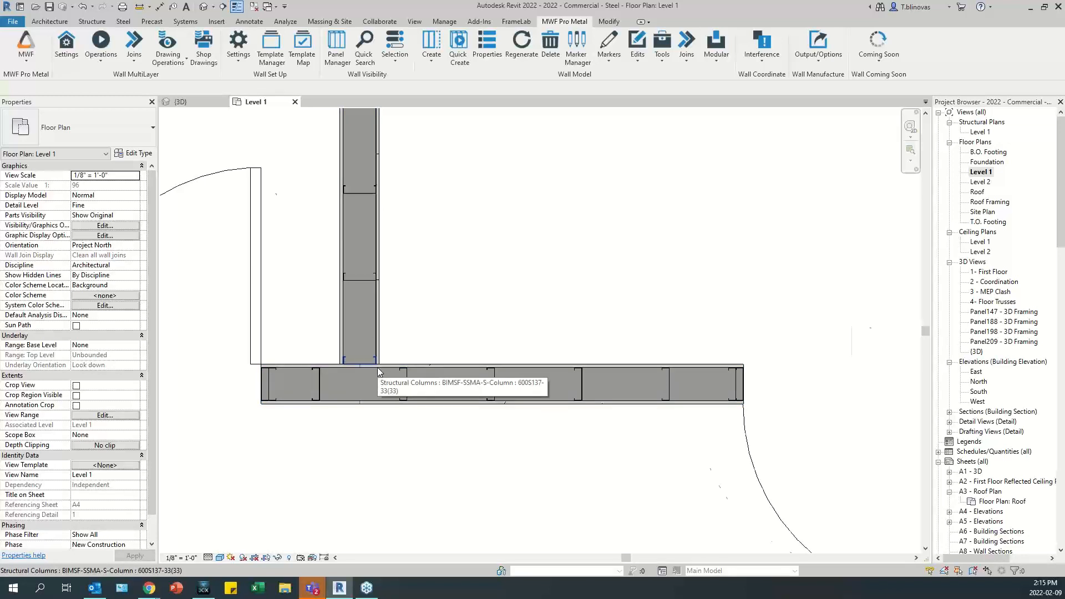
{"action": "scroll", "coordinate": [379, 373], "scroll_direction": "down", "scroll_amount": 3}
{"action": "middle_click_drag", "start_coordinate": [631, 332], "coordinate": [637, 388]}
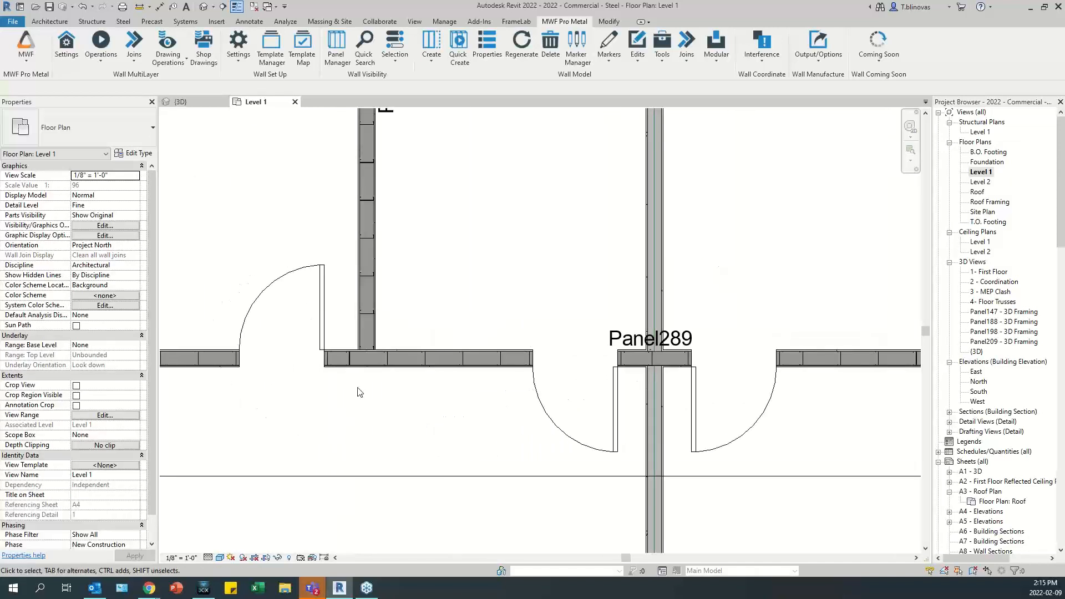
{"action": "middle_click_drag", "start_coordinate": [361, 390], "coordinate": [399, 398]}
{"action": "scroll", "coordinate": [411, 382], "scroll_direction": "up", "scroll_amount": 2}
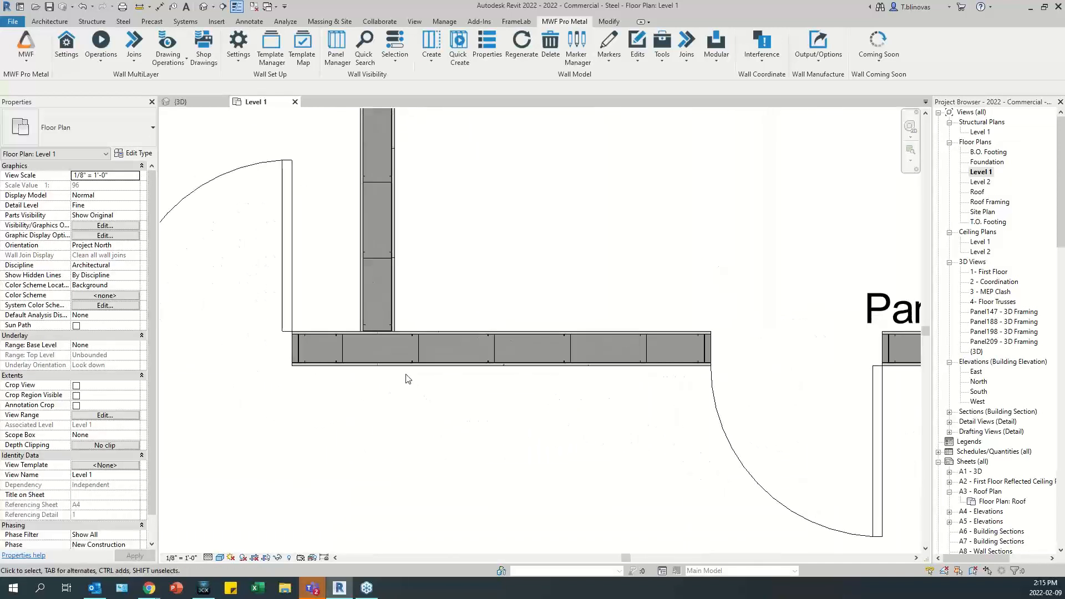
Examine the long middle vertical partition and where it crosses the lower horizontal wall at Panel289.
{"action": "middle_click_drag", "start_coordinate": [396, 345], "coordinate": [425, 387]}
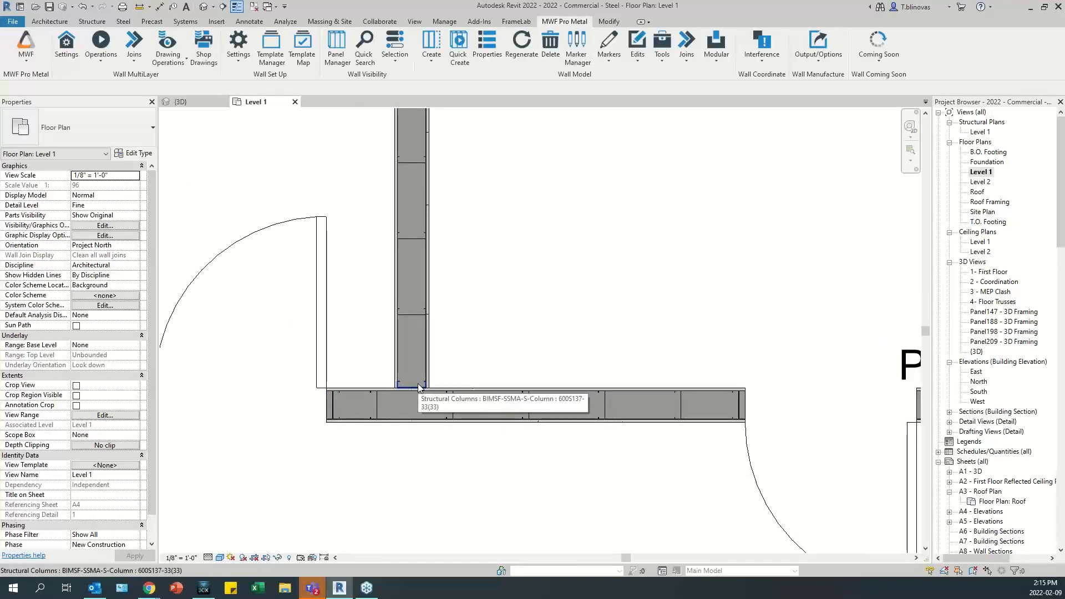
{"action": "scroll", "coordinate": [409, 464], "scroll_direction": "down", "scroll_amount": 5}
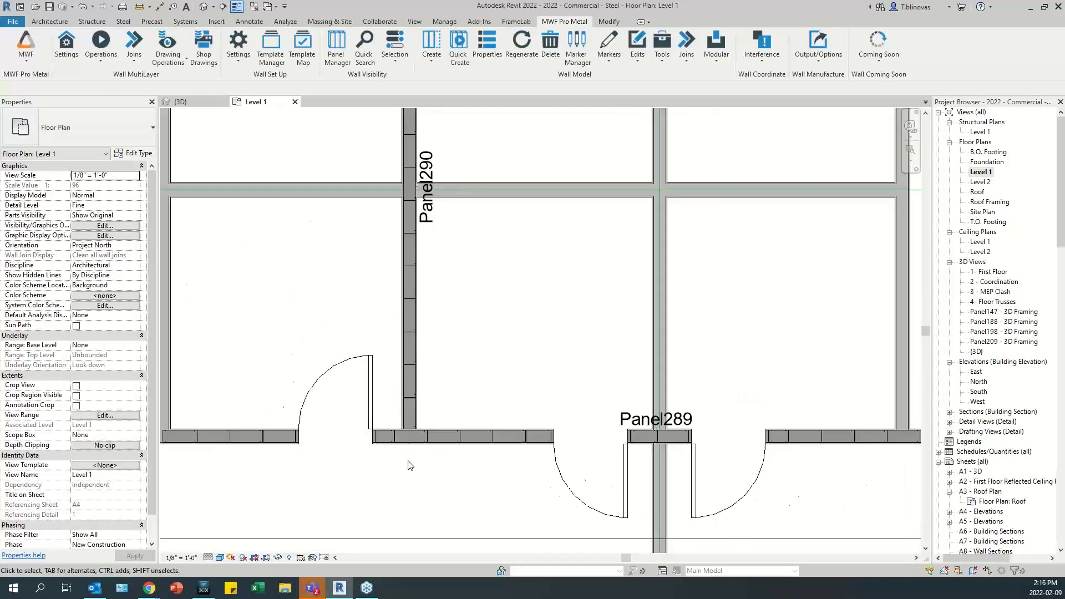
{"action": "middle_click_drag", "start_coordinate": [553, 416], "coordinate": [500, 506]}
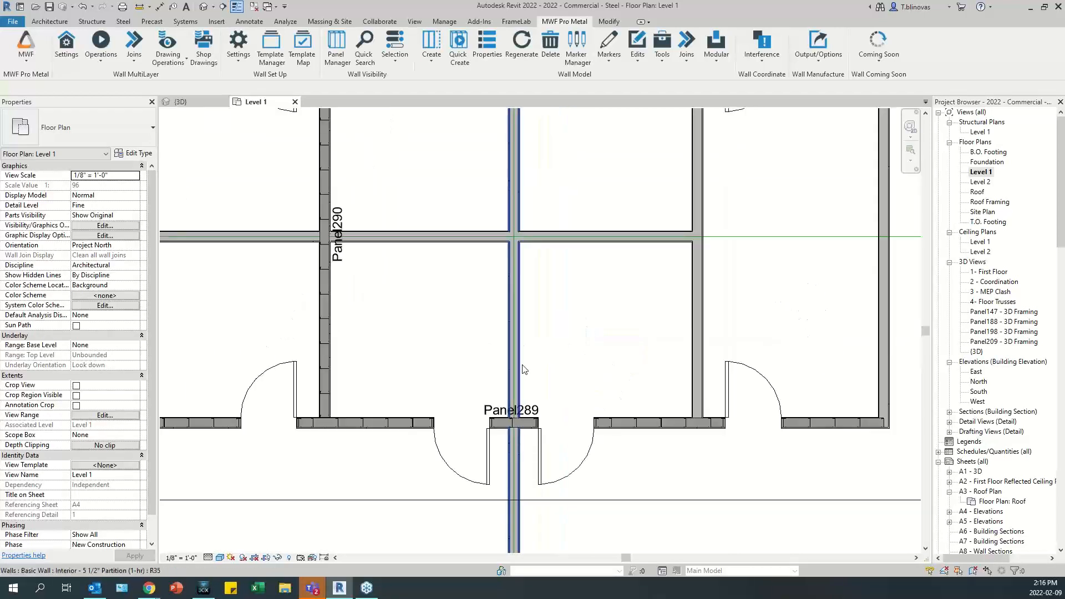
{"action": "left_click", "coordinate": [520, 364]}
{"action": "middle_click_drag", "start_coordinate": [533, 292], "coordinate": [509, 281]}
{"action": "scroll", "coordinate": [505, 388], "scroll_direction": "down", "scroll_amount": 3}
{"action": "scroll", "coordinate": [507, 249], "scroll_direction": "down", "scroll_amount": 2}
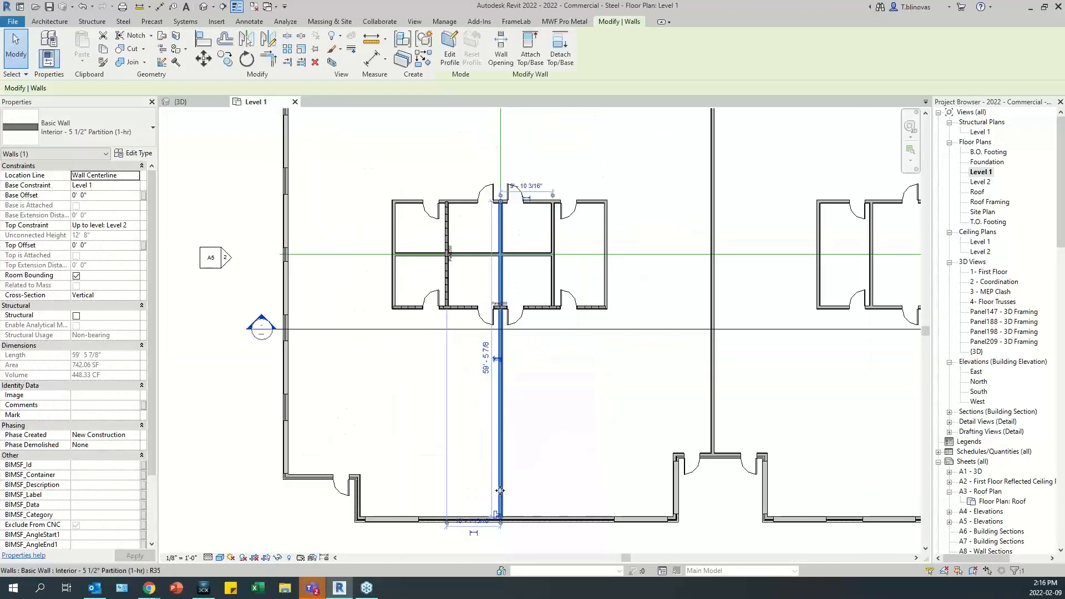
{"action": "scroll", "coordinate": [503, 289], "scroll_direction": "up", "scroll_amount": 5}
{"action": "key", "text": "Escape"}
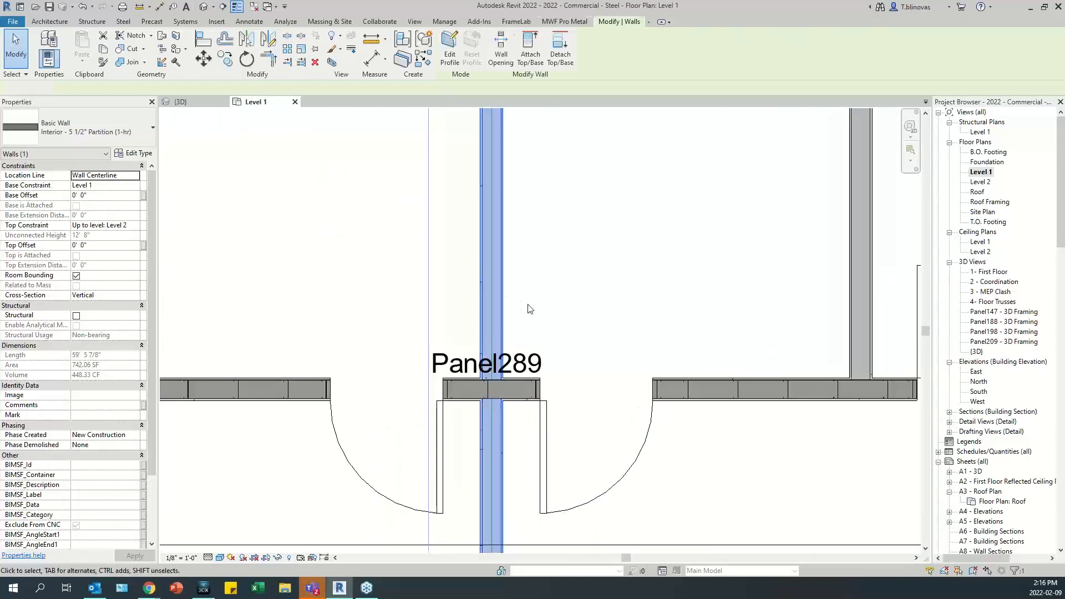
Preview the LGS T-ANY TYPICAL B panel join definition for the middle partition and lower horizontal wall without applying it.
{"action": "left_click", "coordinate": [495, 381]}
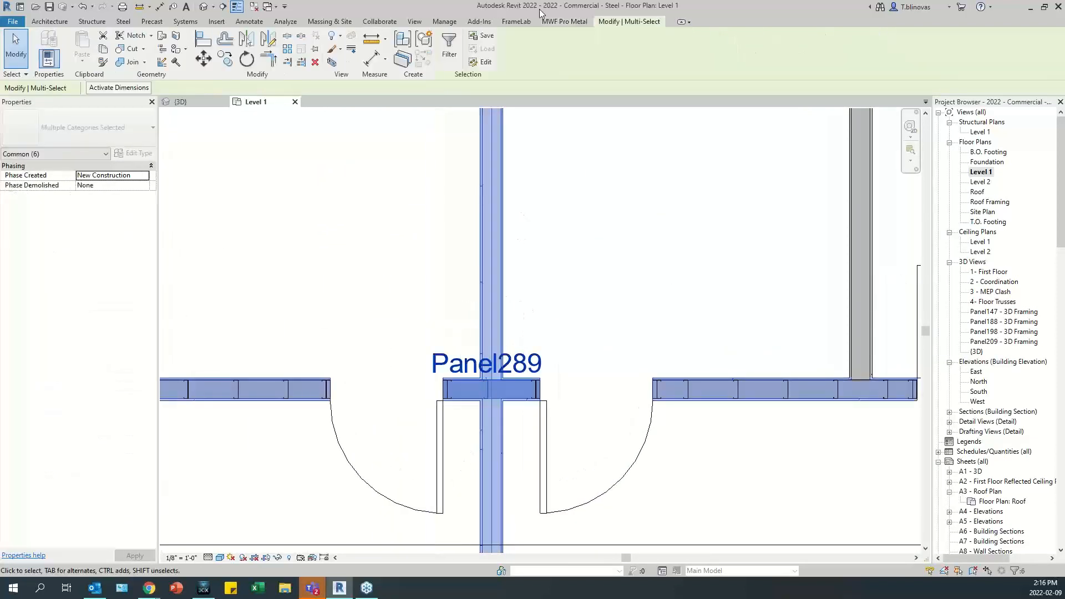
{"action": "left_click", "coordinate": [559, 21]}
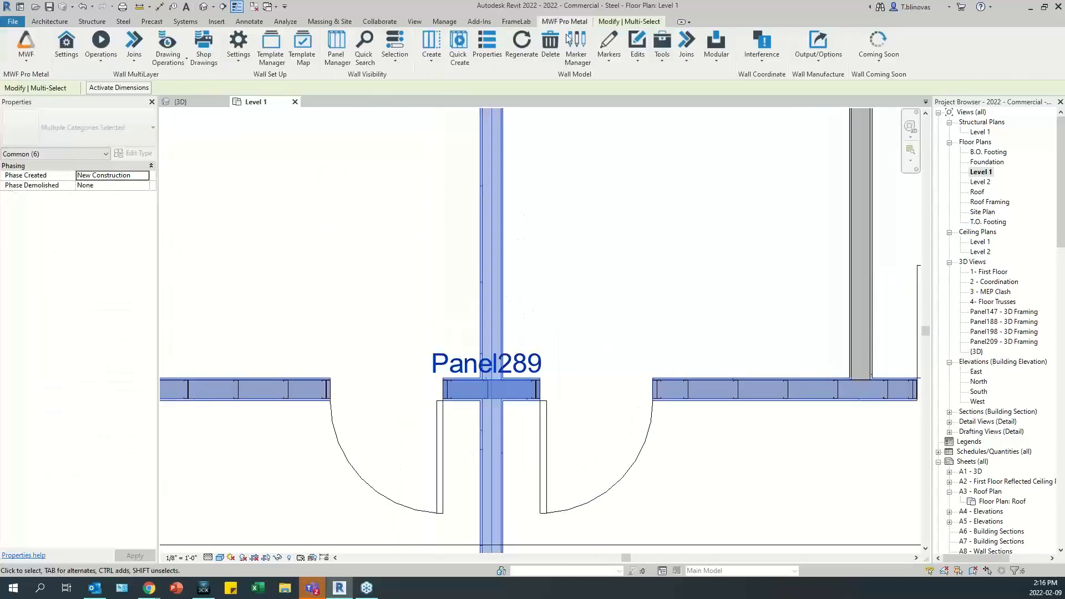
{"action": "left_click", "coordinate": [685, 61]}
{"action": "left_click", "coordinate": [666, 77]}
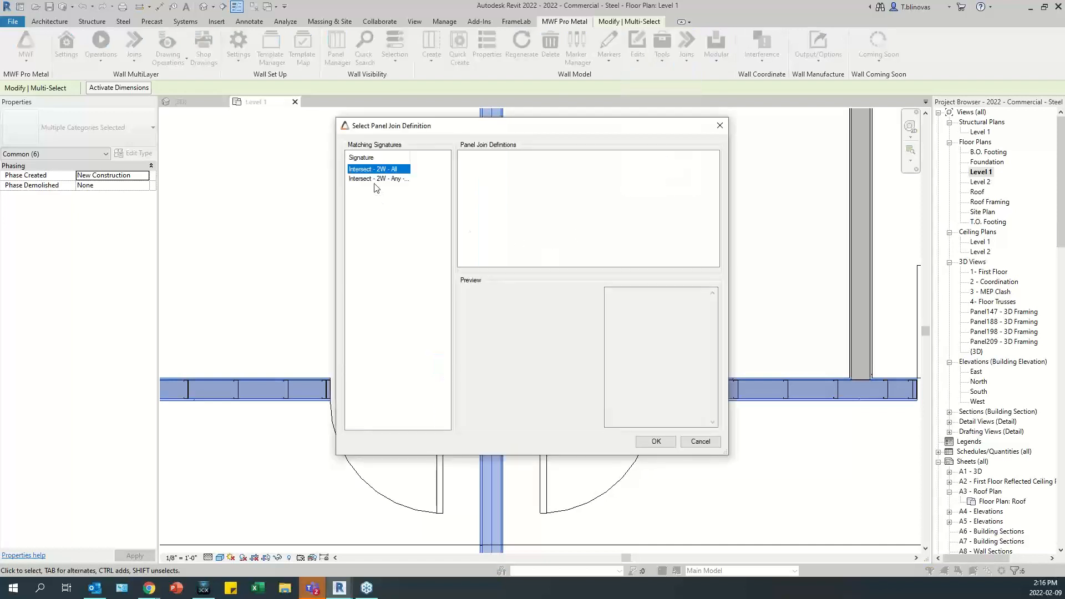
{"action": "left_click", "coordinate": [377, 179]}
{"action": "left_click", "coordinate": [512, 177]}
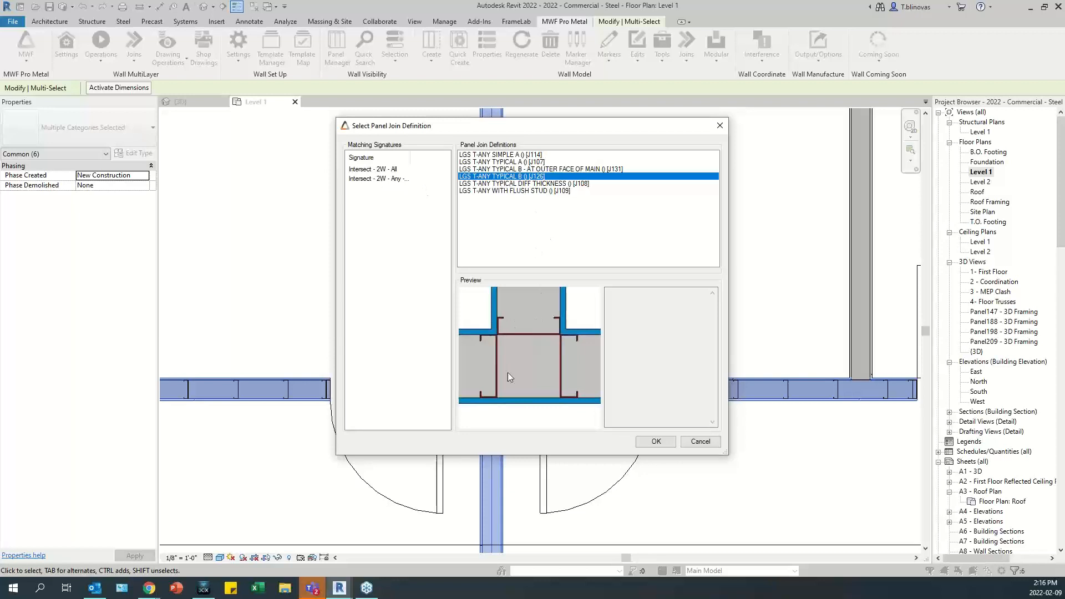
{"action": "left_click", "coordinate": [719, 128]}
{"action": "key", "text": "Escape"}
Delete the long middle vertical partition that crosses the lower horizontal wall.
{"action": "scroll", "coordinate": [554, 268], "scroll_direction": "down", "scroll_amount": 5}
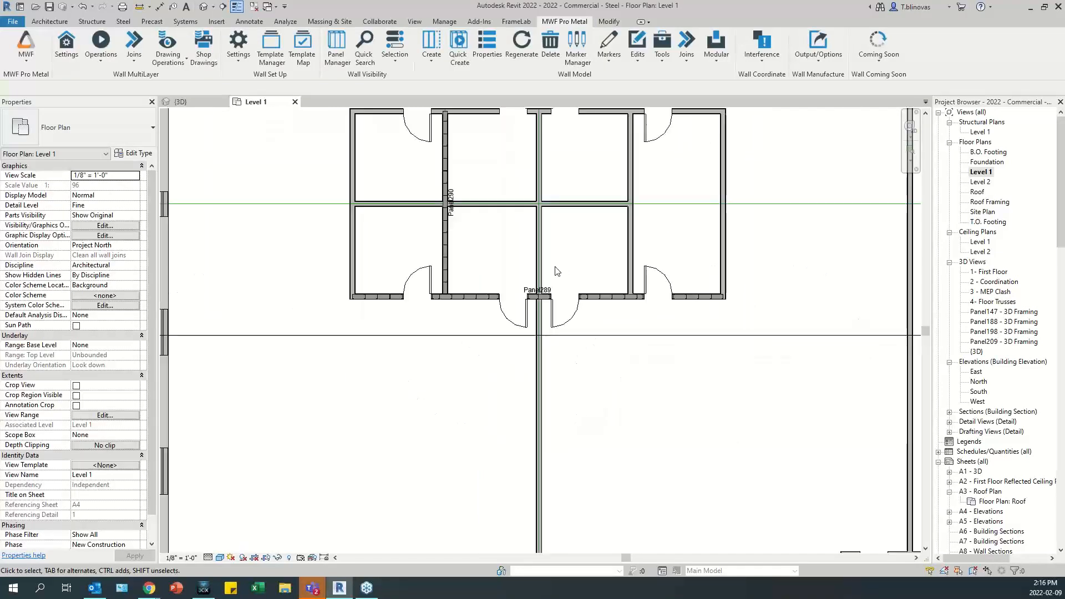
{"action": "left_click", "coordinate": [537, 434]}
{"action": "scroll", "coordinate": [537, 434], "scroll_direction": "up", "scroll_amount": 5}
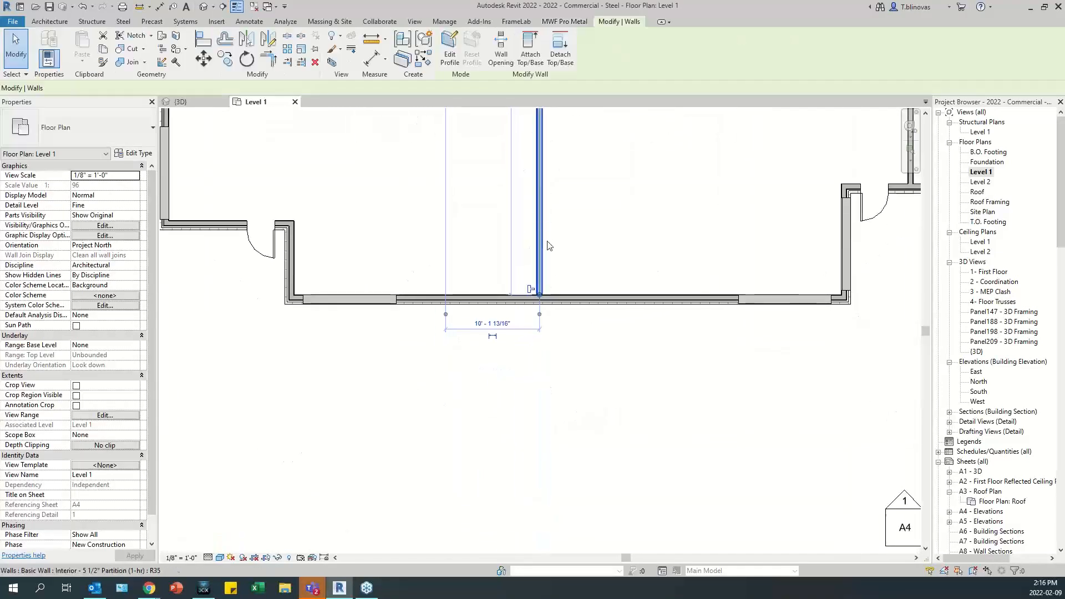
{"action": "left_click_drag", "start_coordinate": [511, 370], "coordinate": [523, 181]}
{"action": "middle_click_drag", "start_coordinate": [602, 187], "coordinate": [543, 509]}
{"action": "scroll", "coordinate": [543, 509], "scroll_direction": "down", "scroll_amount": 2}
{"action": "scroll", "coordinate": [543, 508], "scroll_direction": "down", "scroll_amount": 2}
{"action": "middle_click_drag", "start_coordinate": [560, 406], "coordinate": [554, 410]}
{"action": "key", "text": "Delete"}
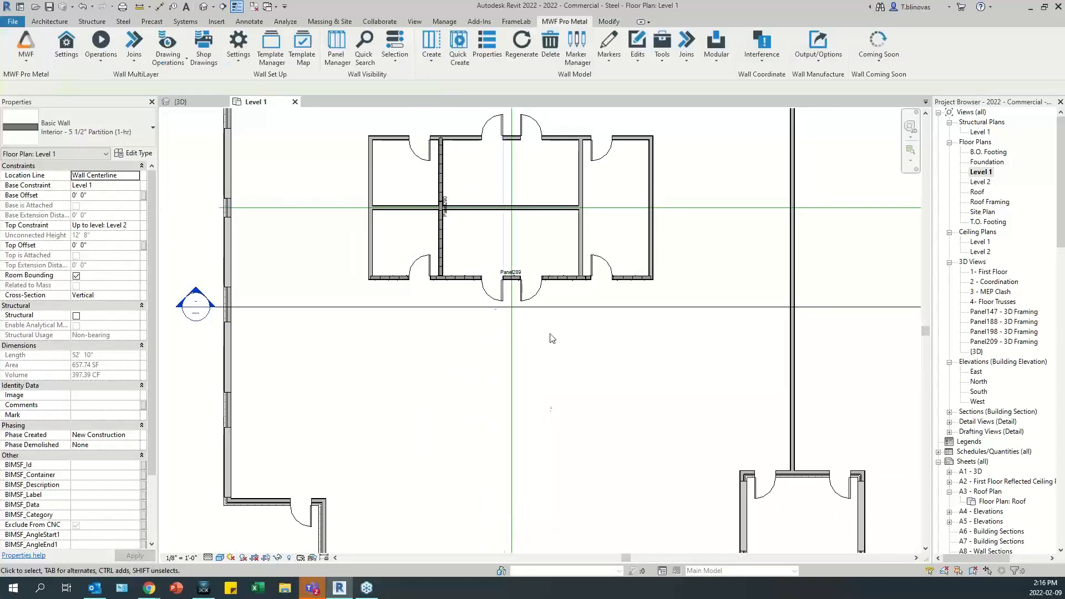
Draw a matching 5 1/2" interior partition along the vertical line at Panel289, from the upper horizontal wall down to the lower one.
{"action": "scroll", "coordinate": [542, 294], "scroll_direction": "up", "scroll_amount": 5}
{"action": "middle_click_drag", "start_coordinate": [526, 198], "coordinate": [531, 419]}
{"action": "left_click", "coordinate": [531, 419]}
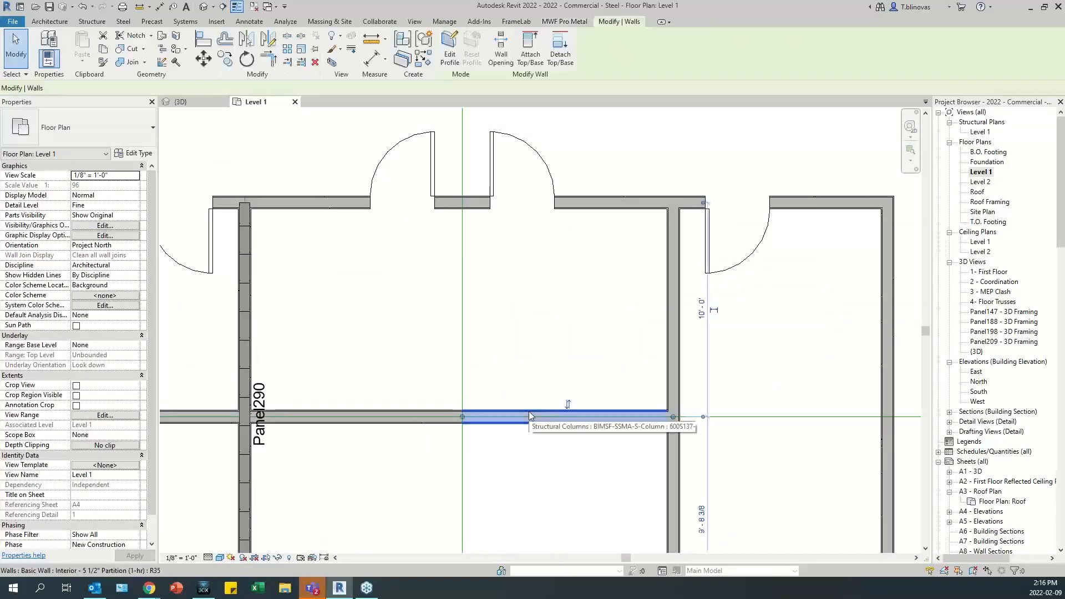
{"action": "key", "text": "c"}
{"action": "key", "text": "s"}
{"action": "scroll", "coordinate": [465, 210], "scroll_direction": "up", "scroll_amount": 3}
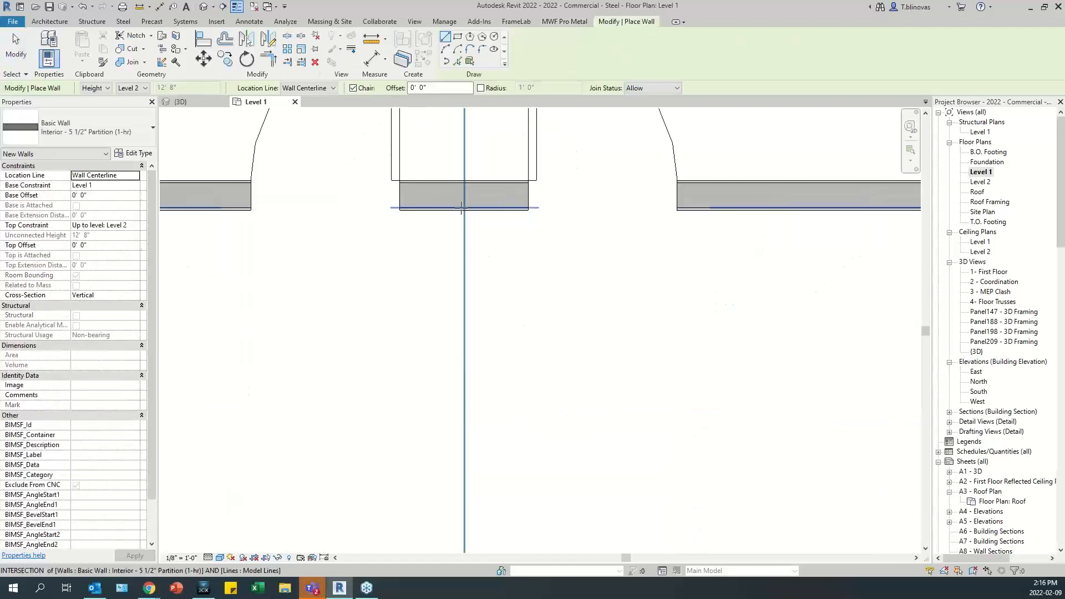
{"action": "left_click", "coordinate": [464, 210]}
{"action": "scroll", "coordinate": [465, 210], "scroll_direction": "down", "scroll_amount": 4}
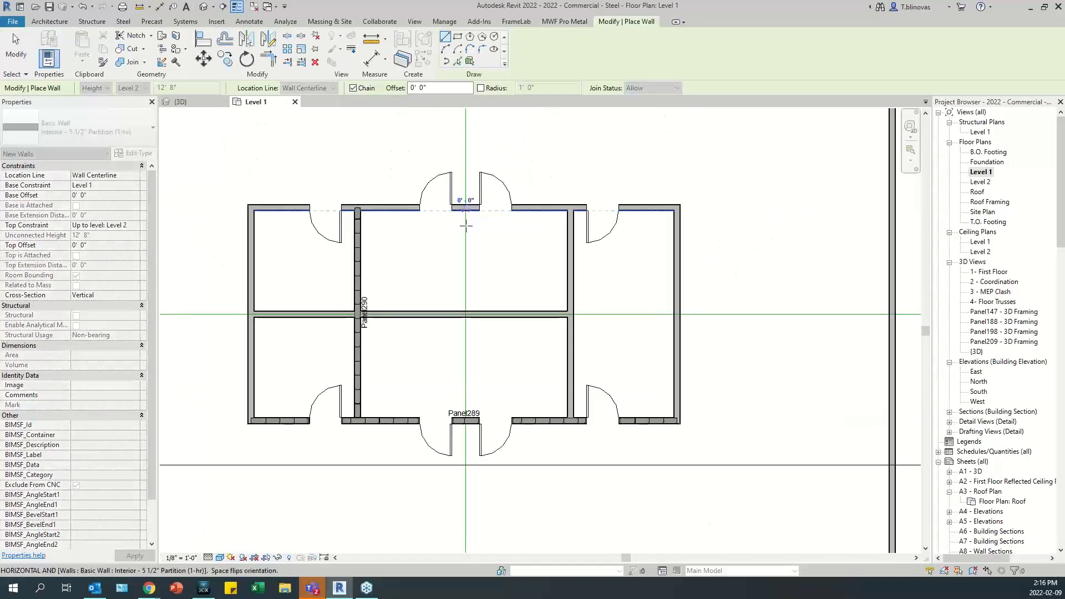
{"action": "scroll", "coordinate": [475, 423], "scroll_direction": "up", "scroll_amount": 4}
{"action": "left_click", "coordinate": [493, 436]}
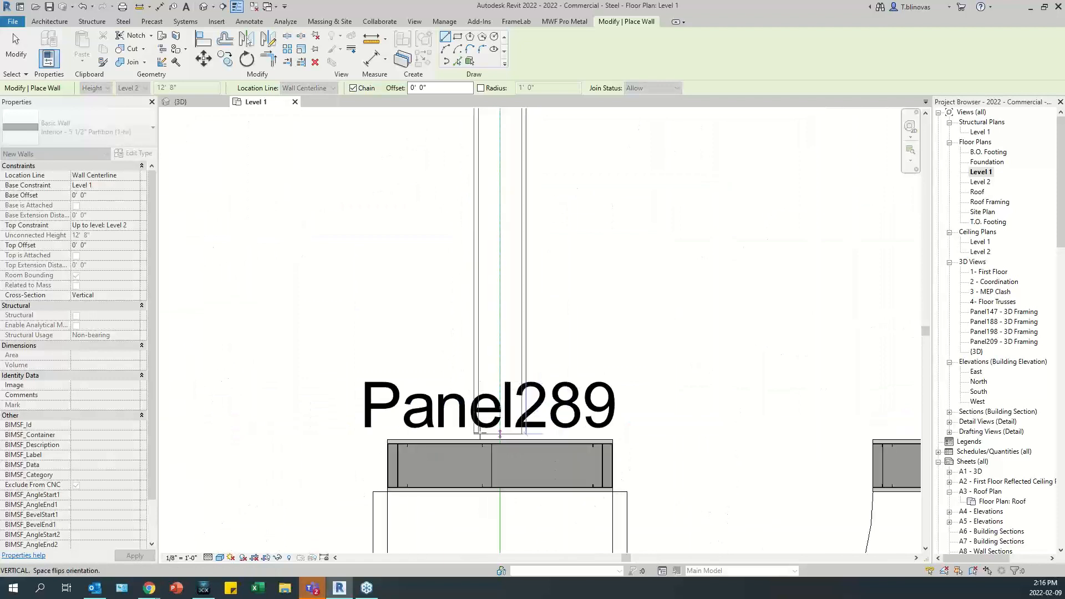
{"action": "scroll", "coordinate": [480, 386], "scroll_direction": "up", "scroll_amount": 2}
{"action": "scroll", "coordinate": [459, 364], "scroll_direction": "down", "scroll_amount": 3}
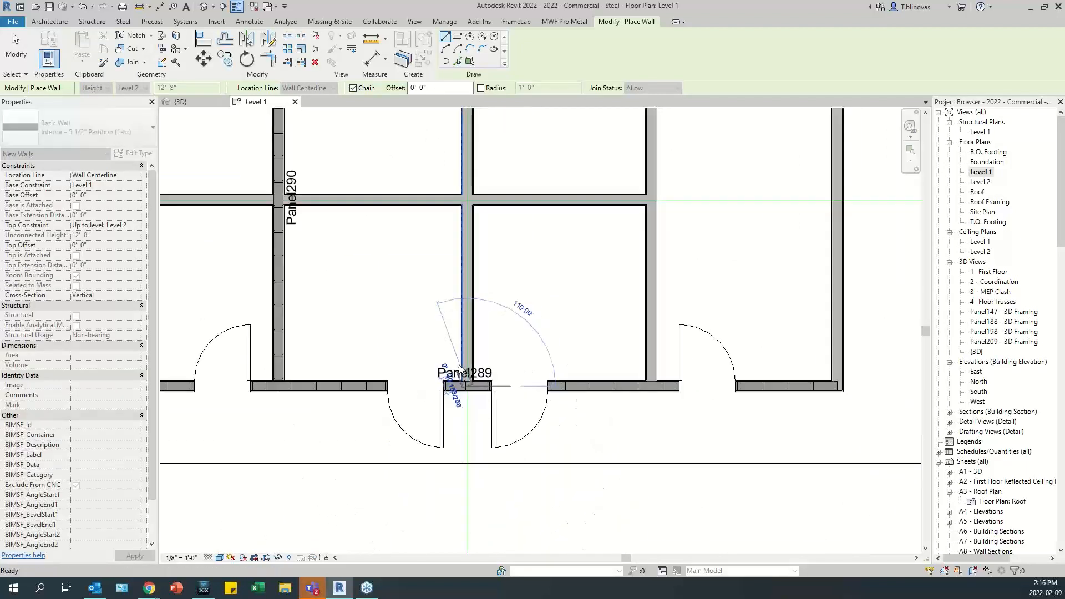
{"action": "key", "text": "Escape"}
{"action": "key", "text": "Escape"}
Check the join options at the new middle partition's lower end without changing them, and inspect its T-intersection with the lower horizontal wall.
{"action": "scroll", "coordinate": [469, 391], "scroll_direction": "up", "scroll_amount": 1}
{"action": "left_click", "coordinate": [470, 391]}
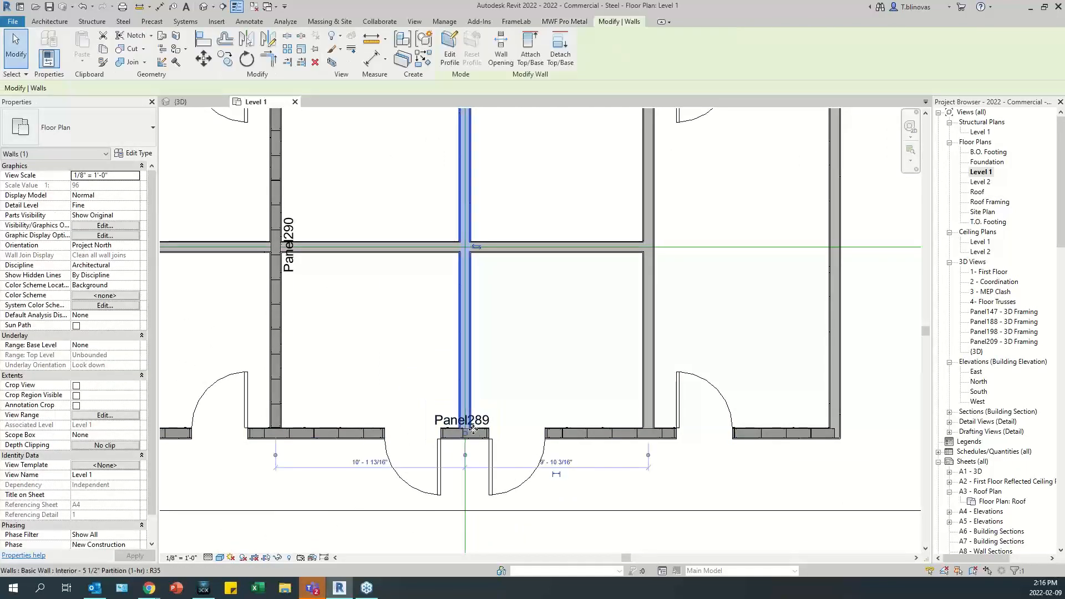
{"action": "right_click", "coordinate": [467, 433]}
{"action": "key", "text": "Escape"}
{"action": "scroll", "coordinate": [460, 436], "scroll_direction": "up", "scroll_amount": 3}
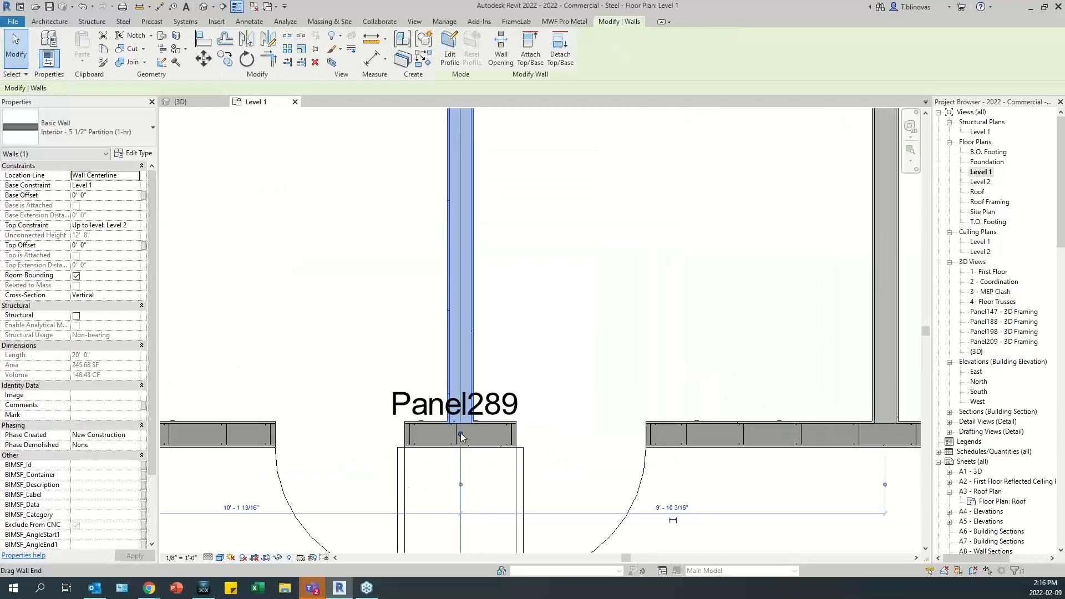
{"action": "right_click", "coordinate": [460, 436]}
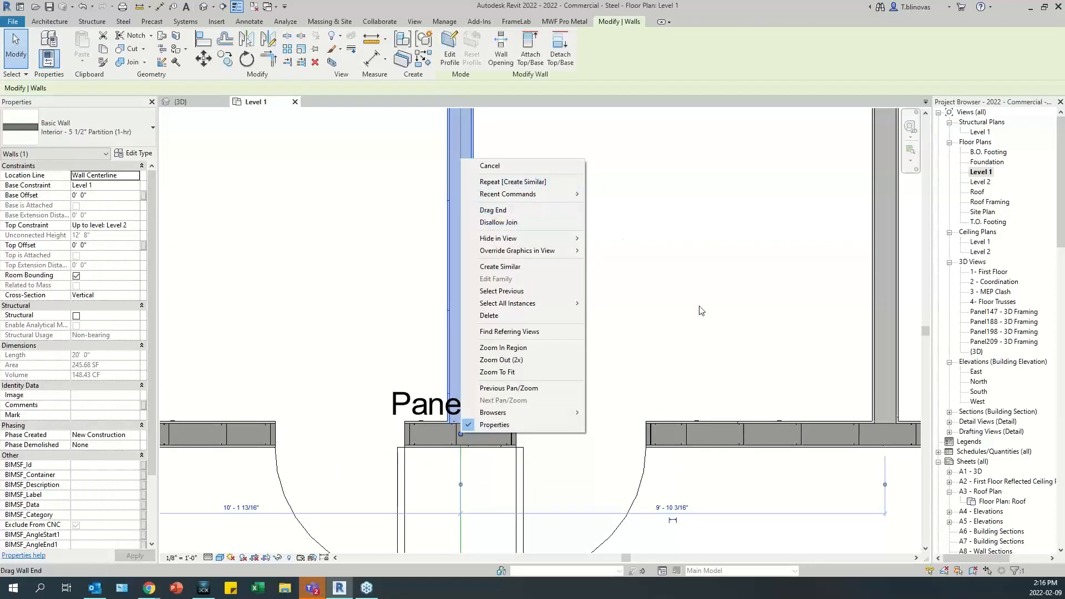
{"action": "key", "text": "Escape"}
{"action": "key", "text": "Escape"}
{"action": "scroll", "coordinate": [470, 417], "scroll_direction": "down", "scroll_amount": 3}
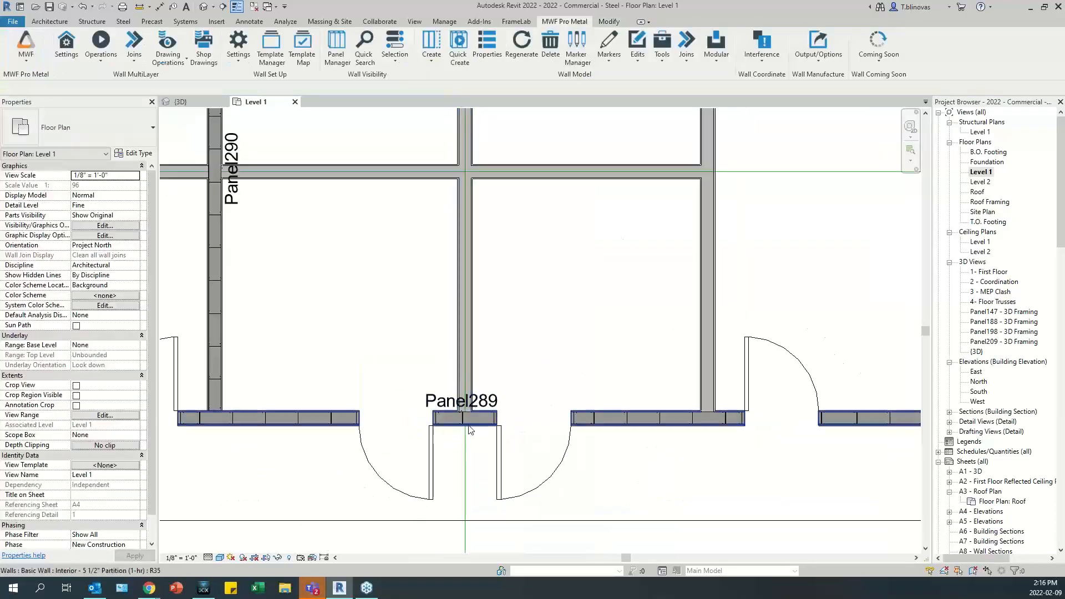
{"action": "scroll", "coordinate": [469, 418], "scroll_direction": "up", "scroll_amount": 3}
{"action": "left_click_drag", "start_coordinate": [512, 322], "coordinate": [534, 232]}
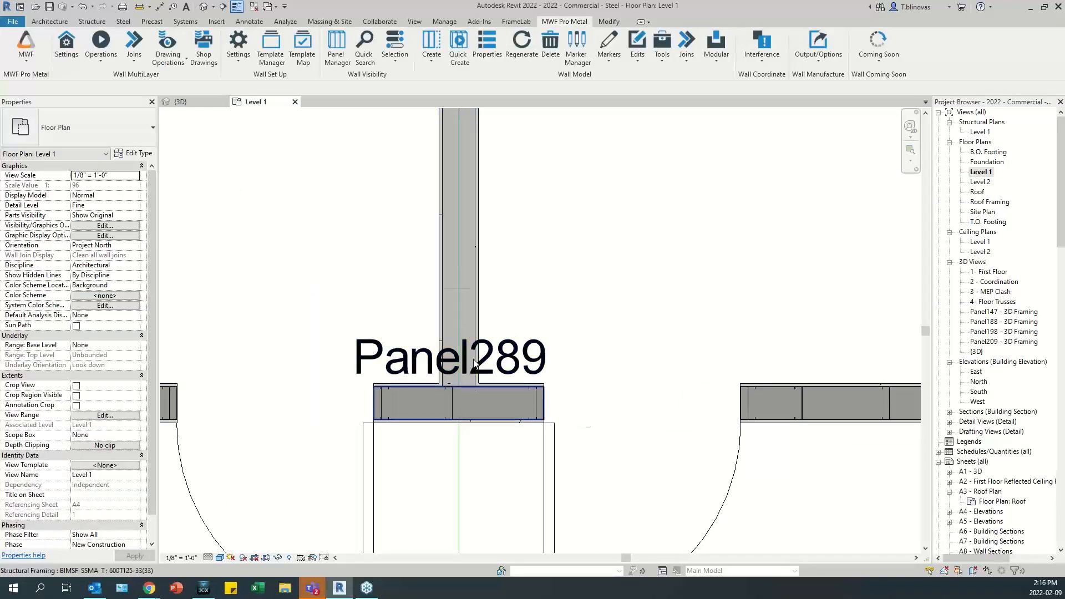
Draw a matching partition in line with the middle one, from the exterior wall up to just short of the lower horizontal wall.
{"action": "left_click", "coordinate": [476, 245]}
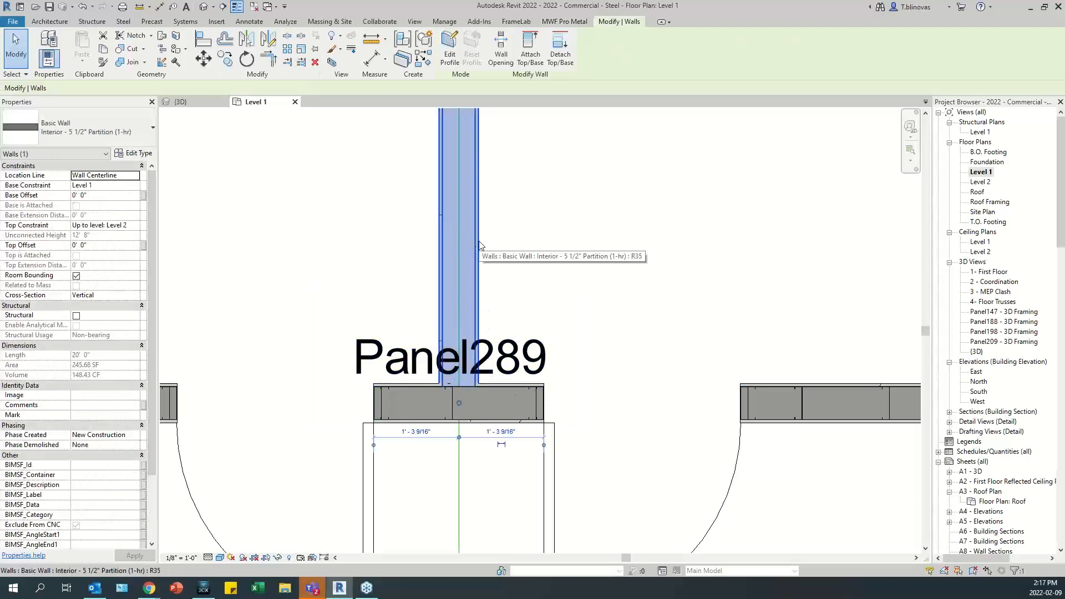
{"action": "scroll", "coordinate": [456, 431], "scroll_direction": "up", "scroll_amount": 5}
{"action": "key", "text": "c"}
{"action": "key", "text": "s"}
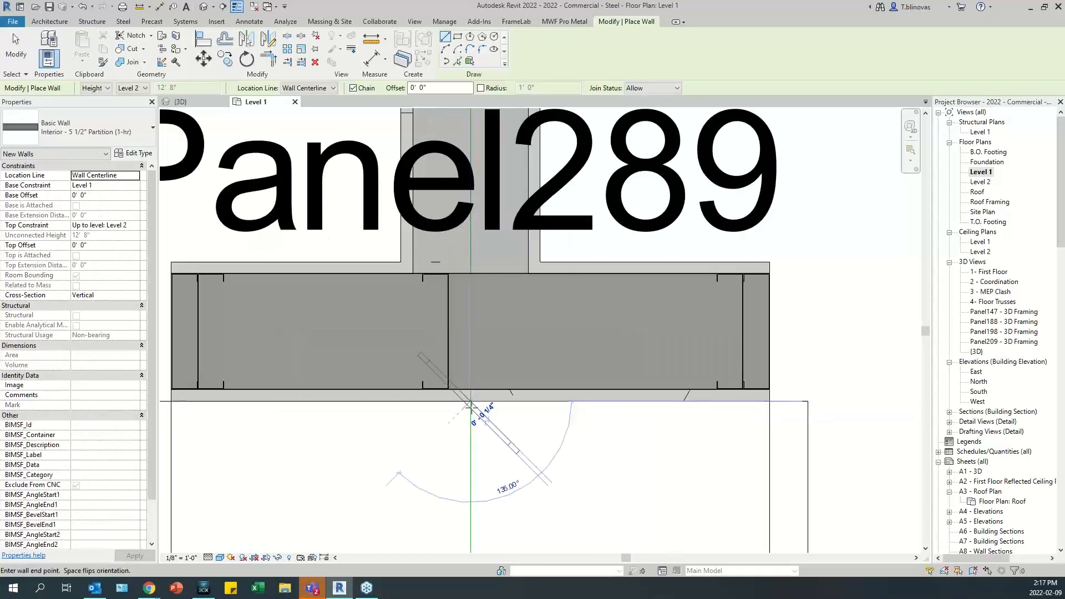
{"action": "left_click", "coordinate": [470, 260]}
{"action": "scroll", "coordinate": [470, 261], "scroll_direction": "down", "scroll_amount": 6}
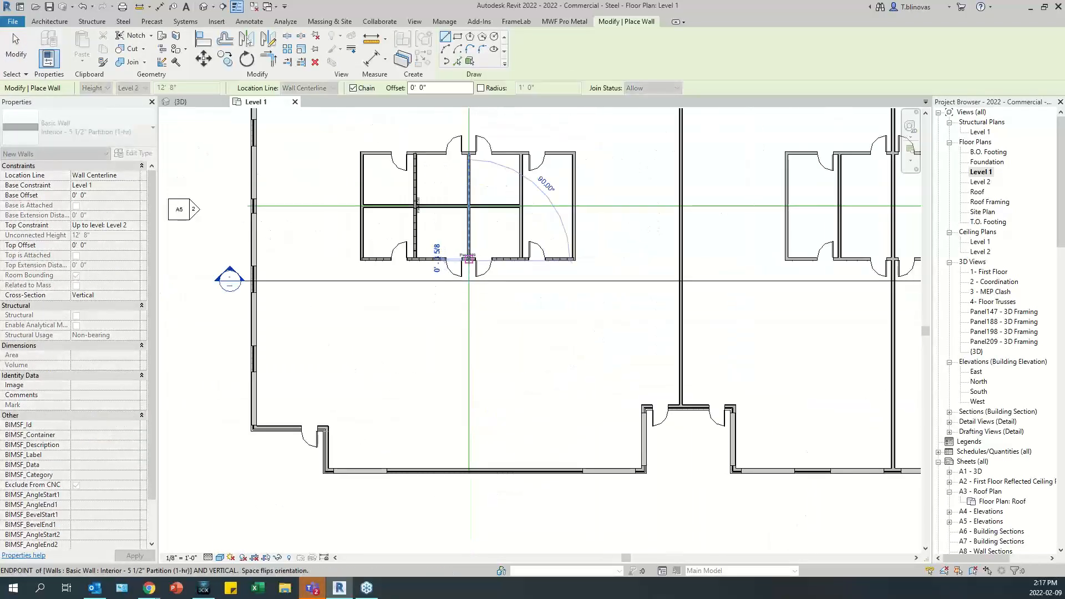
{"action": "scroll", "coordinate": [475, 468], "scroll_direction": "up", "scroll_amount": 5}
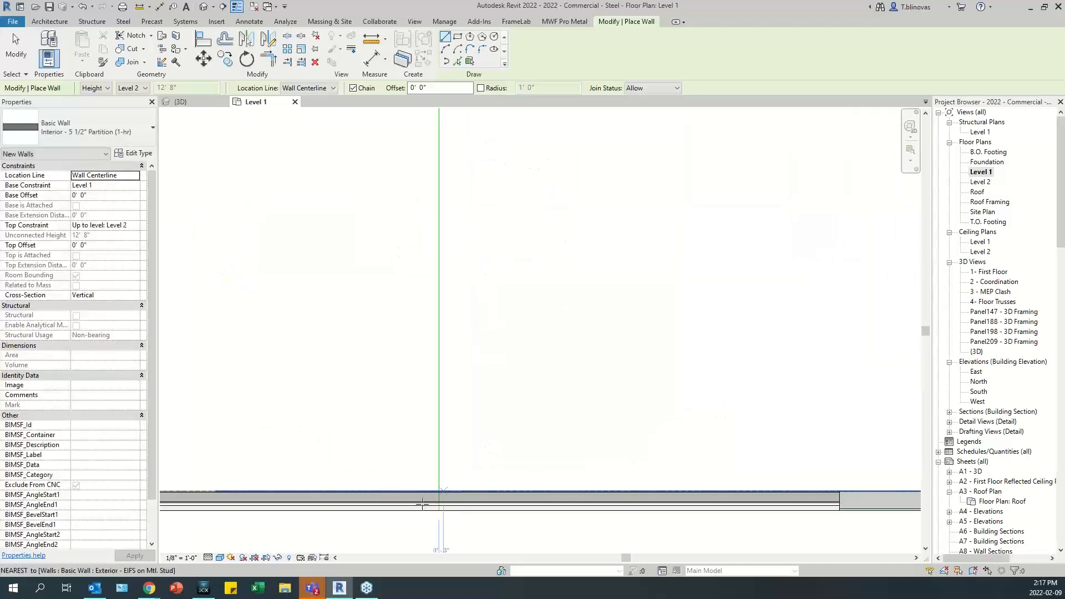
{"action": "left_click", "coordinate": [448, 484]}
{"action": "scroll", "coordinate": [444, 466], "scroll_direction": "down", "scroll_amount": 4}
{"action": "scroll", "coordinate": [436, 422], "scroll_direction": "up", "scroll_amount": 5}
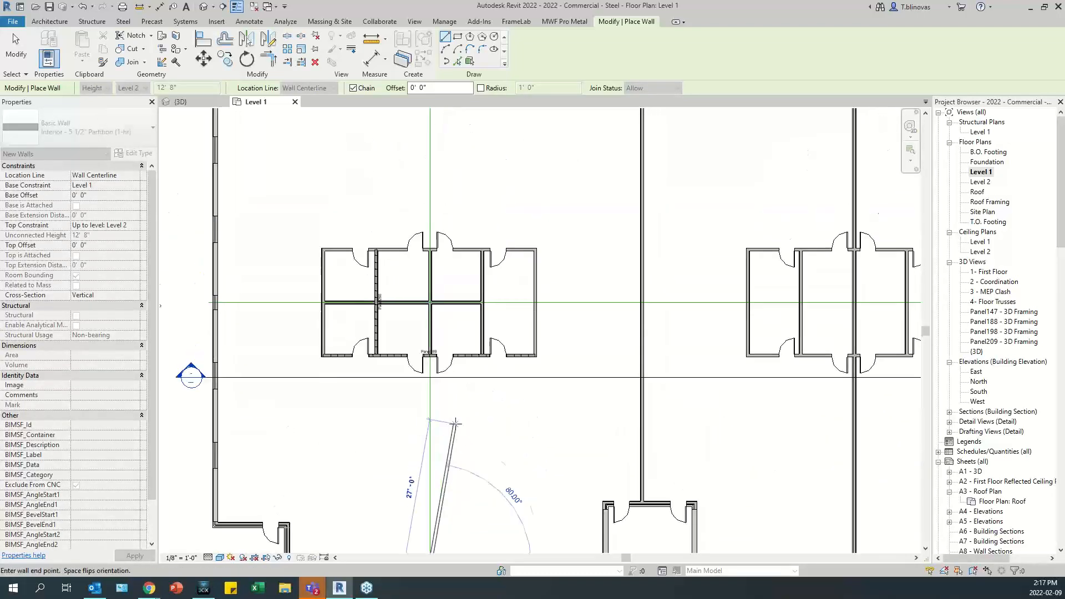
{"action": "scroll", "coordinate": [424, 355], "scroll_direction": "up", "scroll_amount": 6}
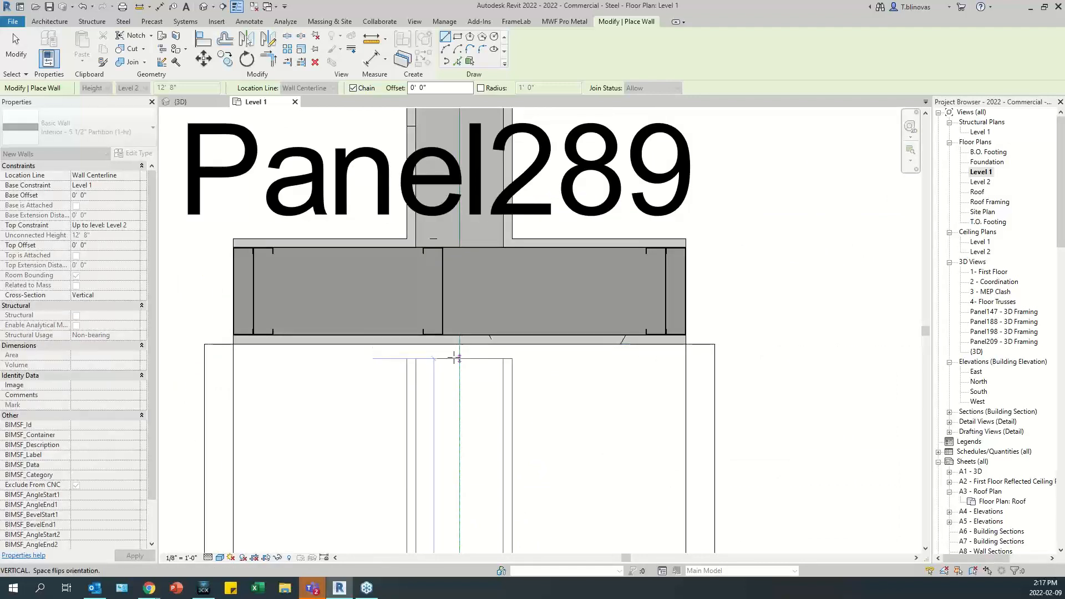
{"action": "left_click", "coordinate": [454, 359]}
{"action": "key", "text": "Escape"}
{"action": "key", "text": "Escape"}
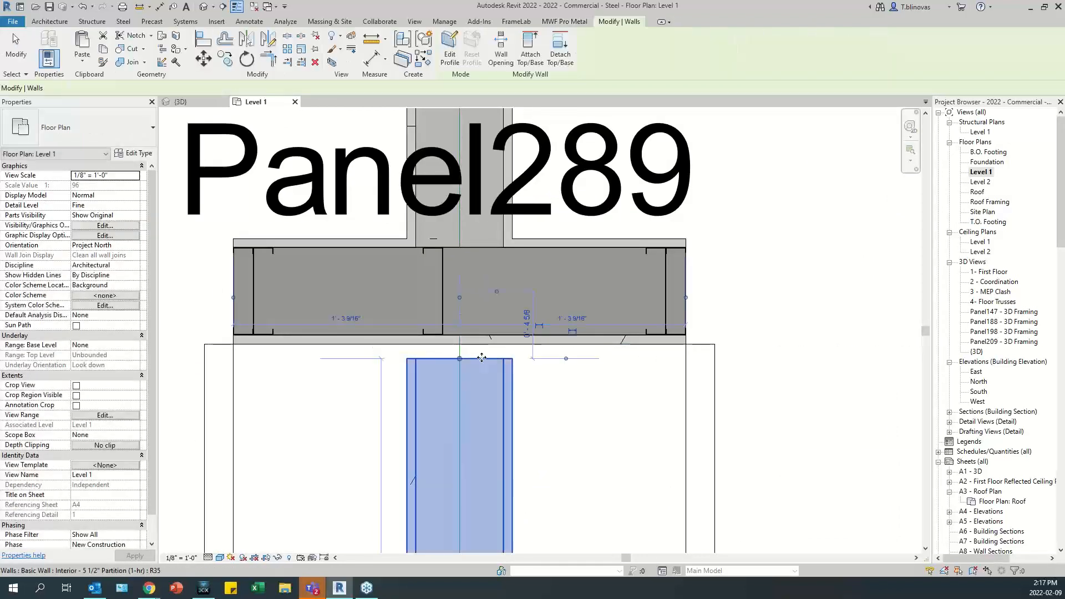
Disallow the join at the new lower partition's upper end and extend that end to the horizontal wall's outer face.
{"action": "right_click", "coordinate": [461, 359]}
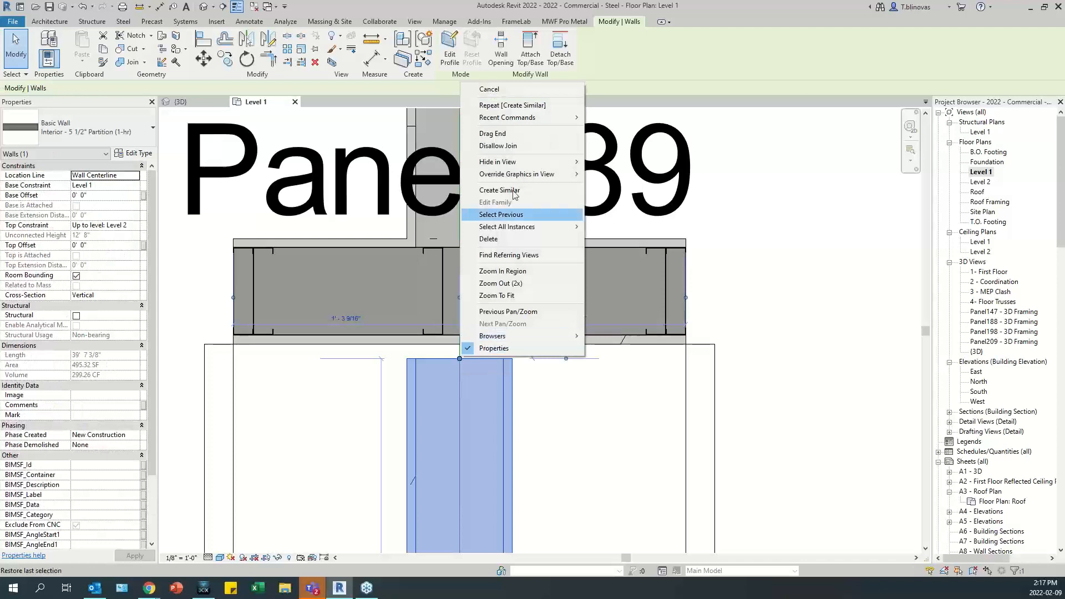
{"action": "left_click", "coordinate": [520, 146]}
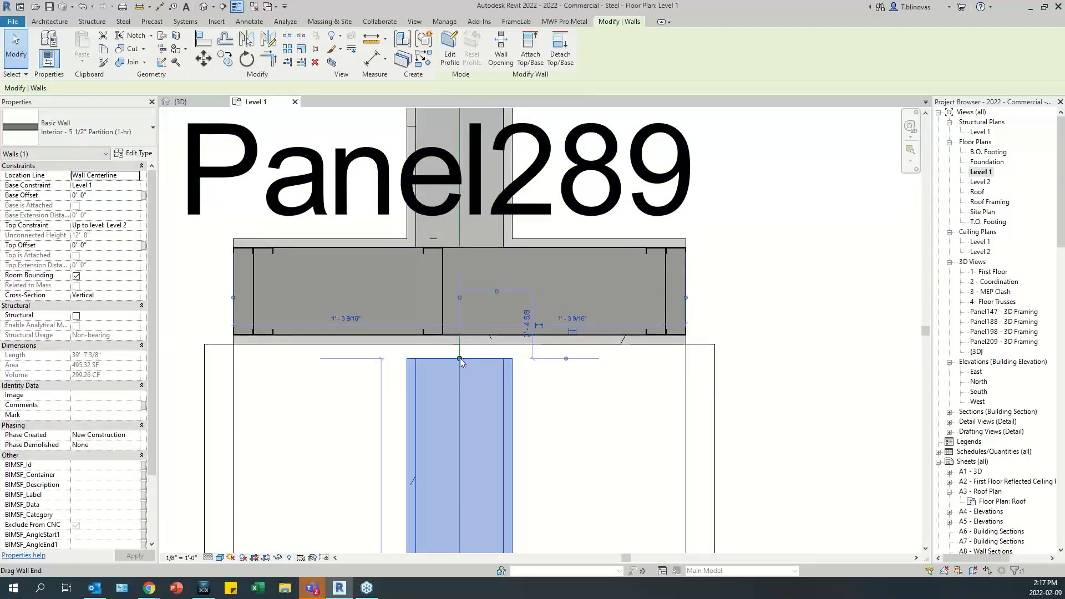
{"action": "left_click_drag", "start_coordinate": [460, 358], "coordinate": [460, 343]}
{"action": "left_click", "coordinate": [345, 422]}
Examine how the two aligned partitions meet the lower horizontal wall at Panel289, selecting the lower partition and the horizontal wall.
{"action": "scroll", "coordinate": [499, 361], "scroll_direction": "down", "scroll_amount": 5}
{"action": "left_click", "coordinate": [495, 359]}
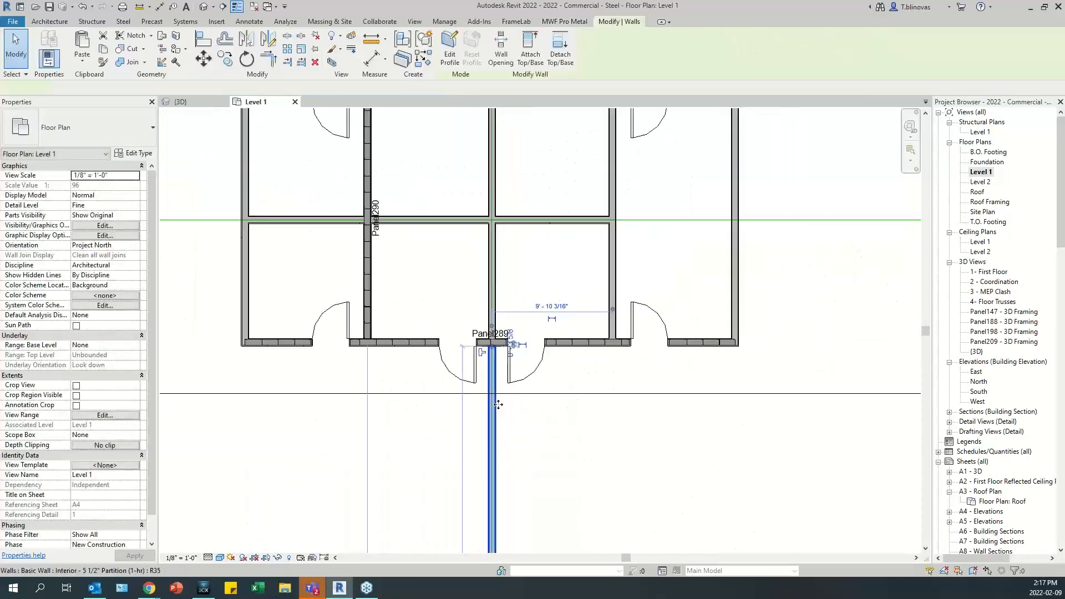
{"action": "scroll", "coordinate": [496, 350], "scroll_direction": "up", "scroll_amount": 5}
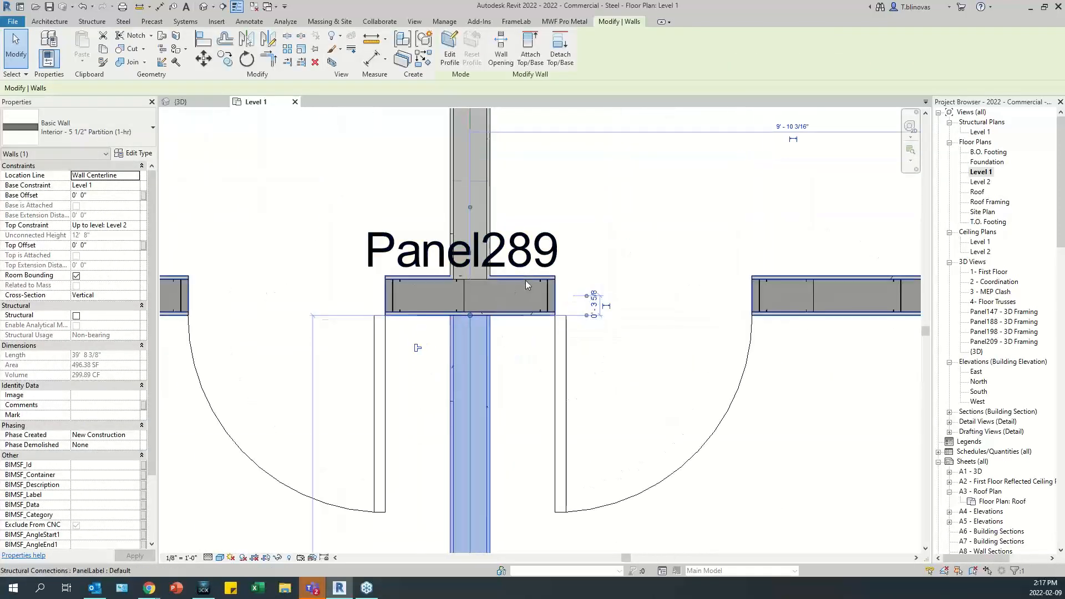
{"action": "left_click", "coordinate": [536, 304]}
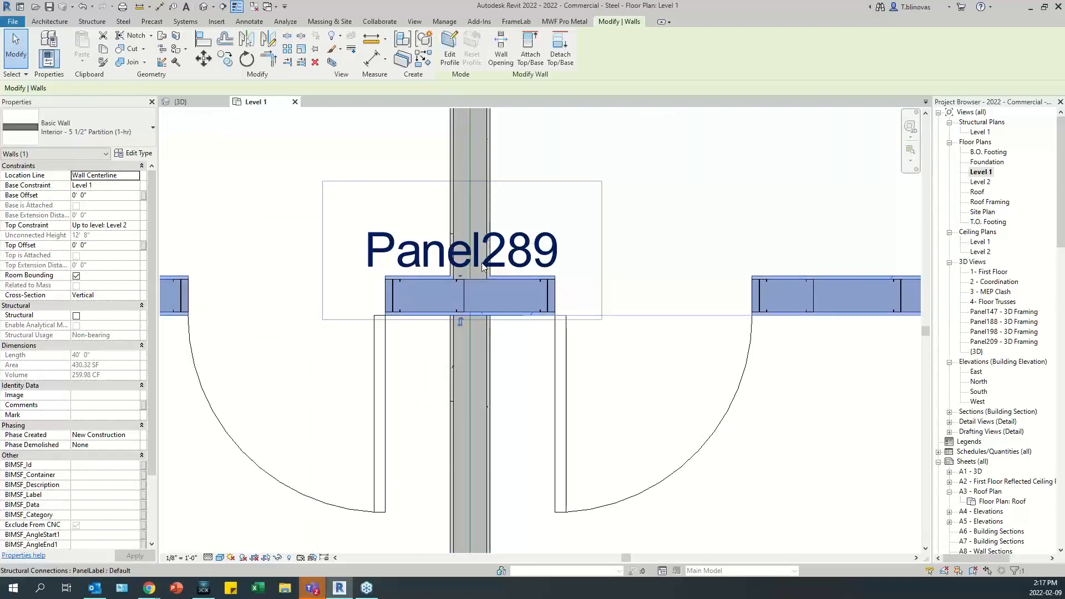
{"action": "left_click", "coordinate": [499, 428]}
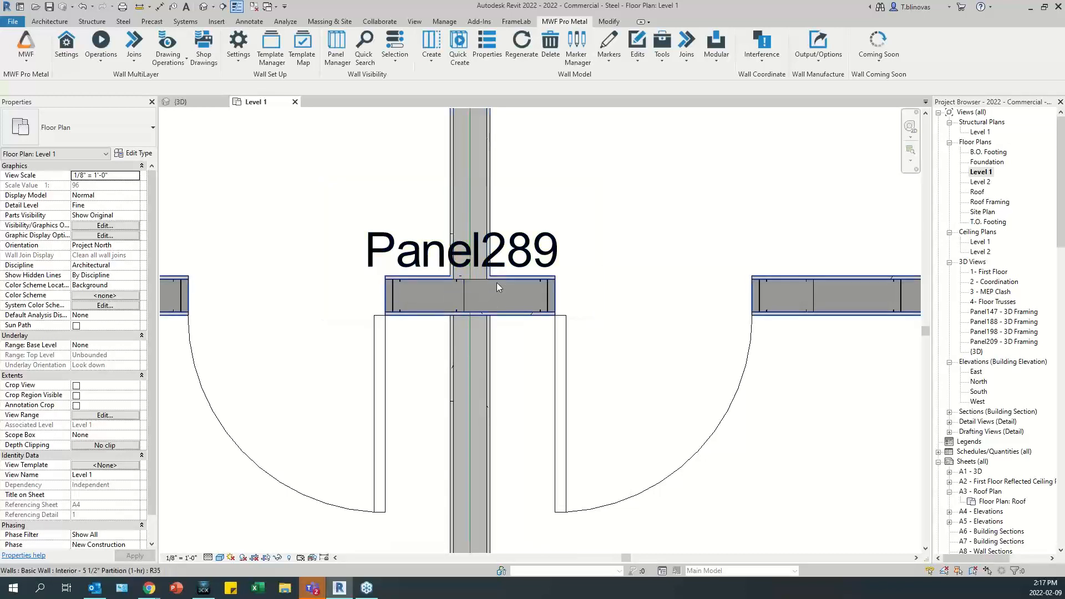
Inspect the lower partition's run below Panel289 and the wall segments beside its intersection with the horizontal wall.
{"action": "left_click", "coordinate": [490, 377]}
{"action": "scroll", "coordinate": [474, 383], "scroll_direction": "down", "scroll_amount": 5}
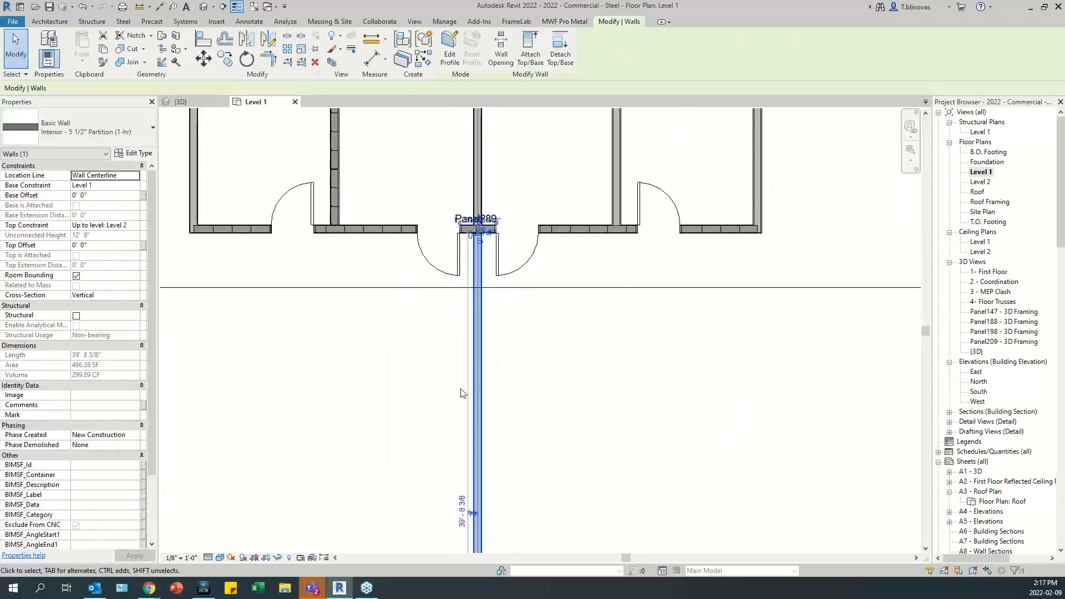
{"action": "mouse_move", "coordinate": [518, 479]}
{"action": "middle_mouse_down"}
{"action": "mouse_move", "coordinate": [523, 380]}
{"action": "mouse_move", "coordinate": [525, 478]}
{"action": "middle_mouse_up"}
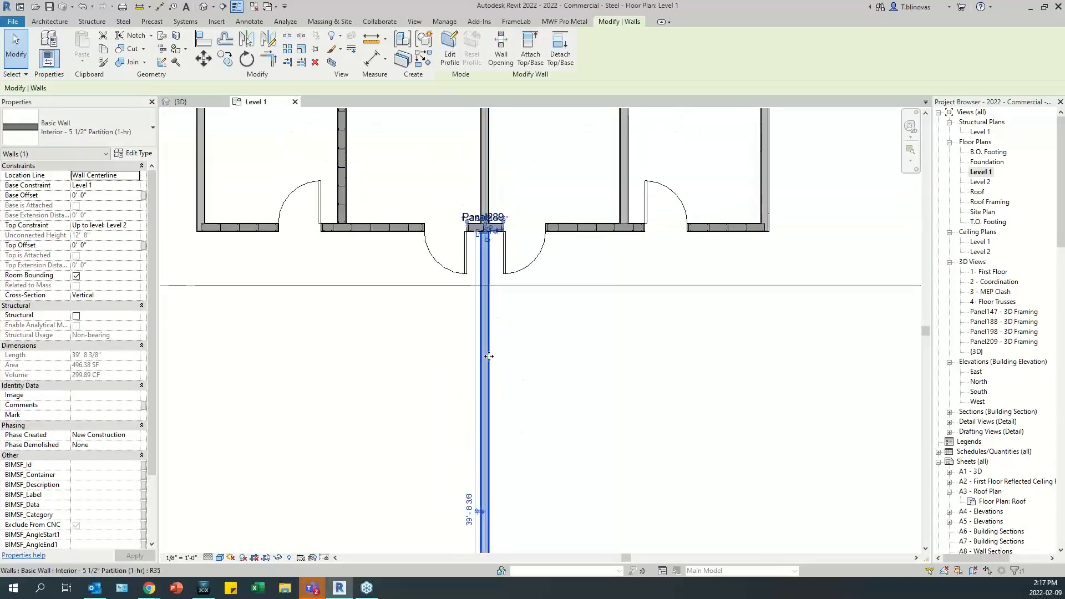
{"action": "scroll", "coordinate": [505, 285], "scroll_direction": "down", "scroll_amount": 3}
{"action": "scroll", "coordinate": [506, 285], "scroll_direction": "up", "scroll_amount": 6}
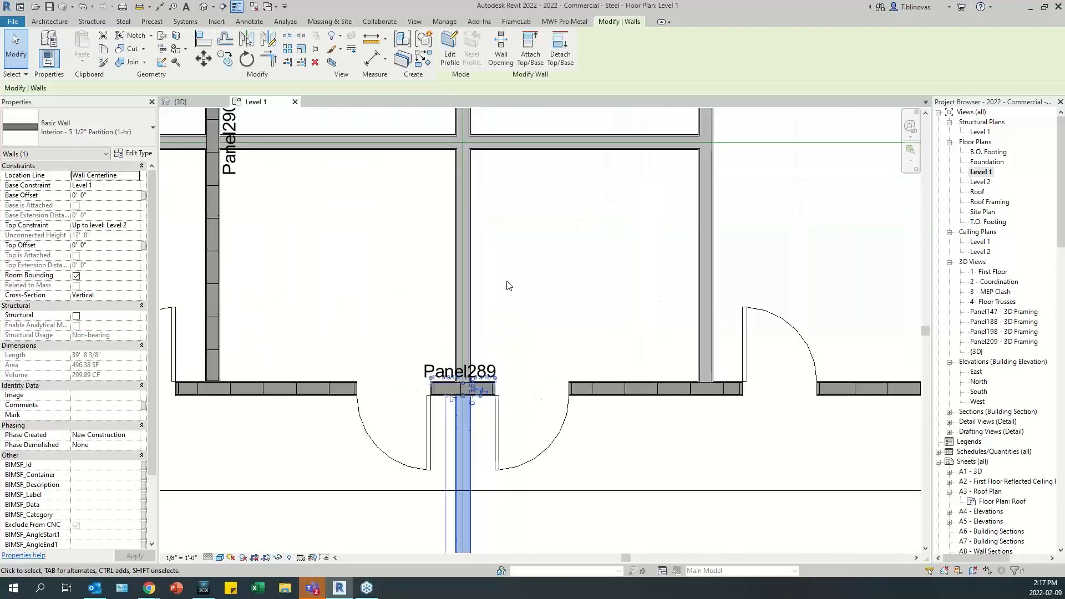
{"action": "left_click", "coordinate": [506, 283]}
{"action": "scroll", "coordinate": [472, 387], "scroll_direction": "up", "scroll_amount": 2}
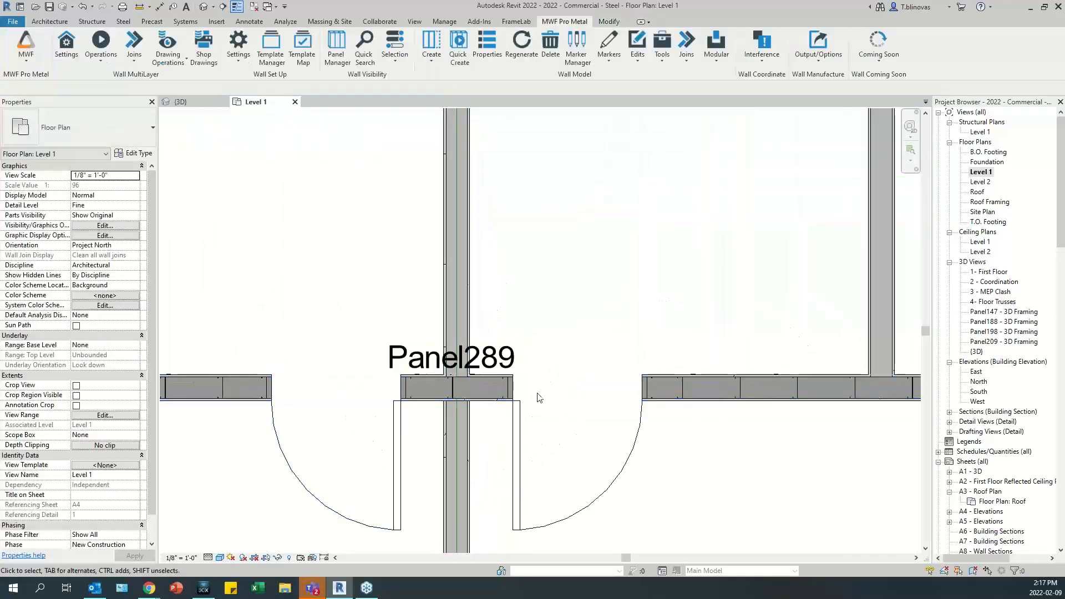
{"action": "scroll", "coordinate": [535, 366], "scroll_direction": "down", "scroll_amount": 5}
Delete the members of structural panels Panel289 and Panel290 from the partition block, using the Delete Members option.
{"action": "middle_click_drag", "start_coordinate": [541, 361], "coordinate": [579, 457]}
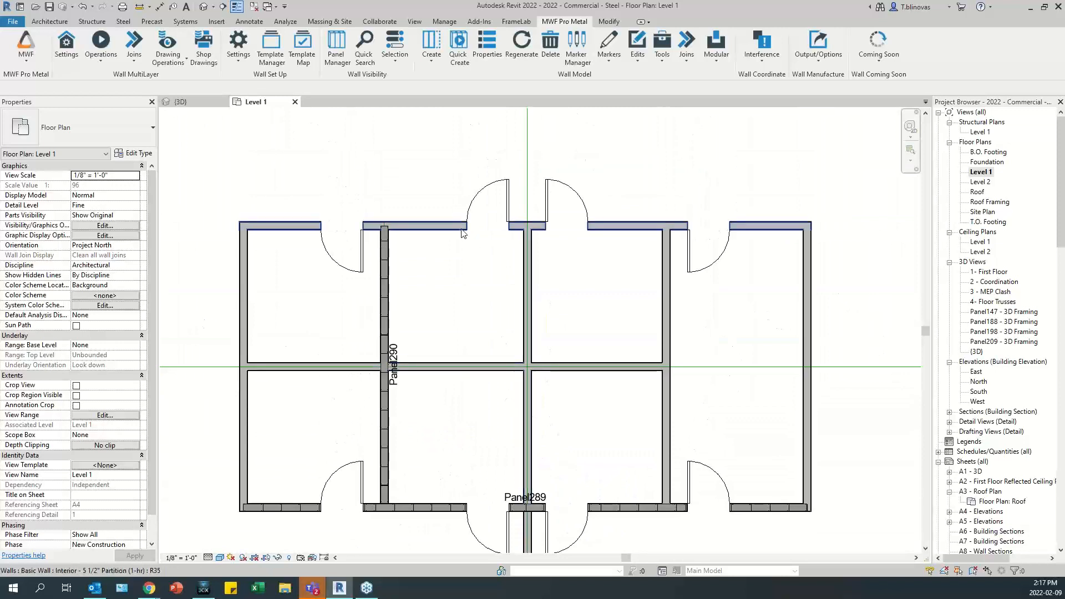
{"action": "scroll", "coordinate": [460, 228], "scroll_direction": "down", "scroll_amount": 2}
{"action": "left_click_drag", "start_coordinate": [263, 175], "coordinate": [767, 449]}
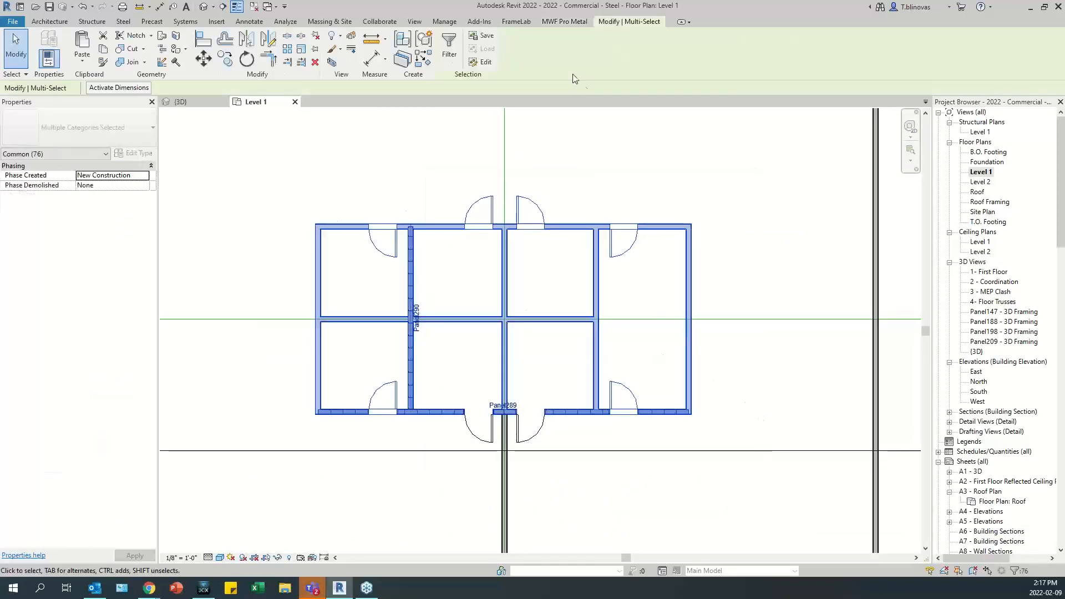
{"action": "left_click", "coordinate": [565, 22]}
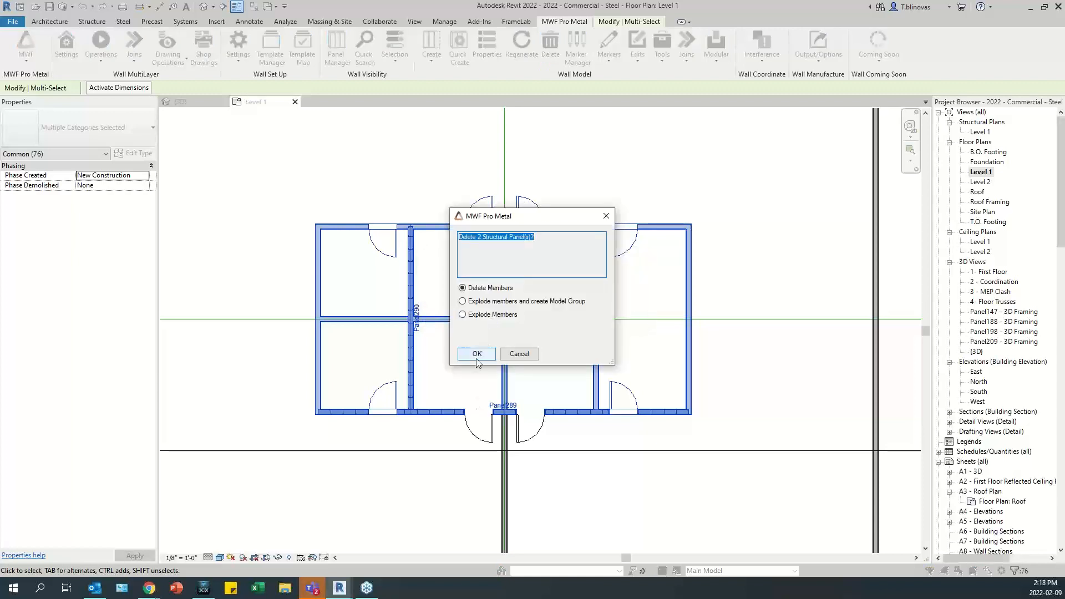
{"action": "left_click", "coordinate": [476, 353]}
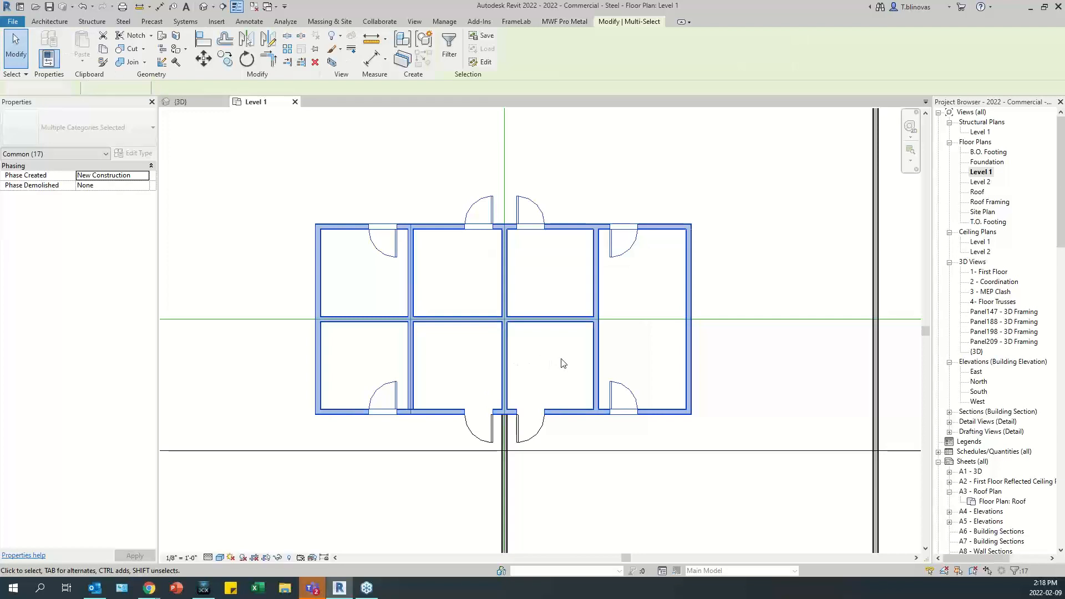
{"action": "left_click", "coordinate": [587, 391]}
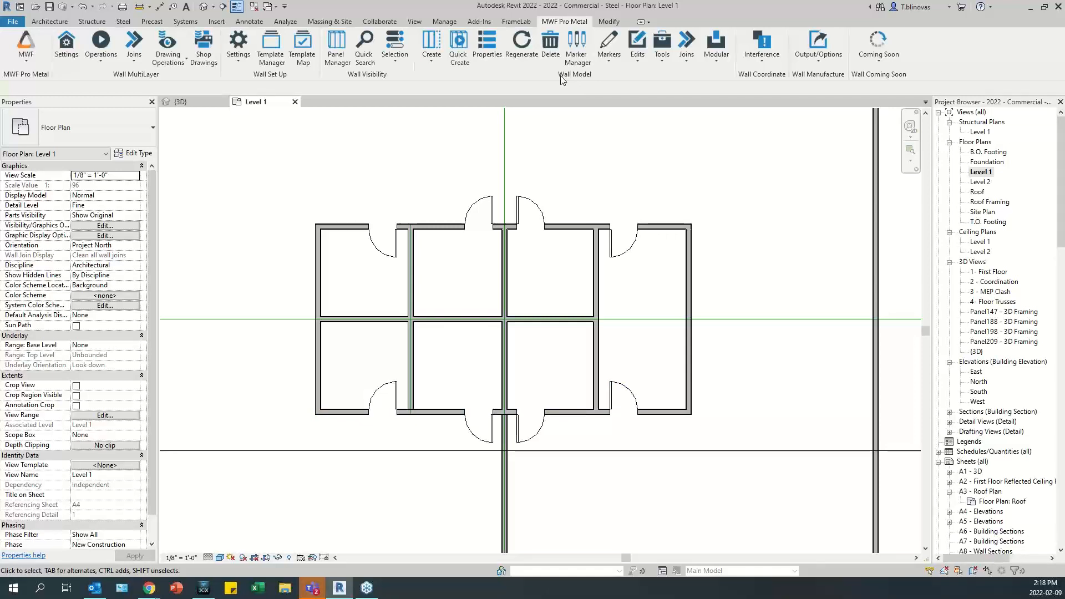
Duplicate the Default Panels Auto Join ruleset in the Marker Manager and name the copy Panels Auto Join Webinar.
{"action": "left_click", "coordinate": [573, 65]}
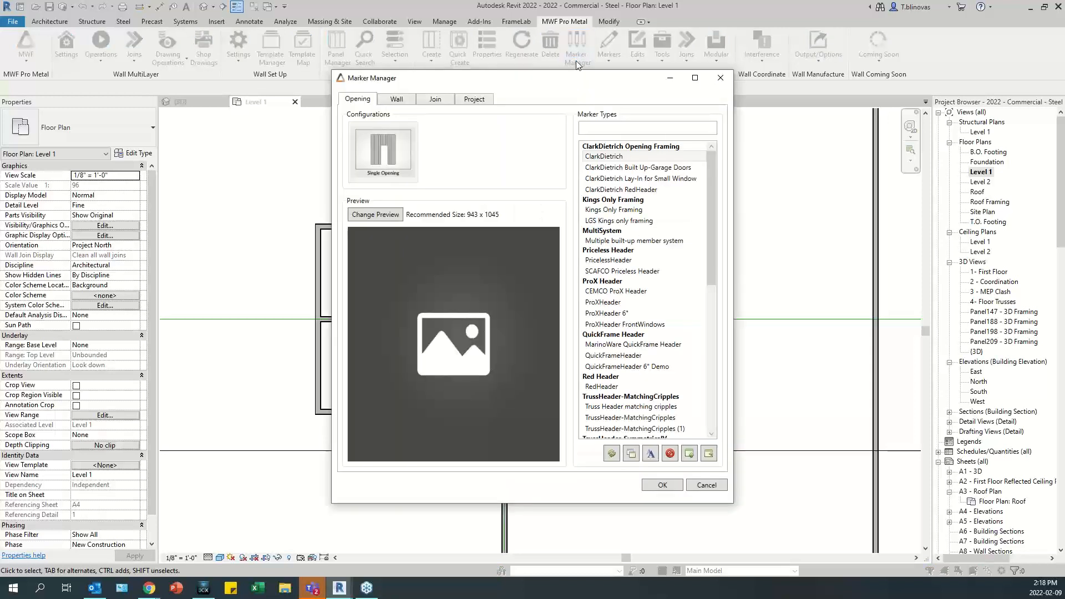
{"action": "left_click", "coordinate": [474, 100]}
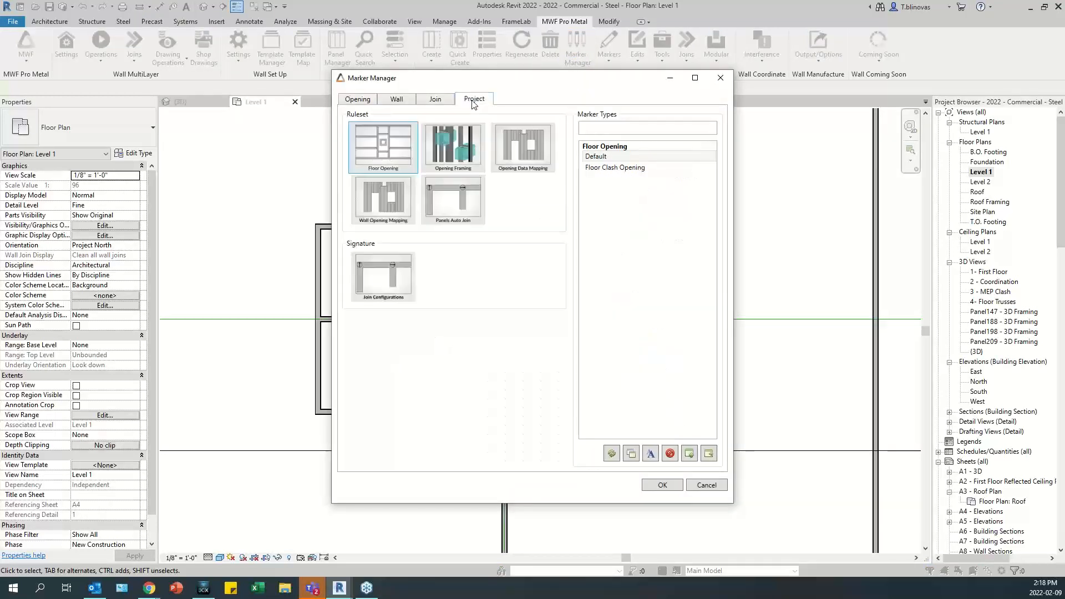
{"action": "left_click", "coordinate": [449, 201]}
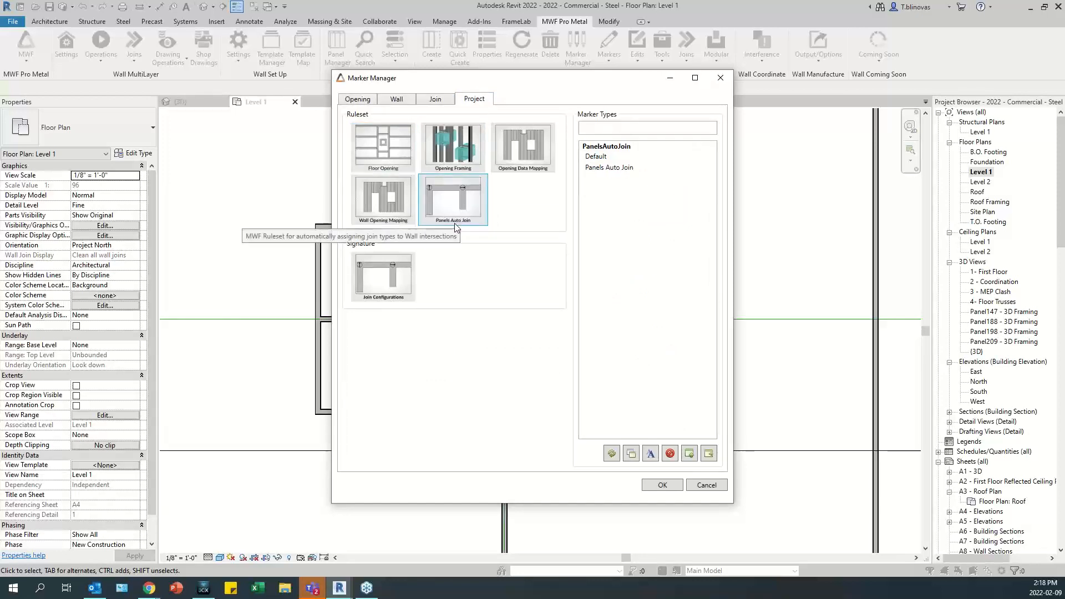
{"action": "left_click", "coordinate": [604, 157]}
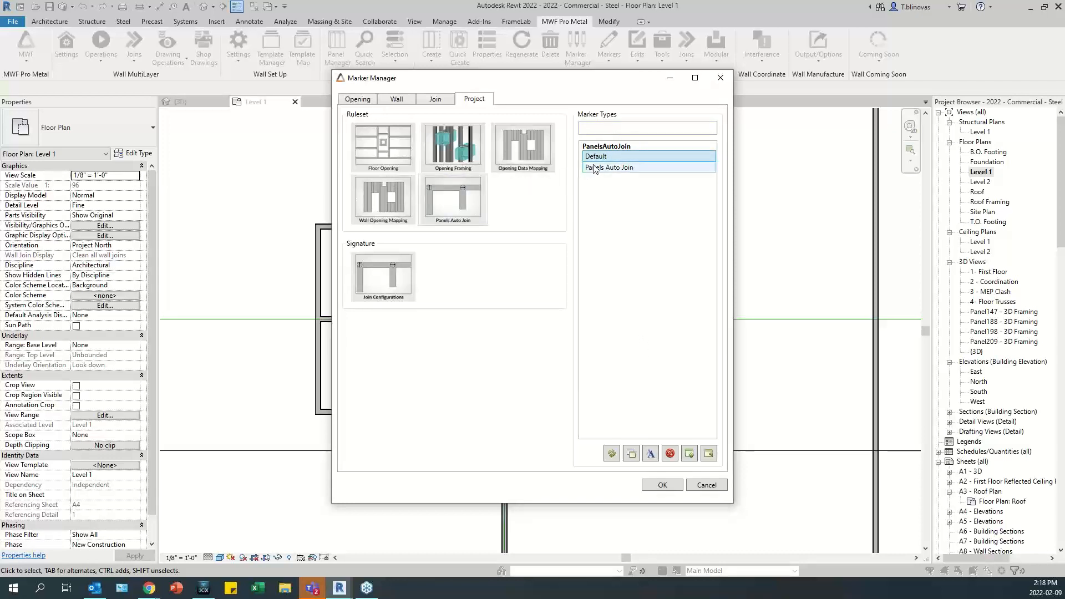
{"action": "left_click", "coordinate": [630, 454]}
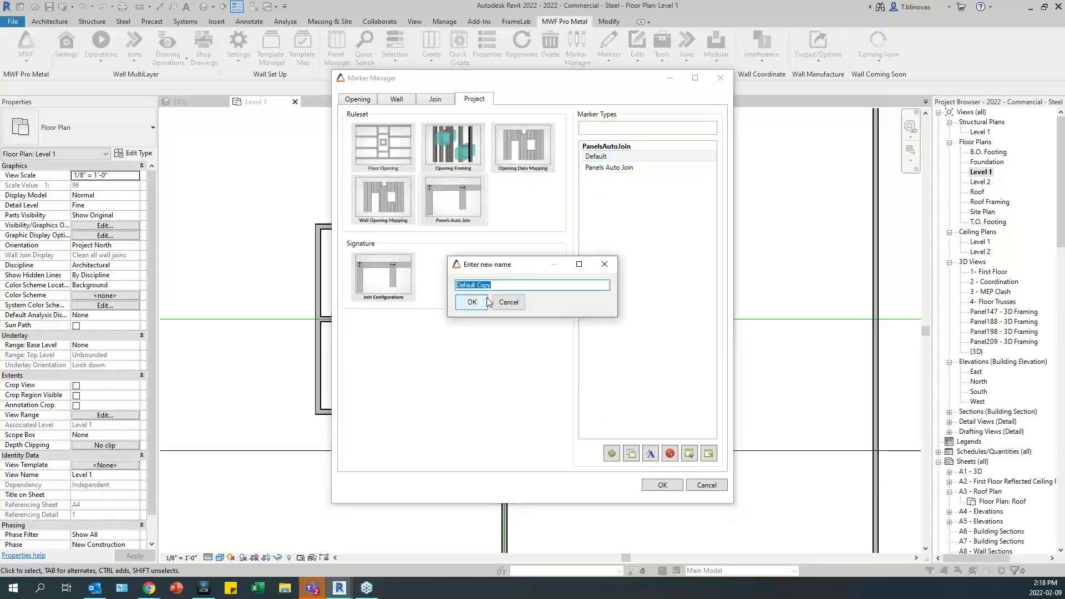
{"action": "type", "text": "P"}
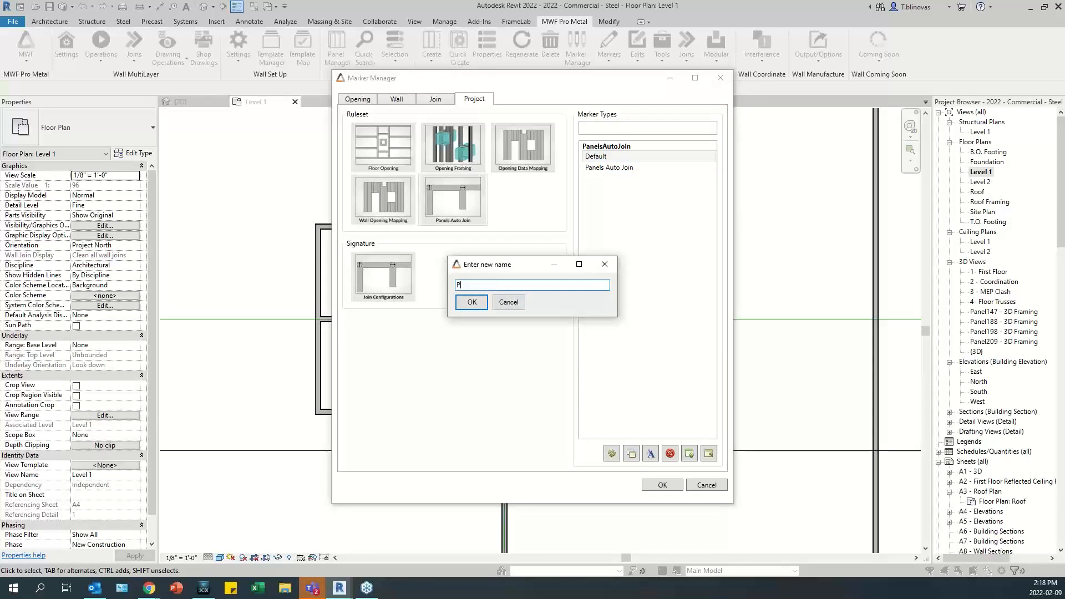
{"action": "type", "text": "anels Auto Join Webinar"}
{"action": "left_click", "coordinate": [472, 303]}
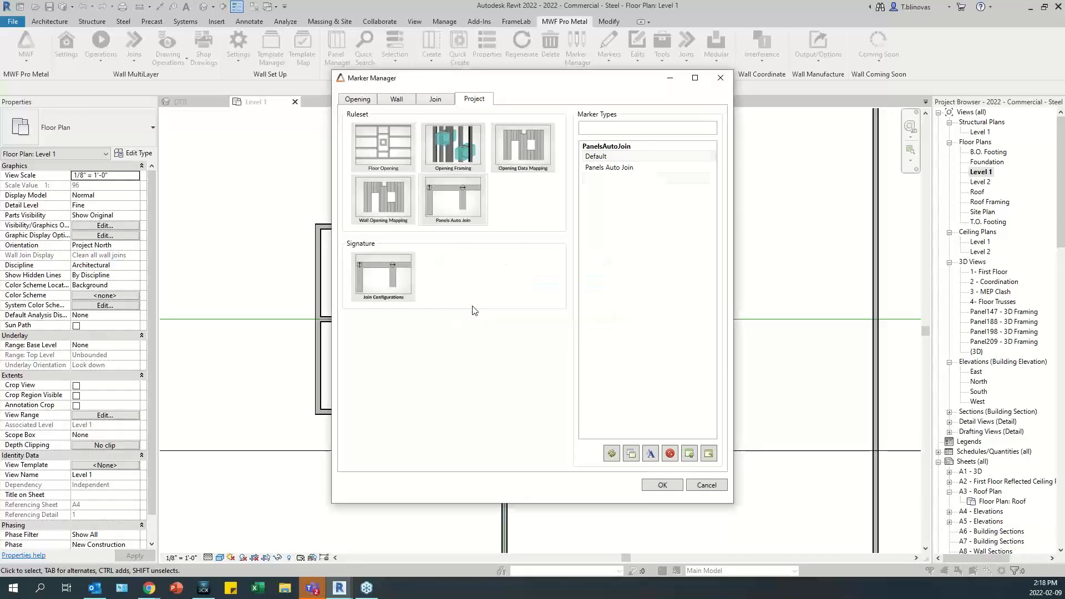
Check the rule list of the Panels Auto Join Webinar ruleset and save the Marker Manager changes.
{"action": "left_click", "coordinate": [624, 179]}
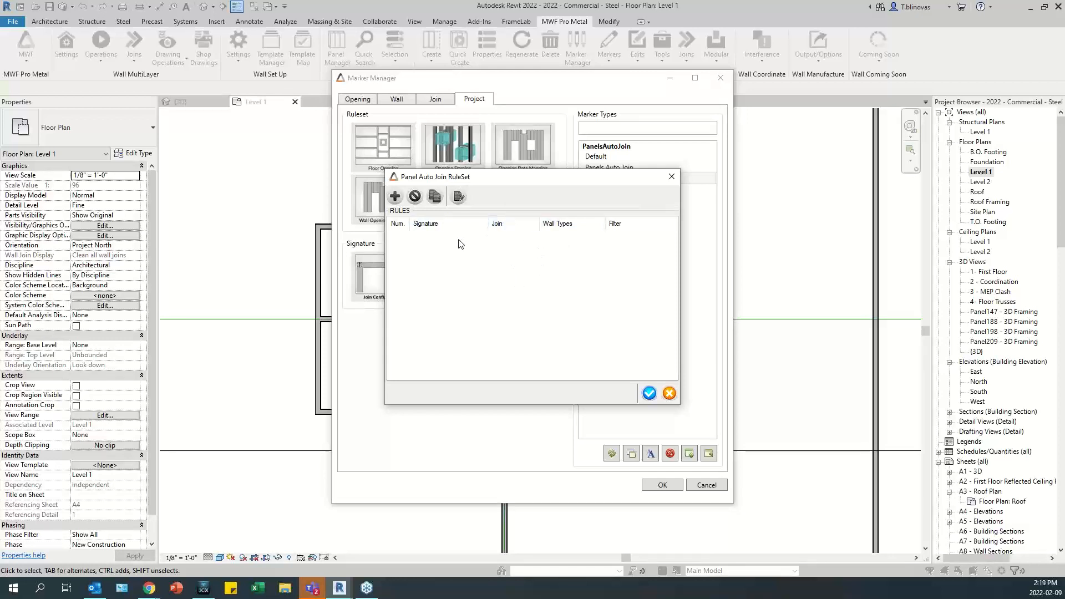
{"action": "left_click", "coordinate": [649, 393]}
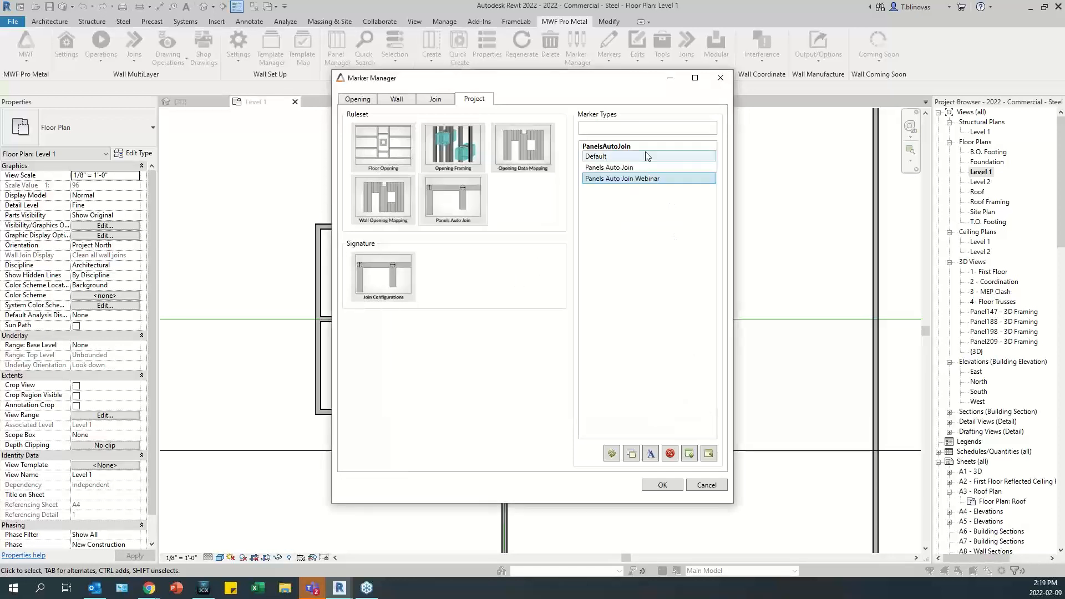
{"action": "left_click", "coordinate": [666, 486]}
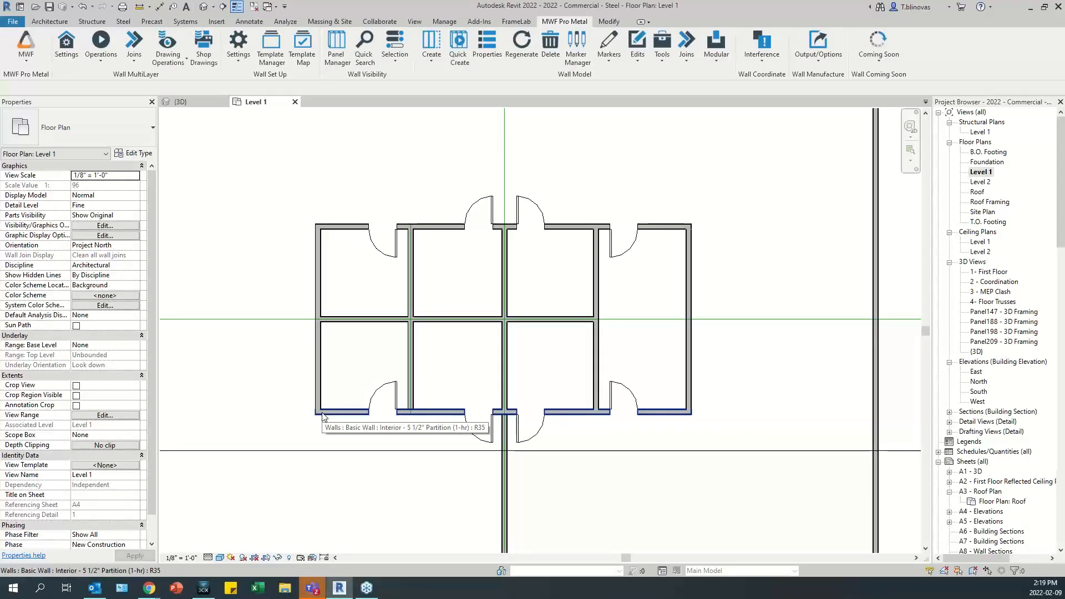
Start an auto join rule for the two walls meeting at the partition block's lower-left corner.
{"action": "middle_click_drag", "start_coordinate": [333, 415], "coordinate": [394, 417]}
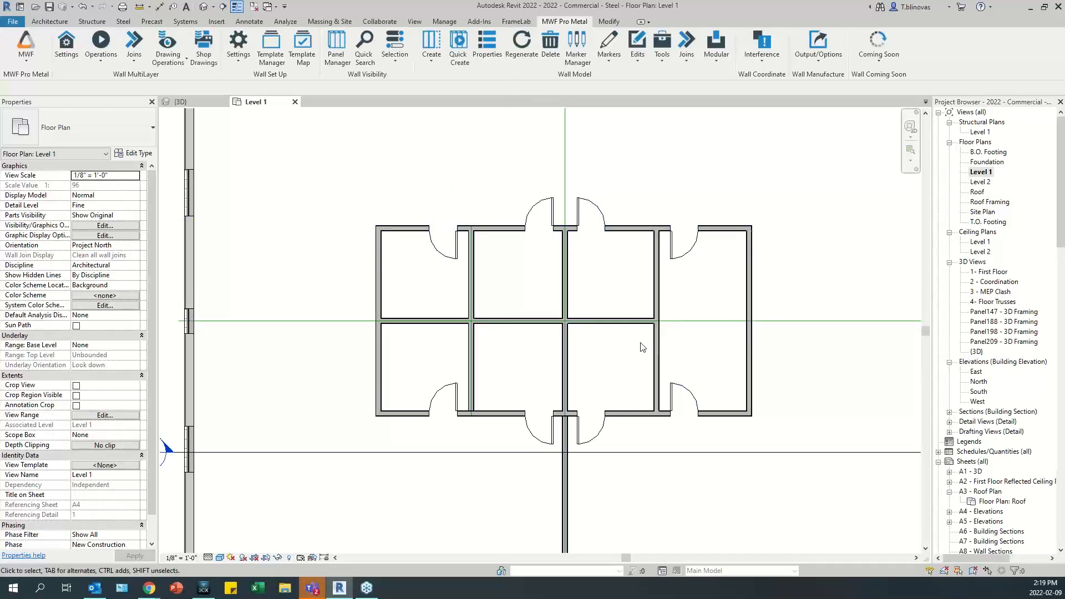
{"action": "scroll", "coordinate": [394, 440], "scroll_direction": "up", "scroll_amount": 4}
{"action": "scroll", "coordinate": [380, 502], "scroll_direction": "down", "scroll_amount": 2}
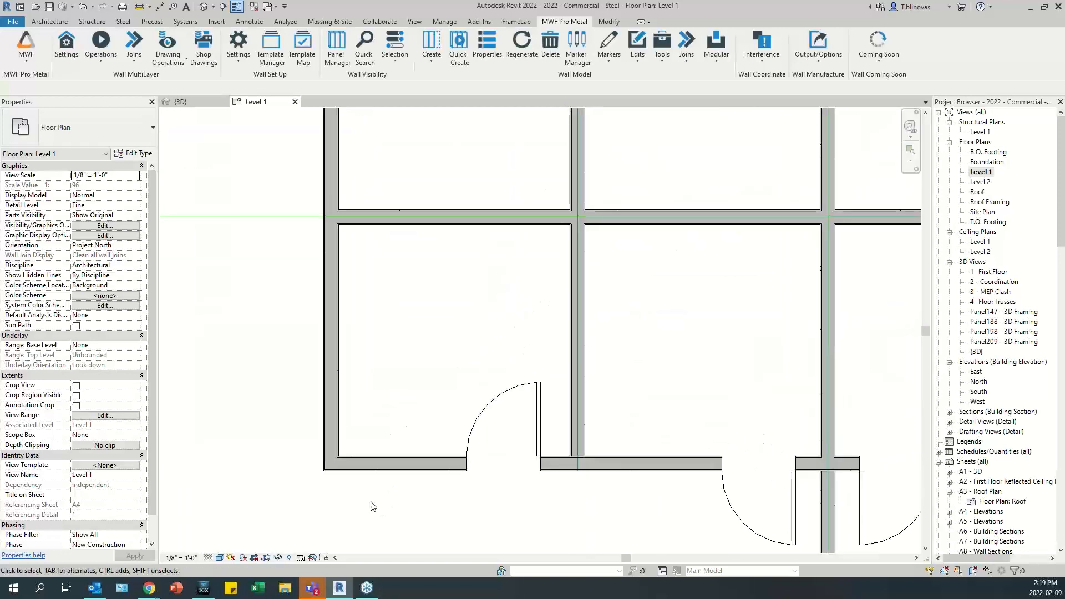
{"action": "middle_click_drag", "start_coordinate": [731, 435], "coordinate": [665, 419]}
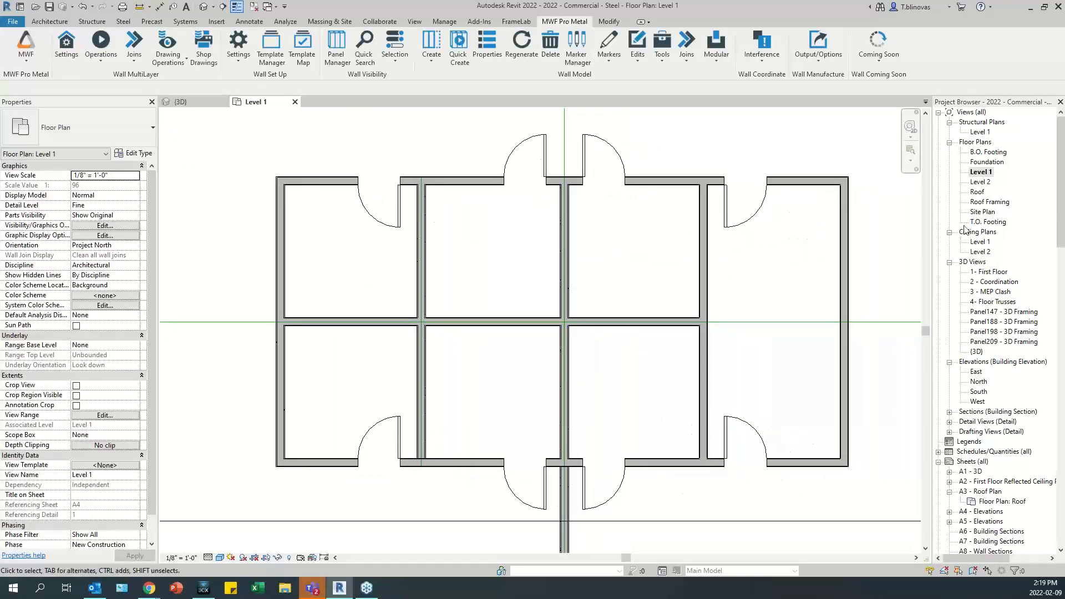
{"action": "scroll", "coordinate": [254, 497], "scroll_direction": "up", "scroll_amount": 3}
{"action": "middle_click_drag", "start_coordinate": [335, 413], "coordinate": [370, 405]}
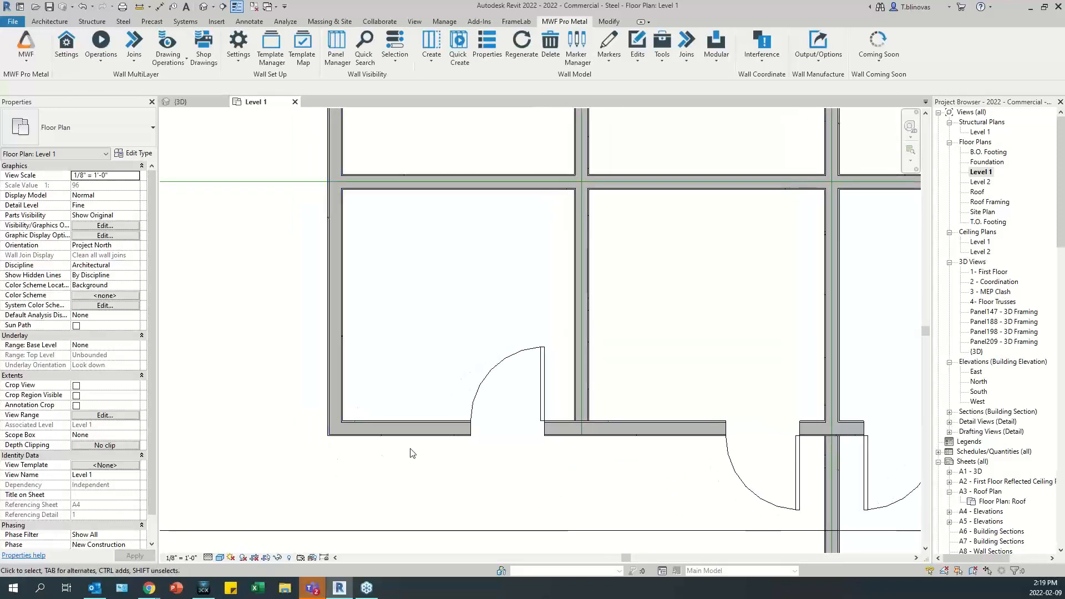
{"action": "left_click_drag", "start_coordinate": [368, 364], "coordinate": [285, 472]}
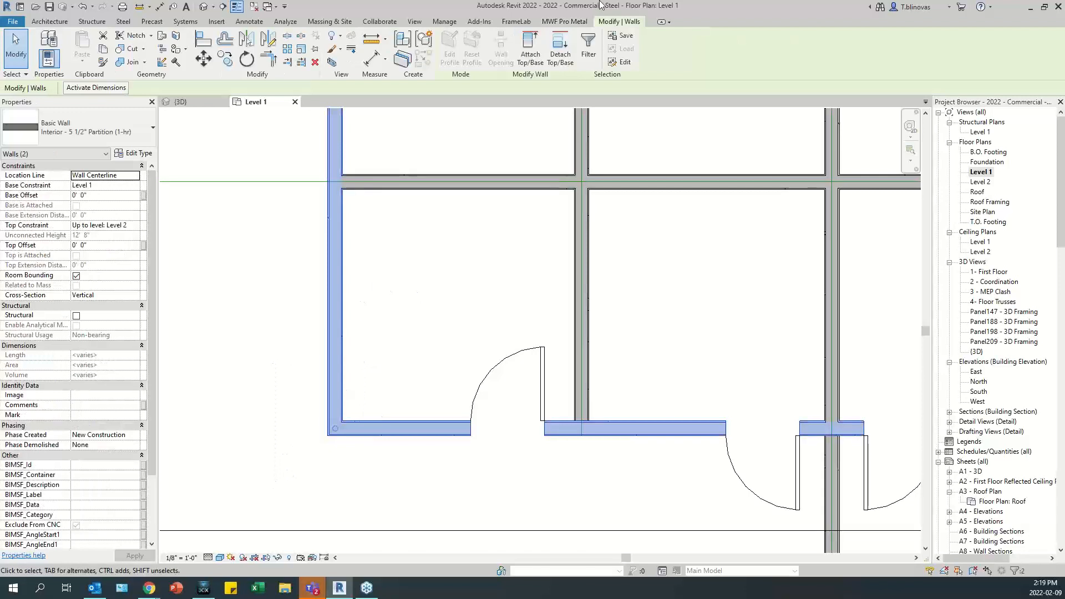
{"action": "left_click", "coordinate": [568, 22]}
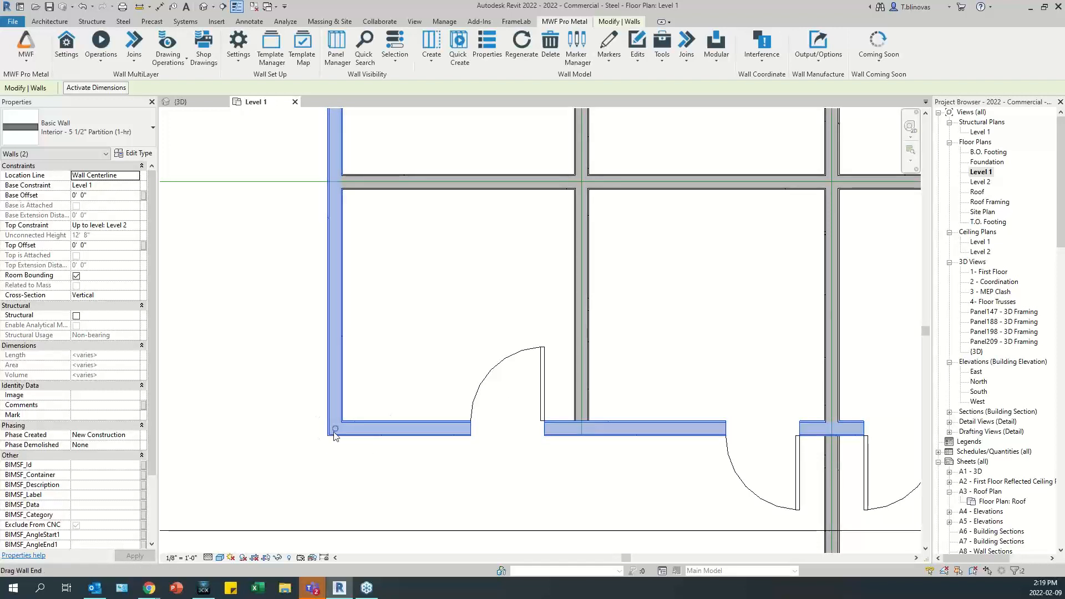
{"action": "left_click", "coordinate": [686, 50]}
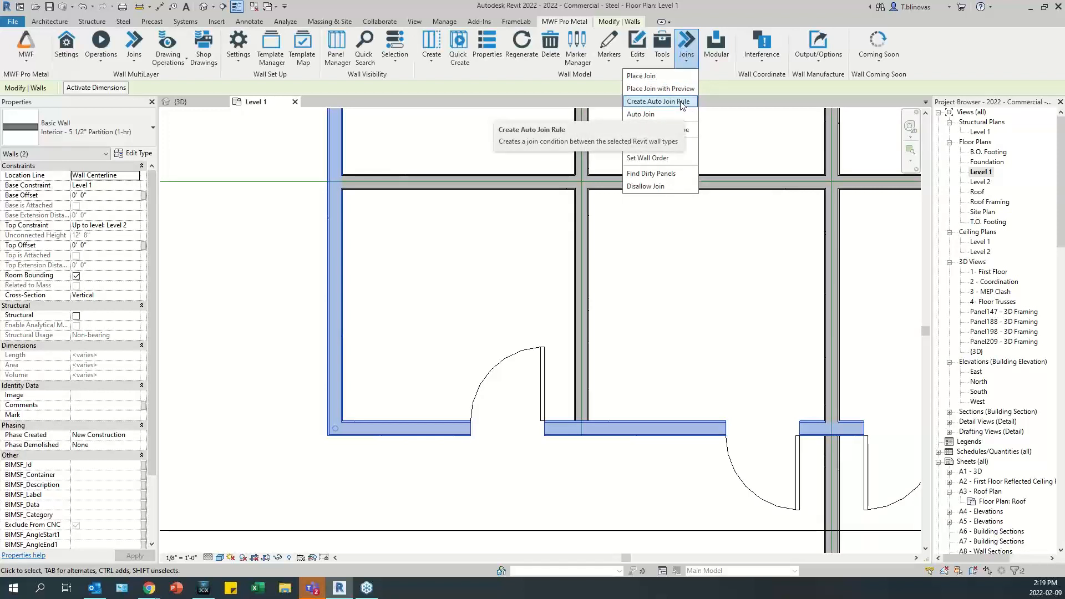
{"action": "left_click", "coordinate": [658, 102]}
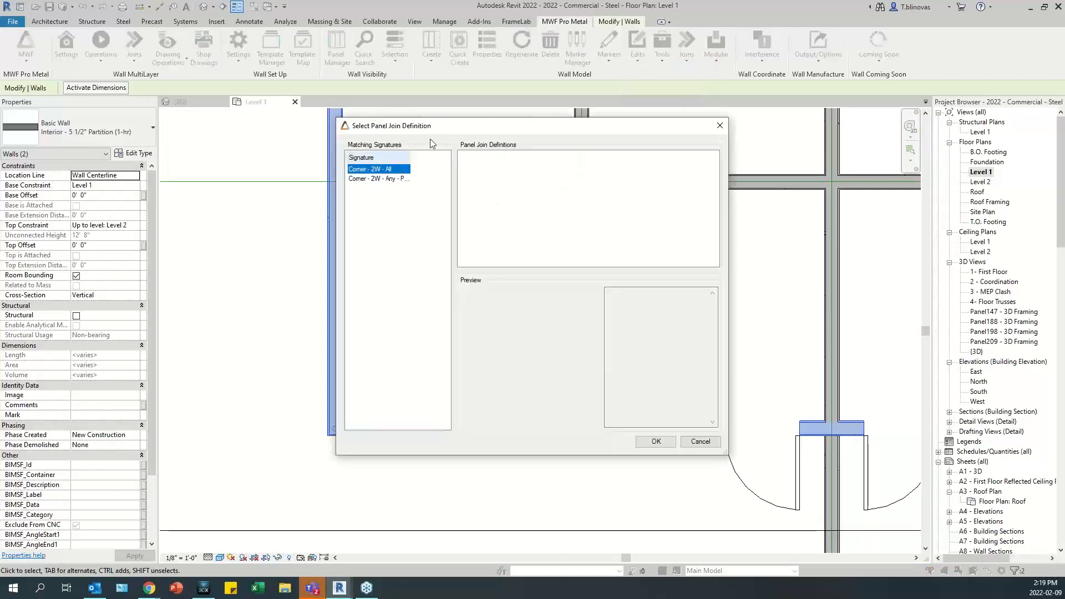
Compare the join definitions of the perpendicular two-wall corner signature and choose LGS L-ANY SIMPLE B [J104] for the rule.
{"action": "left_click_drag", "start_coordinate": [439, 132], "coordinate": [489, 126]}
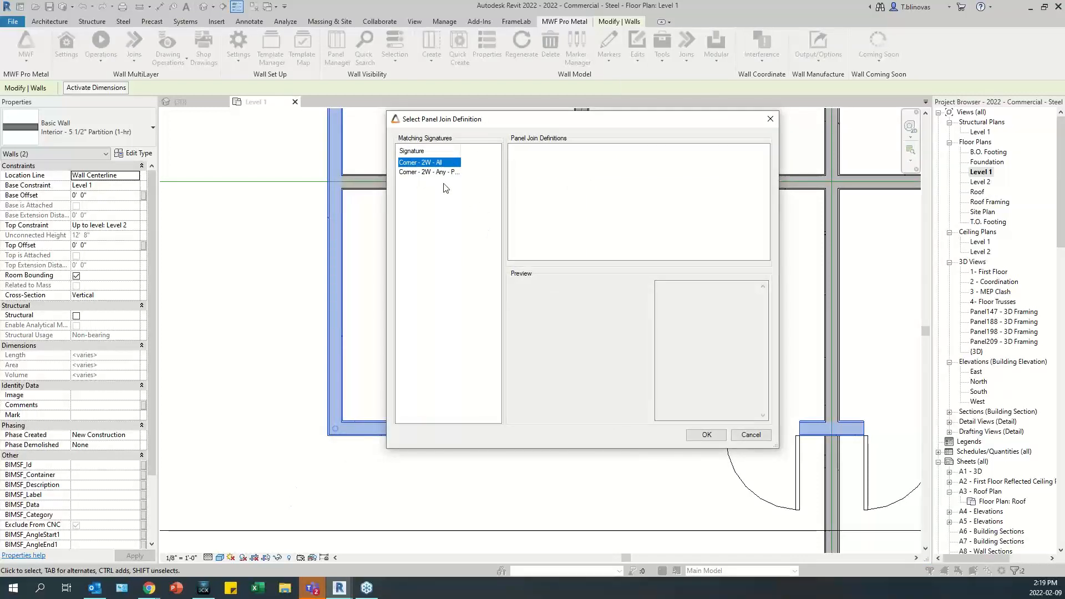
{"action": "left_click", "coordinate": [434, 173]}
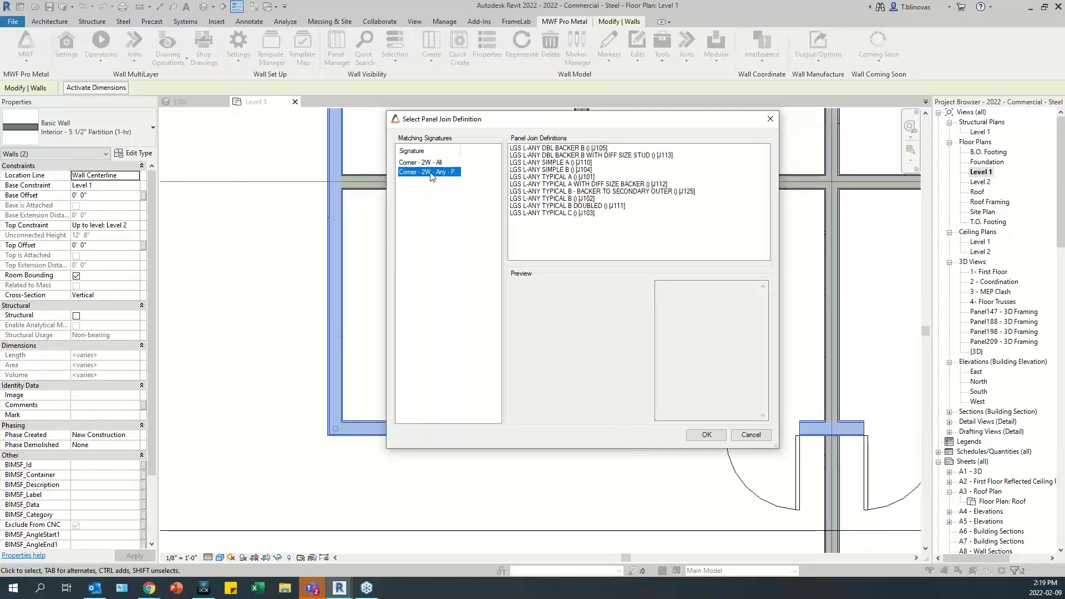
{"action": "left_click", "coordinate": [575, 156]}
{"action": "left_click", "coordinate": [577, 163]}
{"action": "left_click", "coordinate": [578, 177]}
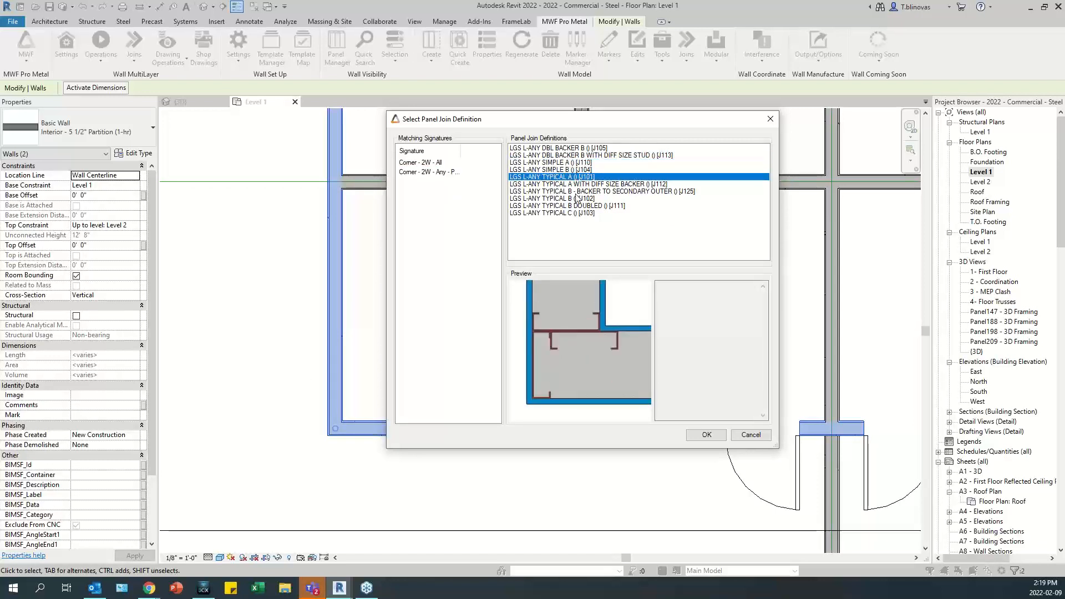
{"action": "left_click", "coordinate": [578, 169]}
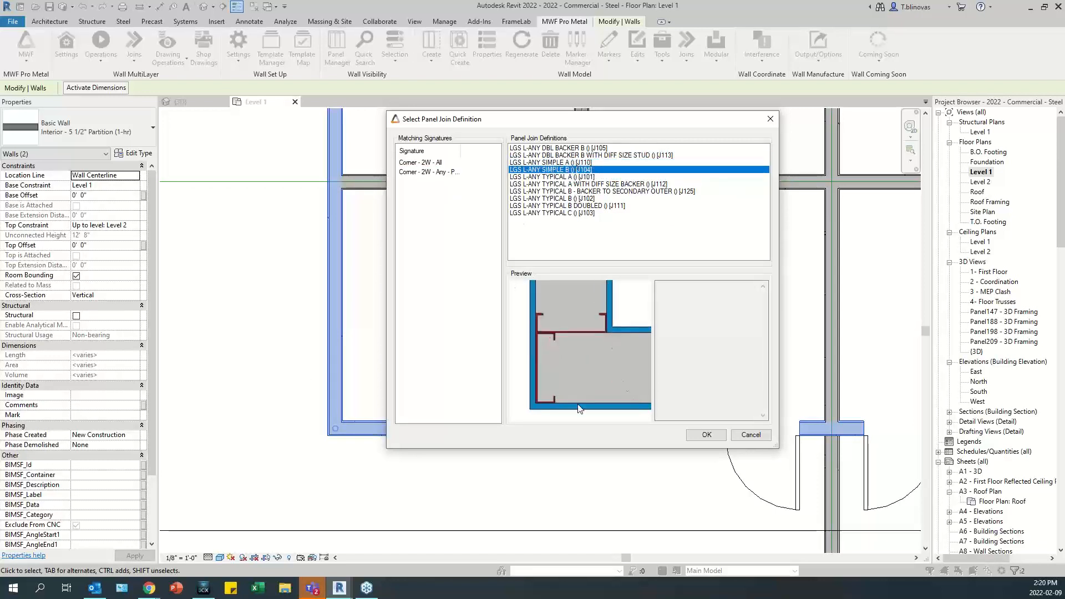
{"action": "left_click", "coordinate": [706, 435]}
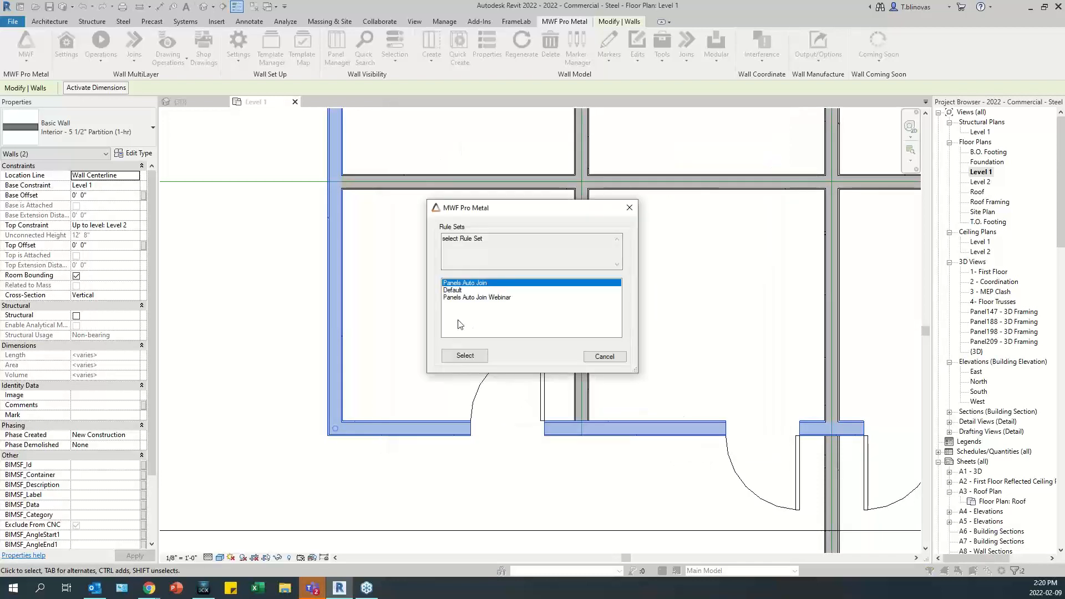
Assign the corner rule to the Panels Auto Join Webinar rule set and review its Host-1 and Host-2 join criteria.
{"action": "left_click", "coordinate": [481, 300]}
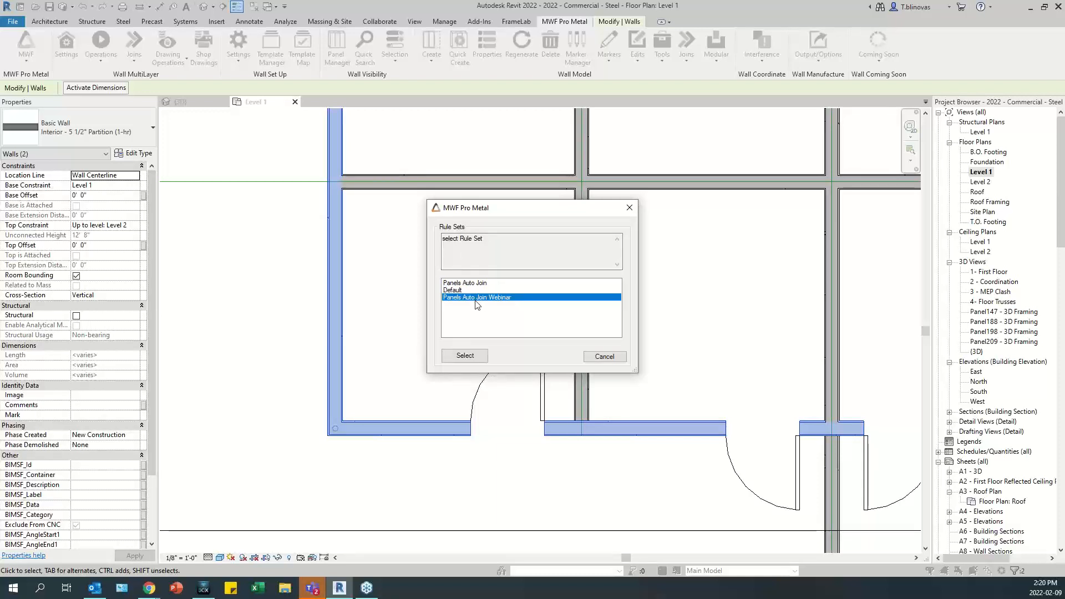
{"action": "left_click", "coordinate": [465, 356]}
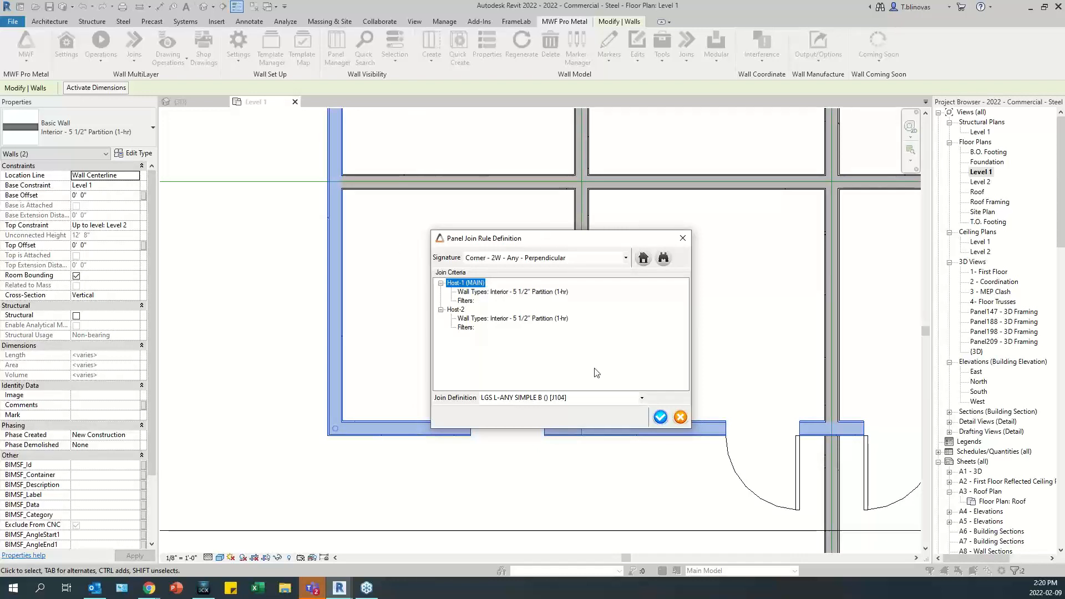
{"action": "left_click_drag", "start_coordinate": [585, 244], "coordinate": [555, 233]}
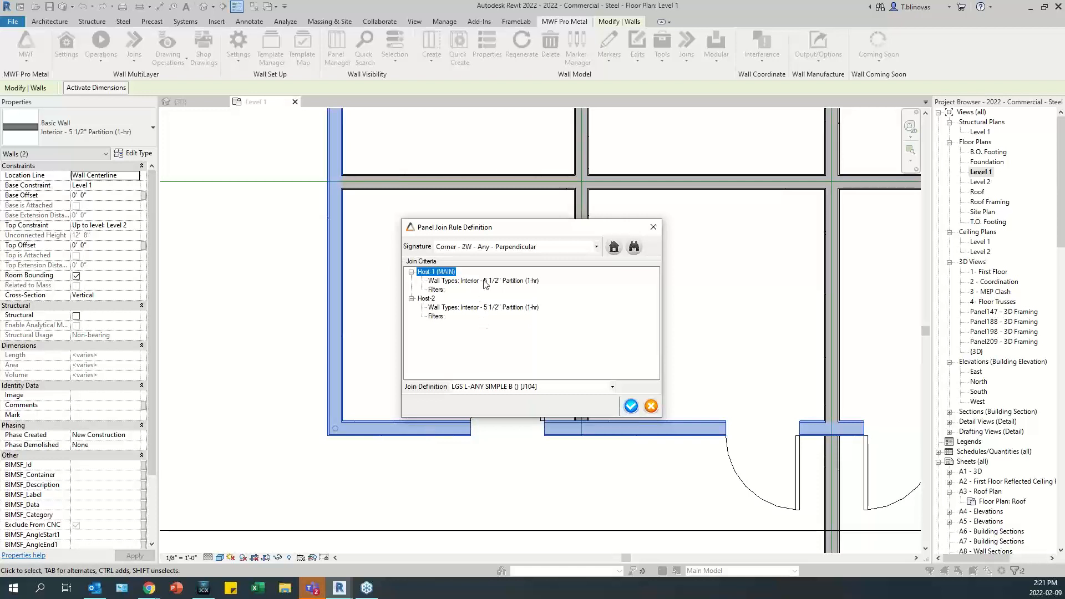
{"action": "left_click", "coordinate": [429, 299]}
{"action": "left_click", "coordinate": [433, 272]}
{"action": "left_click_drag", "start_coordinate": [479, 231], "coordinate": [371, 220]}
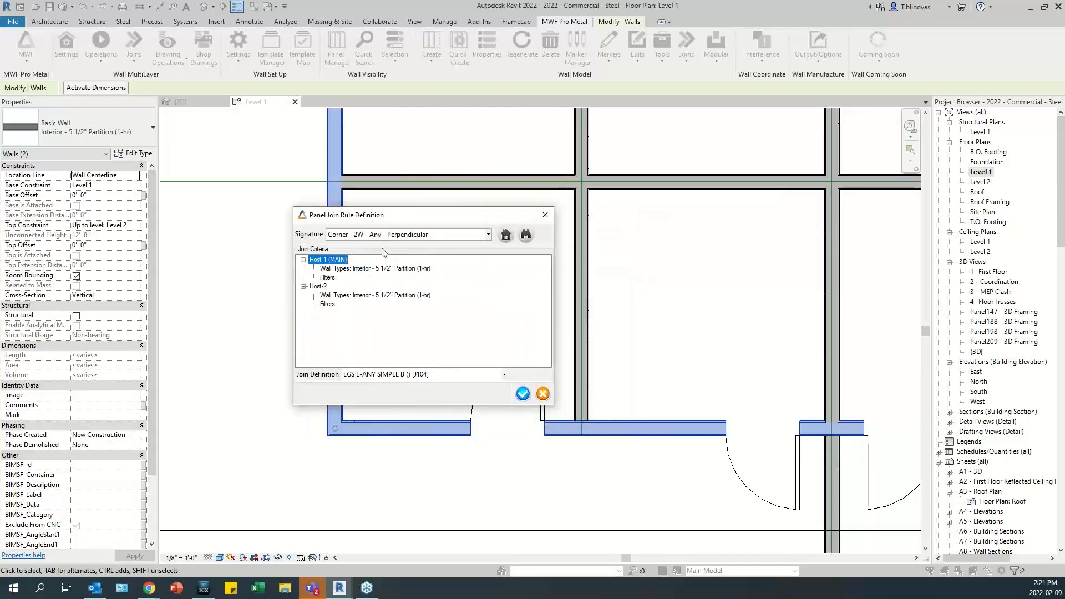
Replace the Host-1 (MAIN) wall type in the corner rule with the blank entry.
{"action": "left_click", "coordinate": [506, 234]}
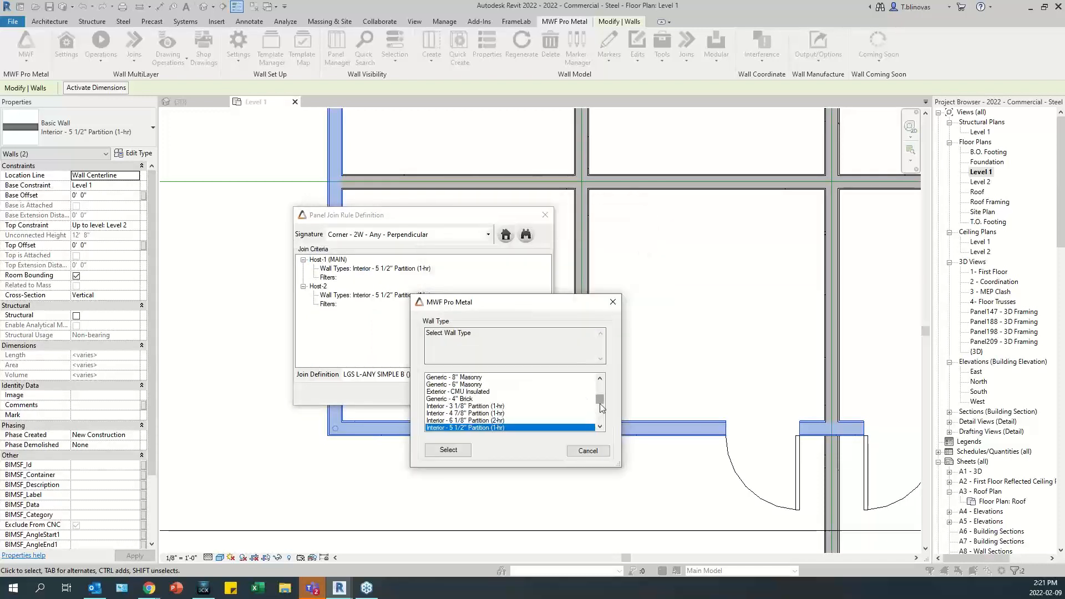
{"action": "left_click_drag", "start_coordinate": [599, 404], "coordinate": [599, 380]}
{"action": "left_click", "coordinate": [442, 378]}
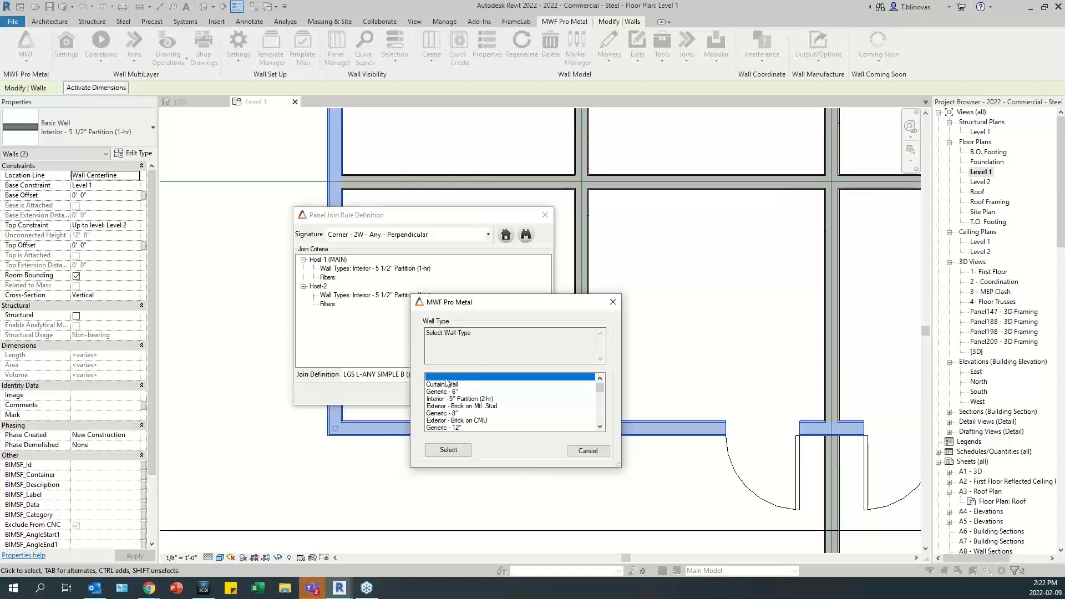
{"action": "left_click", "coordinate": [438, 452]}
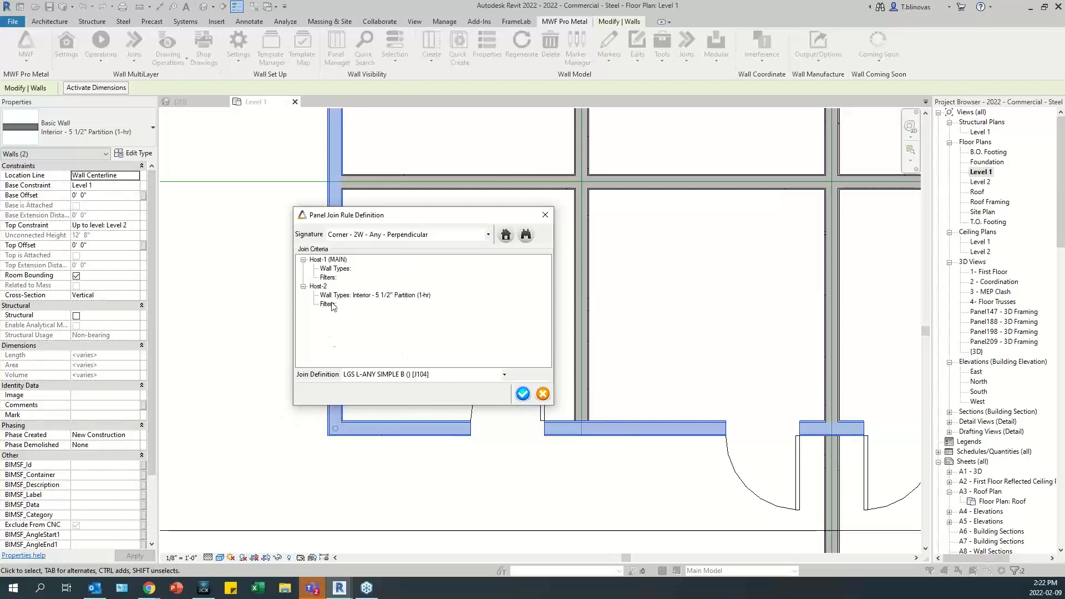
Set the Host-2 wall type of the corner rule to the blank entry as well and save the rule.
{"action": "left_click", "coordinate": [319, 286]}
{"action": "left_click", "coordinate": [505, 235]}
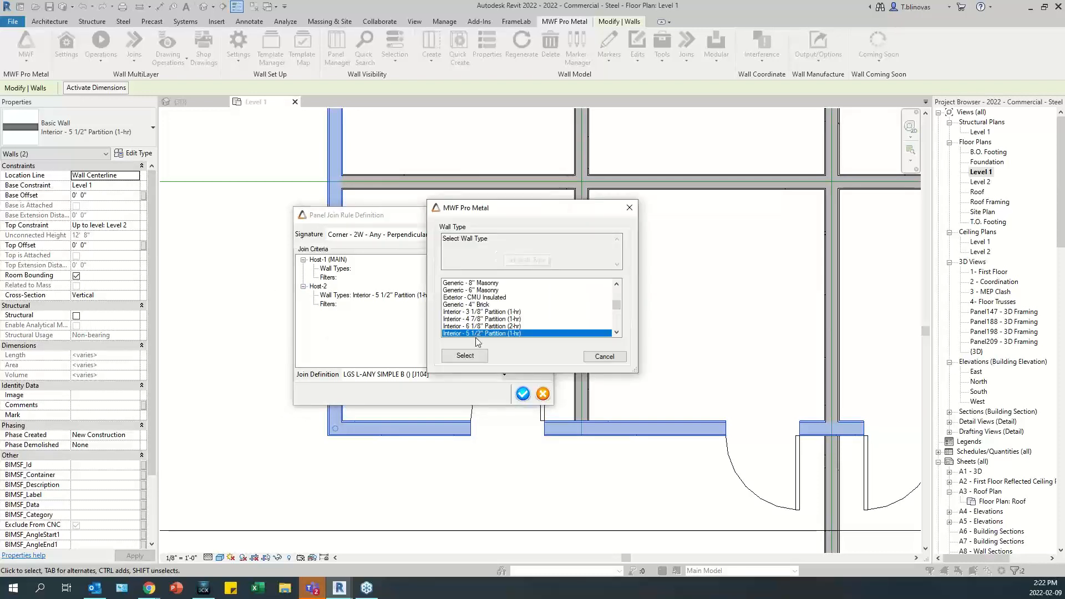
{"action": "left_click_drag", "start_coordinate": [506, 213], "coordinate": [516, 303]}
{"action": "left_click_drag", "start_coordinate": [630, 388], "coordinate": [630, 367]}
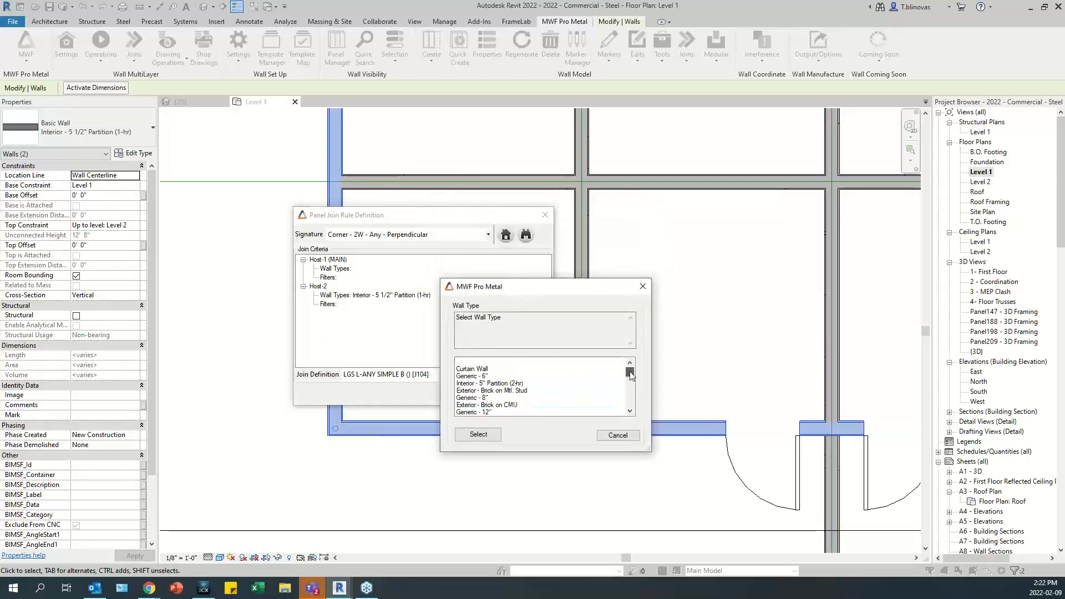
{"action": "left_click", "coordinate": [474, 362]}
{"action": "left_click", "coordinate": [464, 435]}
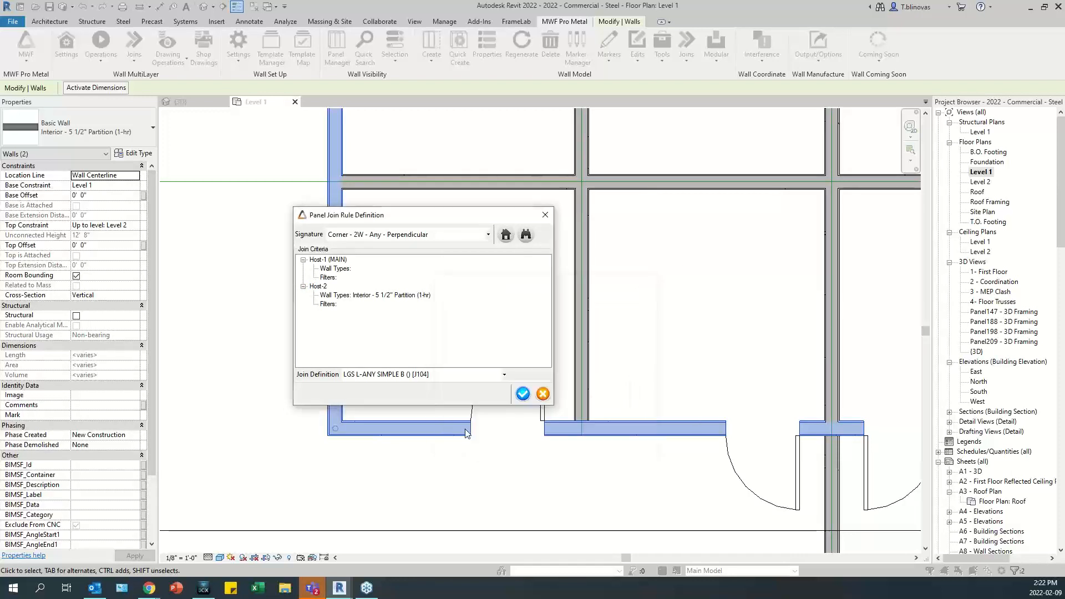
{"action": "left_click_drag", "start_coordinate": [424, 217], "coordinate": [559, 174]}
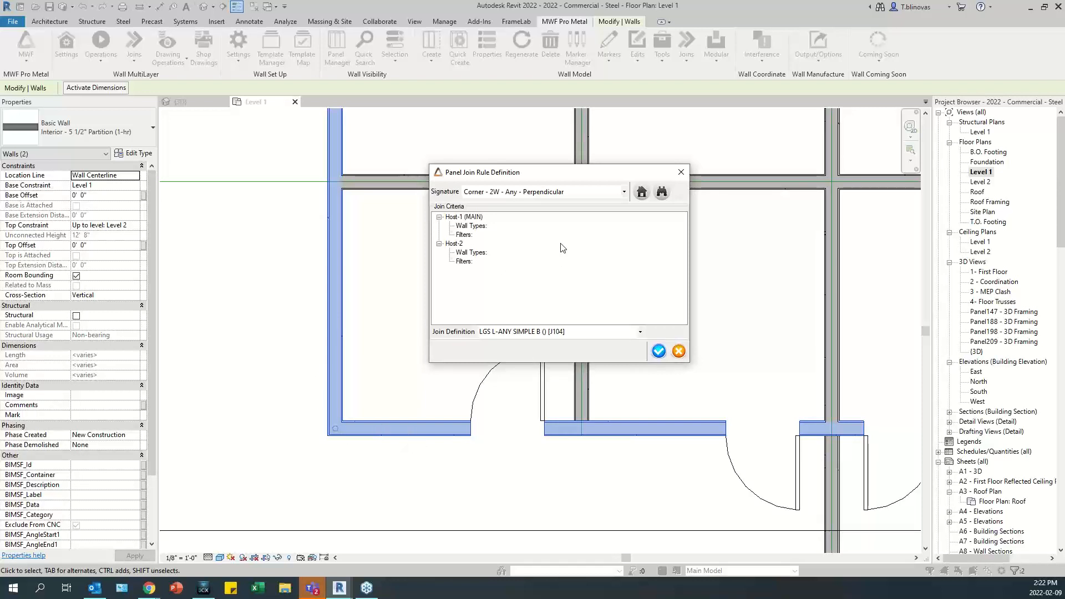
{"action": "left_click", "coordinate": [658, 351]}
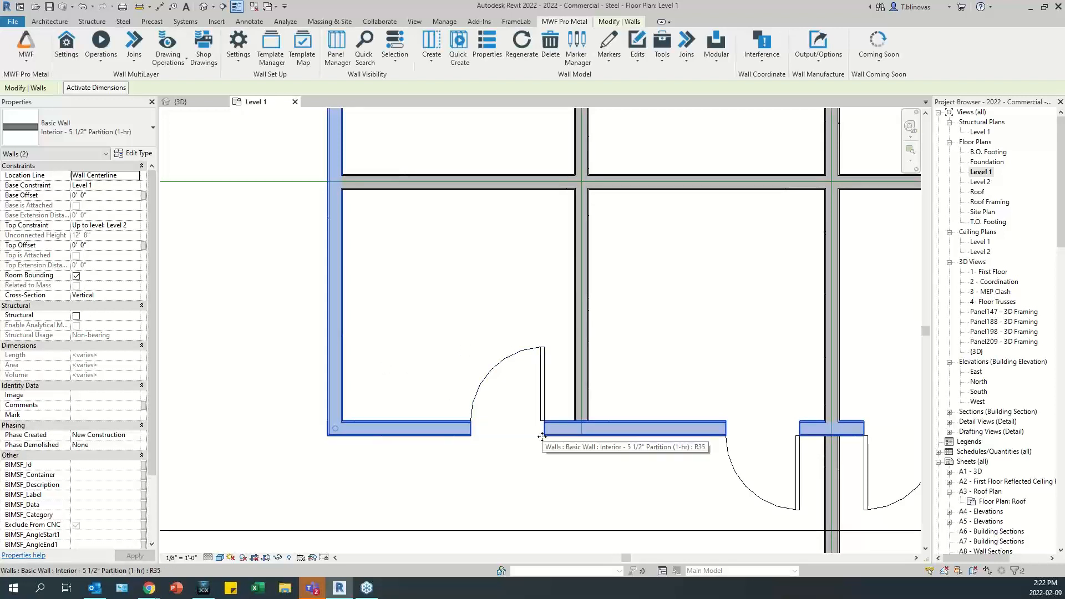
Examine the join setting at the partition's lower end, where it meets the corridor wall between the two door openings.
{"action": "left_click", "coordinate": [599, 396]}
{"action": "middle_click_drag", "start_coordinate": [602, 407], "coordinate": [298, 441]}
{"action": "middle_click_drag", "start_coordinate": [493, 413], "coordinate": [659, 380]}
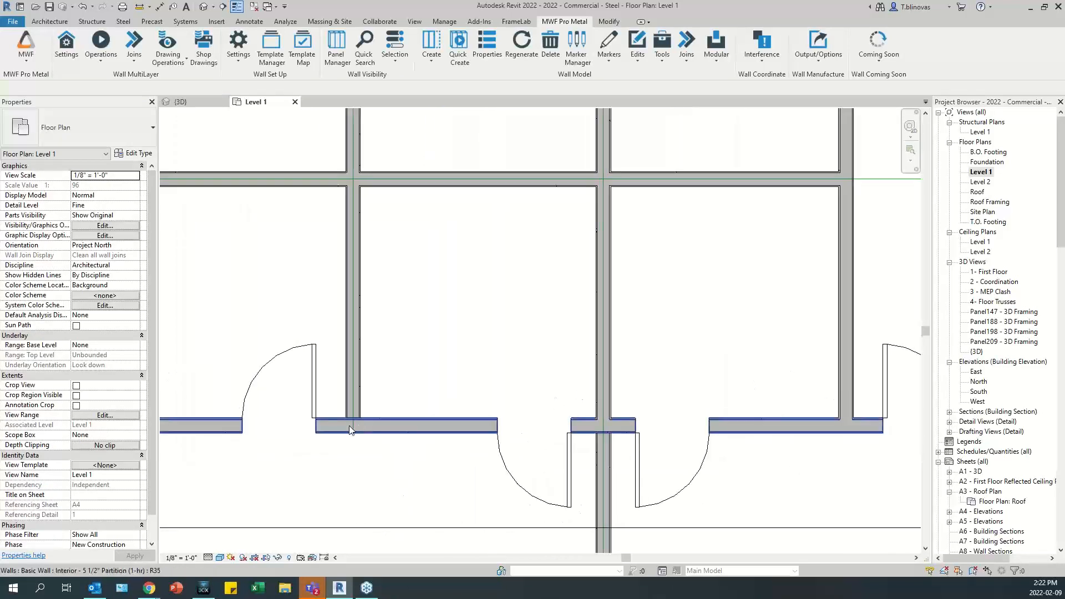
{"action": "left_click", "coordinate": [362, 399]}
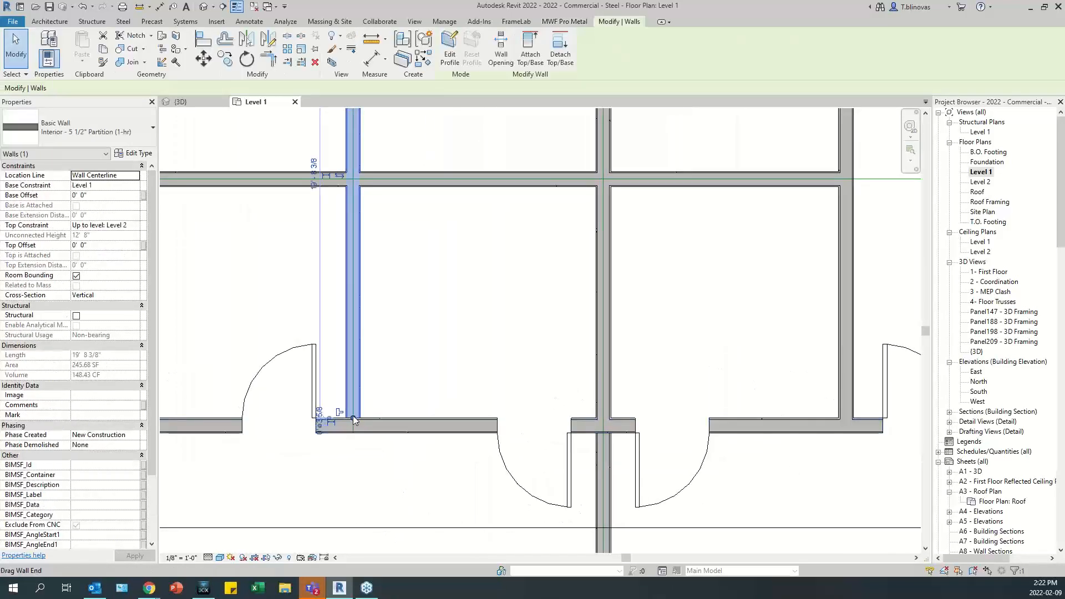
{"action": "scroll", "coordinate": [353, 420], "scroll_direction": "up", "scroll_amount": 2}
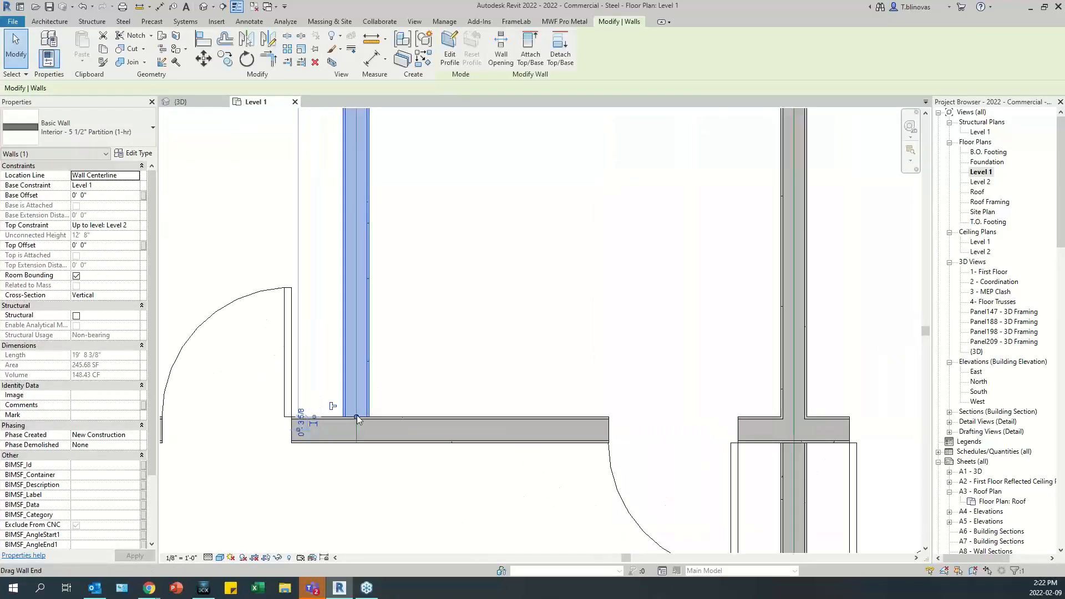
{"action": "right_click", "coordinate": [356, 417]}
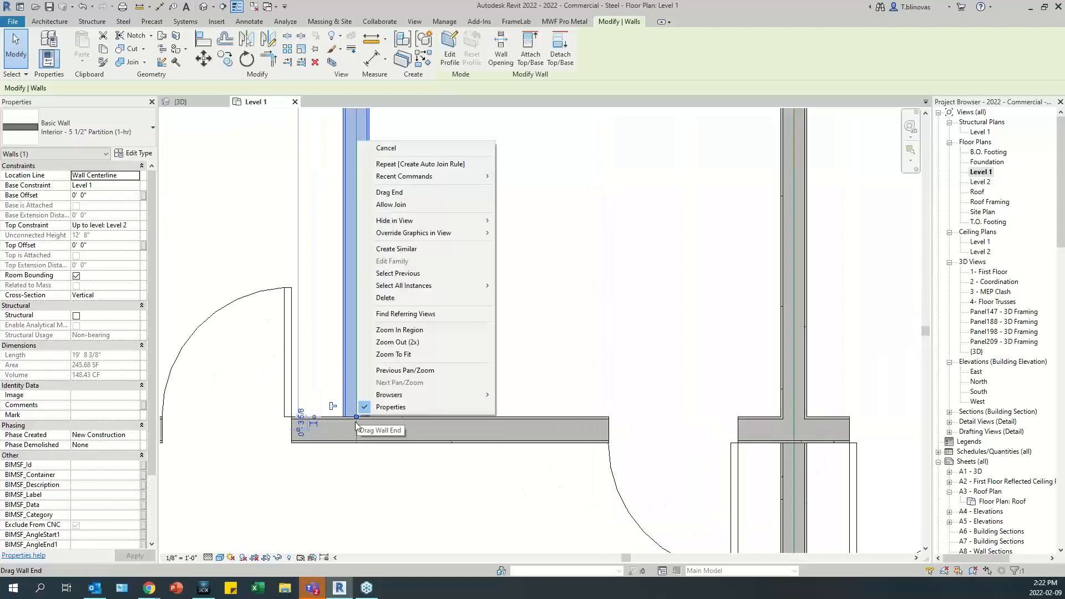
{"action": "left_click", "coordinate": [608, 362]}
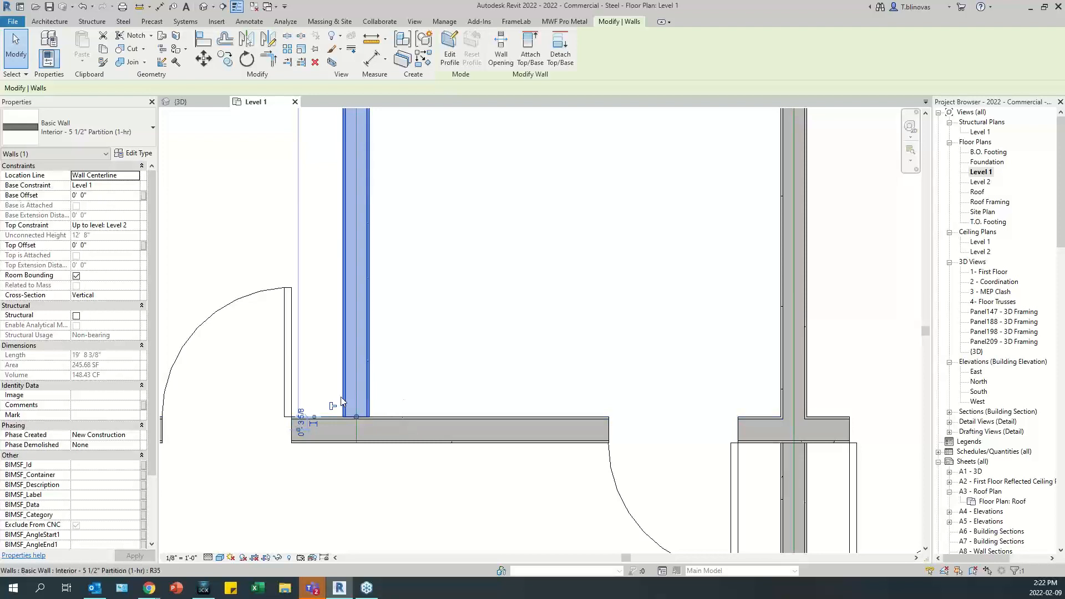
{"action": "left_click", "coordinate": [386, 428]}
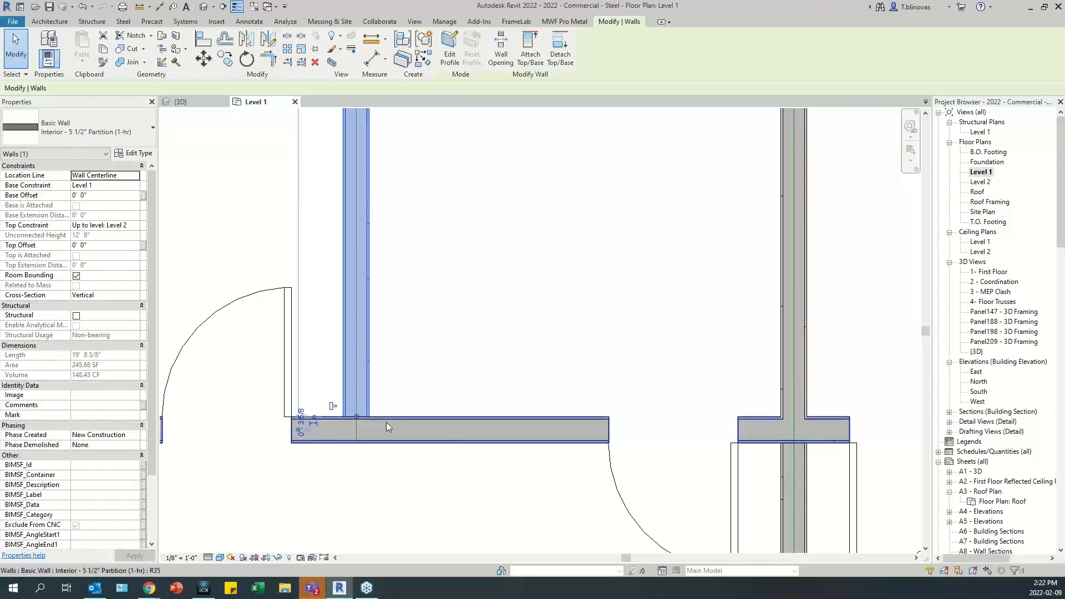
{"action": "left_click", "coordinate": [366, 399]}
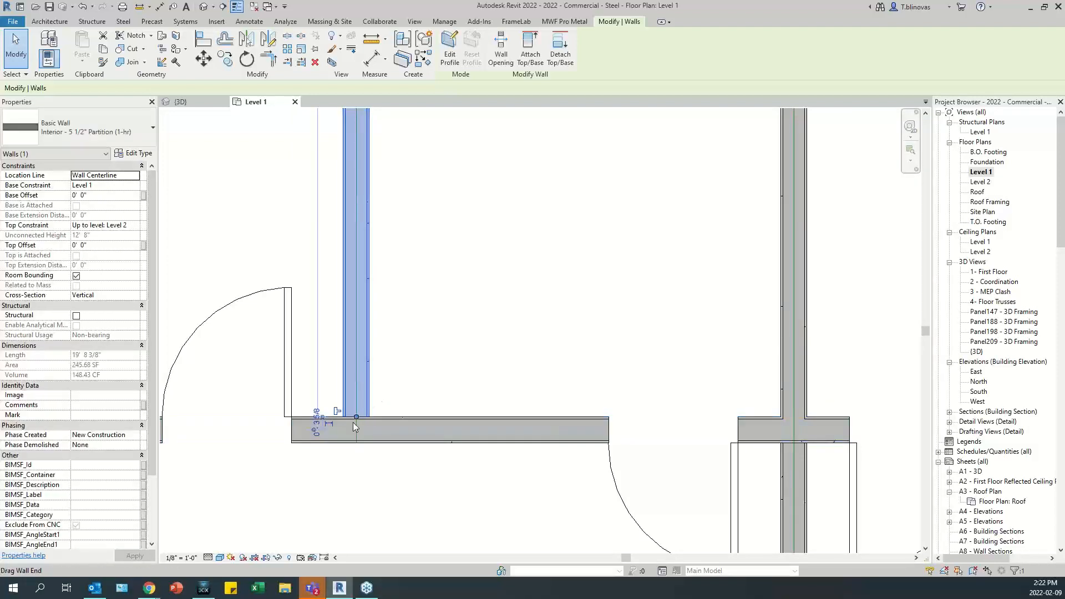
Place an LGS T-ANY TYPICAL B - AT OUTER FACE OF MAIN [J131] join where the next partition meets the corridor wall.
{"action": "scroll", "coordinate": [347, 443], "scroll_direction": "down", "scroll_amount": 2}
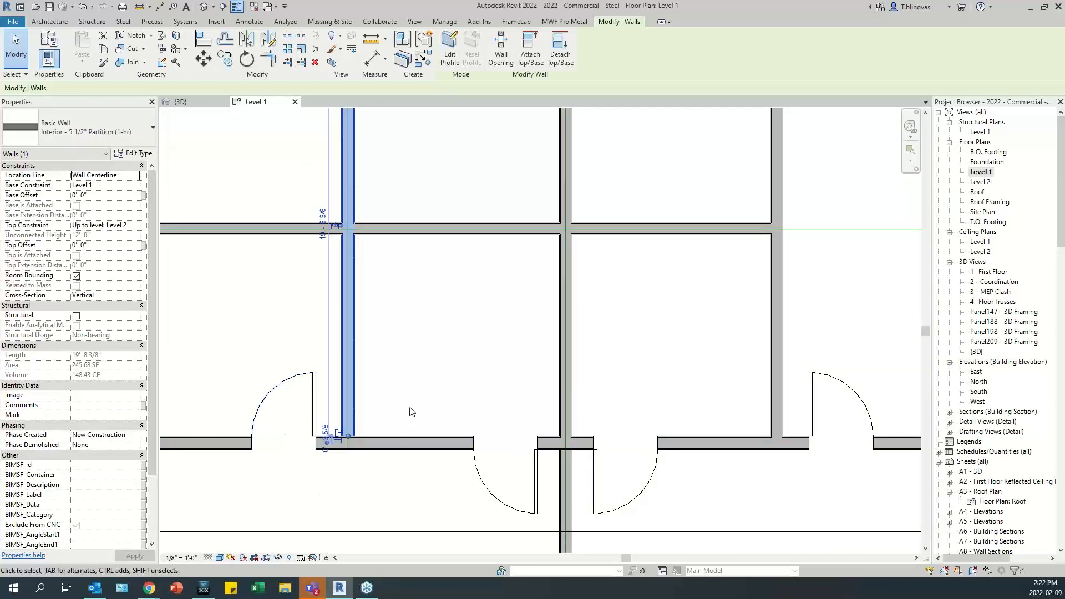
{"action": "middle_click_drag", "start_coordinate": [670, 428], "coordinate": [396, 429]}
{"action": "scroll", "coordinate": [515, 445], "scroll_direction": "up", "scroll_amount": 2}
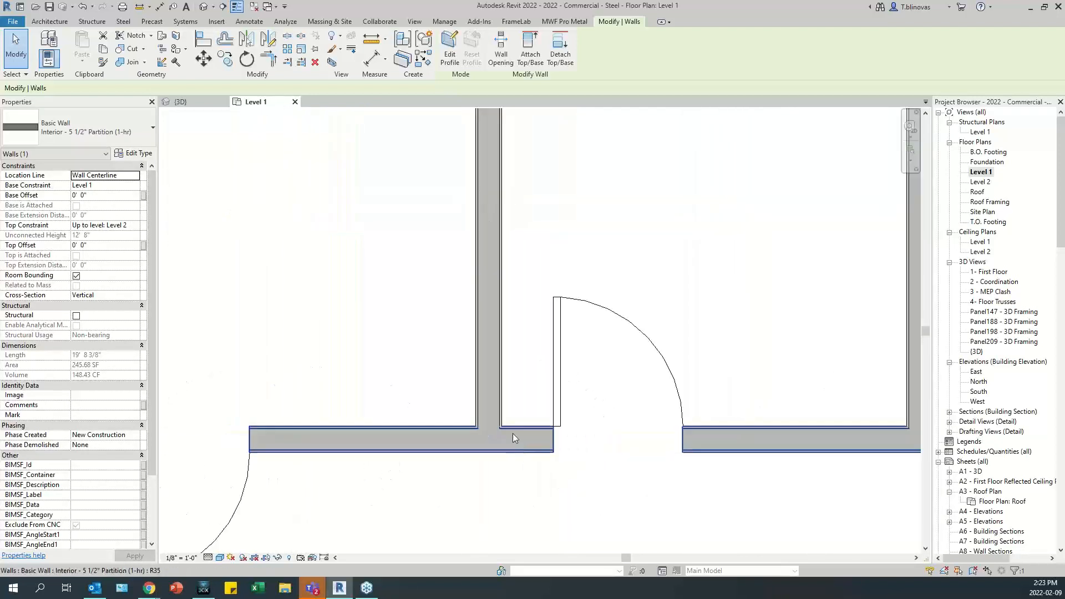
{"action": "left_click_drag", "start_coordinate": [534, 475], "coordinate": [440, 380]}
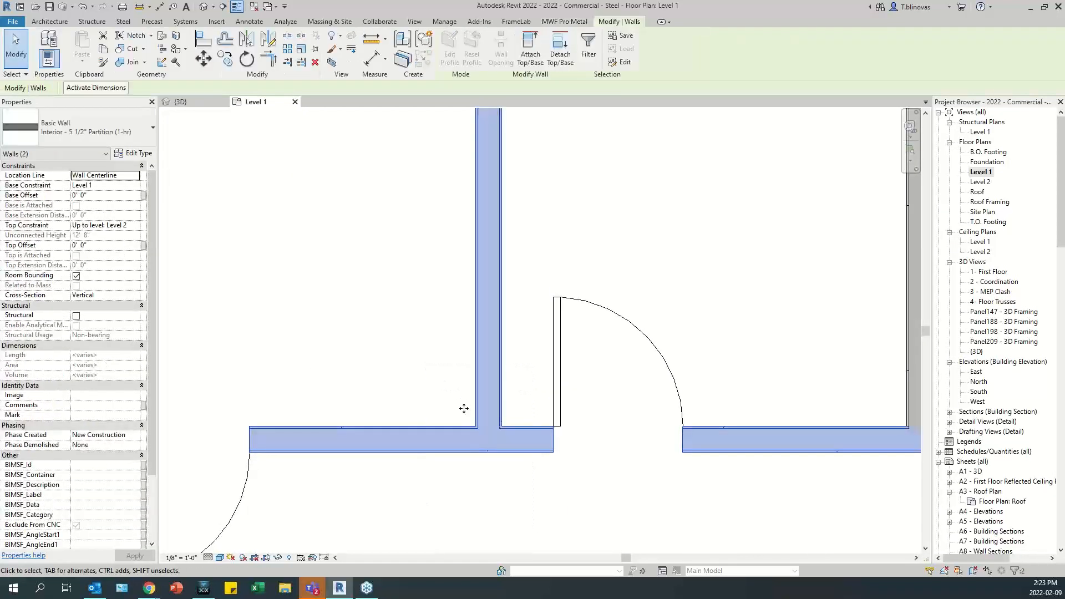
{"action": "left_click", "coordinate": [564, 21]}
{"action": "left_click", "coordinate": [686, 50]}
{"action": "left_click", "coordinate": [669, 76]}
{"action": "left_click", "coordinate": [375, 179]}
{"action": "left_click", "coordinate": [515, 169]}
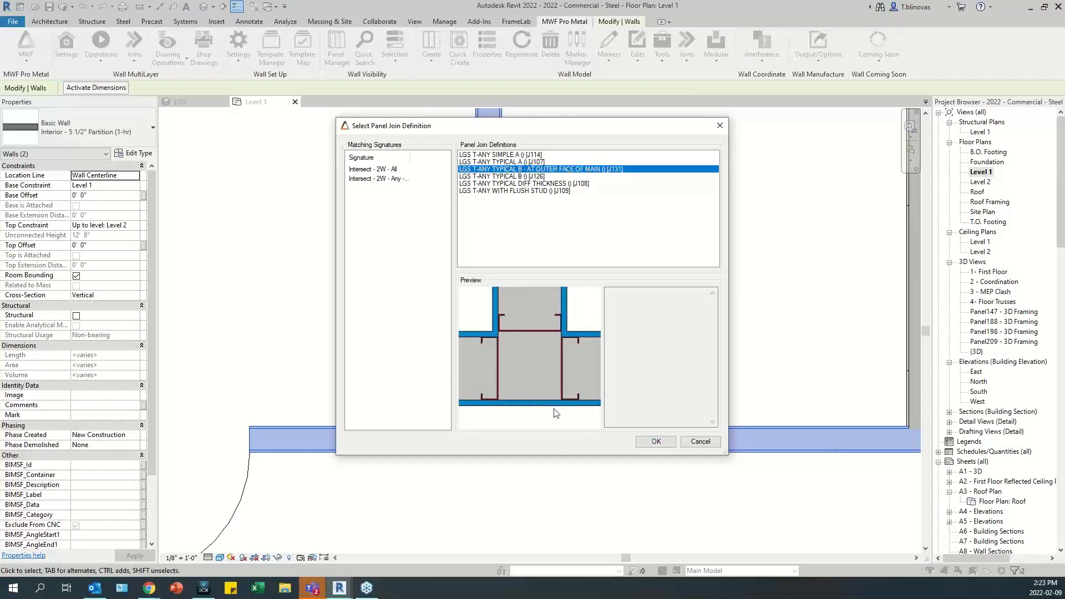
{"action": "left_click", "coordinate": [656, 442]}
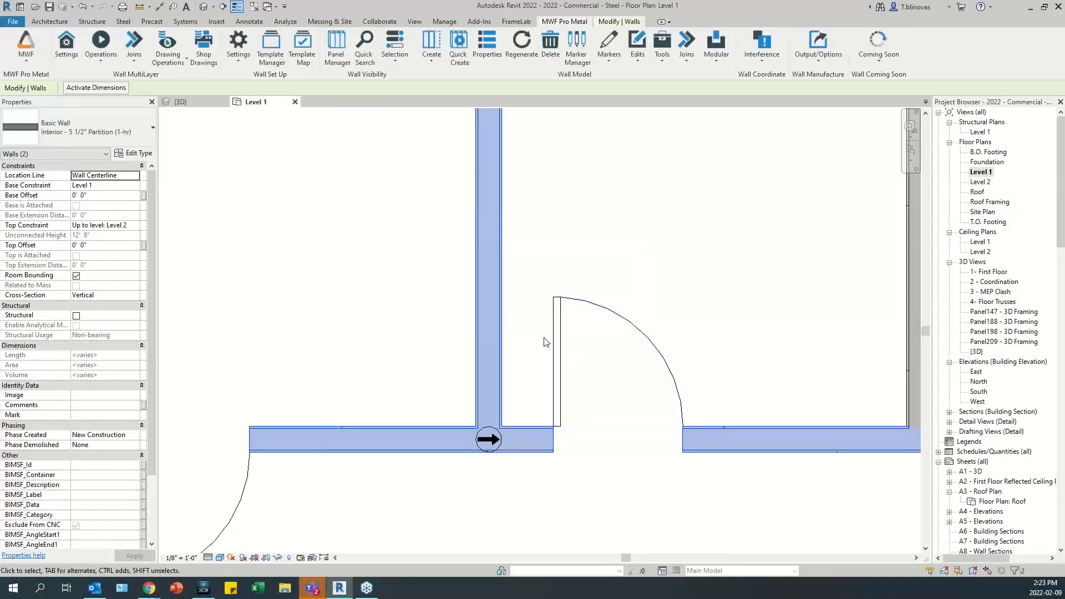
Delete the join marker just placed at the T-intersection.
{"action": "left_click", "coordinate": [494, 508]}
{"action": "left_click", "coordinate": [488, 440]}
{"action": "key", "text": "Delete"}
Create an auto join rule for the two T-intersection walls with LGS T-ANY TYPICAL A [J107] in the Panels Auto Join Webinar rule set.
{"action": "left_click_drag", "start_coordinate": [526, 386], "coordinate": [443, 465]}
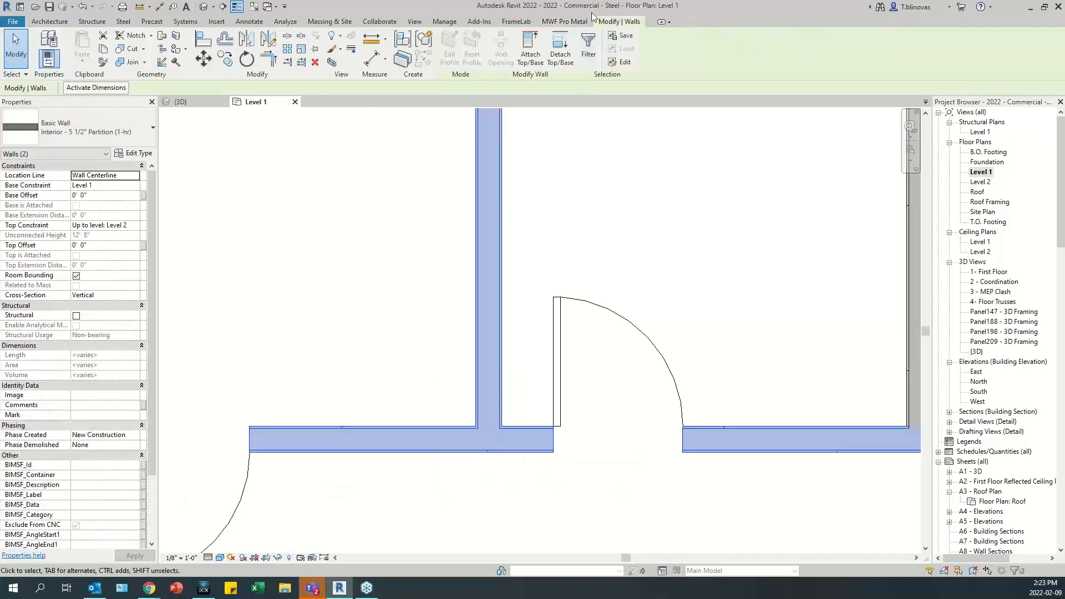
{"action": "left_click", "coordinate": [574, 21]}
{"action": "left_click", "coordinate": [686, 53]}
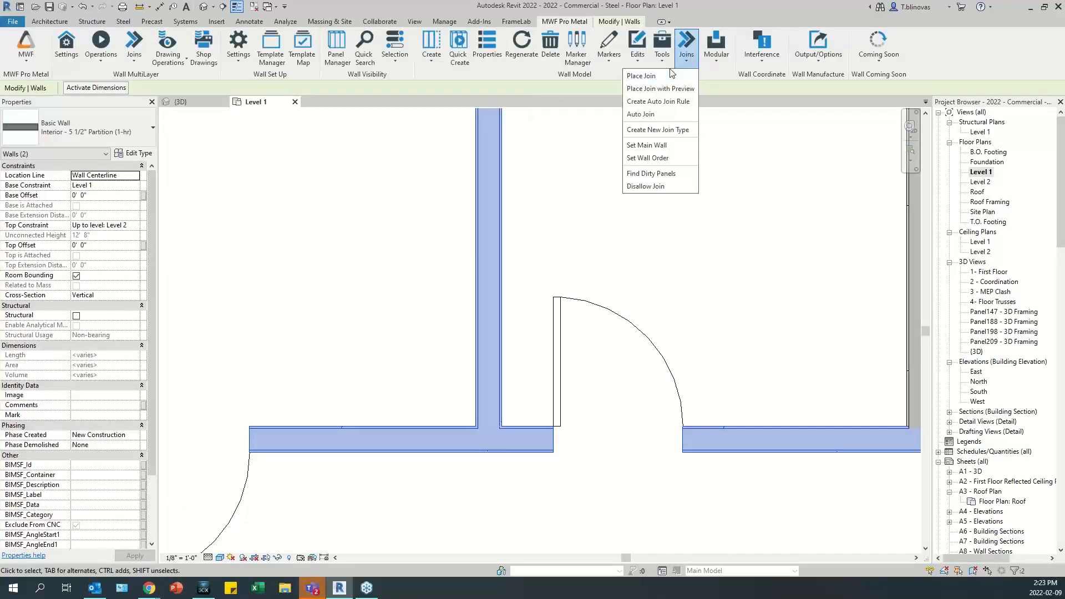
{"action": "left_click", "coordinate": [688, 102]}
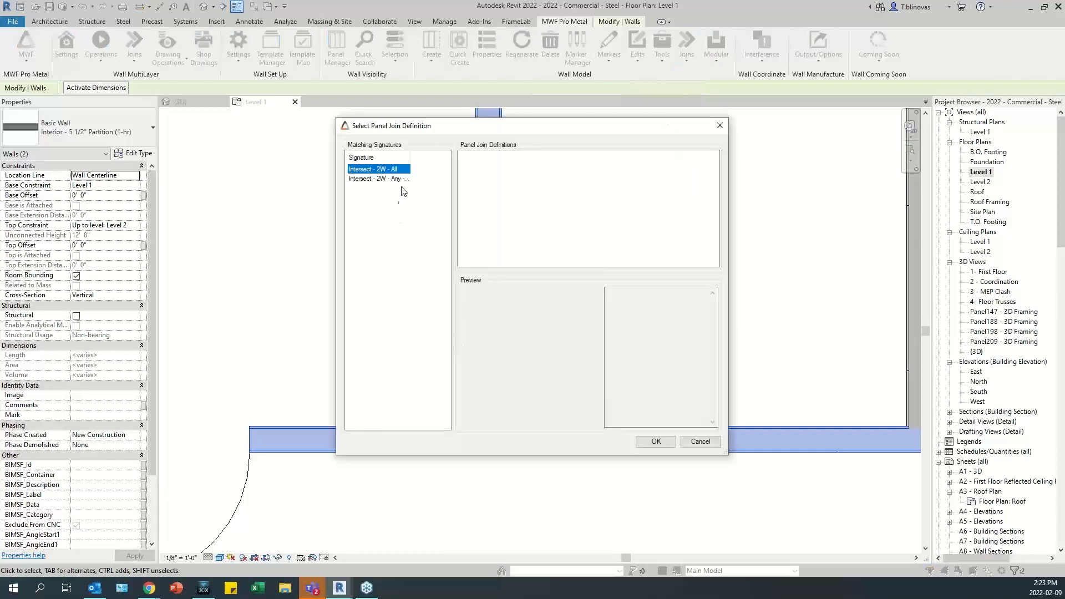
{"action": "left_click", "coordinate": [393, 179]}
{"action": "left_click", "coordinate": [544, 168]}
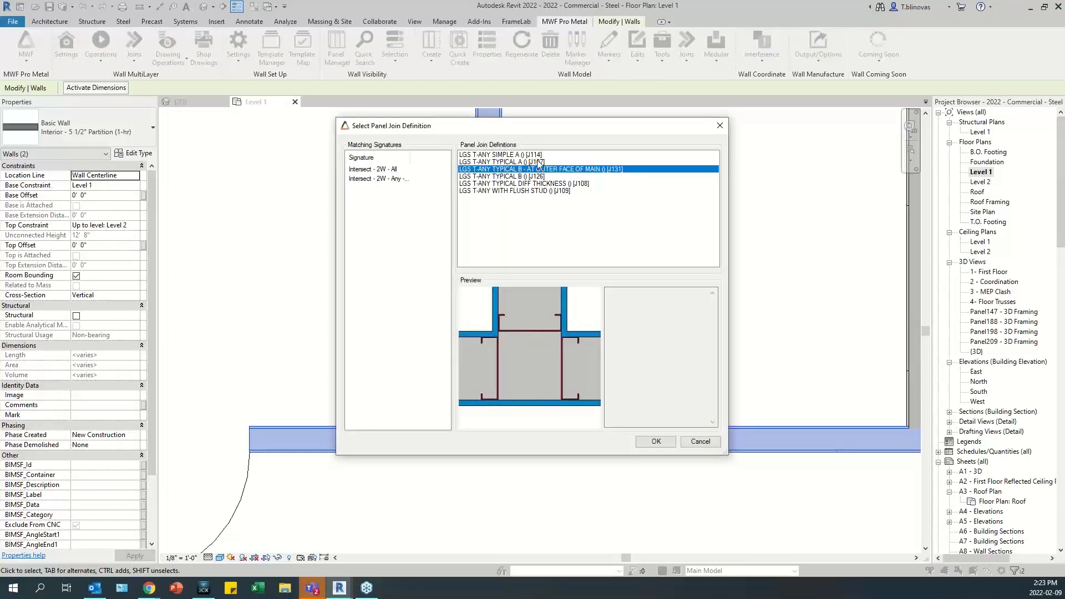
{"action": "left_click", "coordinate": [536, 162]}
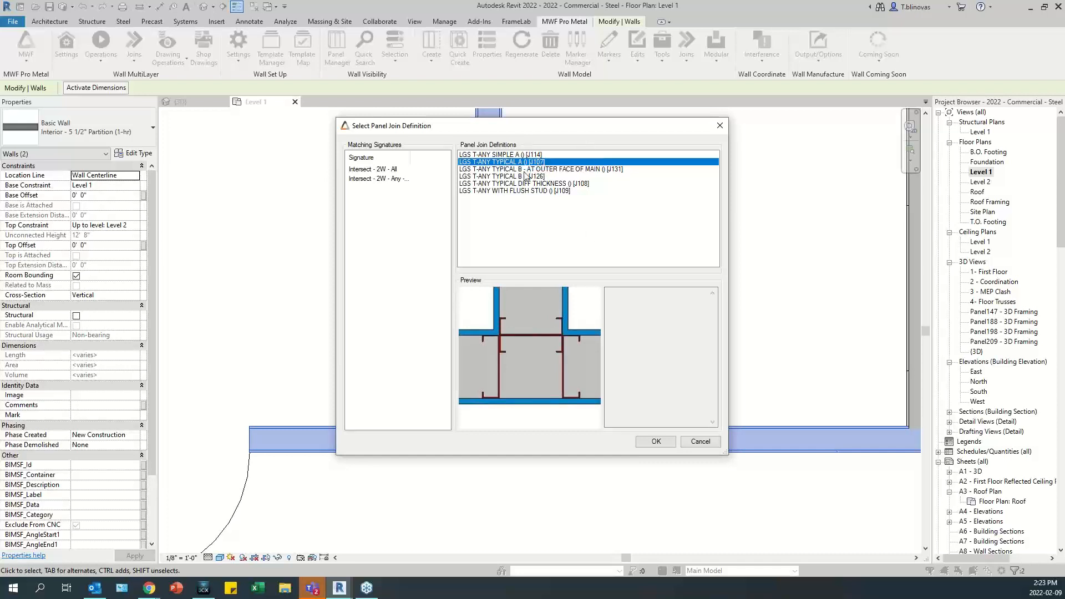
{"action": "left_click", "coordinate": [654, 442]}
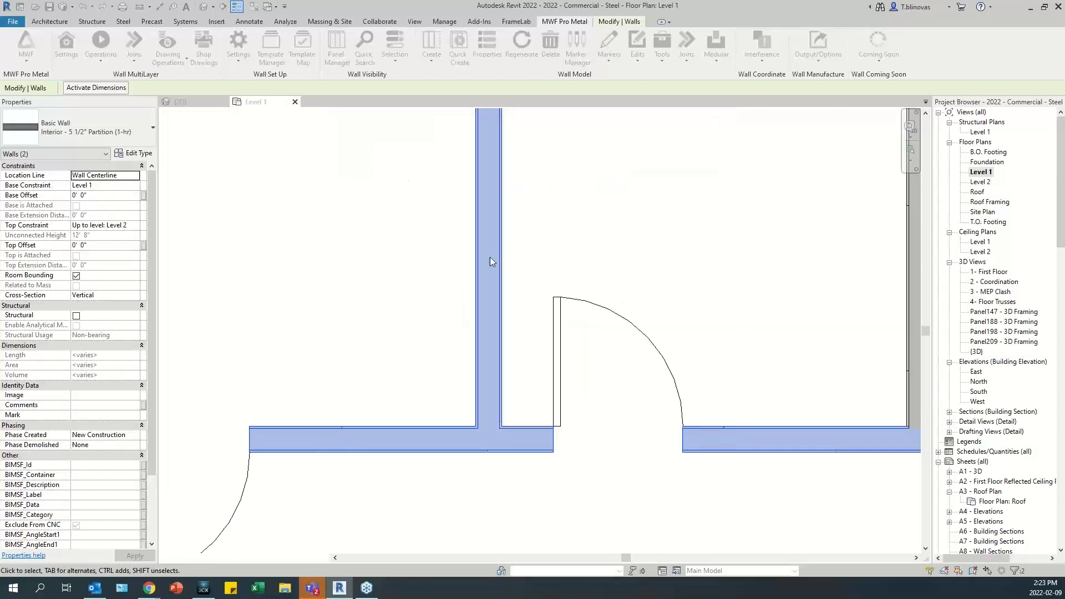
{"action": "left_click", "coordinate": [484, 298]}
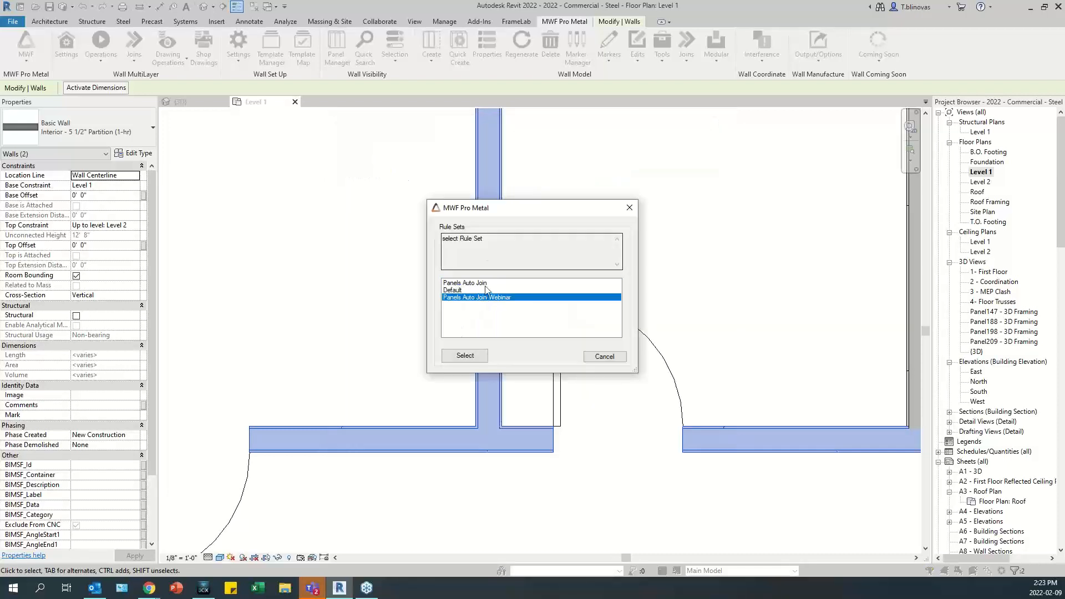
{"action": "left_click", "coordinate": [465, 356]}
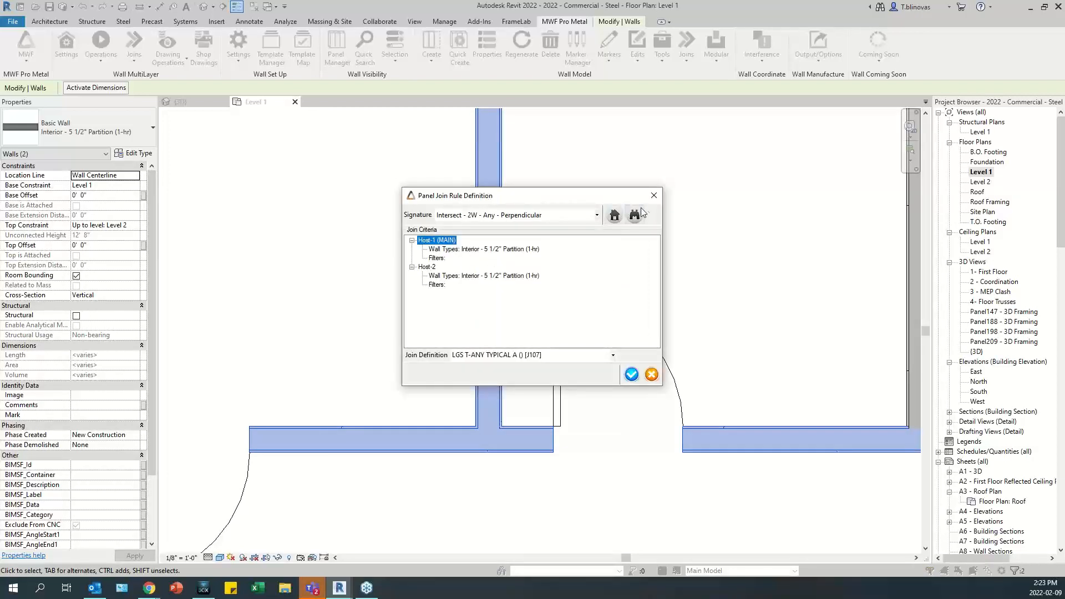
Replace the Host-1 (MAIN) wall type in the T-intersection rule with the blank entry.
{"action": "left_click", "coordinate": [615, 217]}
{"action": "left_click_drag", "start_coordinate": [617, 309], "coordinate": [617, 291]}
{"action": "left_click", "coordinate": [460, 290]}
{"action": "left_click", "coordinate": [463, 356]}
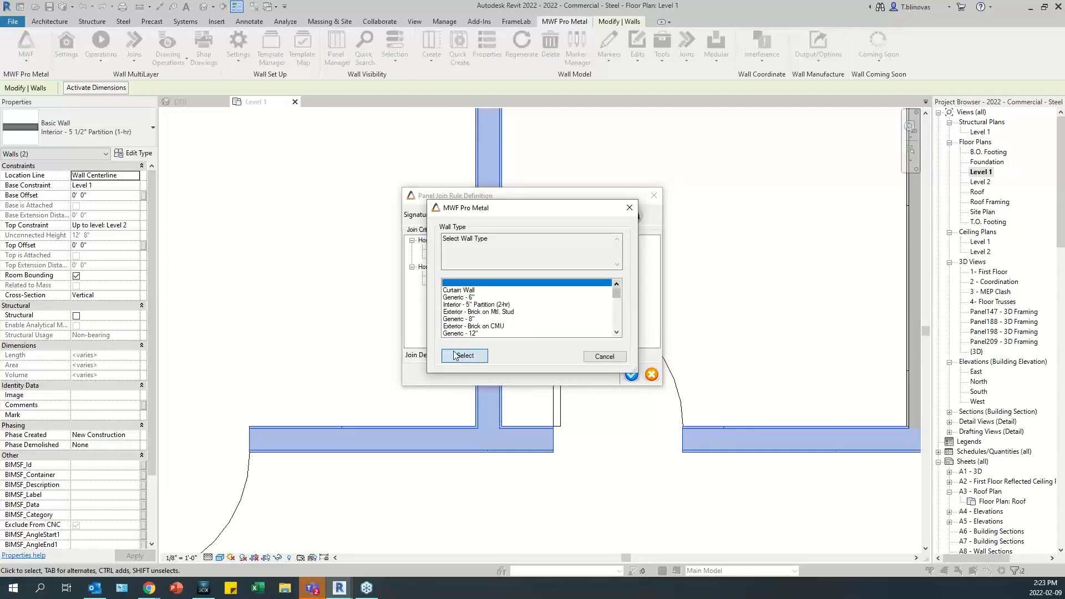
Replace the Host-2 wall type in the T-intersection rule with the blank entry and save the rule.
{"action": "left_click", "coordinate": [613, 218]}
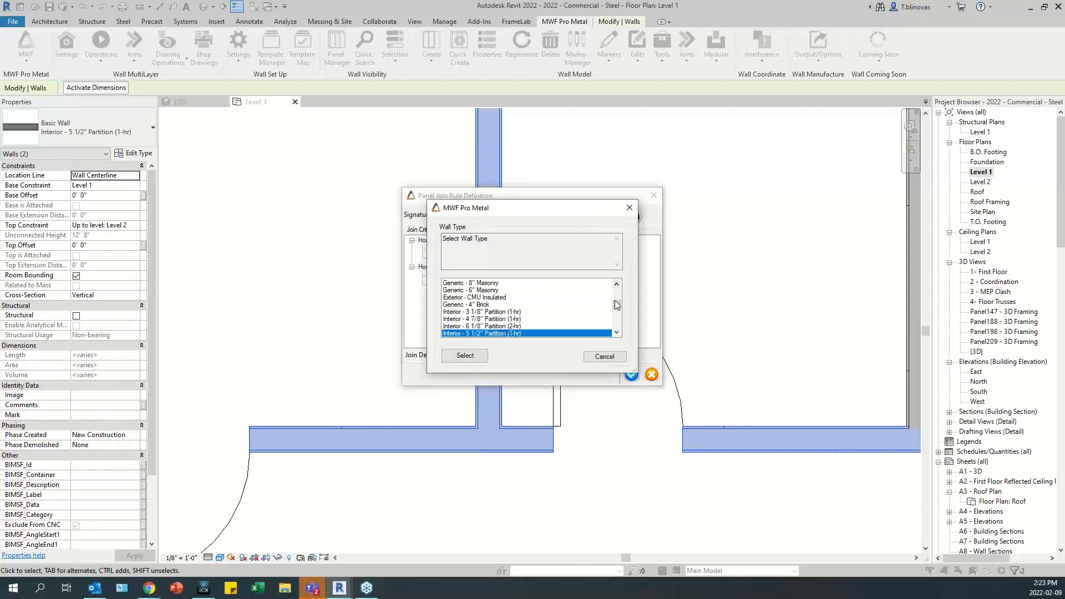
{"action": "left_click_drag", "start_coordinate": [617, 309], "coordinate": [617, 292]}
{"action": "left_click", "coordinate": [453, 289]}
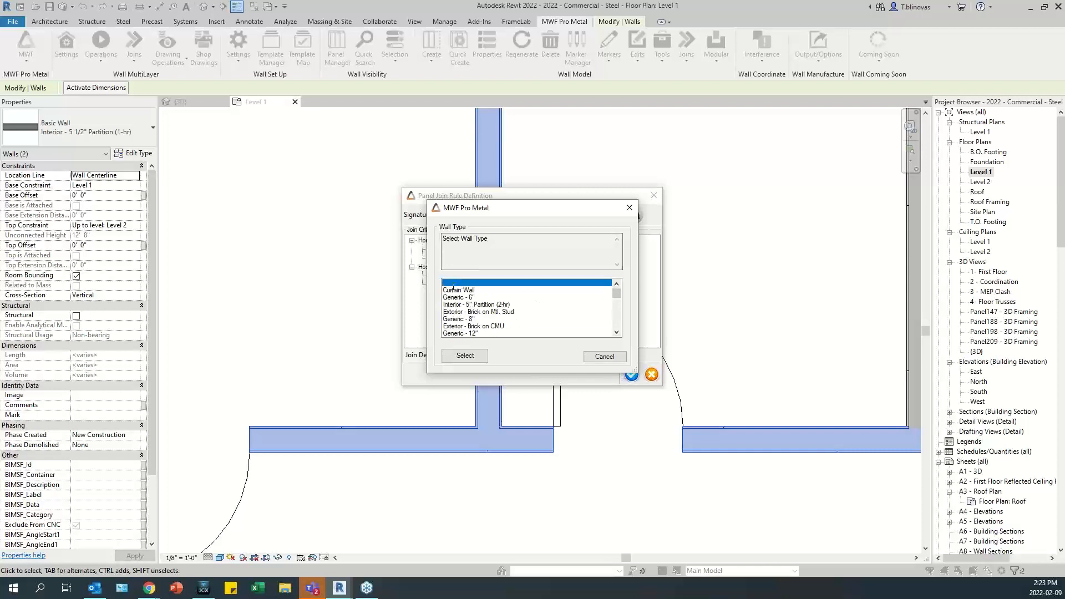
{"action": "left_click", "coordinate": [461, 357]}
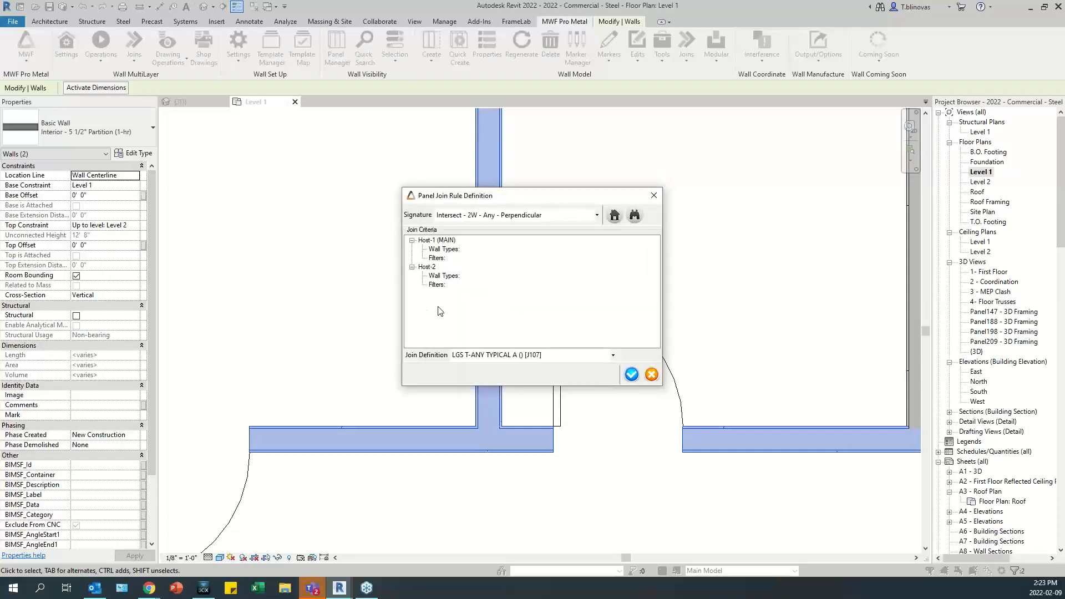
{"action": "left_click", "coordinate": [631, 374]}
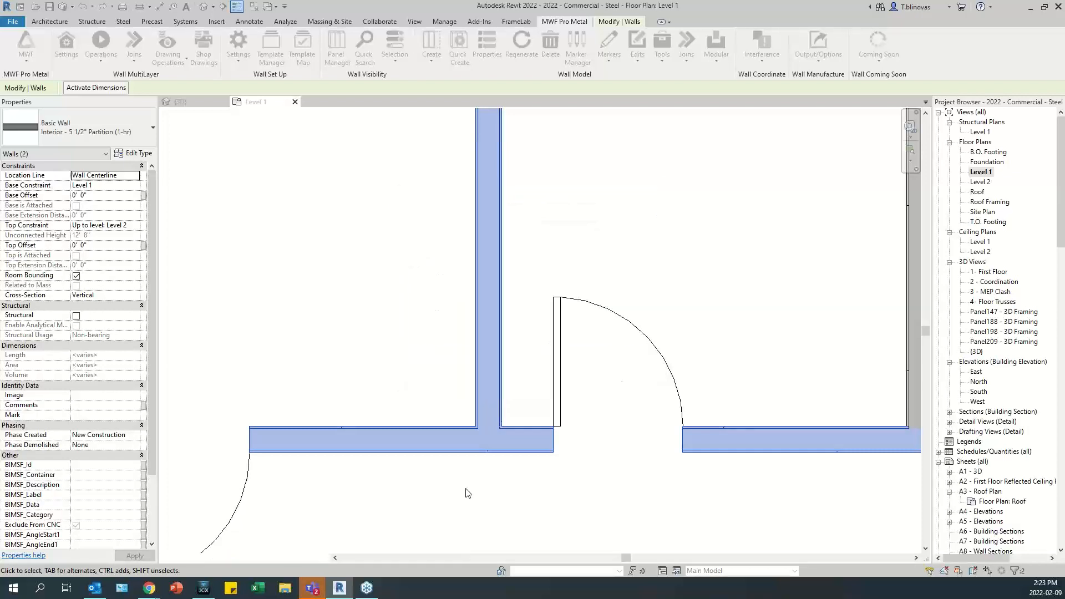
{"action": "scroll", "coordinate": [528, 483], "scroll_direction": "down", "scroll_amount": 4}
{"action": "middle_click_drag", "start_coordinate": [510, 442], "coordinate": [580, 406]}
{"action": "left_click", "coordinate": [560, 391]}
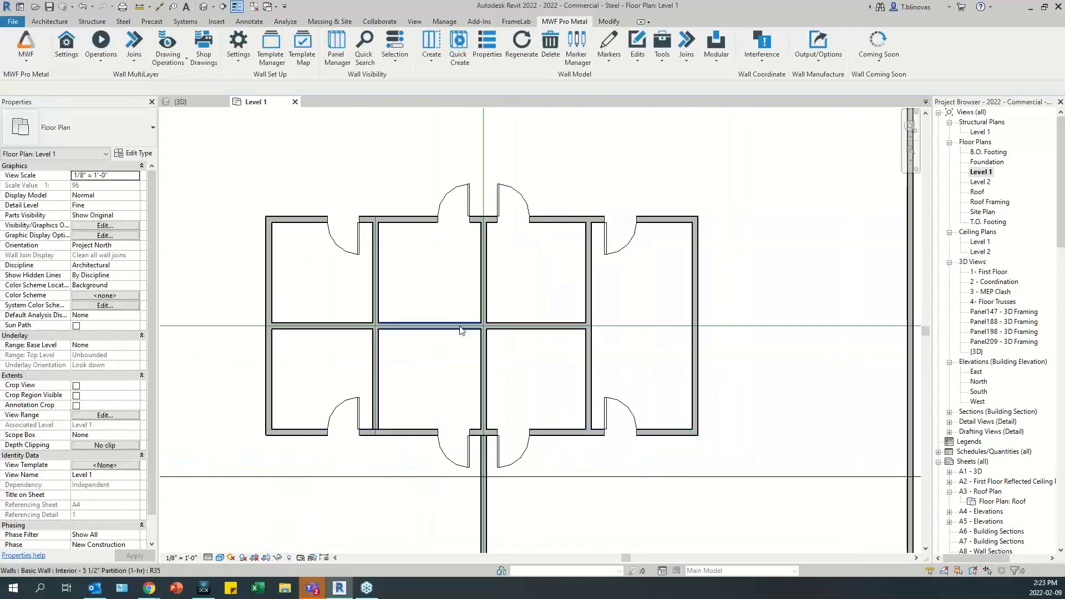
{"action": "scroll", "coordinate": [358, 335], "scroll_direction": "up", "scroll_amount": 3}
{"action": "left_click_drag", "start_coordinate": [470, 291], "coordinate": [400, 383]}
{"action": "left_click", "coordinate": [571, 22]}
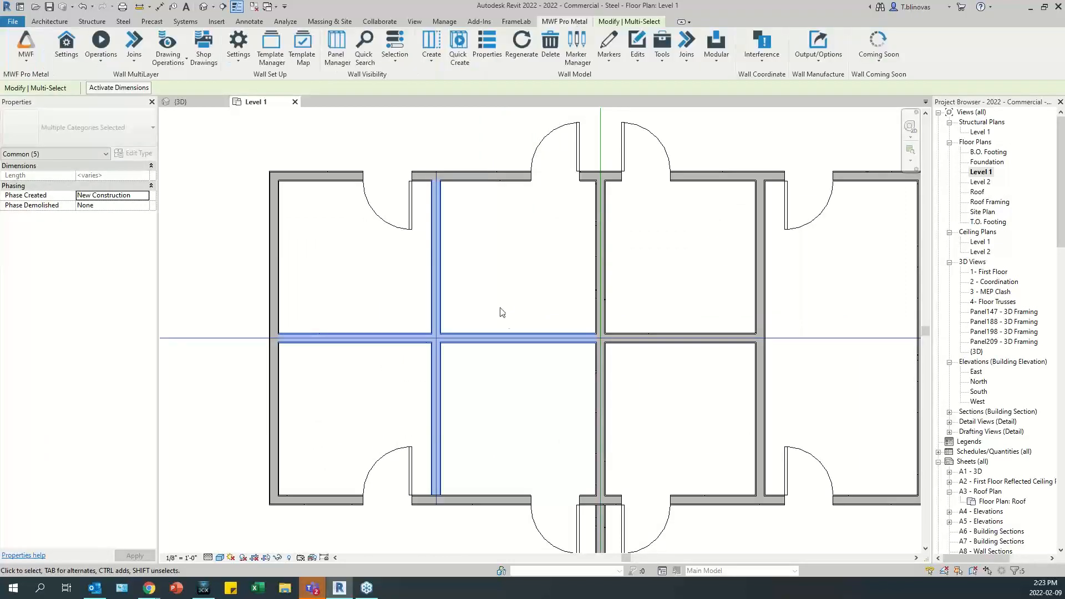
{"action": "middle_click_drag", "start_coordinate": [504, 320], "coordinate": [444, 304]}
{"action": "left_click", "coordinate": [685, 62]}
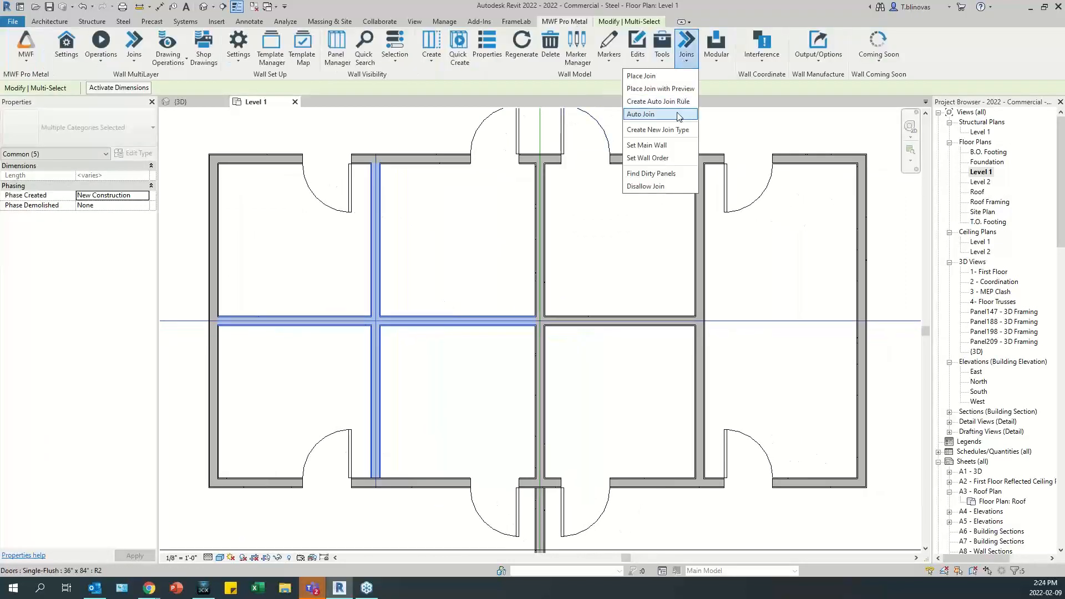
{"action": "left_click", "coordinate": [672, 104]}
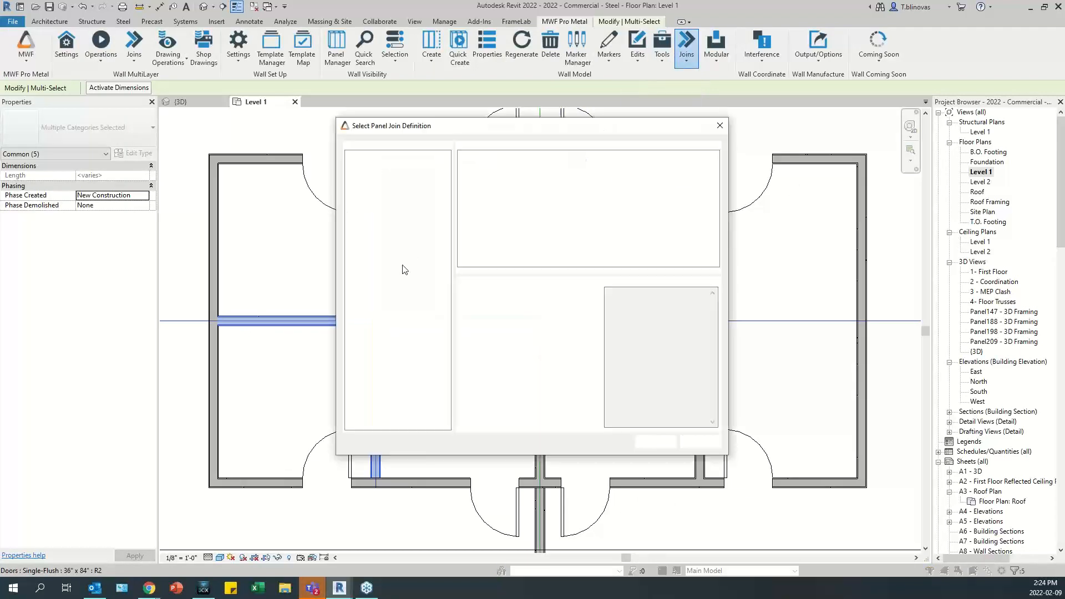
{"action": "left_click", "coordinate": [390, 178]}
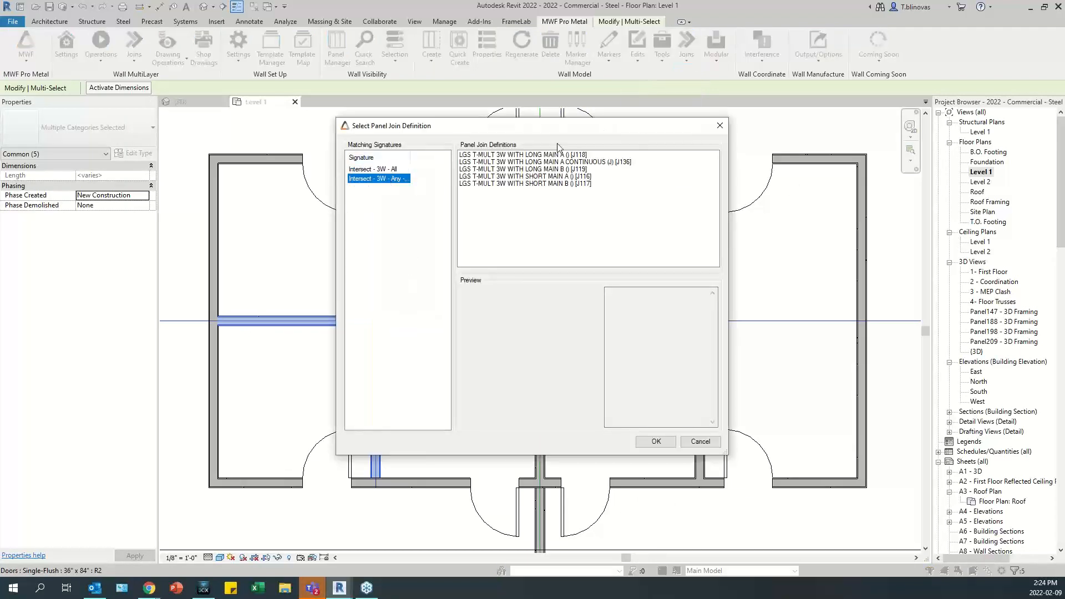
{"action": "left_click", "coordinate": [720, 126]}
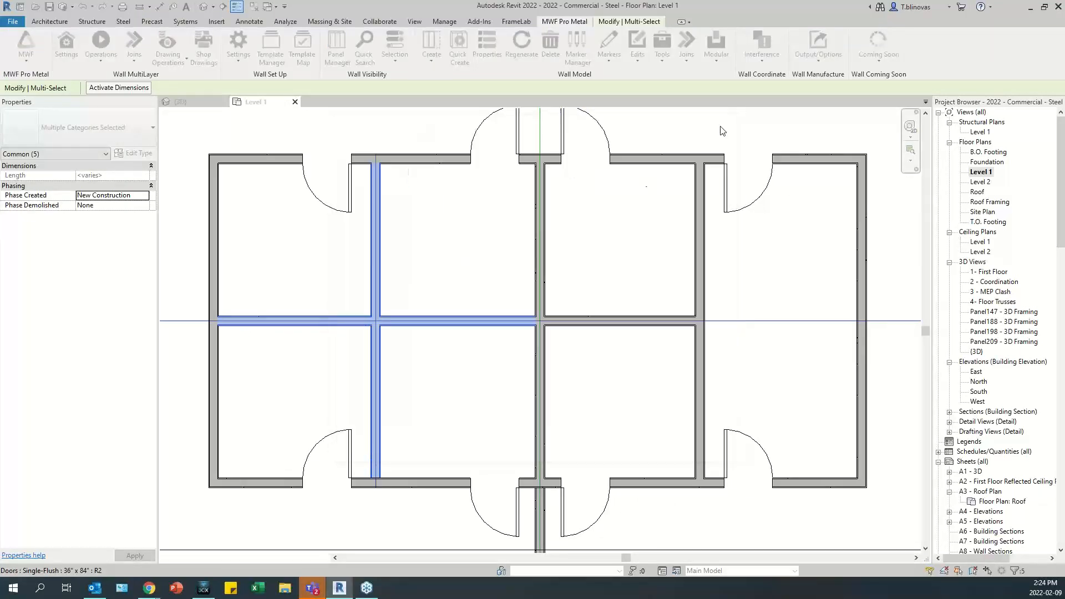
Delete the continuous vertical partition that crosses the central horizontal partition between the two western rooms on each side.
{"action": "left_click", "coordinate": [382, 355]}
{"action": "scroll", "coordinate": [338, 306], "scroll_direction": "up", "scroll_amount": 3}
{"action": "scroll", "coordinate": [435, 319], "scroll_direction": "down", "scroll_amount": 1}
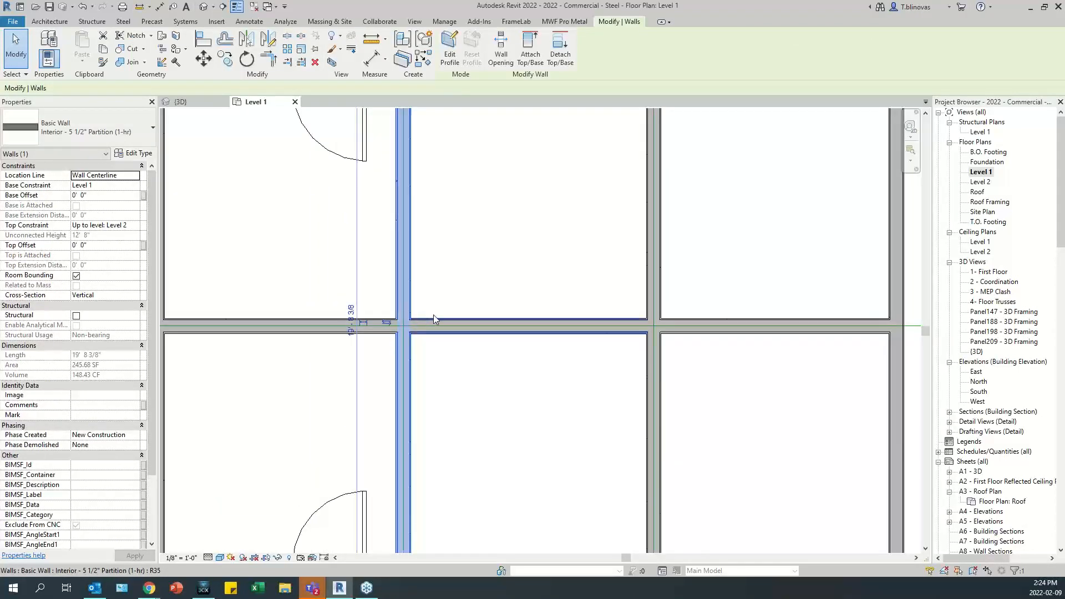
{"action": "scroll", "coordinate": [434, 320], "scroll_direction": "down", "scroll_amount": 2}
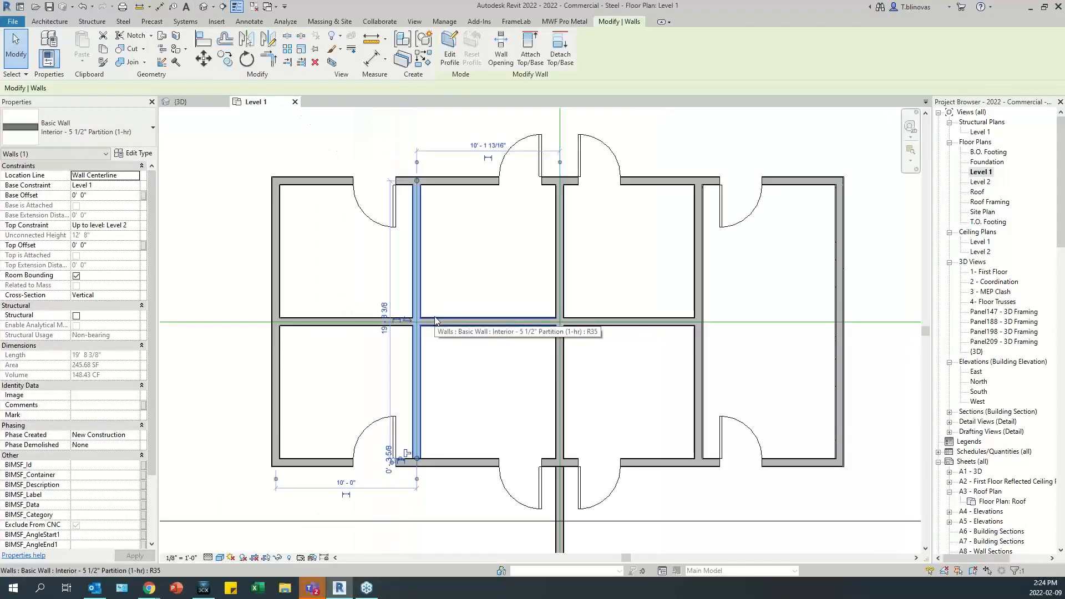
{"action": "left_click", "coordinate": [420, 322]}
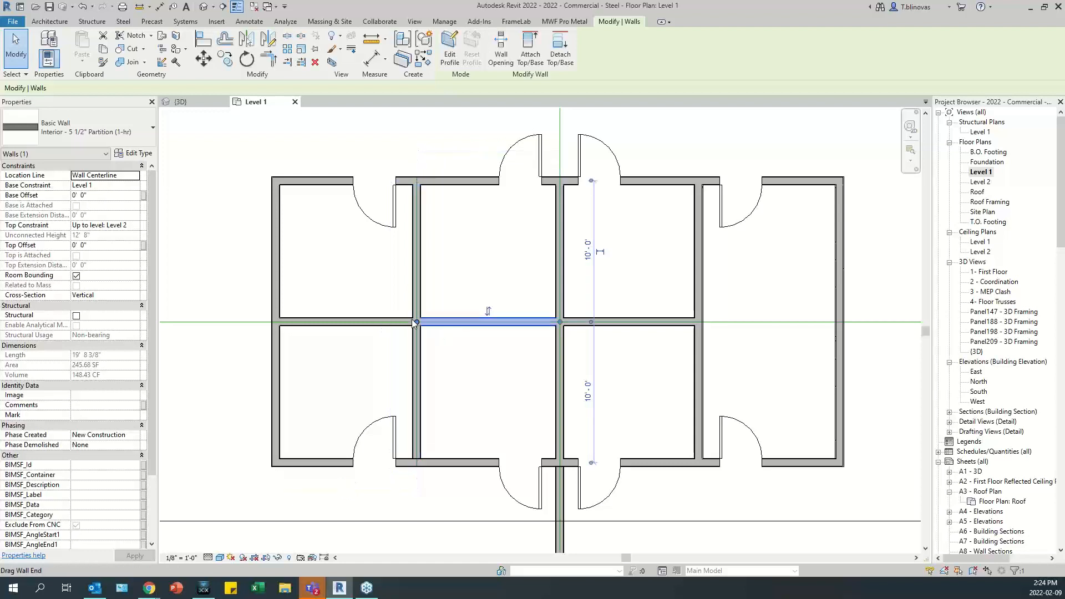
{"action": "left_click", "coordinate": [405, 321]}
{"action": "left_click", "coordinate": [422, 348]}
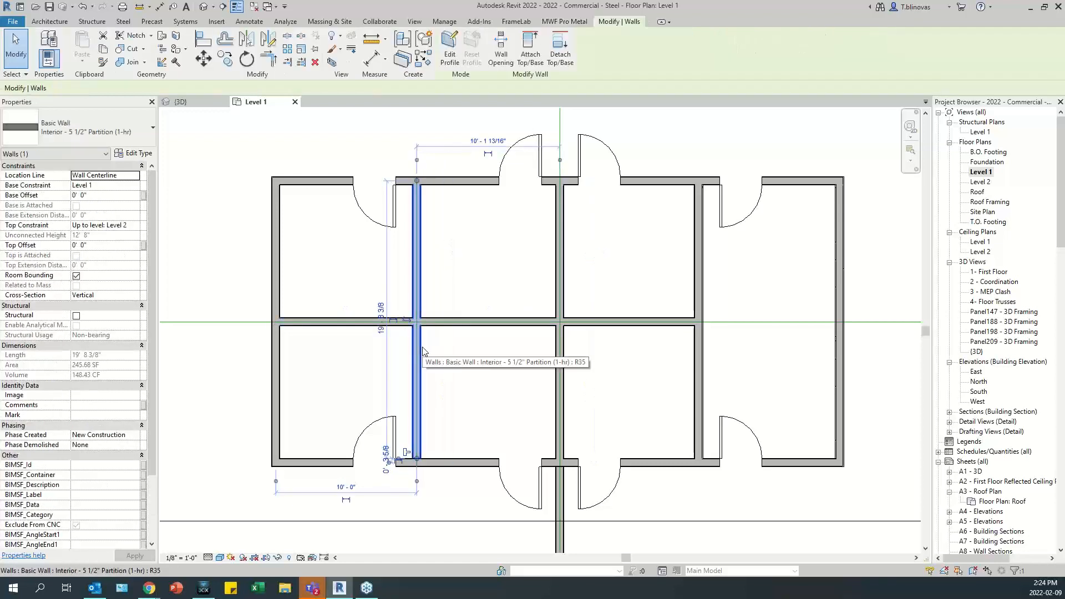
{"action": "key", "text": "Delete"}
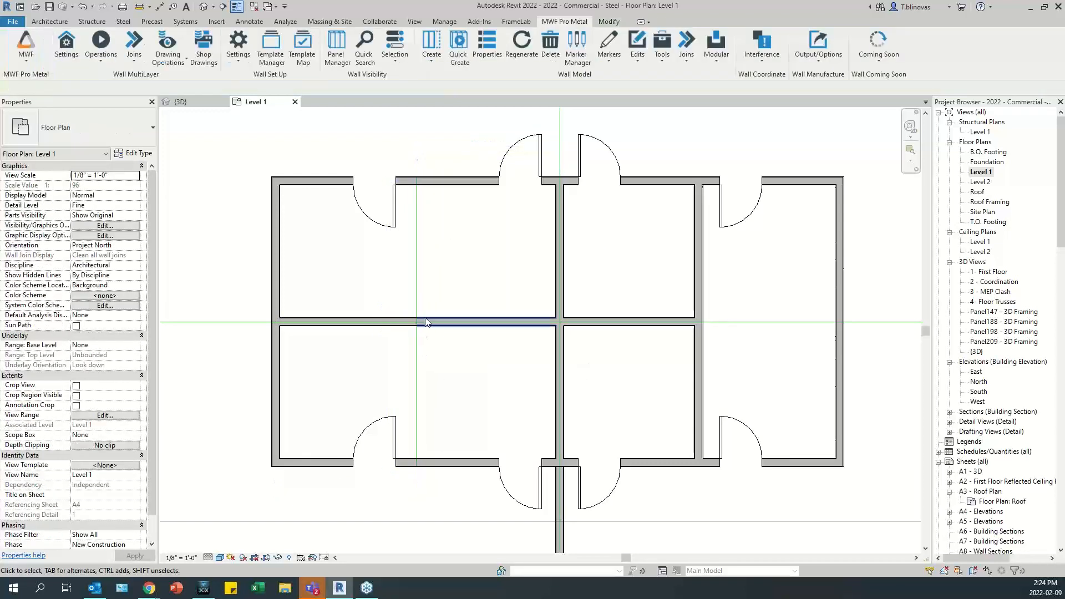
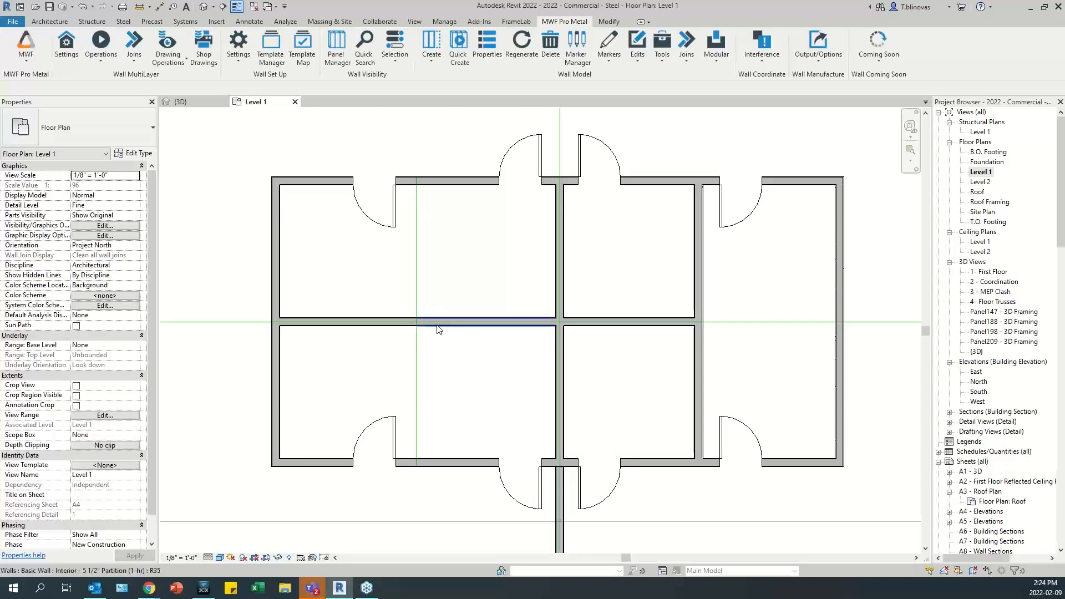
{"action": "left_click", "coordinate": [438, 328]}
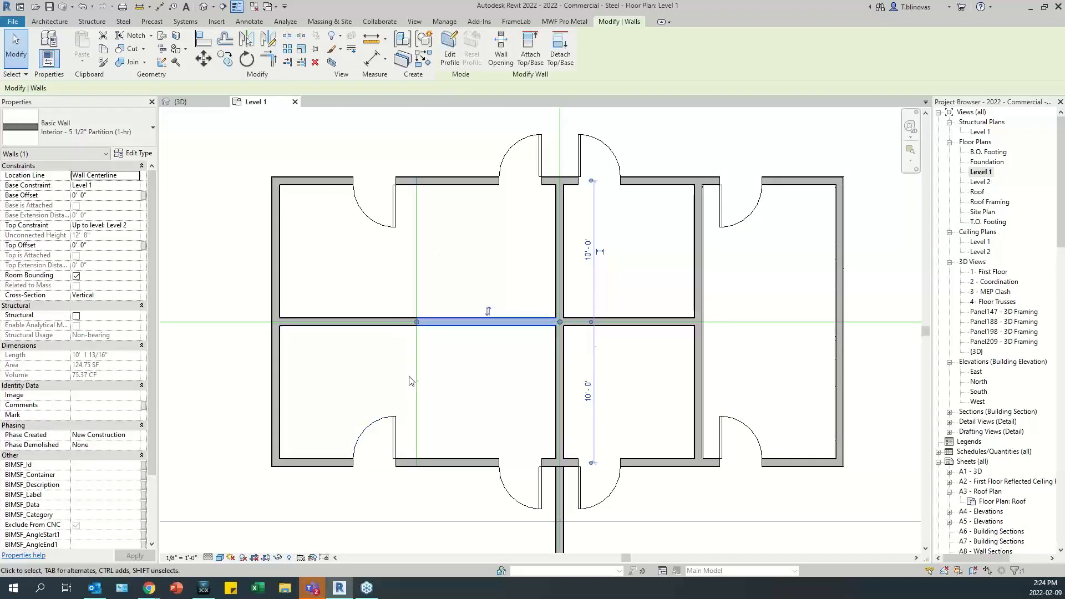
{"action": "left_click", "coordinate": [559, 242]}
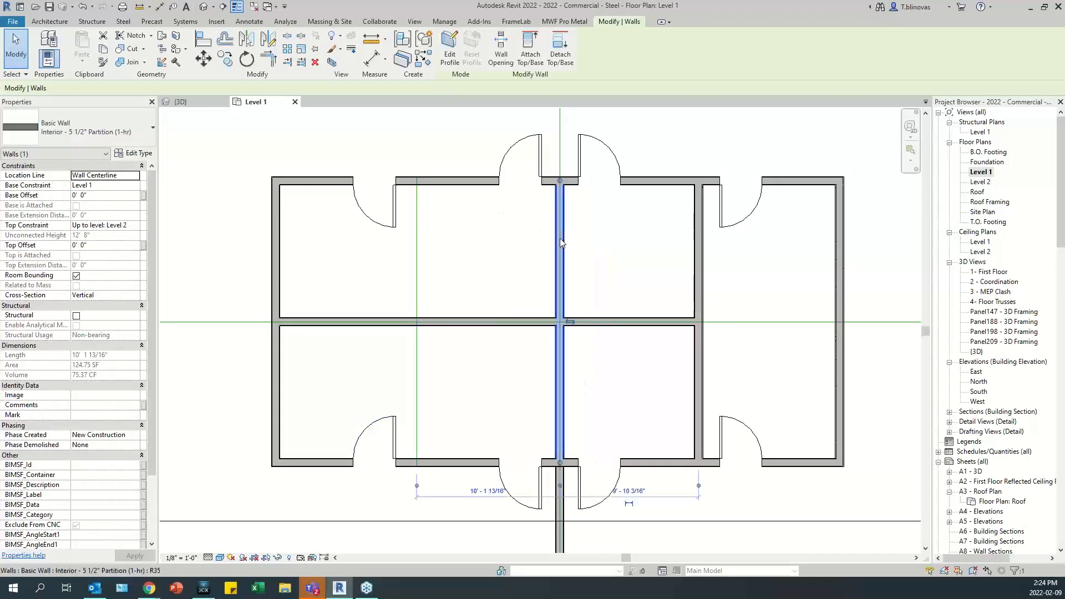
{"action": "left_click", "coordinate": [515, 268]}
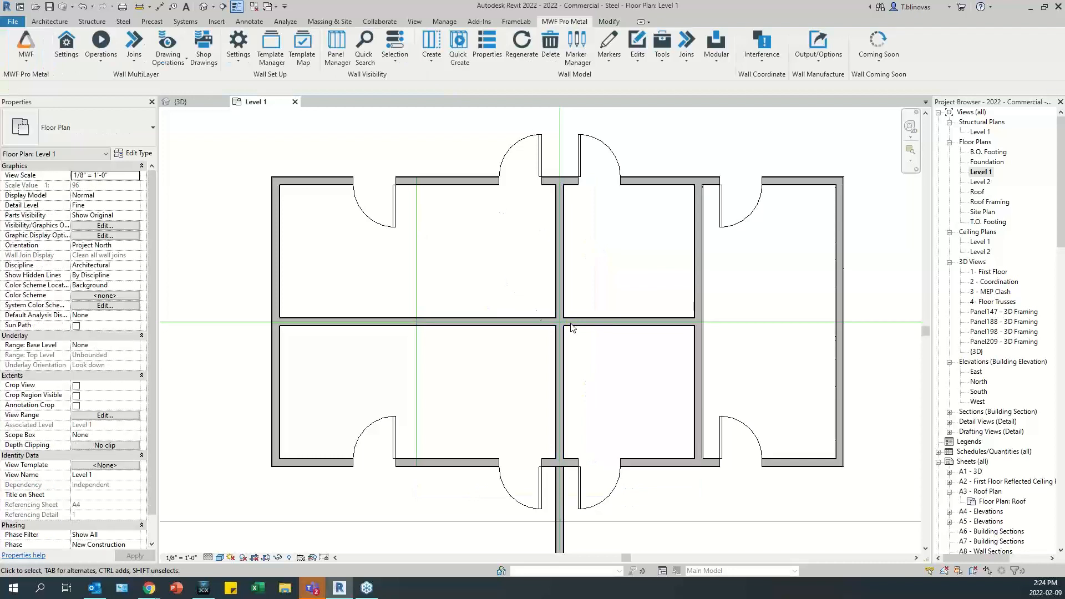
Draw an Interior - 5 1/2" Partition (1-hr) wall from the upper horizontal wall down to the central partition, where the deleted vertical wall stood.
{"action": "left_click", "coordinate": [411, 323]}
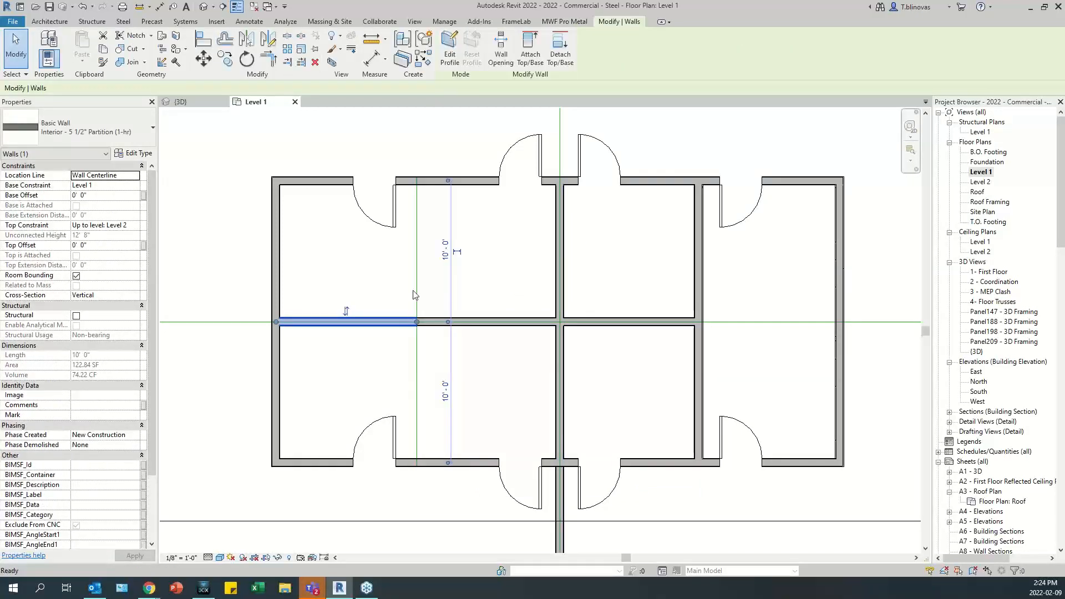
{"action": "key", "text": "c"}
{"action": "key", "text": "s"}
{"action": "scroll", "coordinate": [429, 345], "scroll_direction": "up", "scroll_amount": 3}
{"action": "scroll", "coordinate": [429, 346], "scroll_direction": "up", "scroll_amount": 1}
{"action": "left_click", "coordinate": [406, 154]}
{"action": "left_click", "coordinate": [405, 424]}
{"action": "scroll", "coordinate": [385, 349], "scroll_direction": "down", "scroll_amount": 2}
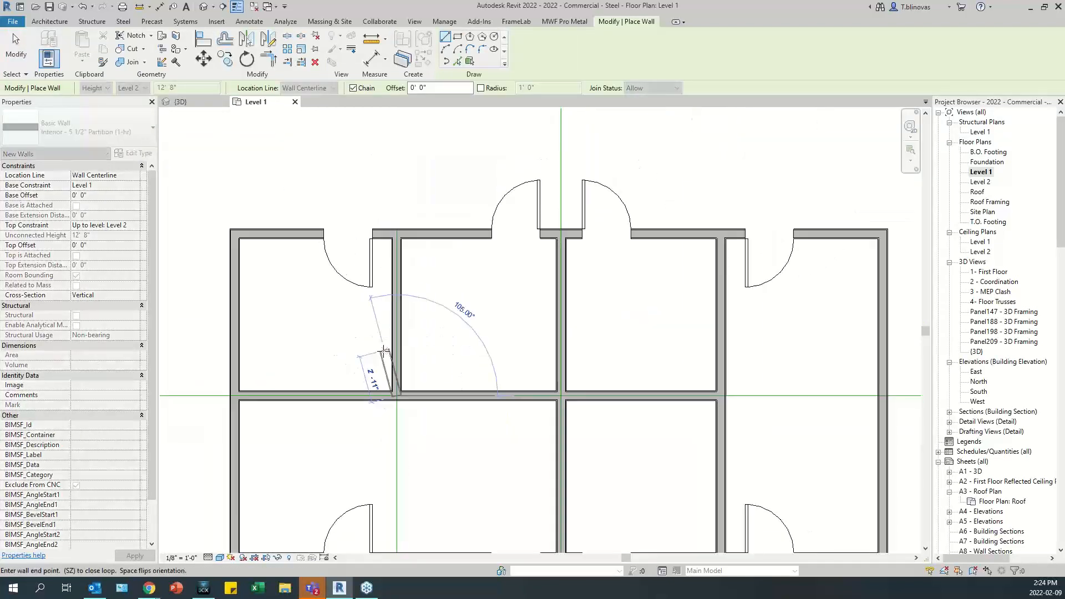
Draw a vertical Interior - 5 1/2" Partition (1-hr) wall from the horizontal interior wall down to the lower exterior wall.
{"action": "key", "text": "Escape"}
{"action": "middle_click_drag", "start_coordinate": [410, 443], "coordinate": [399, 375]}
{"action": "scroll", "coordinate": [399, 375], "scroll_direction": "up", "scroll_amount": 2}
{"action": "left_click", "coordinate": [410, 320]}
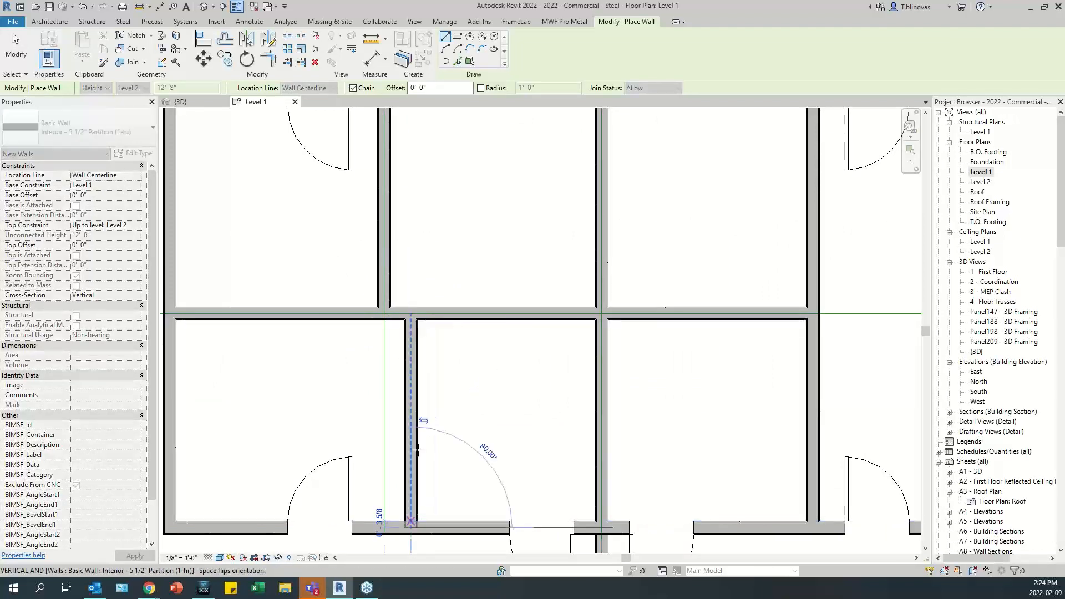
{"action": "left_click", "coordinate": [411, 521]}
{"action": "key", "text": "Escape"}
Align the new lower partition's face with the matching face of the vertical partition above it.
{"action": "scroll", "coordinate": [410, 319], "scroll_direction": "up", "scroll_amount": 2}
{"action": "middle_click_drag", "start_coordinate": [396, 377], "coordinate": [382, 445]}
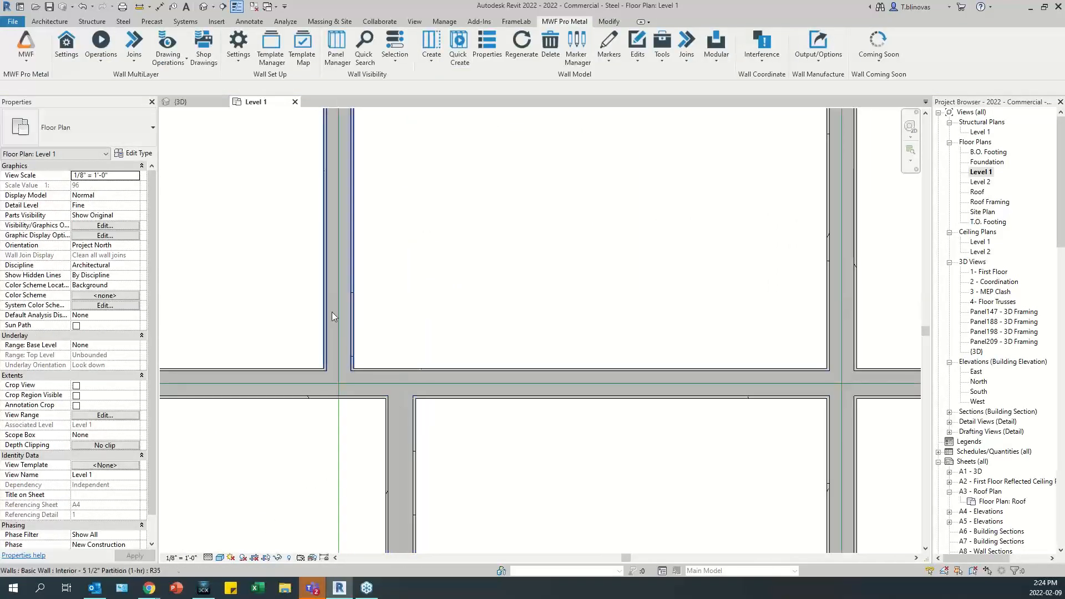
{"action": "key", "text": "l"}
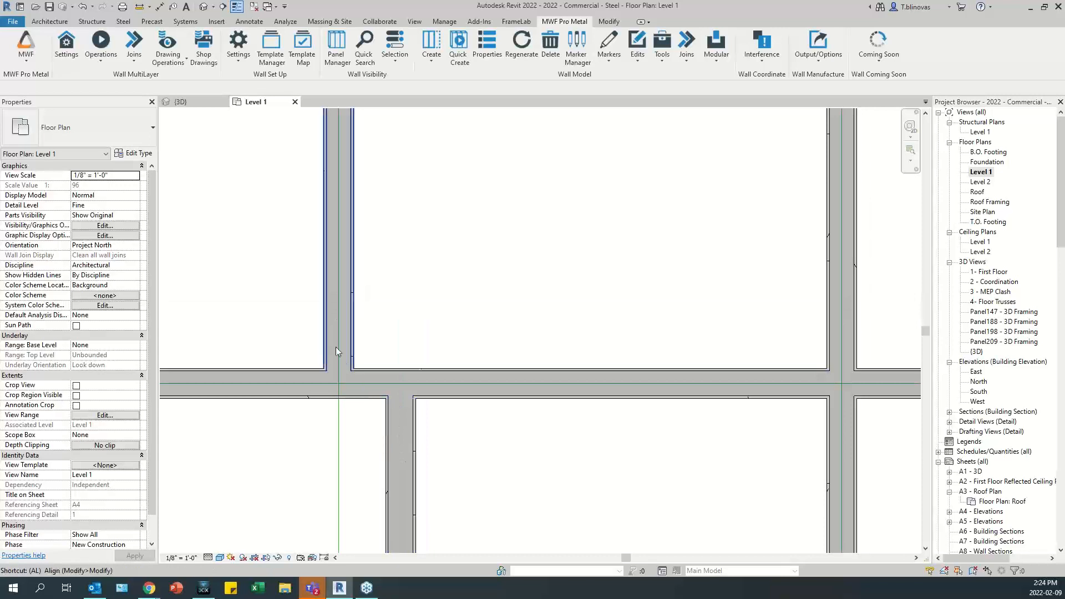
{"action": "key", "text": "Return"}
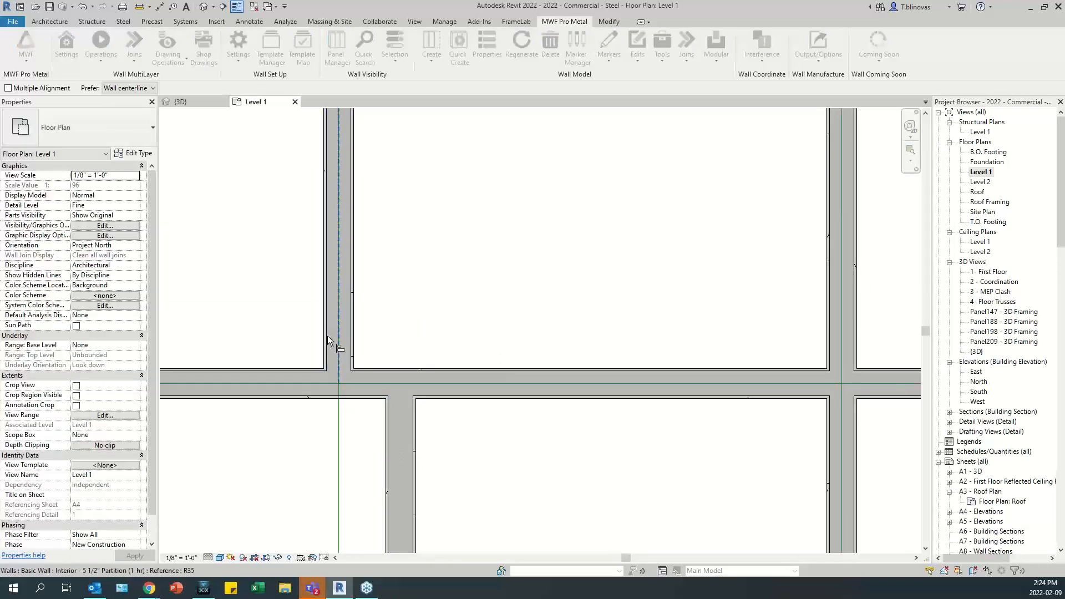
{"action": "left_click", "coordinate": [325, 335]}
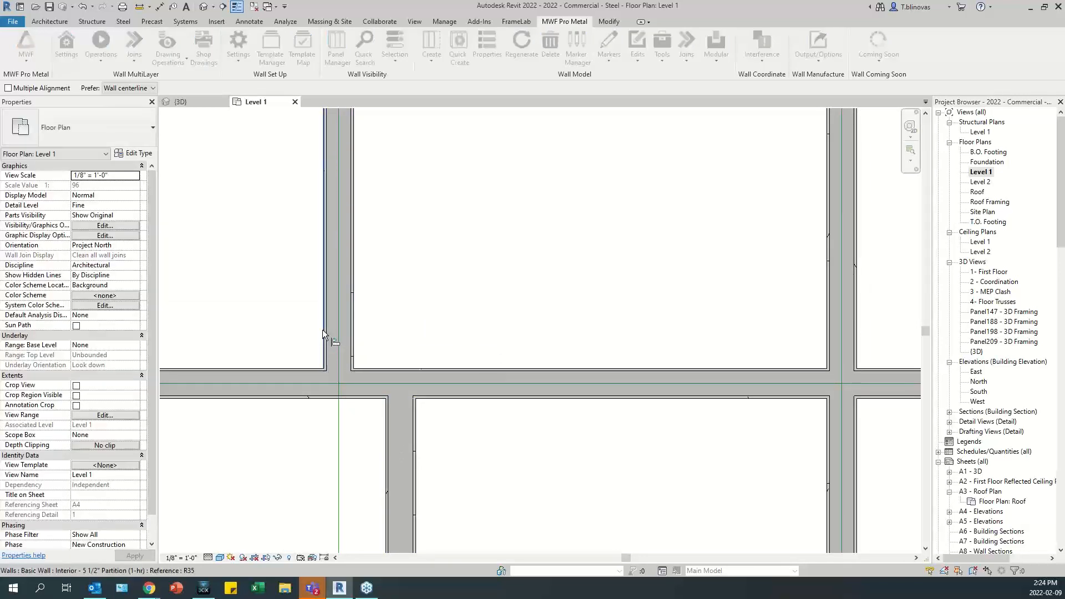
{"action": "left_click", "coordinate": [386, 432]}
{"action": "scroll", "coordinate": [371, 331], "scroll_direction": "down", "scroll_amount": 3}
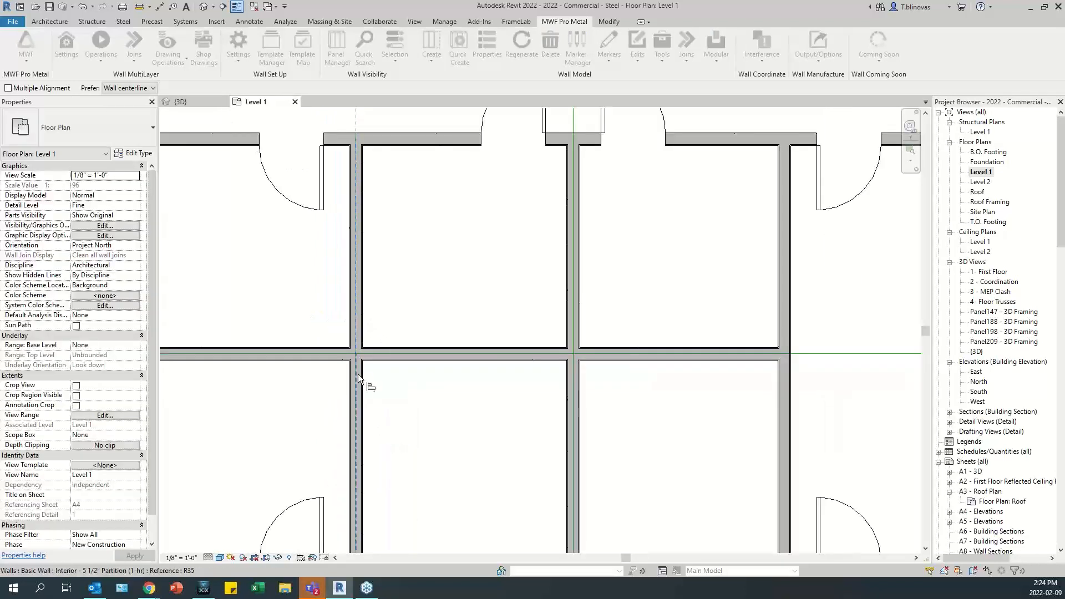
{"action": "key", "text": "Escape"}
Select the interior walls that meet at the new four-way intersection.
{"action": "left_click", "coordinate": [358, 384]}
{"action": "left_click", "coordinate": [390, 359]}
{"action": "left_click", "coordinate": [359, 336]}
{"action": "scroll", "coordinate": [369, 431], "scroll_direction": "down", "scroll_amount": 2}
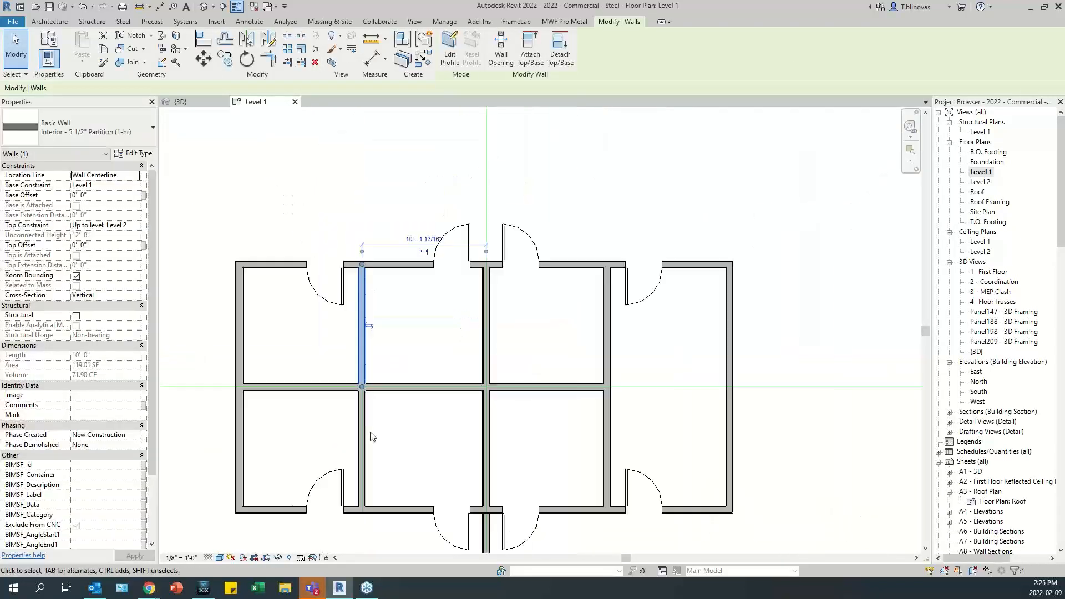
{"action": "left_click", "coordinate": [389, 357]}
{"action": "left_click_drag", "start_coordinate": [401, 355], "coordinate": [333, 398]}
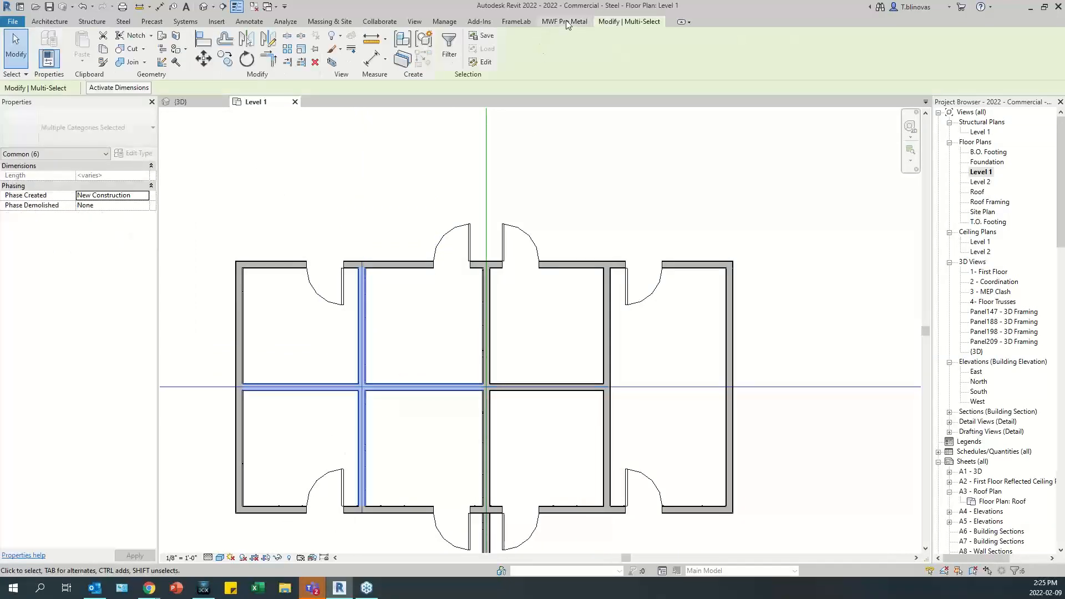
Create an auto join rule using signature Intersect - 4W - Any and LGS 4W WITH SHORT MAIN B () [J135] in rule set Panels Auto Join Webinar.
{"action": "left_click", "coordinate": [686, 47]}
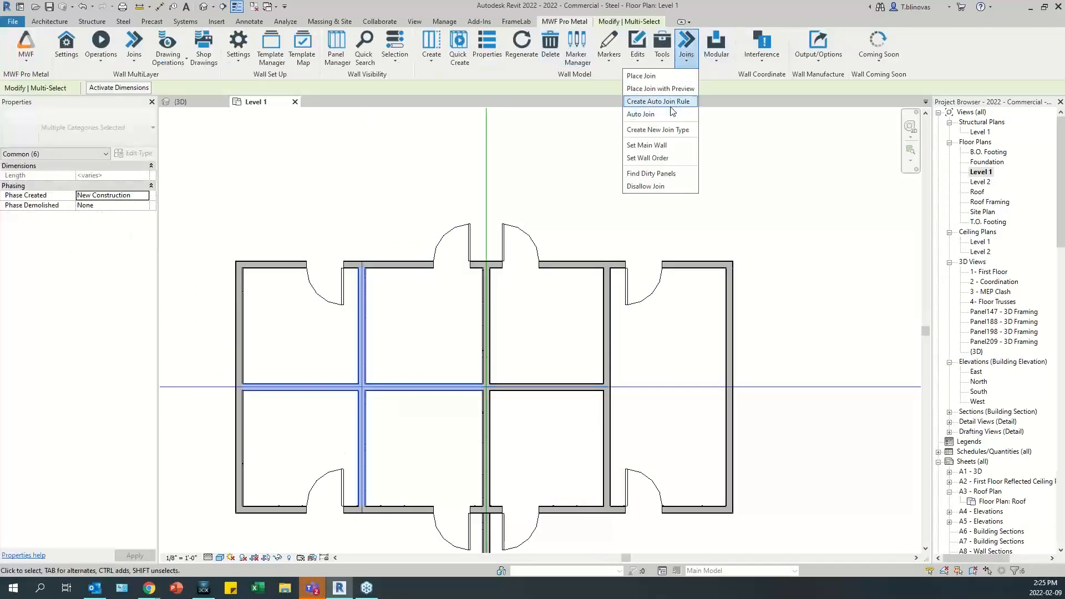
{"action": "left_click", "coordinate": [668, 103]}
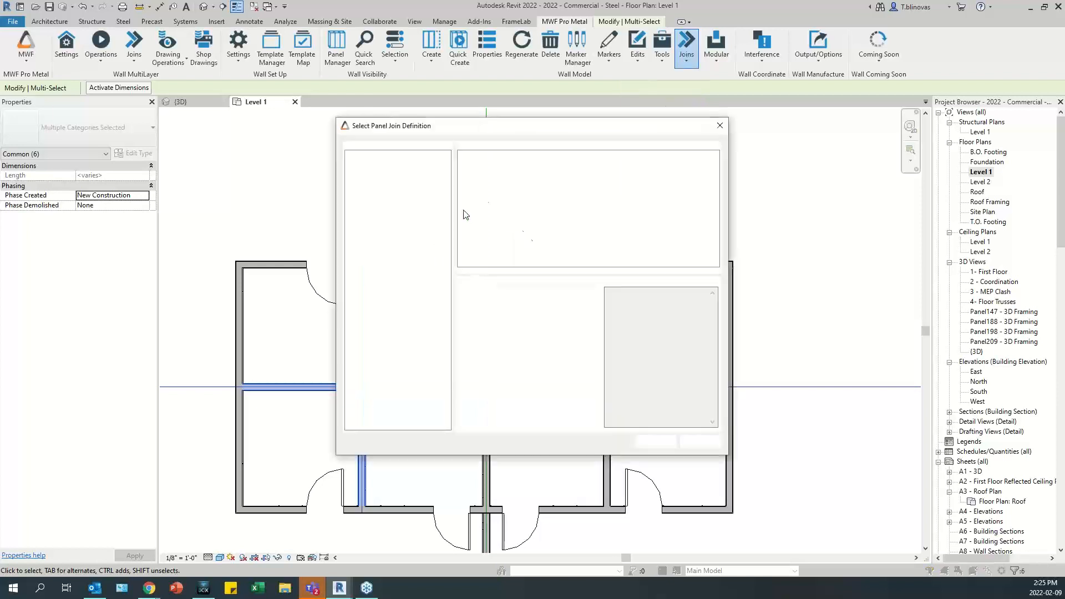
{"action": "left_click", "coordinate": [370, 179]}
{"action": "left_click", "coordinate": [546, 176]}
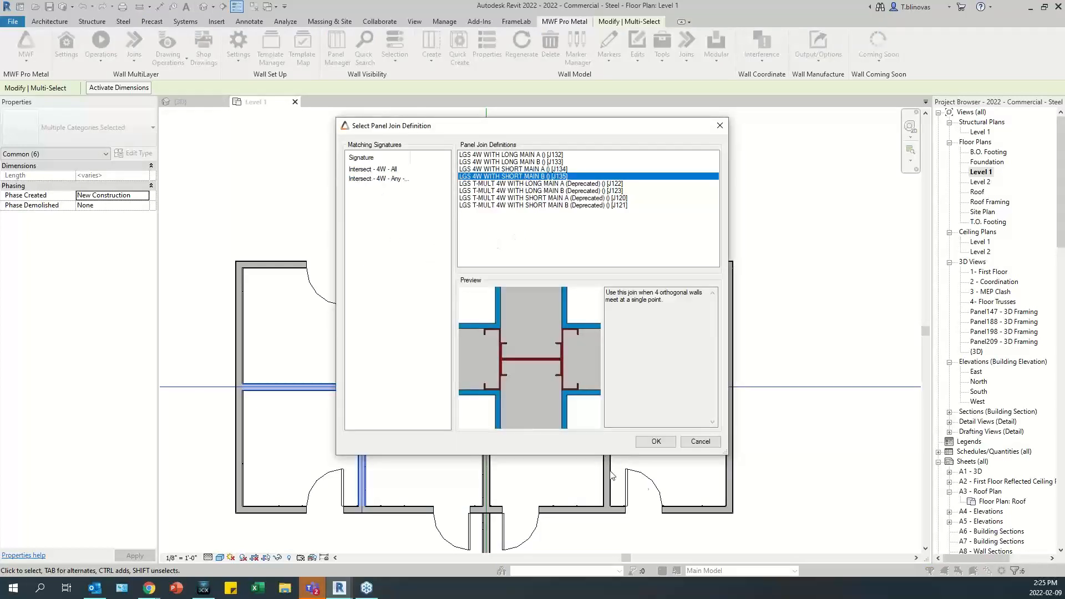
{"action": "left_click", "coordinate": [658, 442]}
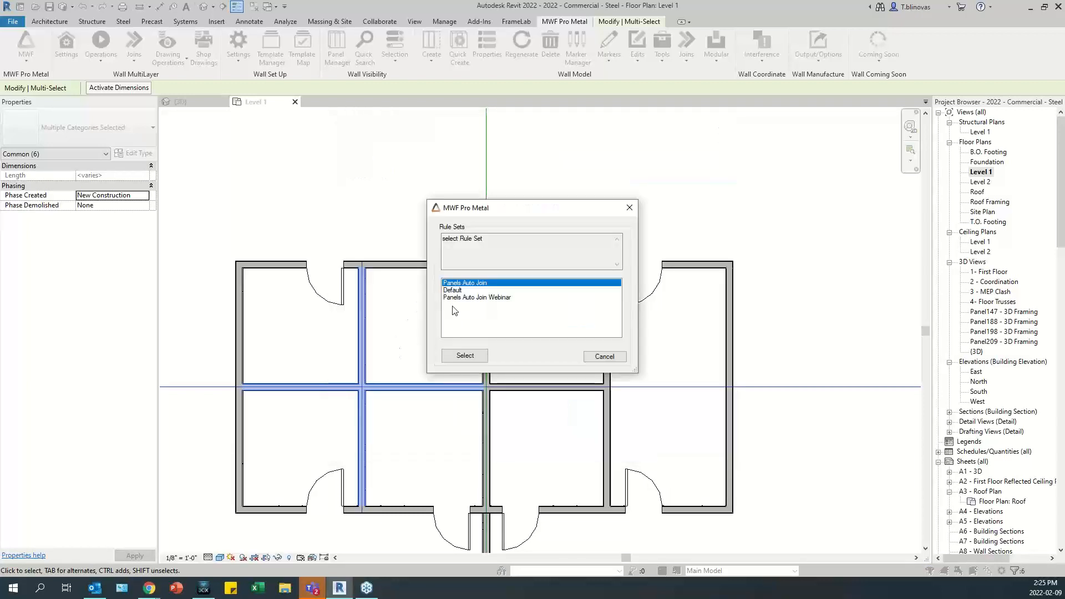
{"action": "left_click", "coordinate": [464, 298]}
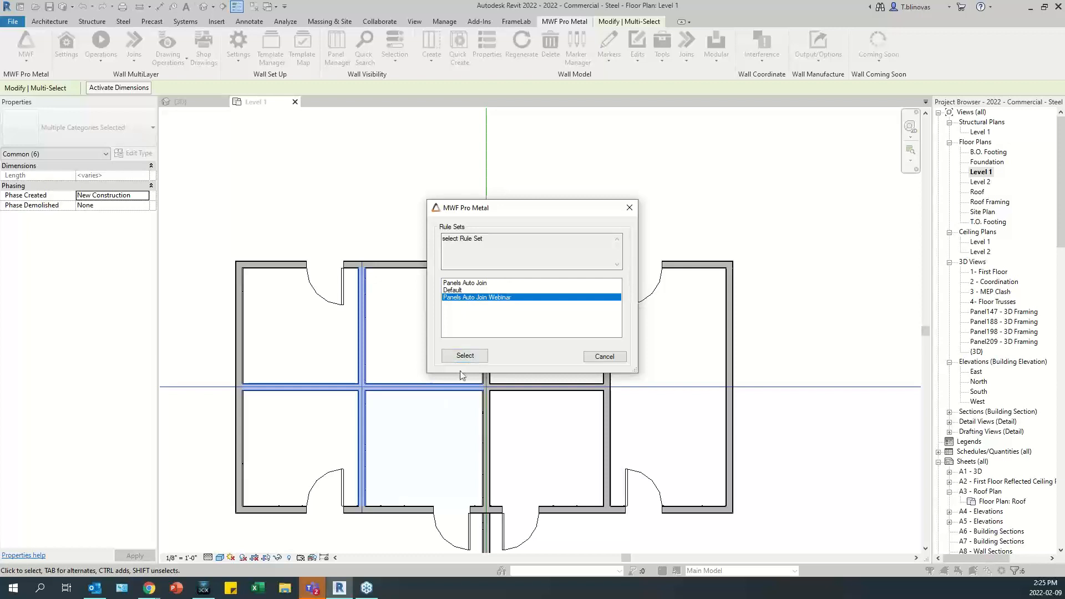
{"action": "left_click", "coordinate": [464, 357]}
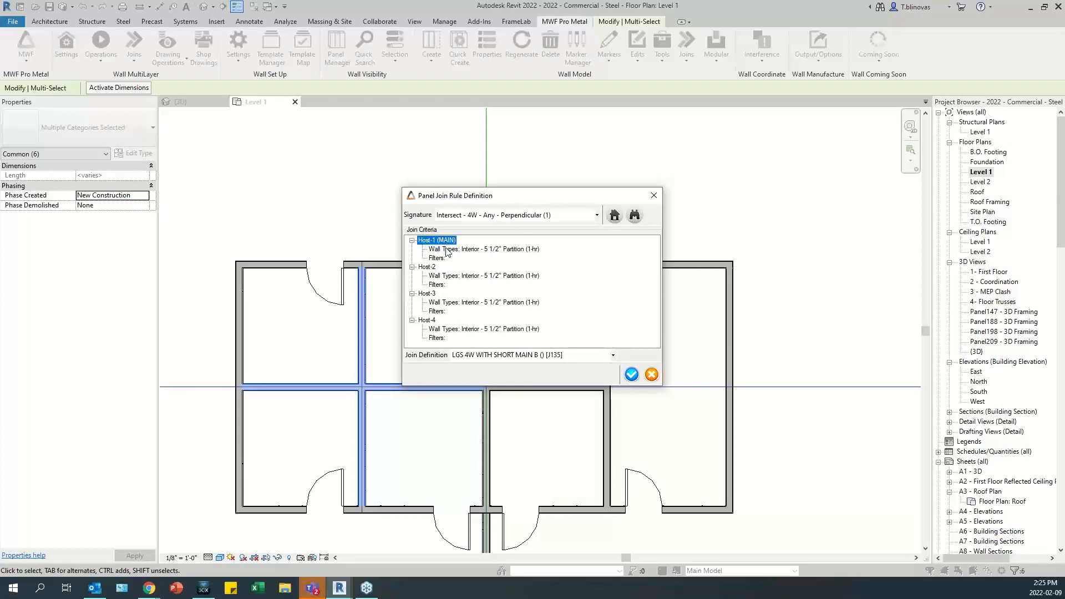
Set the wall type criterion of Host-1 (MAIN) to the blank entry.
{"action": "left_click", "coordinate": [614, 216]}
{"action": "scroll", "coordinate": [619, 308], "scroll_direction": "up", "scroll_amount": 5}
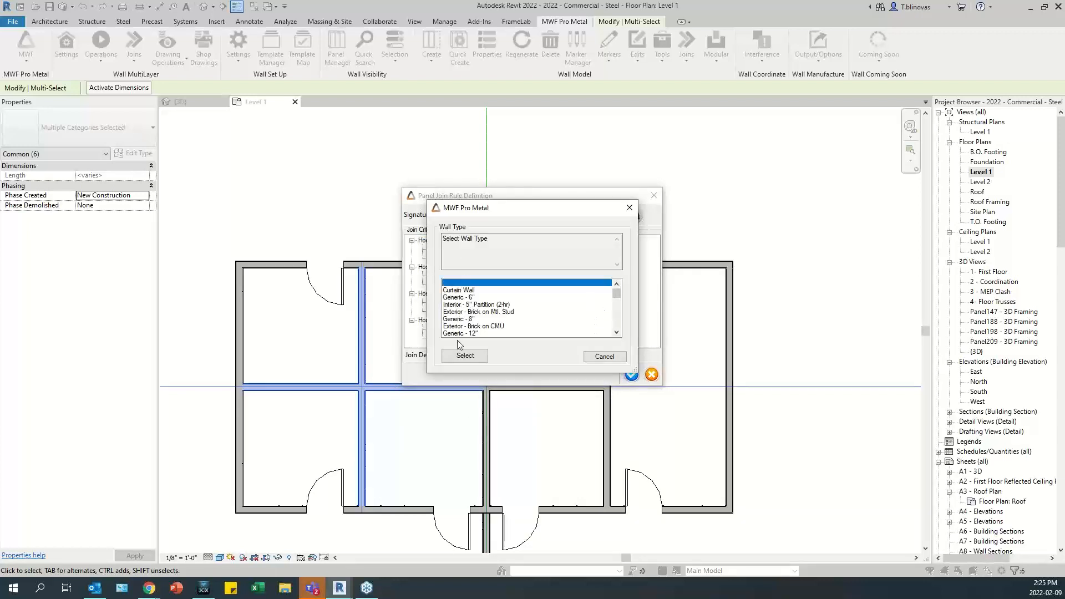
{"action": "left_click", "coordinate": [463, 359]}
Set the wall type criterion of Host-2 to the blank entry.
{"action": "left_click", "coordinate": [438, 275]}
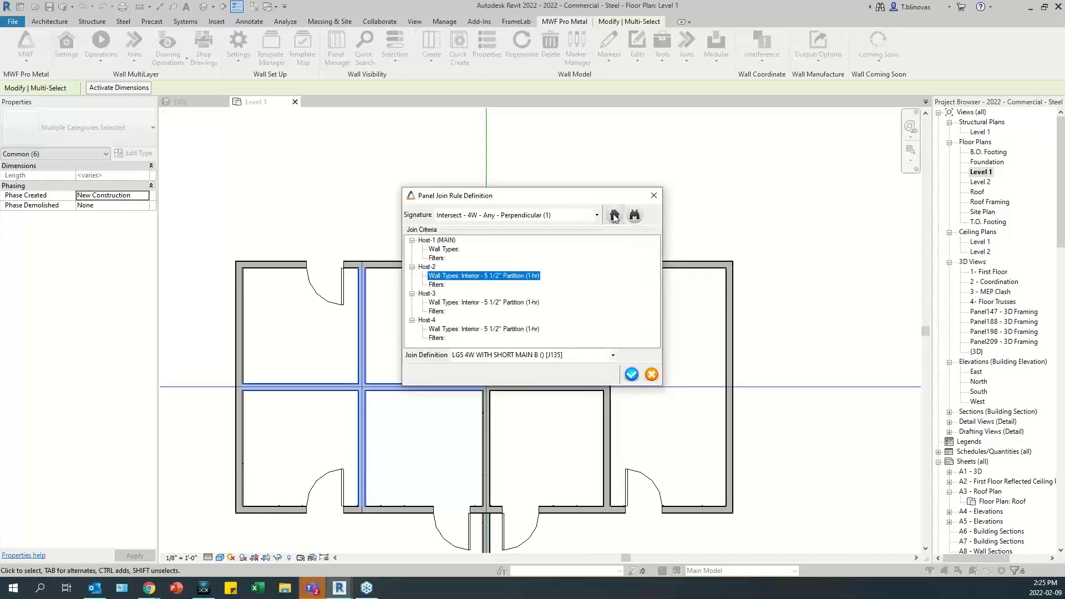
{"action": "left_click", "coordinate": [615, 216]}
{"action": "left_click", "coordinate": [568, 258]}
{"action": "left_click", "coordinate": [426, 267]}
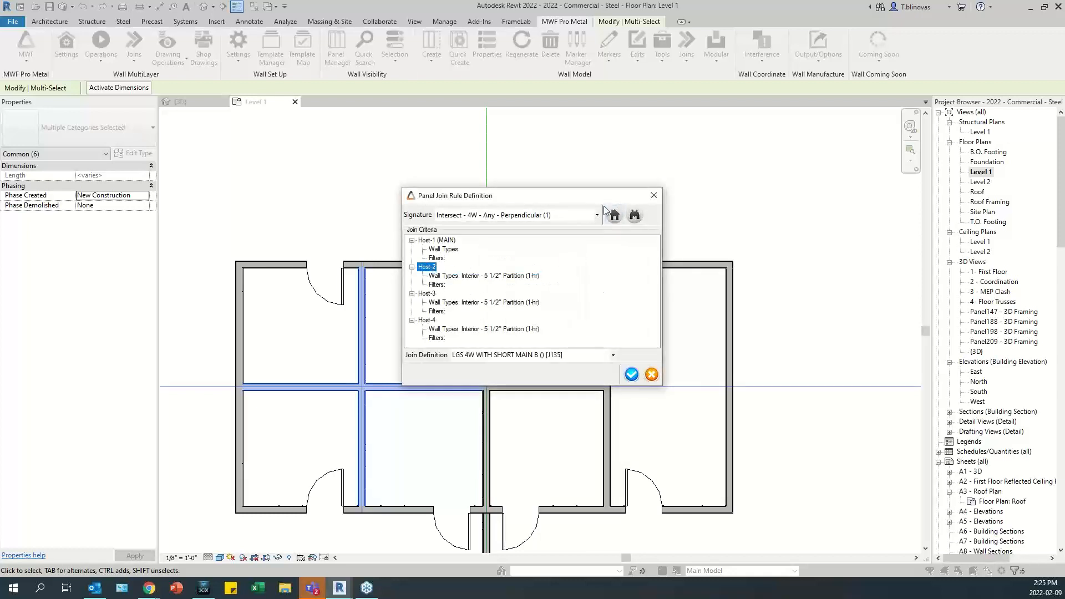
{"action": "left_click", "coordinate": [614, 216]}
{"action": "left_click_drag", "start_coordinate": [619, 309], "coordinate": [615, 280]}
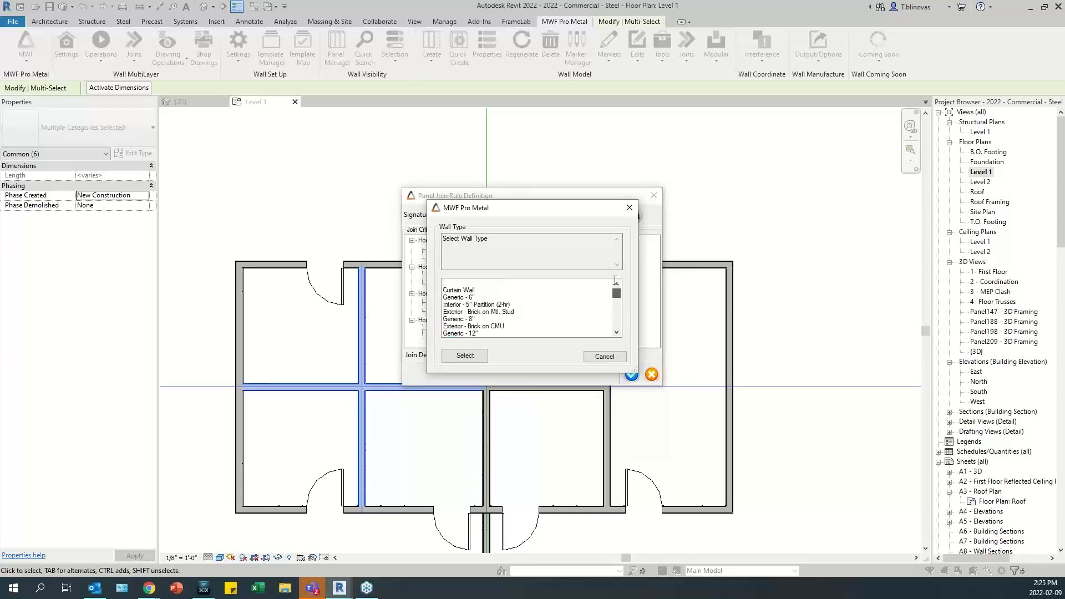
{"action": "left_click", "coordinate": [447, 283]}
{"action": "left_click", "coordinate": [465, 355]}
Set the wall type criterion of Host-3 to the blank entry.
{"action": "left_click", "coordinate": [426, 294]}
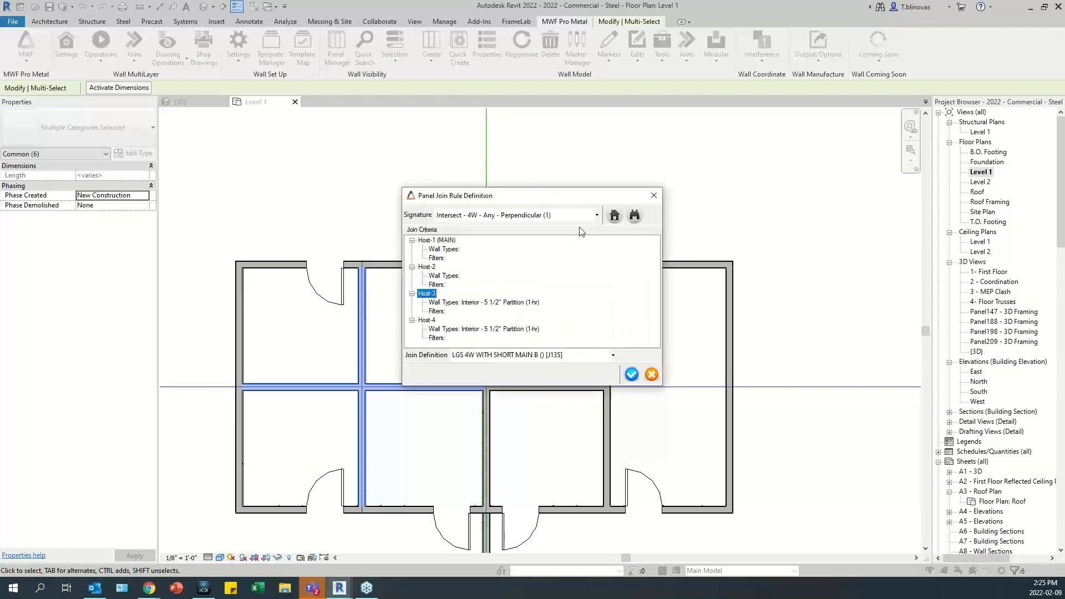
{"action": "left_click", "coordinate": [615, 216]}
{"action": "left_click_drag", "start_coordinate": [619, 305], "coordinate": [624, 268]}
{"action": "left_click", "coordinate": [448, 289]}
{"action": "left_click", "coordinate": [465, 355]}
Set the wall type criterion of Host-4 to the blank entry and accept the panel join rule definition.
{"action": "left_click", "coordinate": [427, 321]}
{"action": "left_click", "coordinate": [615, 215]}
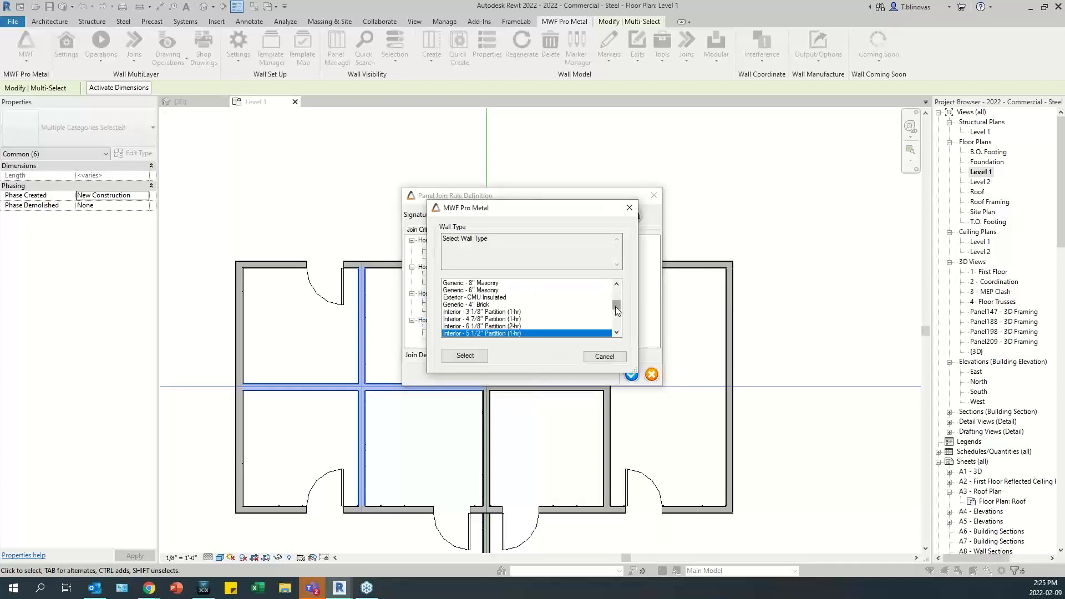
{"action": "left_click_drag", "start_coordinate": [614, 306], "coordinate": [617, 283]}
{"action": "left_click", "coordinate": [448, 283]}
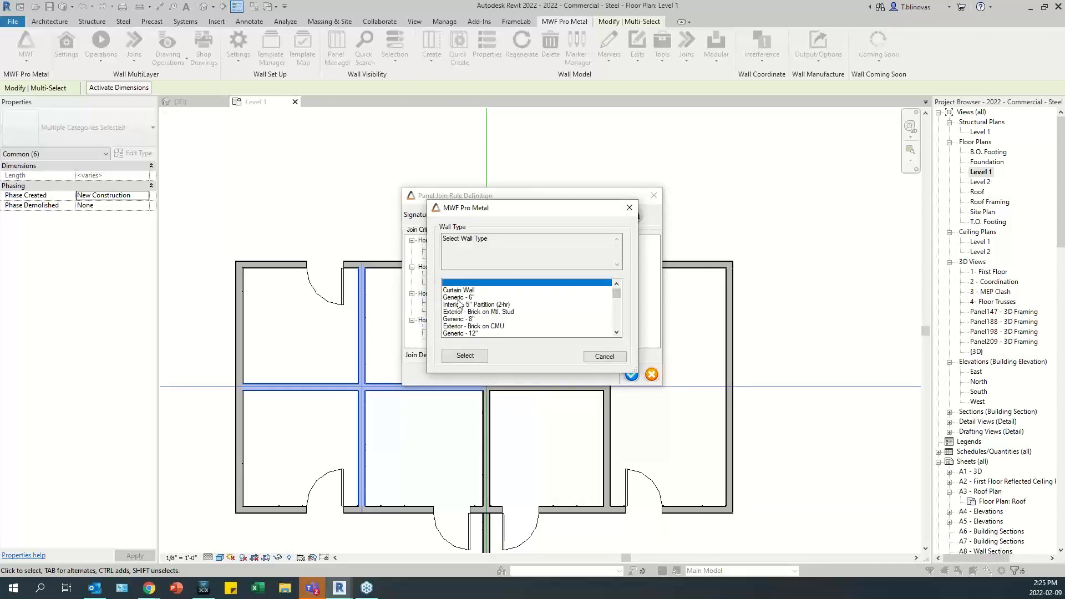
{"action": "left_click", "coordinate": [465, 356]}
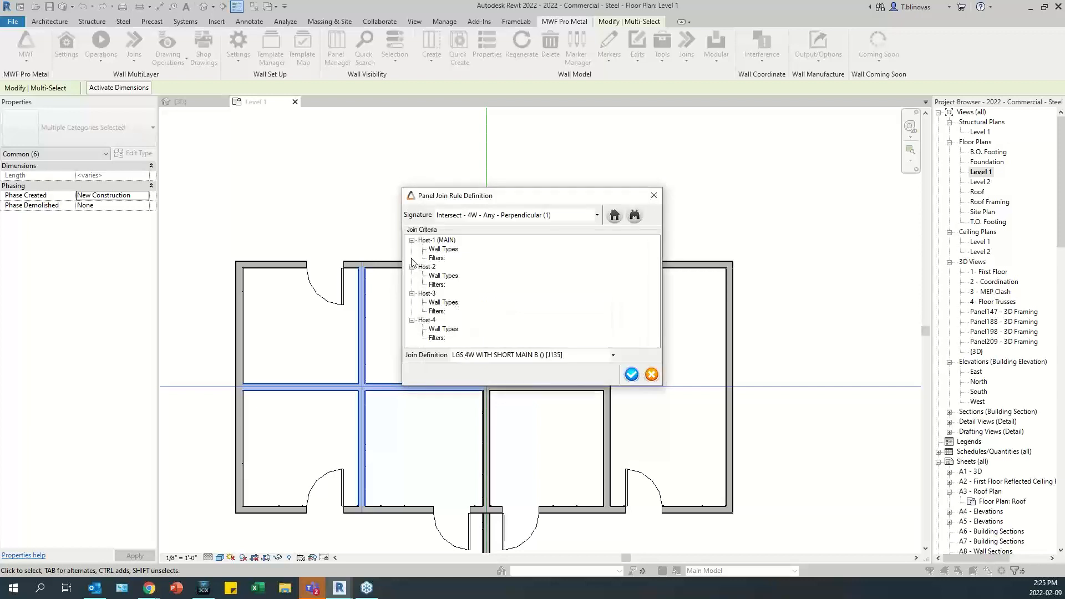
{"action": "left_click", "coordinate": [630, 375]}
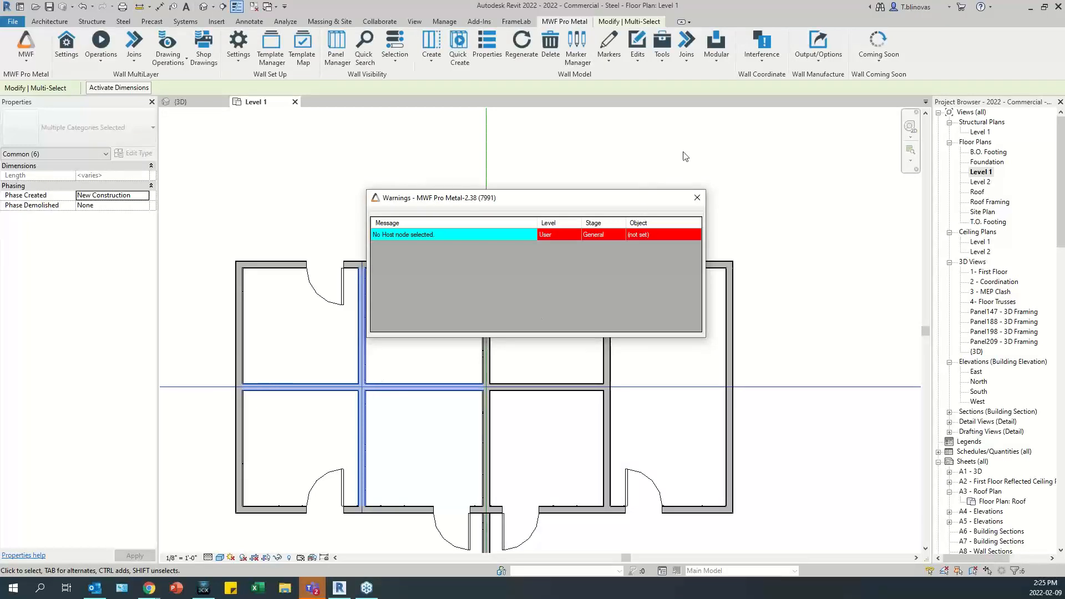
Dismiss the warnings and reselect the interior walls around the four-way intersection.
{"action": "left_click", "coordinate": [697, 198]}
{"action": "left_click", "coordinate": [401, 370]}
{"action": "scroll", "coordinate": [384, 393], "scroll_direction": "up", "scroll_amount": 3}
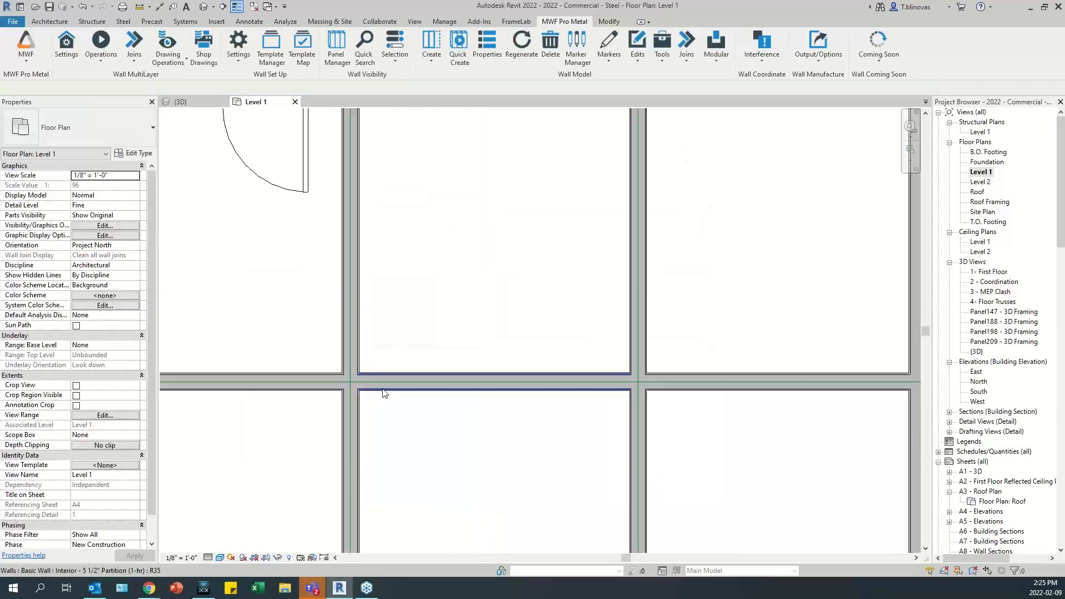
{"action": "left_click", "coordinate": [386, 391]}
{"action": "left_click", "coordinate": [361, 345]}
{"action": "scroll", "coordinate": [405, 285], "scroll_direction": "down", "scroll_amount": 4}
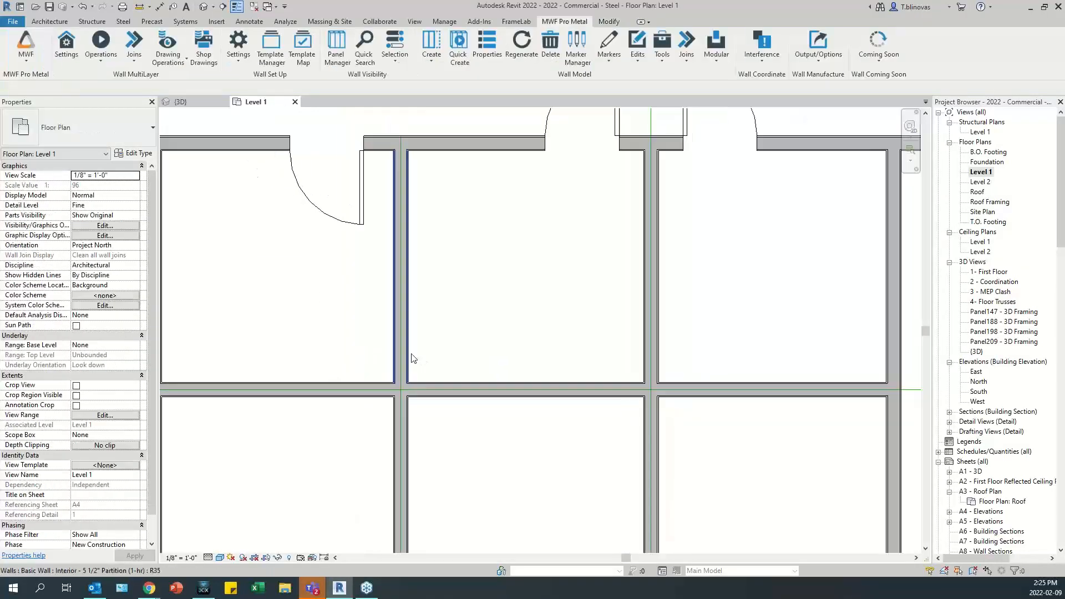
{"action": "left_click_drag", "start_coordinate": [498, 300], "coordinate": [367, 409]}
Add another Intersect - 4W - Any auto join rule with LGS 4W WITH SHORT MAIN B () [J135] to rule set Panels Auto Join Webinar.
{"action": "left_click", "coordinate": [576, 20]}
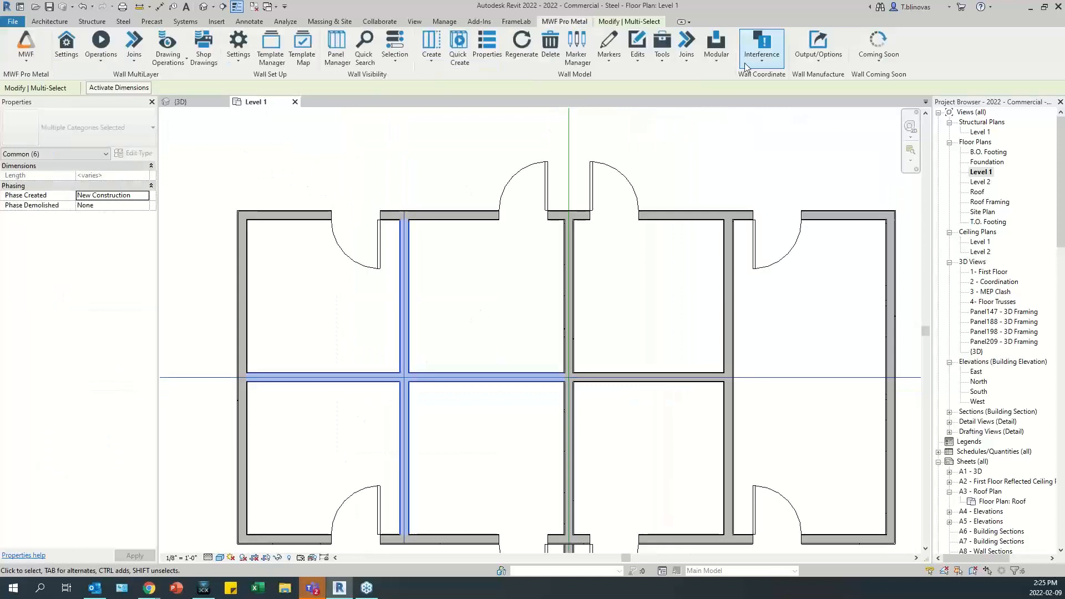
{"action": "left_click", "coordinate": [695, 60]}
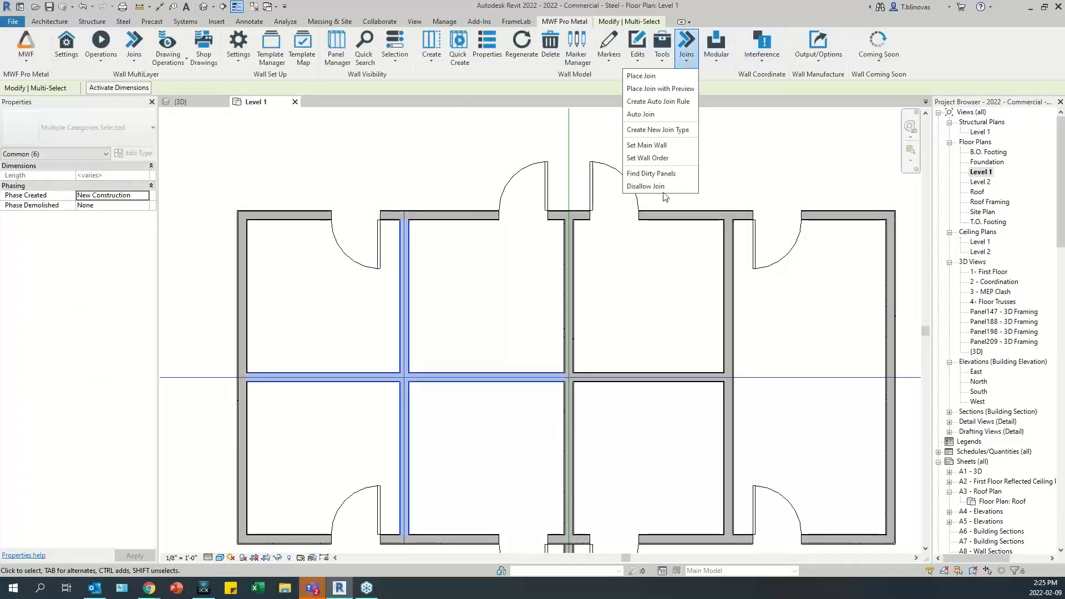
{"action": "left_click", "coordinate": [657, 101]}
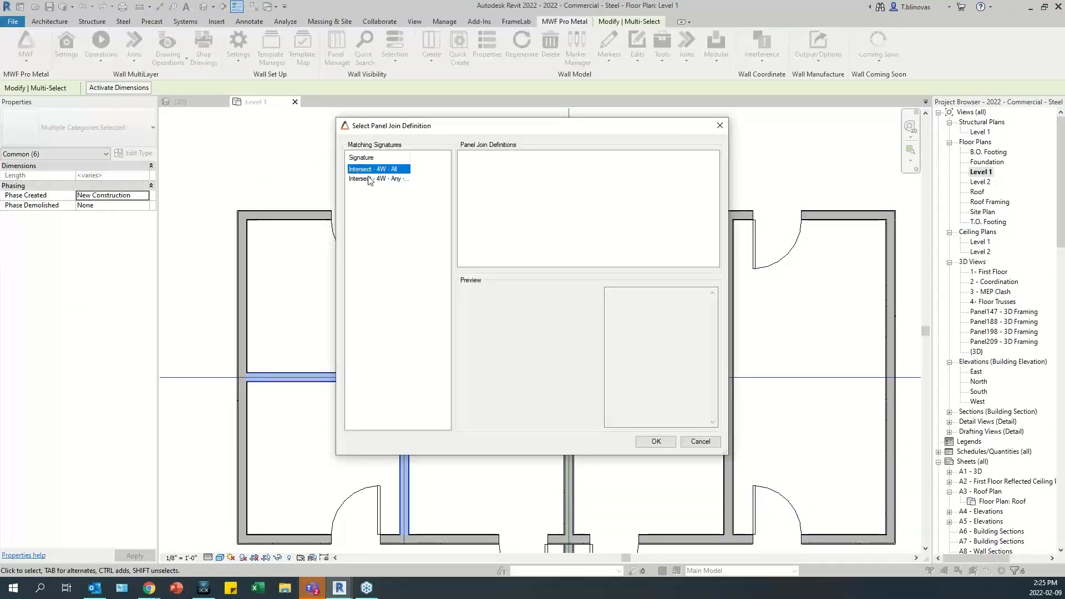
{"action": "left_click", "coordinate": [367, 178]}
{"action": "left_click", "coordinate": [489, 176]}
{"action": "left_click", "coordinate": [656, 442]}
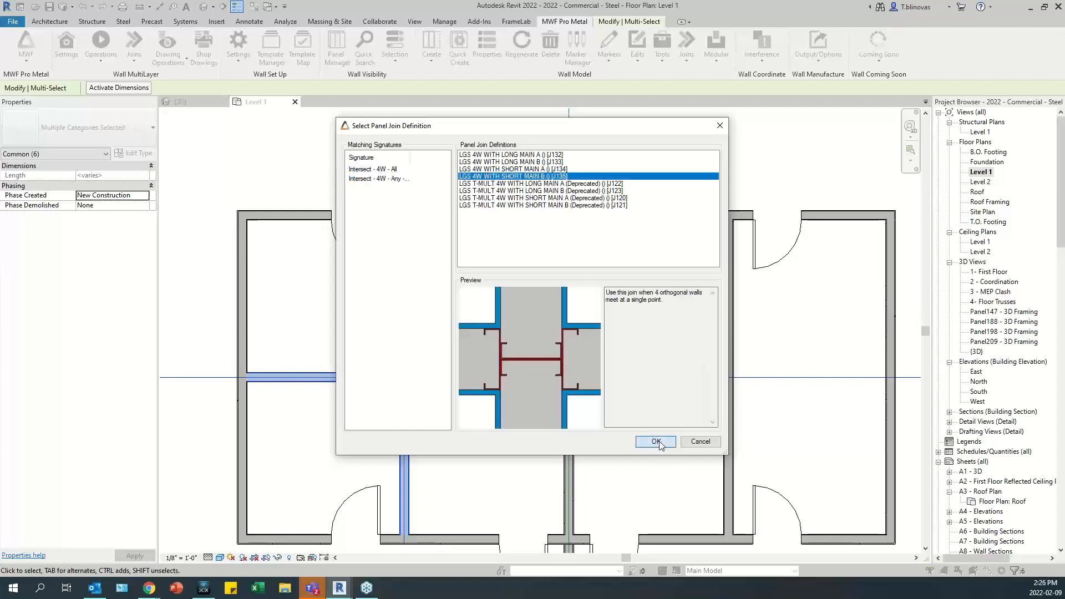
{"action": "left_click", "coordinate": [476, 303]}
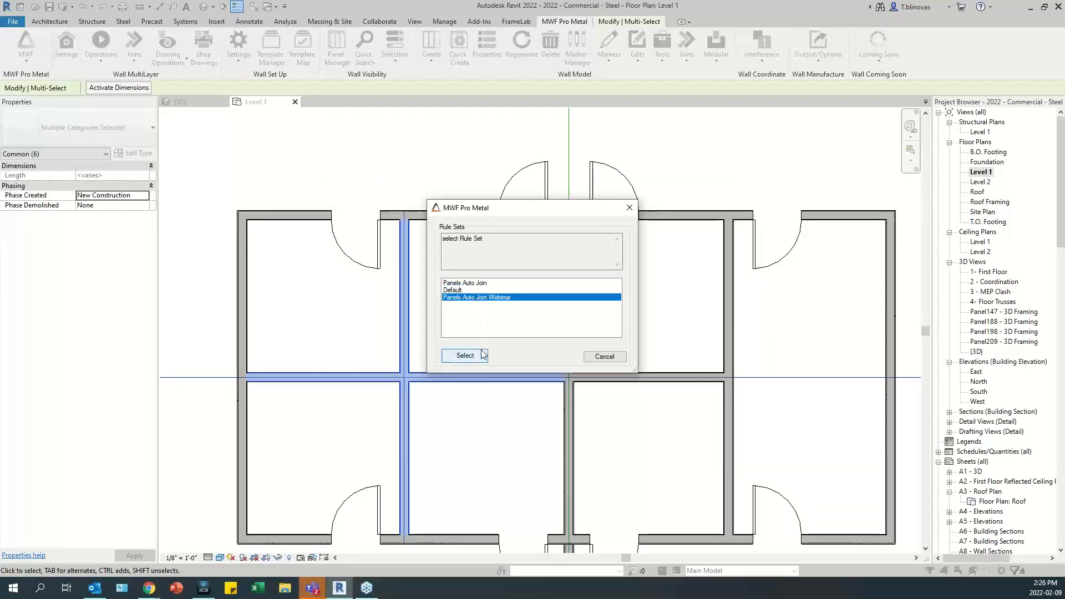
{"action": "left_click", "coordinate": [464, 356]}
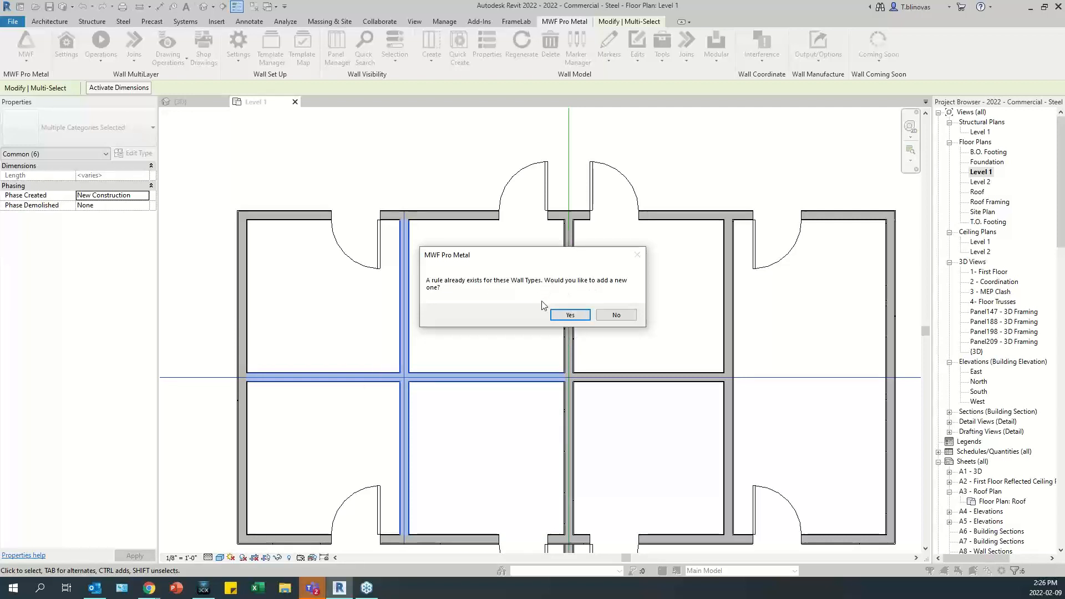
{"action": "left_click", "coordinate": [569, 315]}
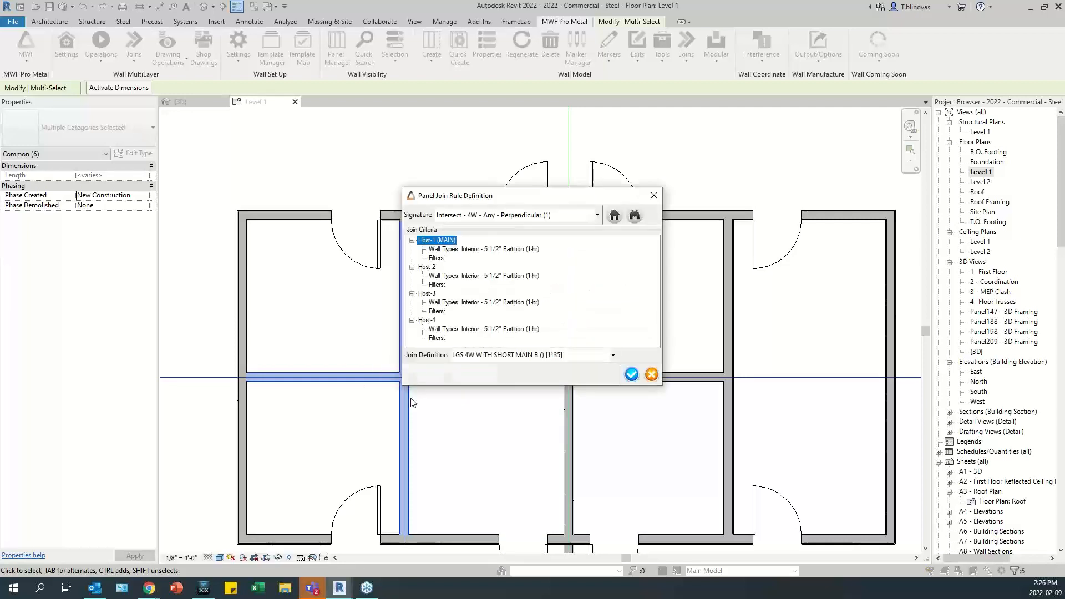
Set the wall type criterion of Host-1 (MAIN) to the blank entry in the new four-way join rule.
{"action": "left_click", "coordinate": [473, 249]}
{"action": "left_click", "coordinate": [615, 217]}
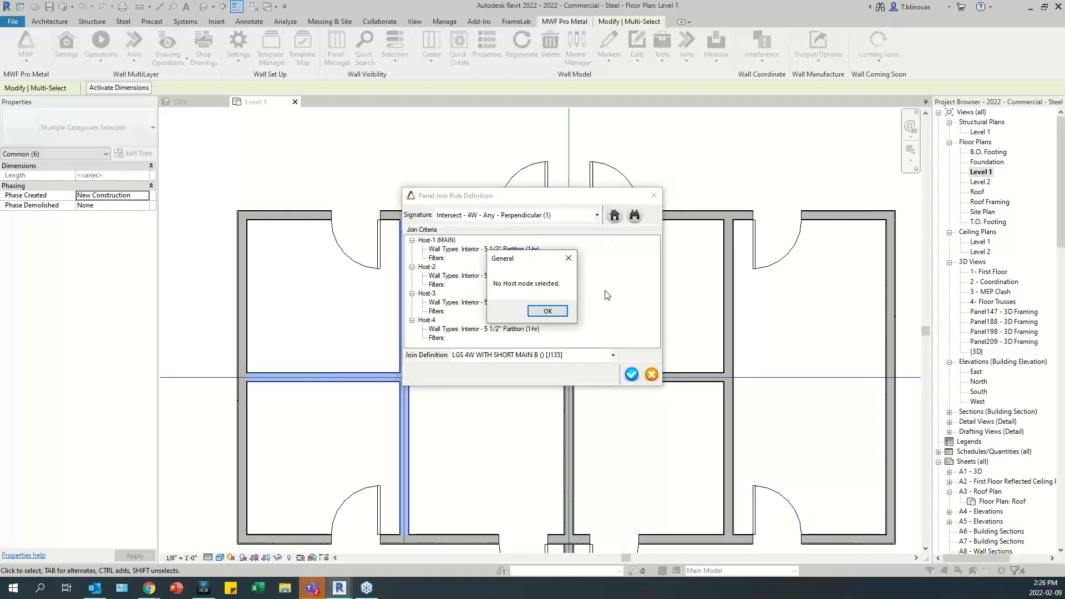
{"action": "left_click", "coordinate": [568, 258]}
{"action": "left_click", "coordinate": [439, 240]}
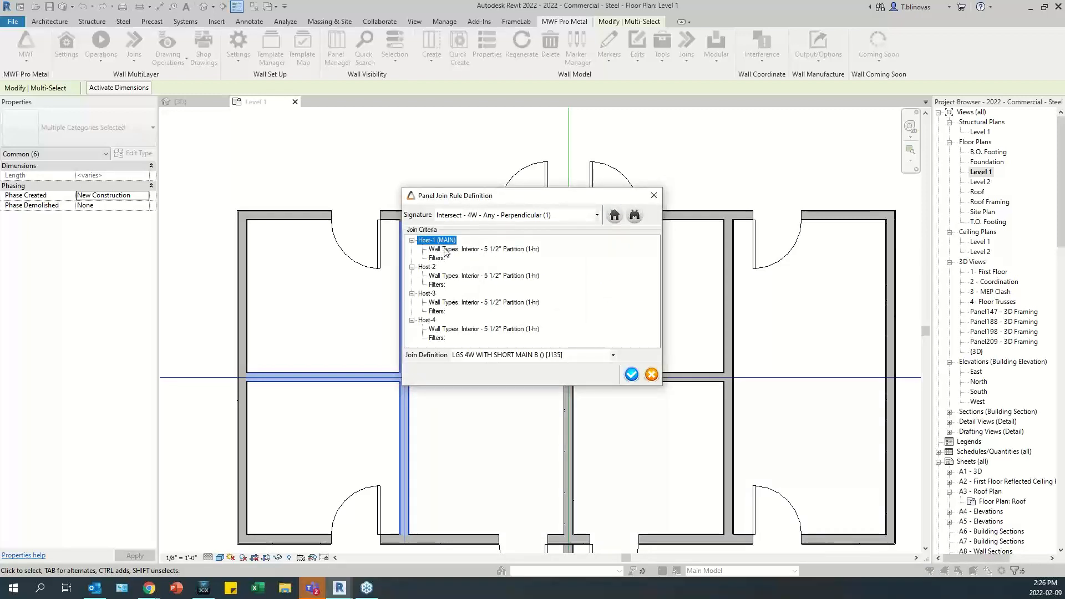
{"action": "left_click", "coordinate": [614, 215]}
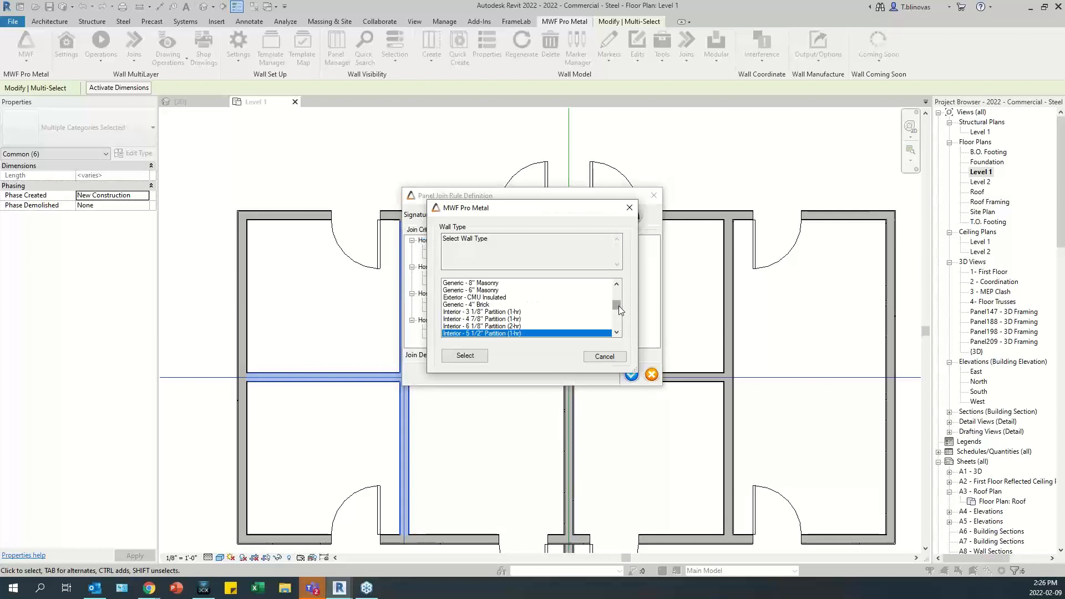
{"action": "left_click_drag", "start_coordinate": [616, 305], "coordinate": [618, 291]}
{"action": "left_click", "coordinate": [471, 283]}
{"action": "left_click", "coordinate": [464, 356]}
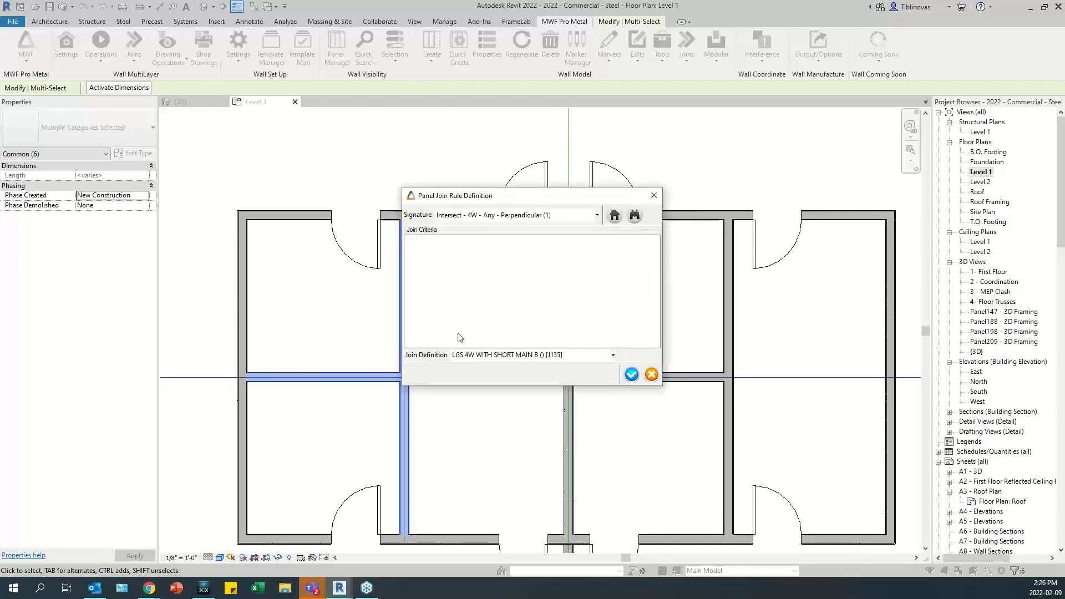
Set the wall type criterion of Host-2 to the blank entry in the four-way join rule.
{"action": "left_click", "coordinate": [425, 267]}
{"action": "left_click", "coordinate": [612, 216]}
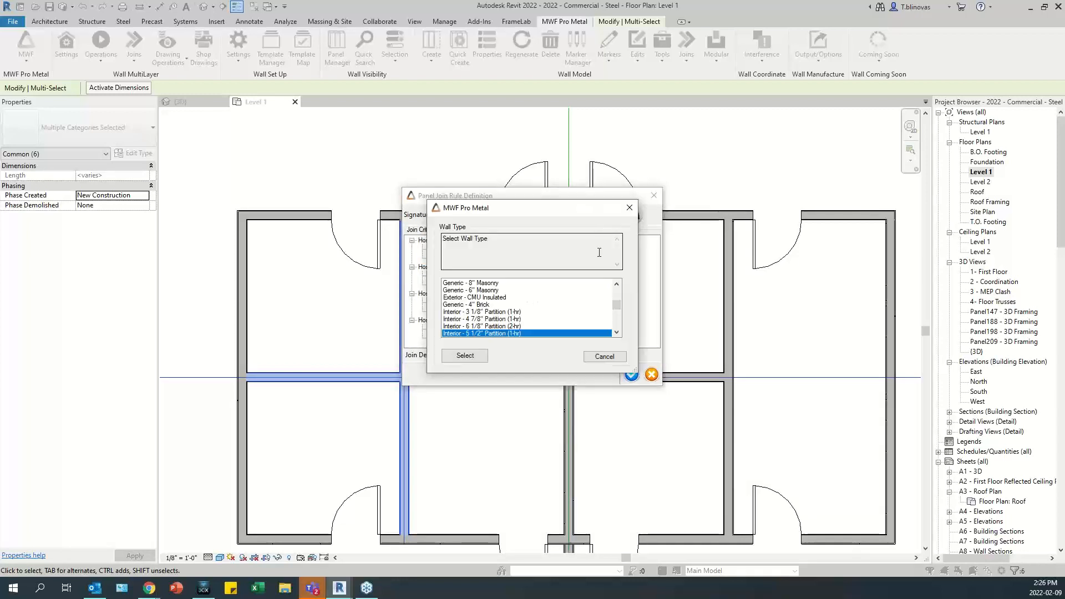
{"action": "left_click_drag", "start_coordinate": [620, 304], "coordinate": [617, 290]}
{"action": "left_click", "coordinate": [460, 284]}
{"action": "left_click", "coordinate": [465, 356]}
Set the wall type criterion of Host-3 to the blank entry in the four-way join rule.
{"action": "left_click", "coordinate": [425, 294]}
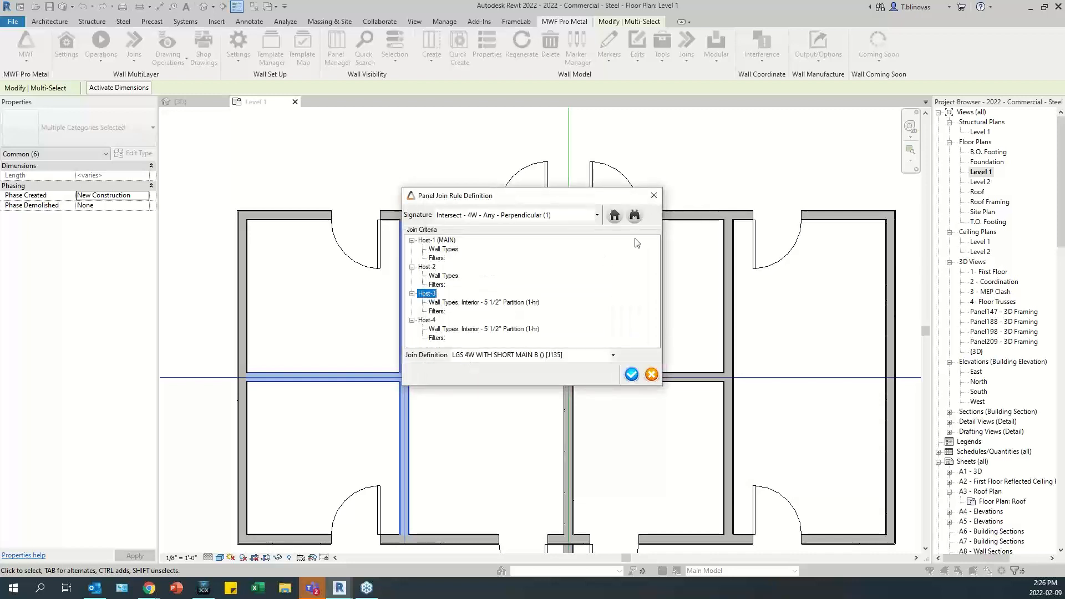
{"action": "left_click", "coordinate": [613, 216]}
{"action": "left_click_drag", "start_coordinate": [617, 305], "coordinate": [617, 290]}
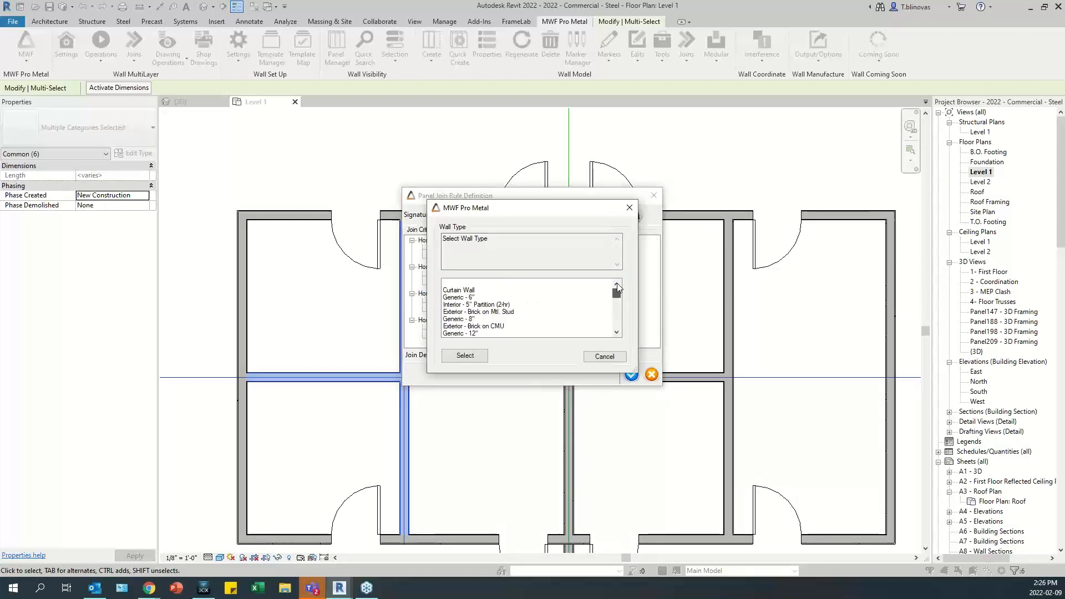
{"action": "left_click", "coordinate": [456, 284]}
{"action": "left_click", "coordinate": [458, 358]}
Set the wall type criterion of Host-4 to the blank entry, accept the four-way join rule definition and dismiss the warnings.
{"action": "left_click", "coordinate": [431, 320]}
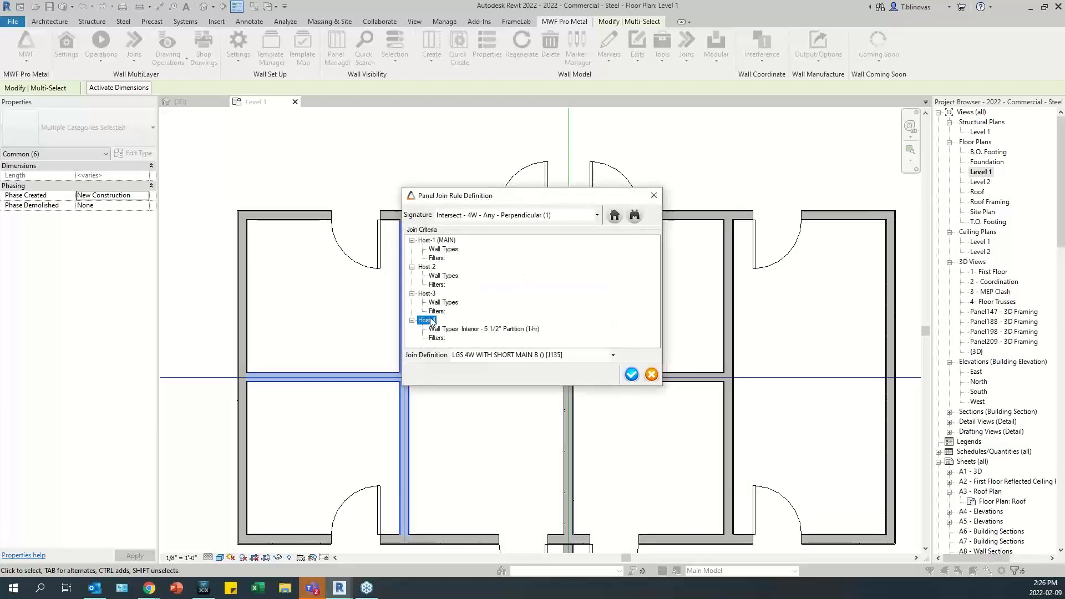
{"action": "left_click", "coordinate": [614, 216]}
{"action": "left_click_drag", "start_coordinate": [618, 304], "coordinate": [617, 289]}
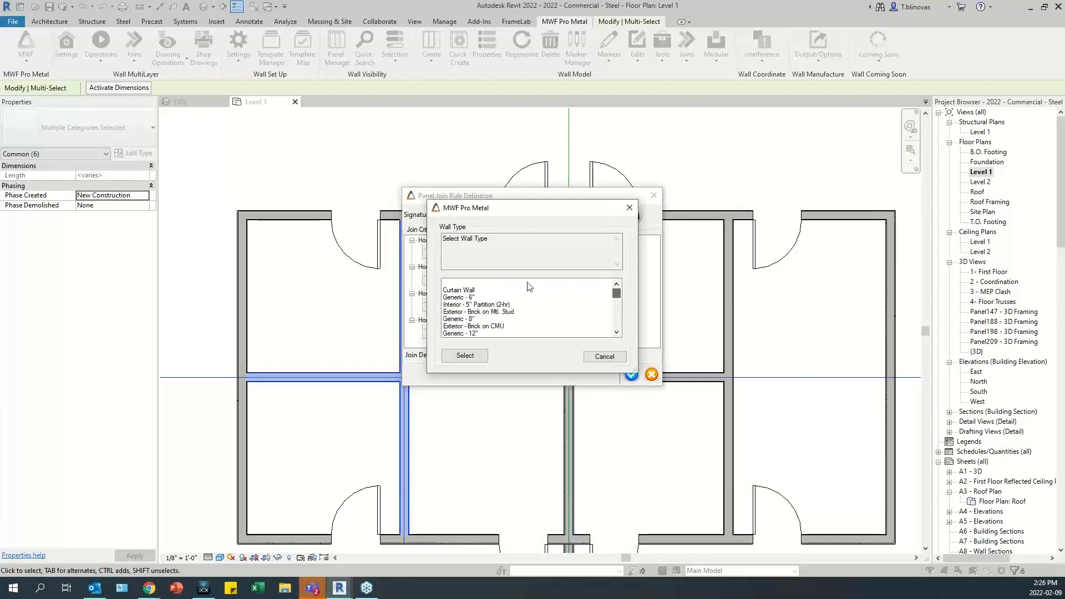
{"action": "left_click", "coordinate": [452, 284]}
{"action": "left_click", "coordinate": [465, 356]}
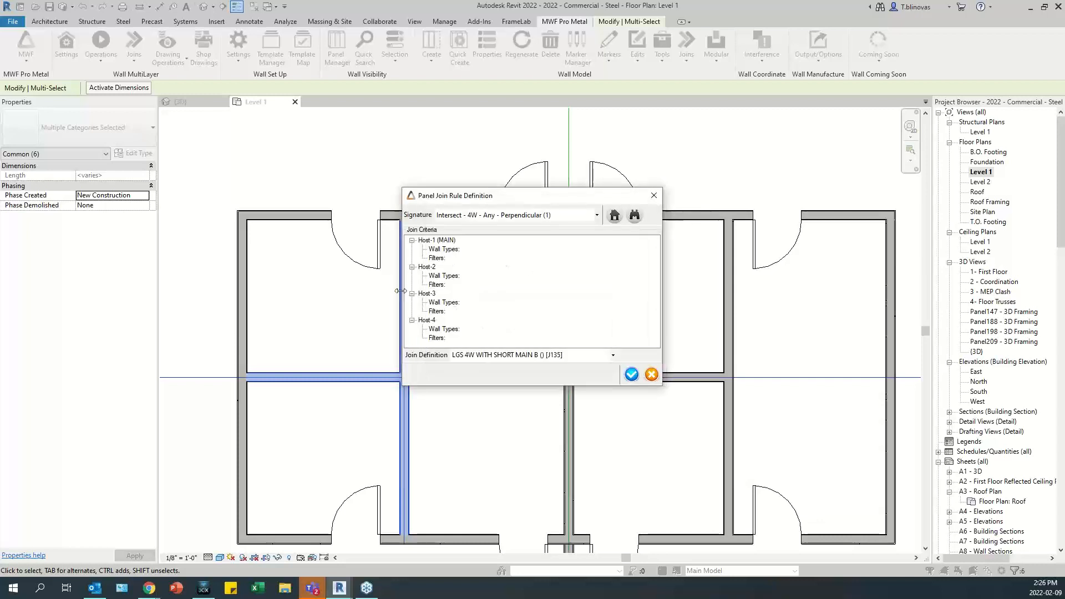
{"action": "left_click", "coordinate": [632, 375]}
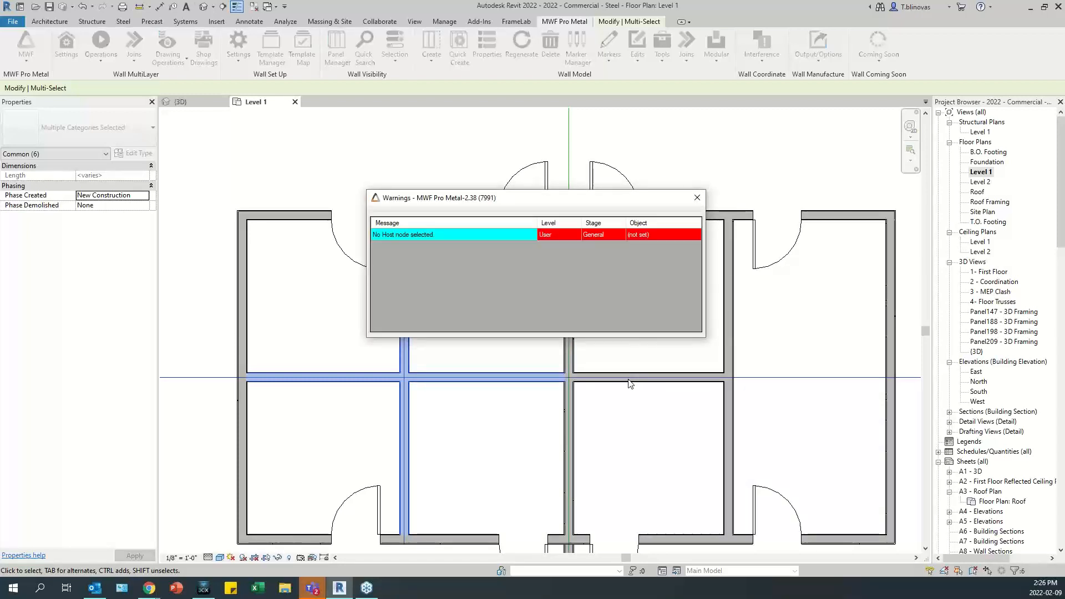
{"action": "left_click", "coordinate": [696, 198]}
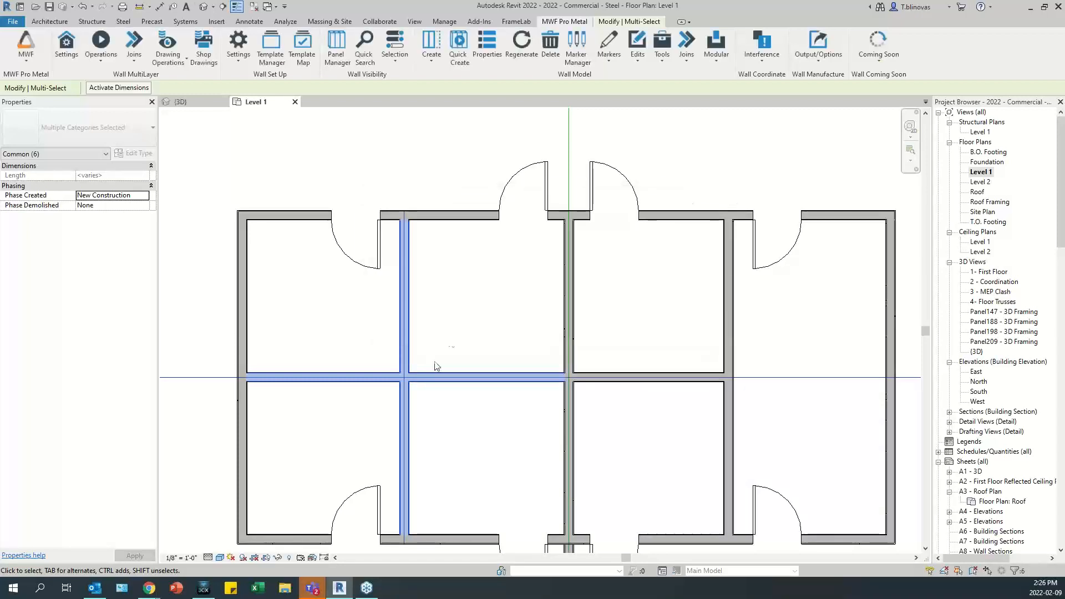
Replace the current selection with the interior walls meeting at the middle intersection of the room layout.
{"action": "scroll", "coordinate": [449, 340], "scroll_direction": "down", "scroll_amount": 3}
{"action": "left_click", "coordinate": [431, 359]}
{"action": "scroll", "coordinate": [417, 355], "scroll_direction": "up", "scroll_amount": 4}
{"action": "left_click", "coordinate": [466, 345]}
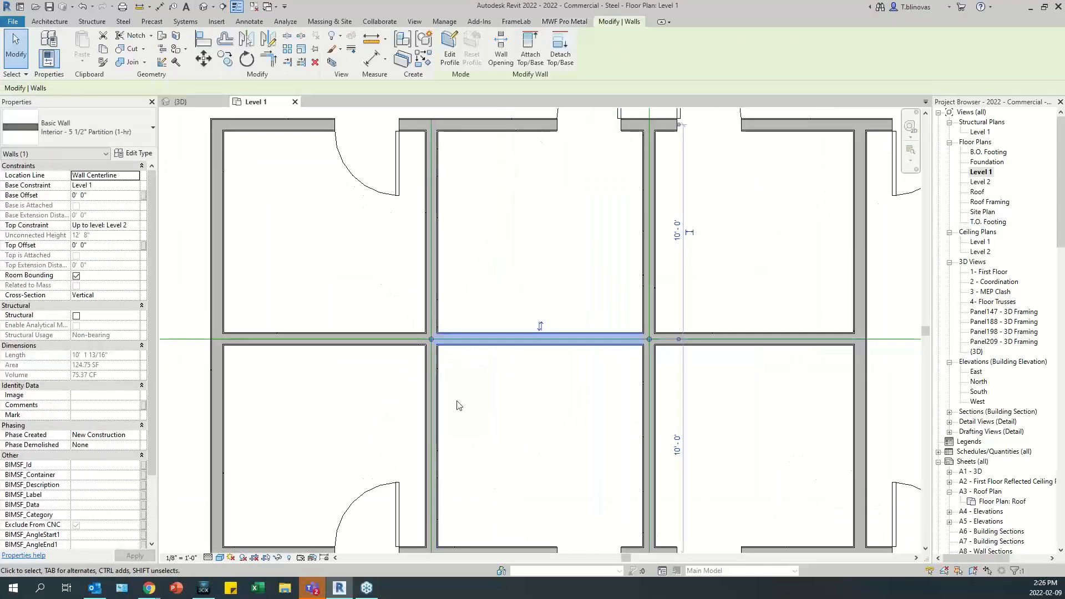
{"action": "scroll", "coordinate": [459, 404], "scroll_direction": "down", "scroll_amount": 3}
{"action": "key", "text": "Escape"}
{"action": "key", "text": "Tab"}
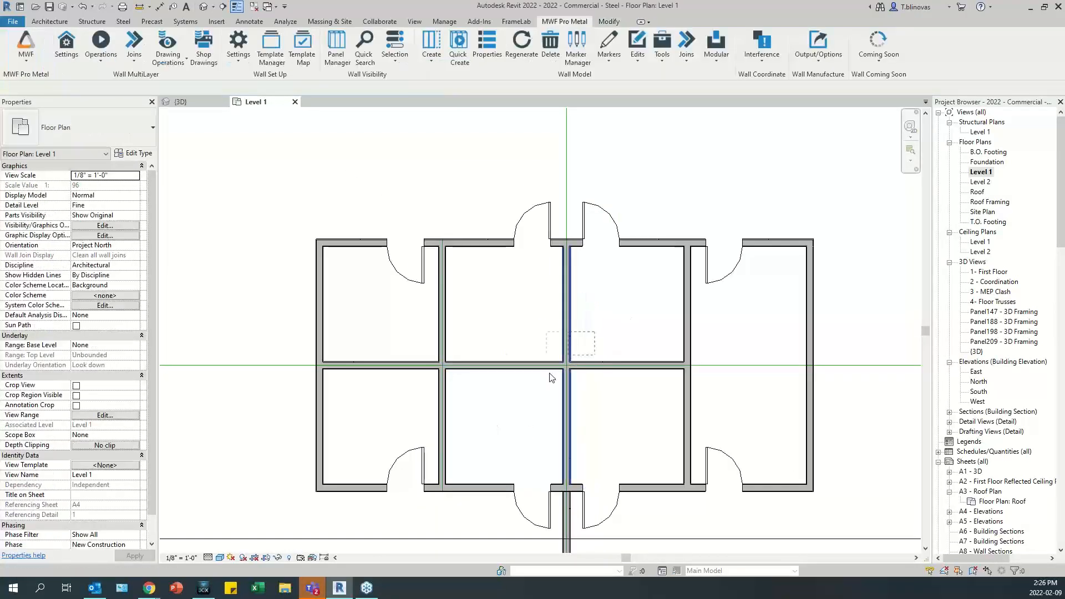
{"action": "left_click", "coordinate": [572, 372]}
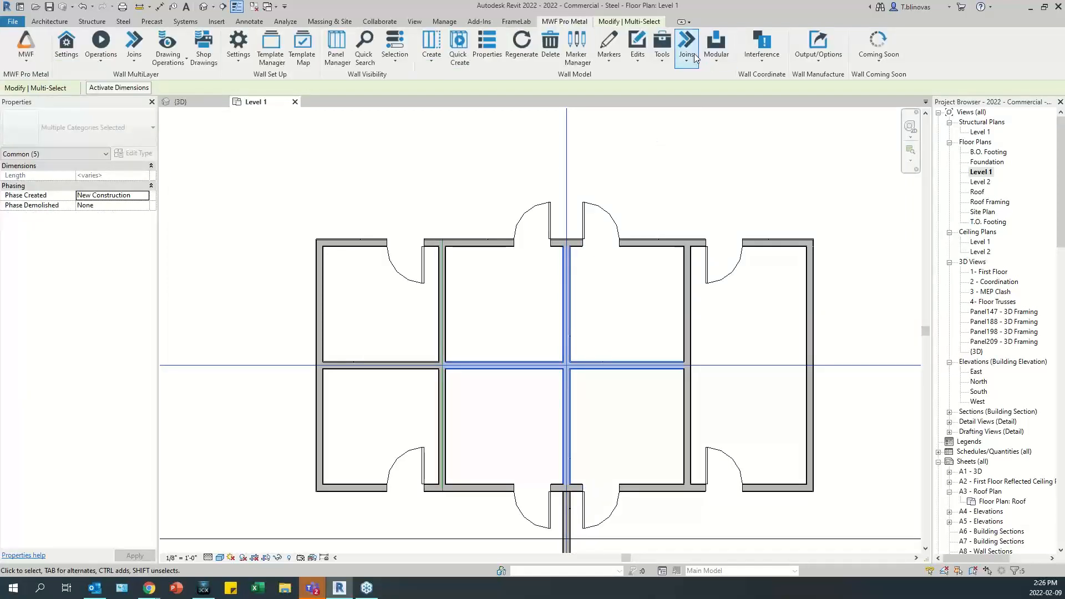
Create an Intersect - 3W - Any auto join rule with LGS T-MULT 3W WITH LONG MAIN A CONTINUOUS [J136] in rule set Panels Auto Join Webinar.
{"action": "left_click", "coordinate": [686, 50]}
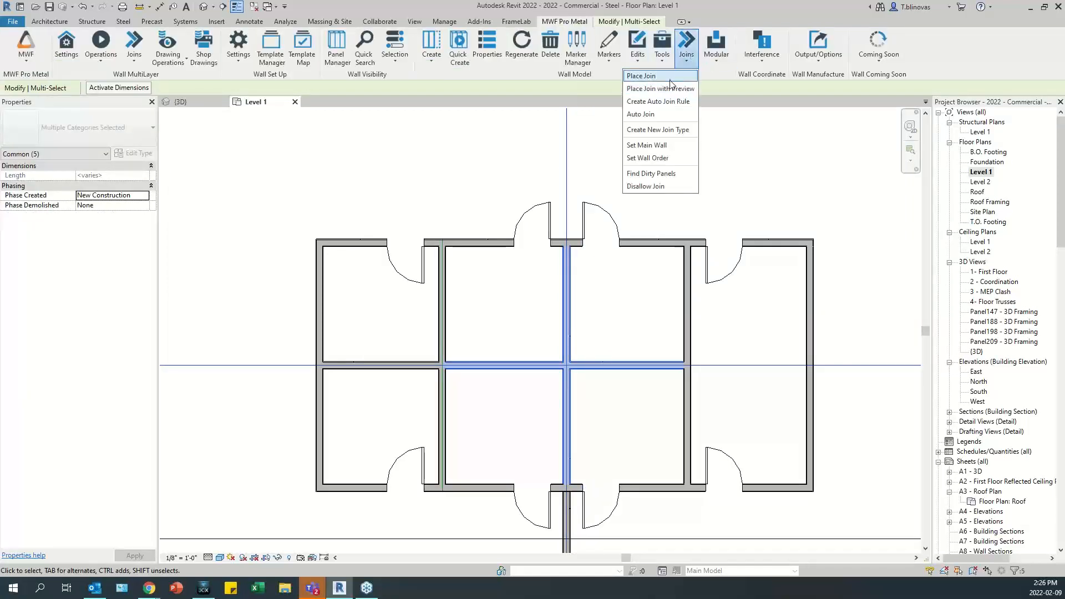
{"action": "left_click", "coordinate": [657, 100]}
{"action": "left_click", "coordinate": [393, 179]}
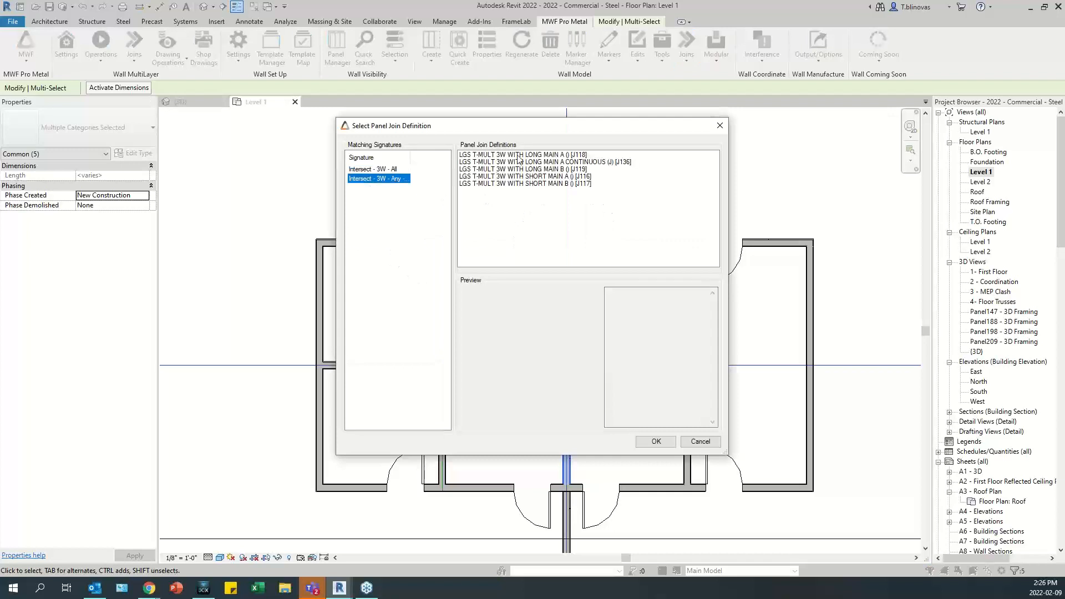
{"action": "left_click", "coordinate": [520, 155]}
{"action": "left_click", "coordinate": [526, 162]}
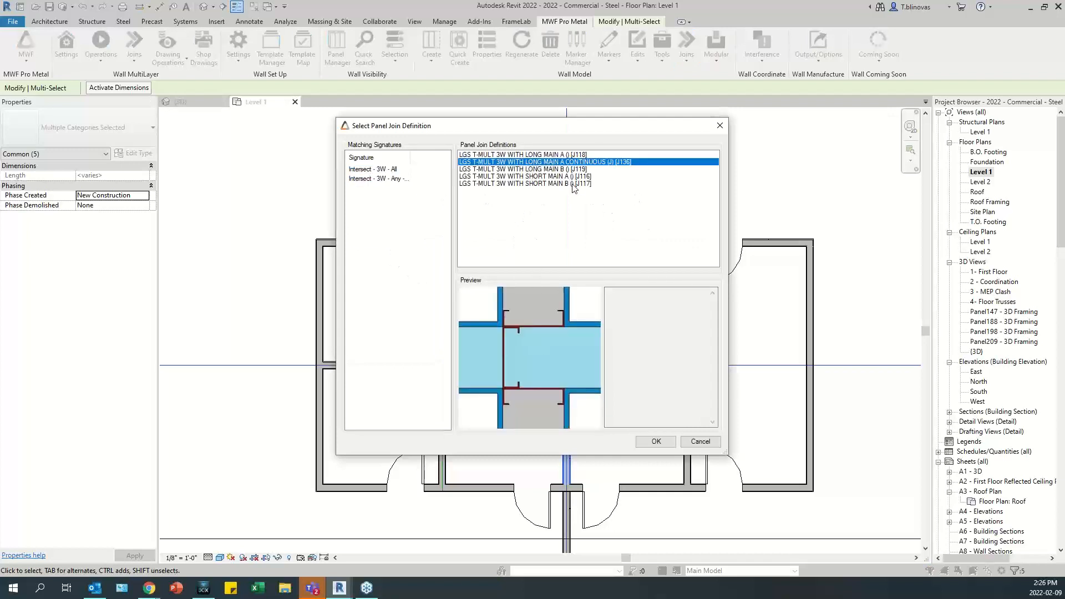
{"action": "left_click", "coordinate": [657, 442]}
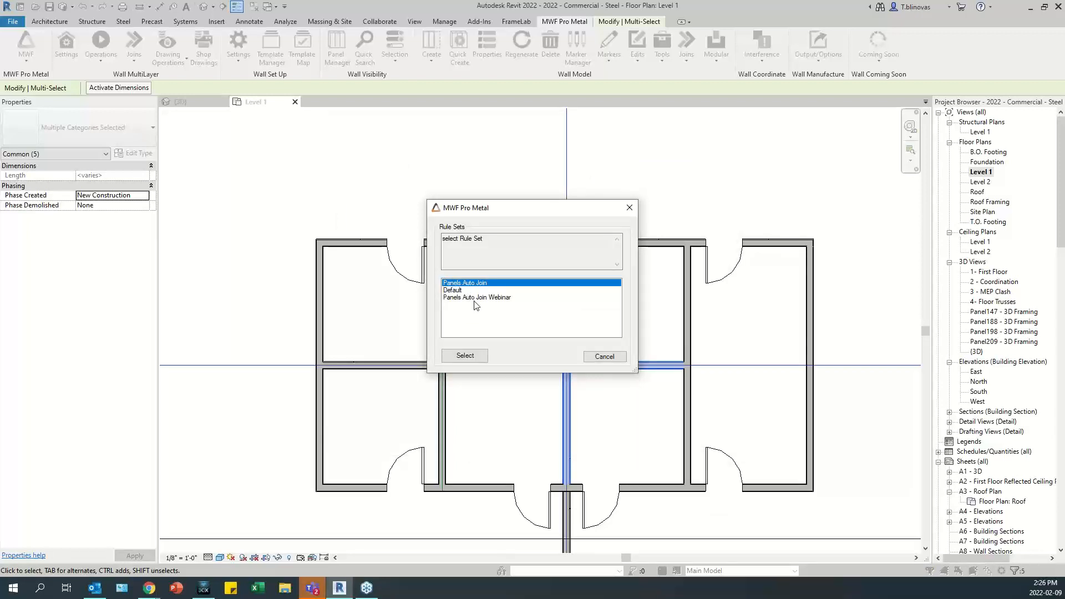
{"action": "left_click", "coordinate": [475, 298]}
{"action": "left_click", "coordinate": [465, 355]}
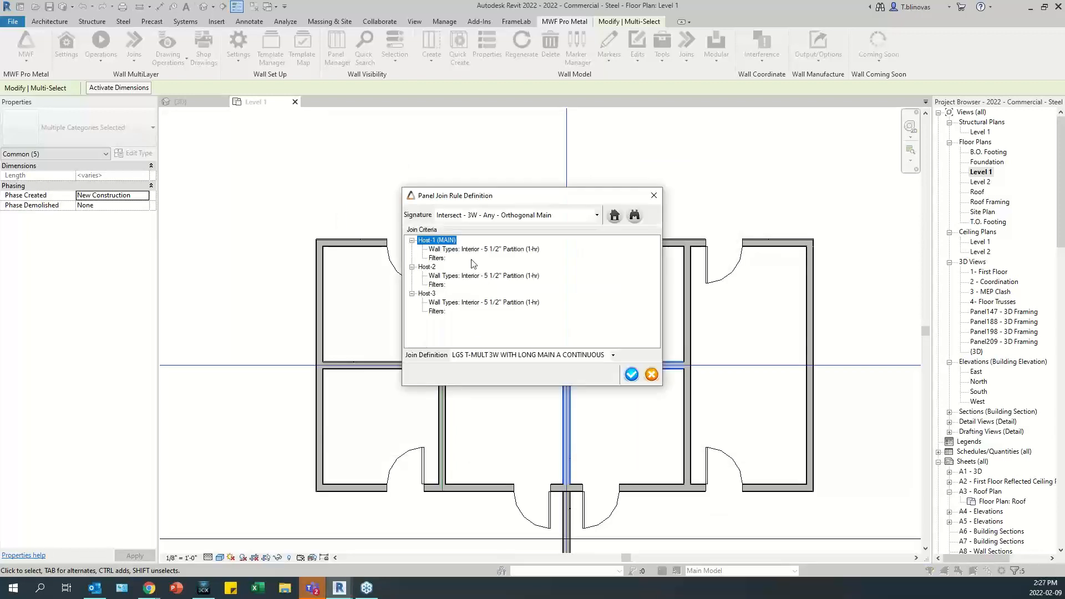
Set the wall type criteria of Host-1 (MAIN) and Host-2 to the blank entry in the three-way join rule.
{"action": "left_click", "coordinate": [616, 215]}
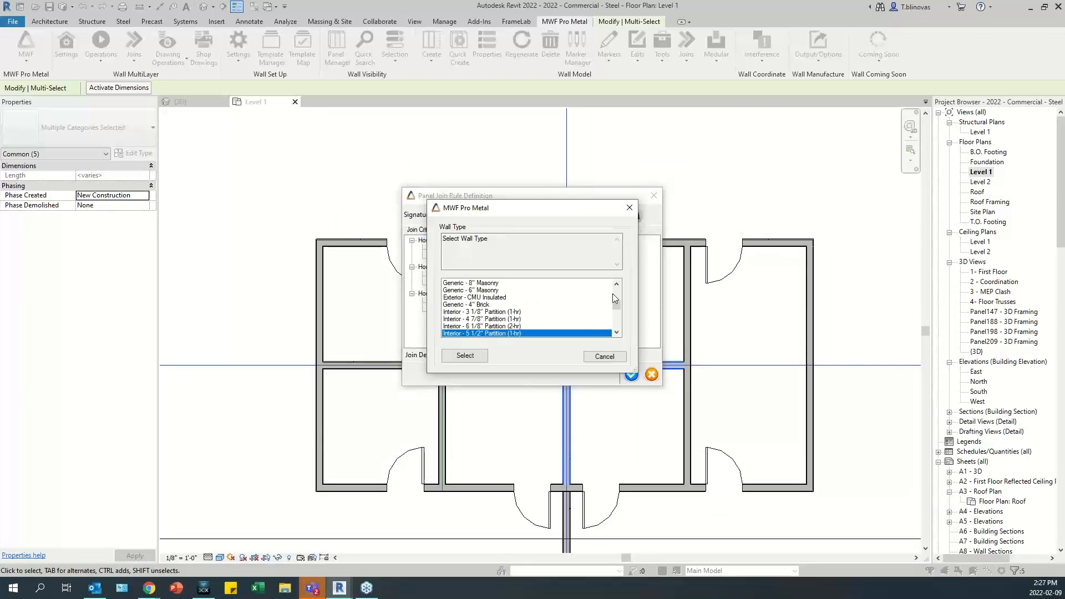
{"action": "left_click", "coordinate": [481, 283]}
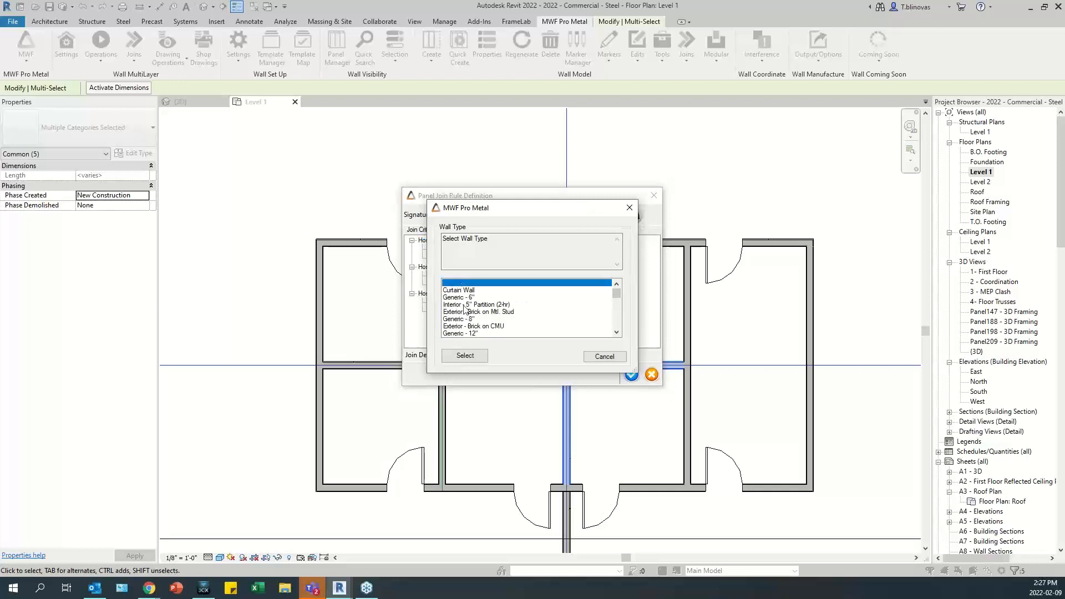
{"action": "left_click", "coordinate": [469, 355]}
{"action": "left_click", "coordinate": [615, 216]}
{"action": "scroll", "coordinate": [613, 302], "scroll_direction": "up", "scroll_amount": 3}
{"action": "left_click", "coordinate": [452, 283]}
{"action": "left_click", "coordinate": [465, 355]}
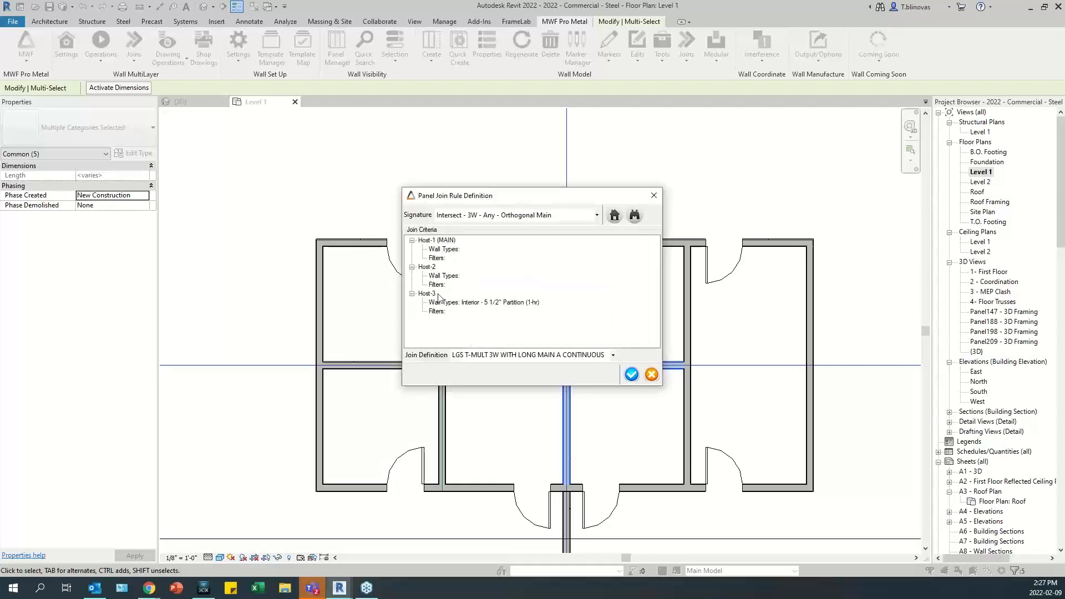
Set the wall type criterion of Host-3 to the blank entry, accept the three-way join rule definition and clear the wall selection.
{"action": "left_click", "coordinate": [615, 215]}
{"action": "scroll", "coordinate": [616, 299], "scroll_direction": "up", "scroll_amount": 5}
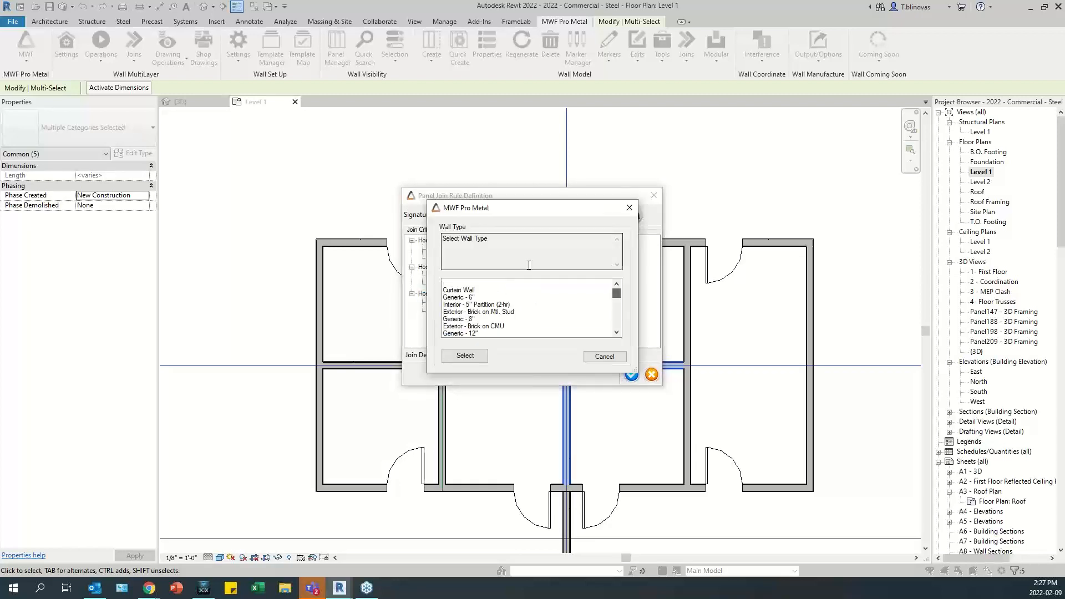
{"action": "left_click", "coordinate": [461, 356]}
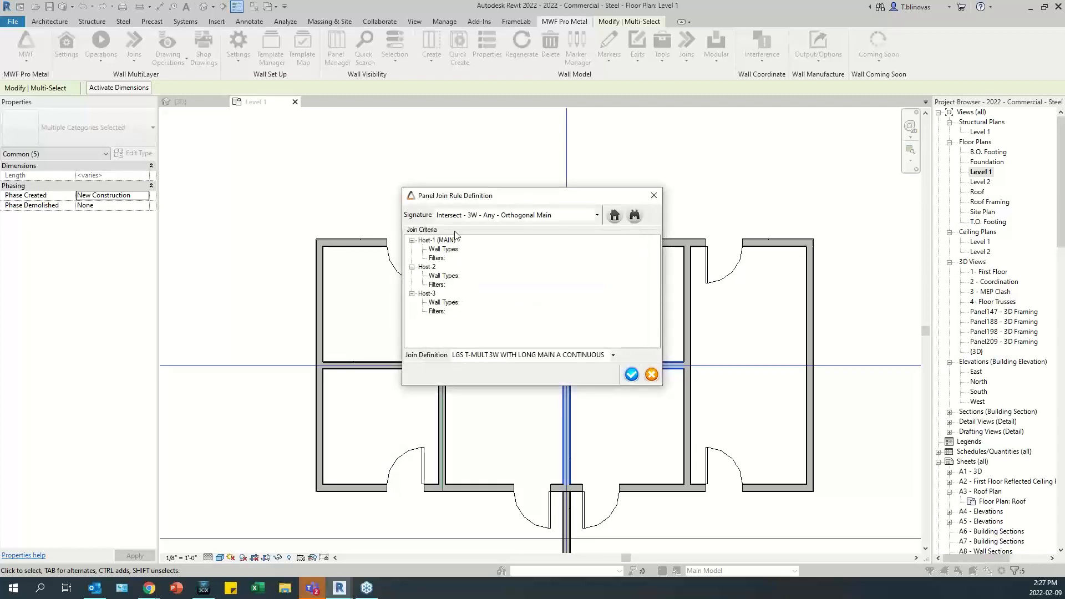
{"action": "left_click", "coordinate": [631, 375]}
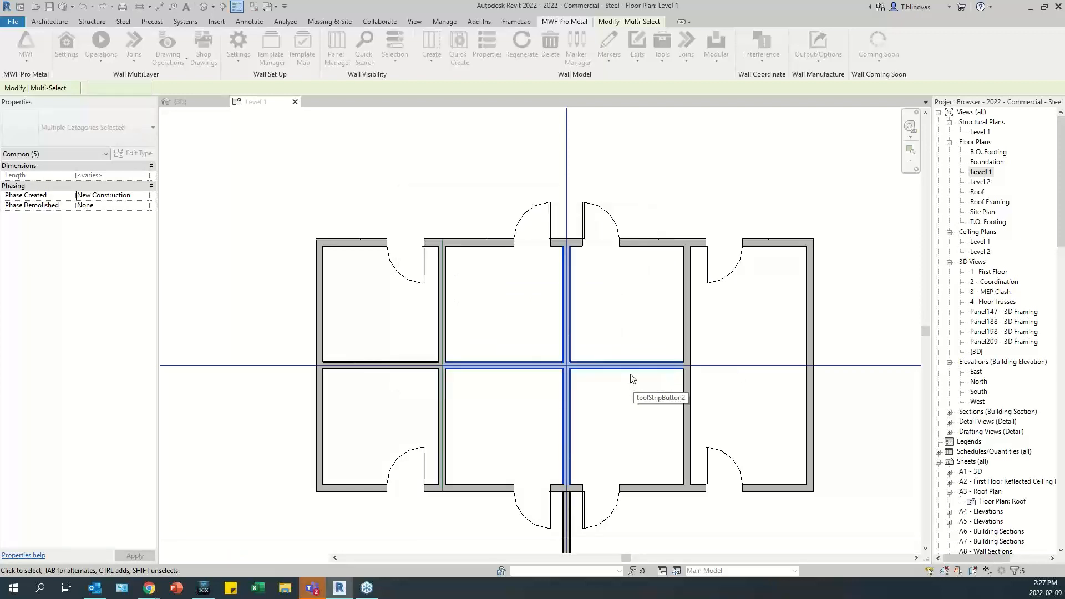
{"action": "left_click", "coordinate": [634, 409]}
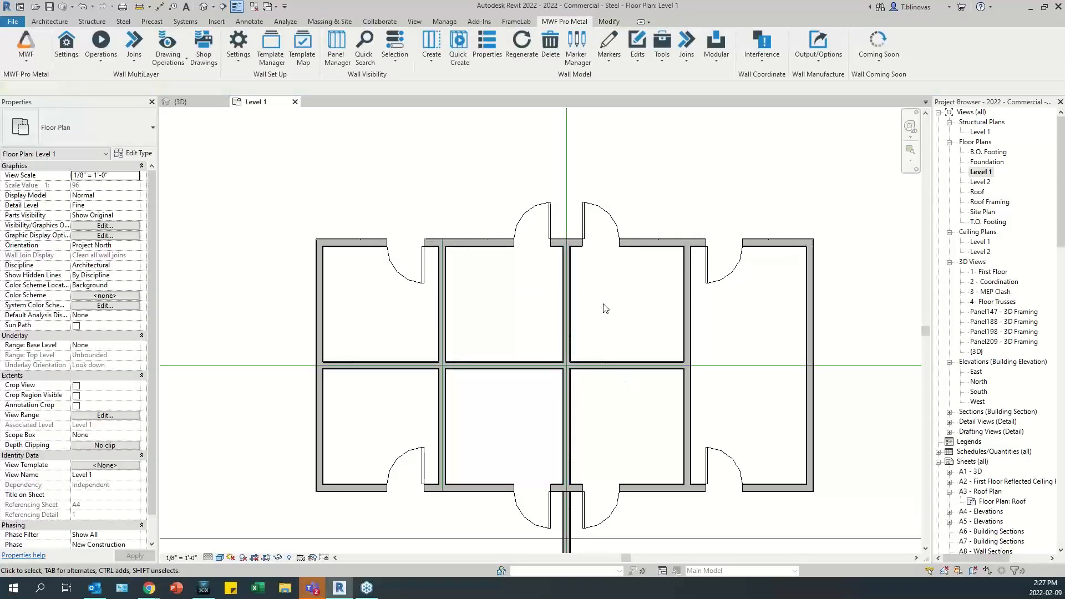
Examine the remaining wall corners and intersections of the room layout, checking the outer wall and the middle partition.
{"action": "scroll", "coordinate": [605, 305], "scroll_direction": "down", "scroll_amount": 4}
{"action": "scroll", "coordinate": [639, 328], "scroll_direction": "up", "scroll_amount": 5}
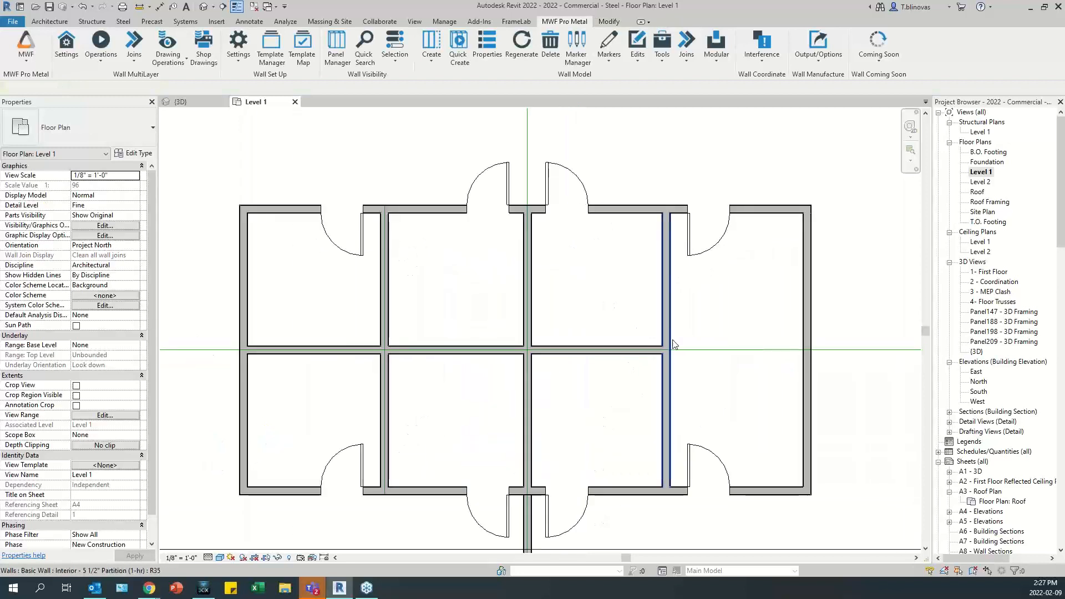
{"action": "left_click", "coordinate": [664, 468]}
{"action": "left_click", "coordinate": [652, 495]}
{"action": "scroll", "coordinate": [652, 477], "scroll_direction": "up", "scroll_amount": 3}
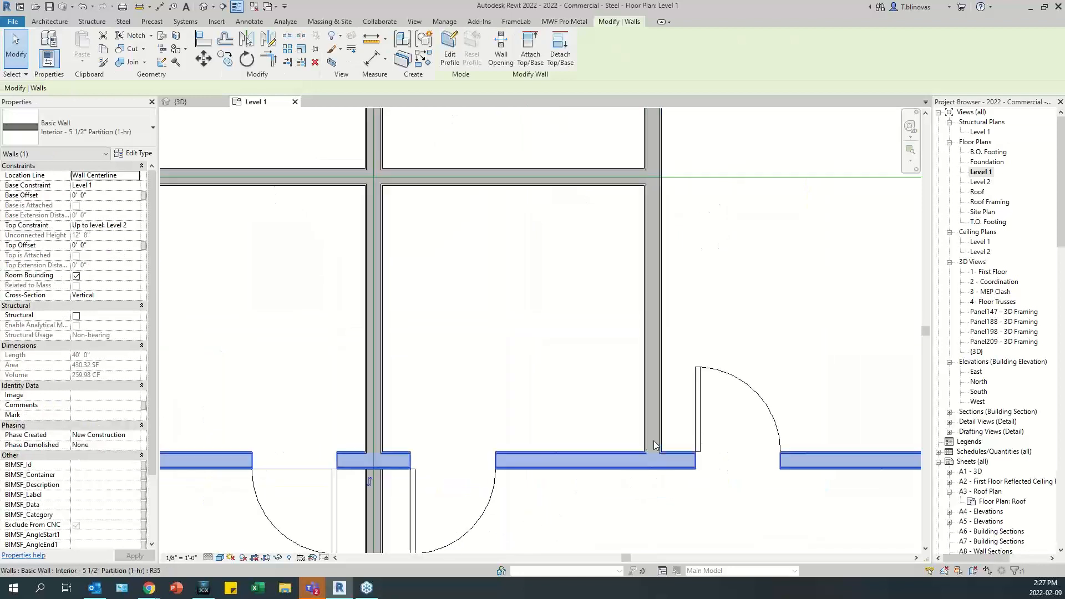
{"action": "scroll", "coordinate": [637, 348], "scroll_direction": "down", "scroll_amount": 3}
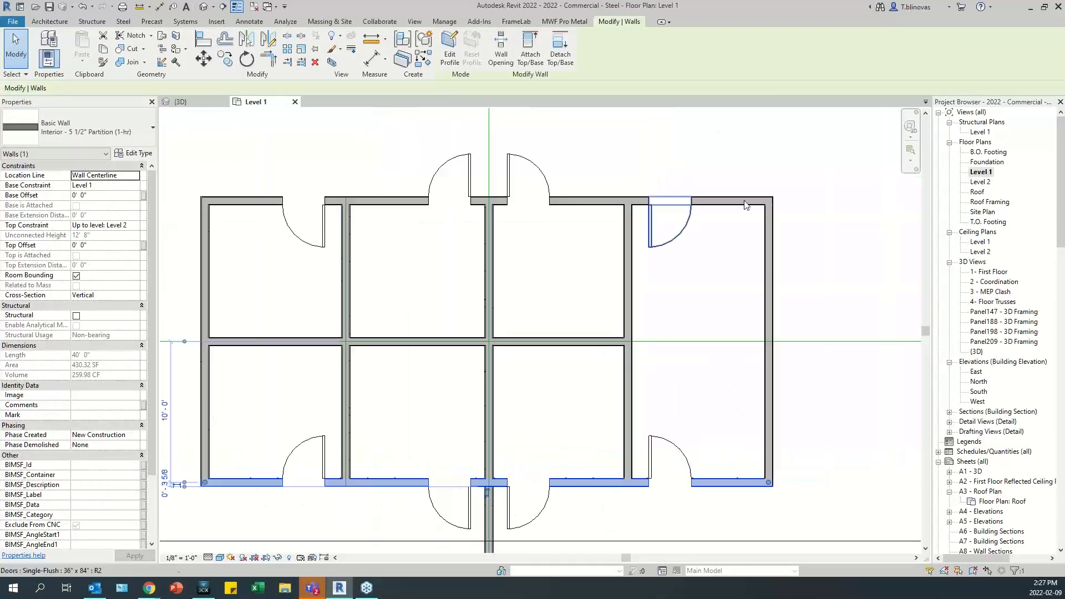
{"action": "scroll", "coordinate": [566, 249], "scroll_direction": "down", "scroll_amount": 2}
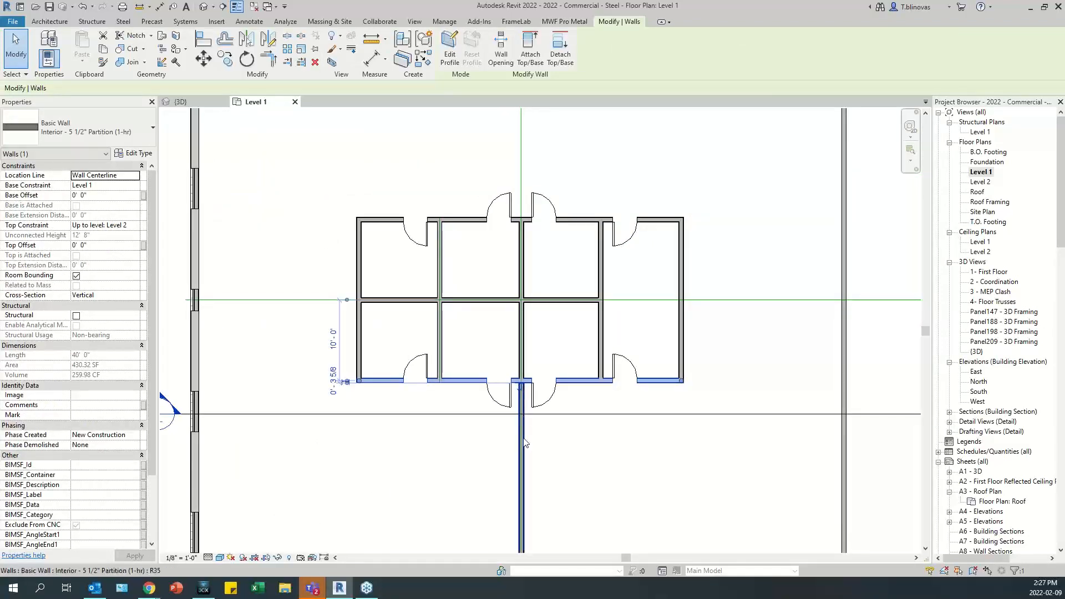
{"action": "scroll", "coordinate": [519, 340], "scroll_direction": "up", "scroll_amount": 2}
{"action": "left_click", "coordinate": [508, 338]}
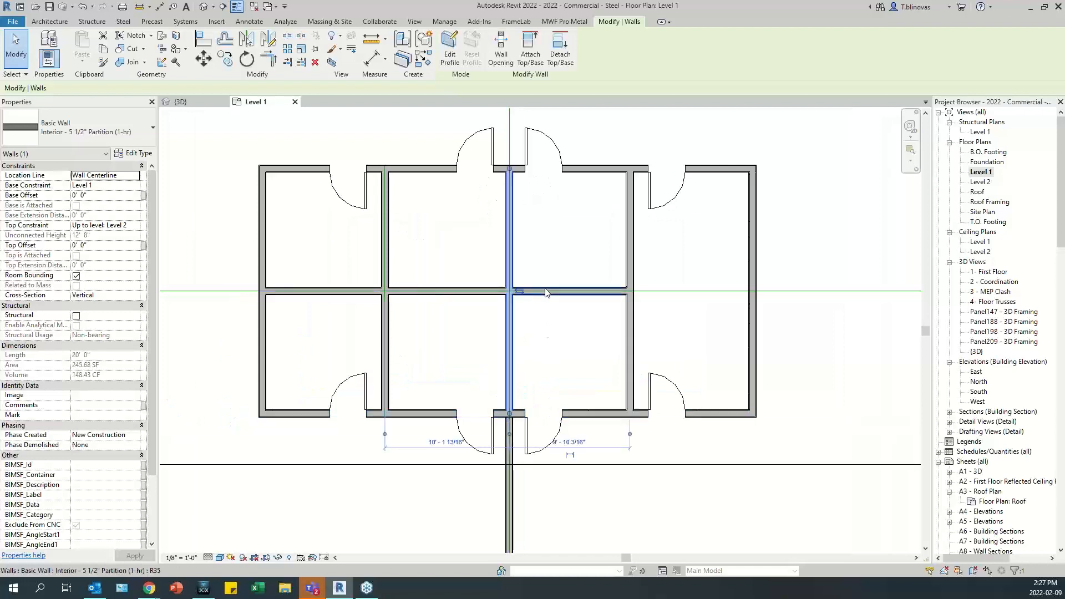
Apply Auto Join with rule set Panels Auto Join Webinar to all walls of the room layout and clear the selection.
{"action": "scroll", "coordinate": [557, 401], "scroll_direction": "down", "scroll_amount": 2}
{"action": "left_click_drag", "start_coordinate": [328, 193], "coordinate": [732, 436]}
{"action": "scroll", "coordinate": [664, 339], "scroll_direction": "up", "scroll_amount": 2}
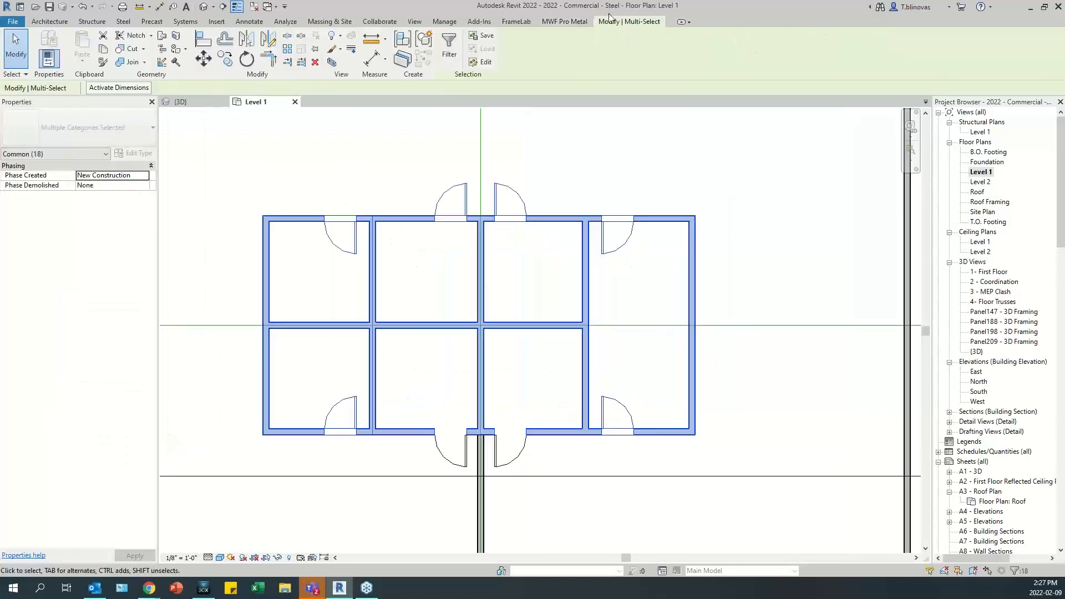
{"action": "left_click", "coordinate": [564, 21]}
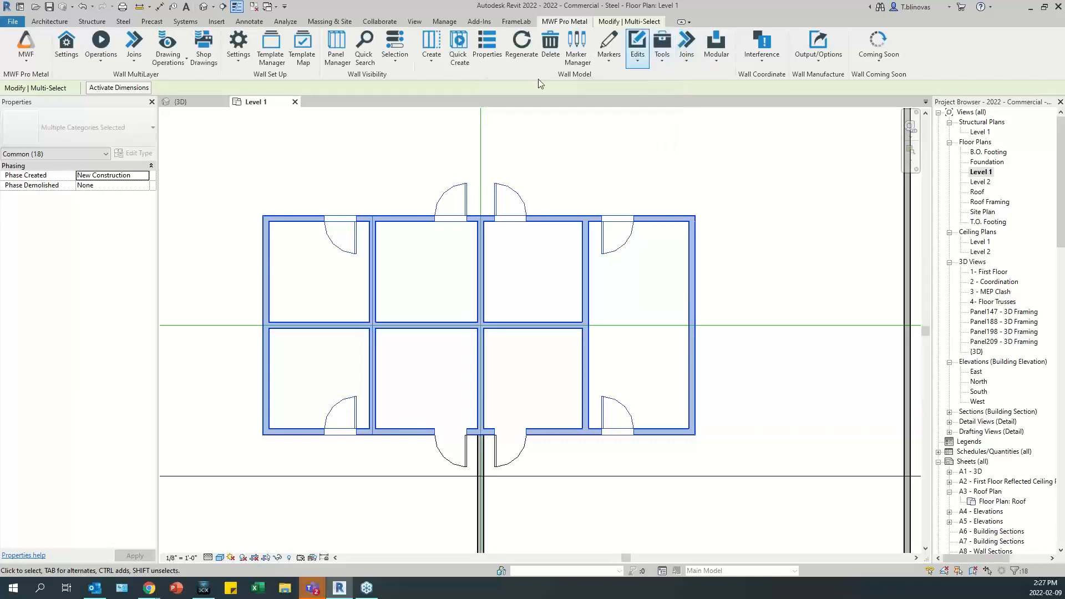
{"action": "left_click", "coordinate": [687, 61]}
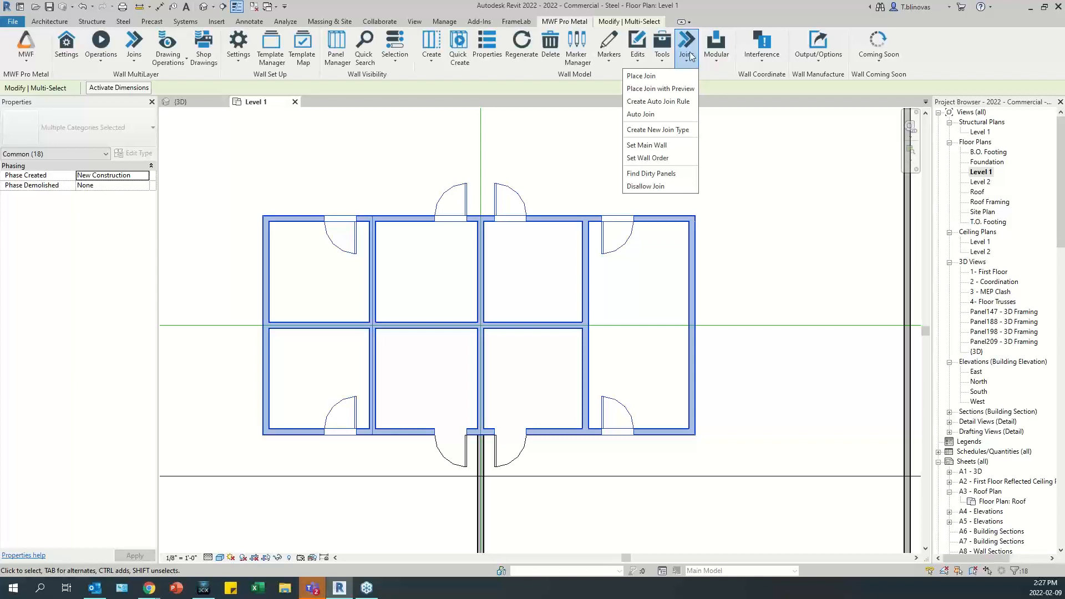
{"action": "left_click", "coordinate": [652, 113]}
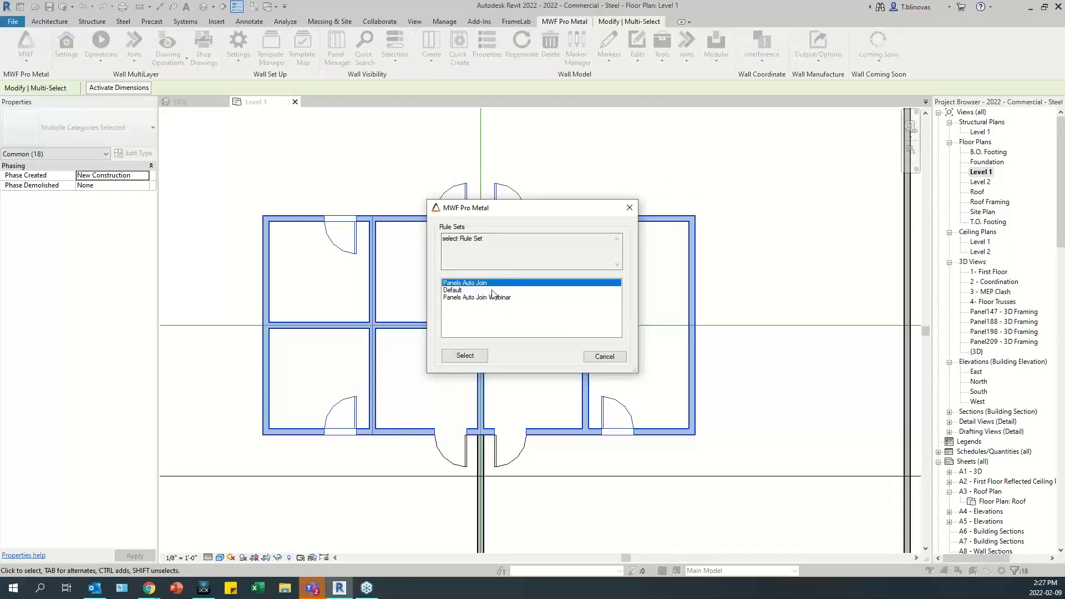
{"action": "left_click", "coordinate": [471, 298]}
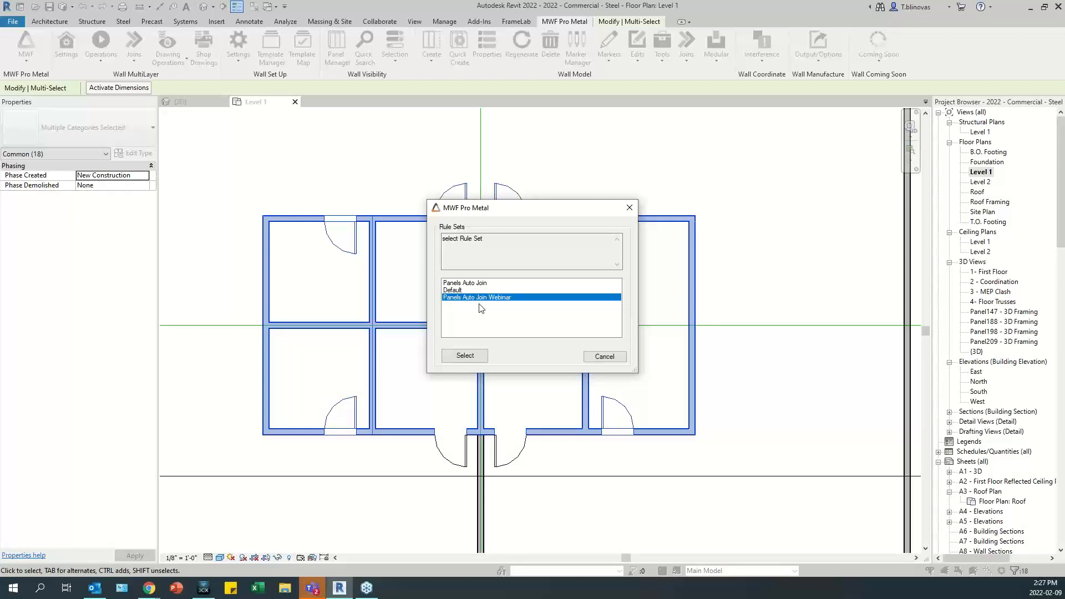
{"action": "left_click", "coordinate": [466, 356]}
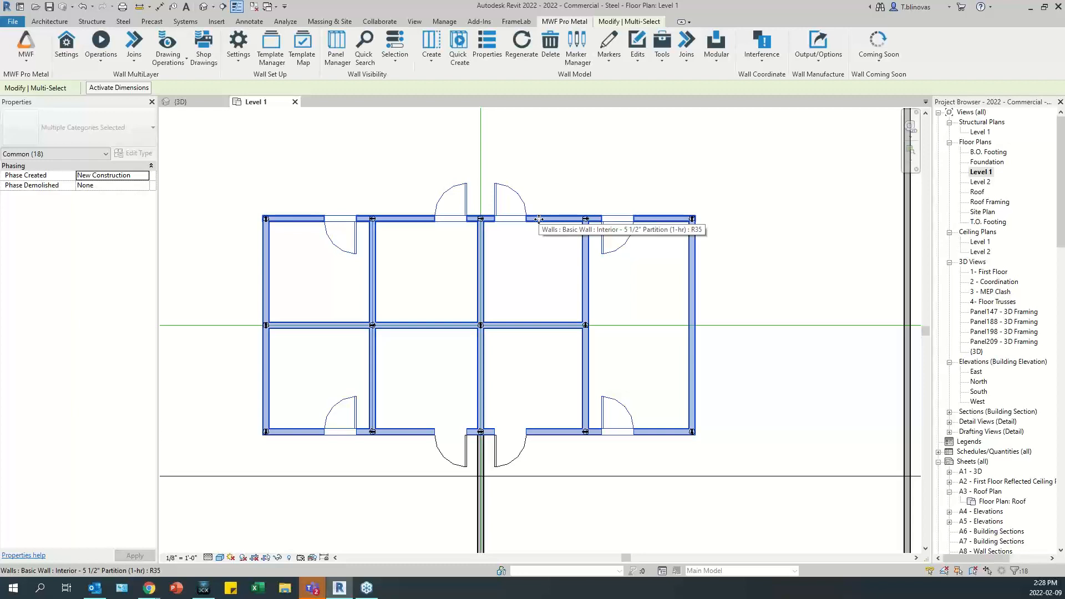
{"action": "left_click", "coordinate": [633, 311]}
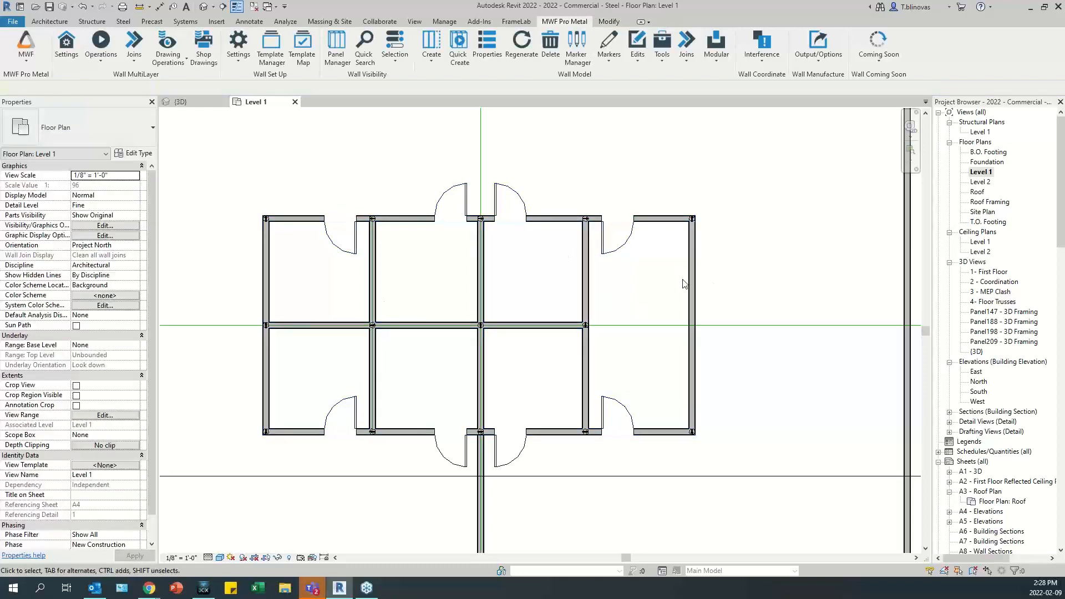
Examine the join symbols across the room layout and the three-way join and host wall on the lower outer wall.
{"action": "middle_click_drag", "start_coordinate": [438, 355], "coordinate": [471, 359]}
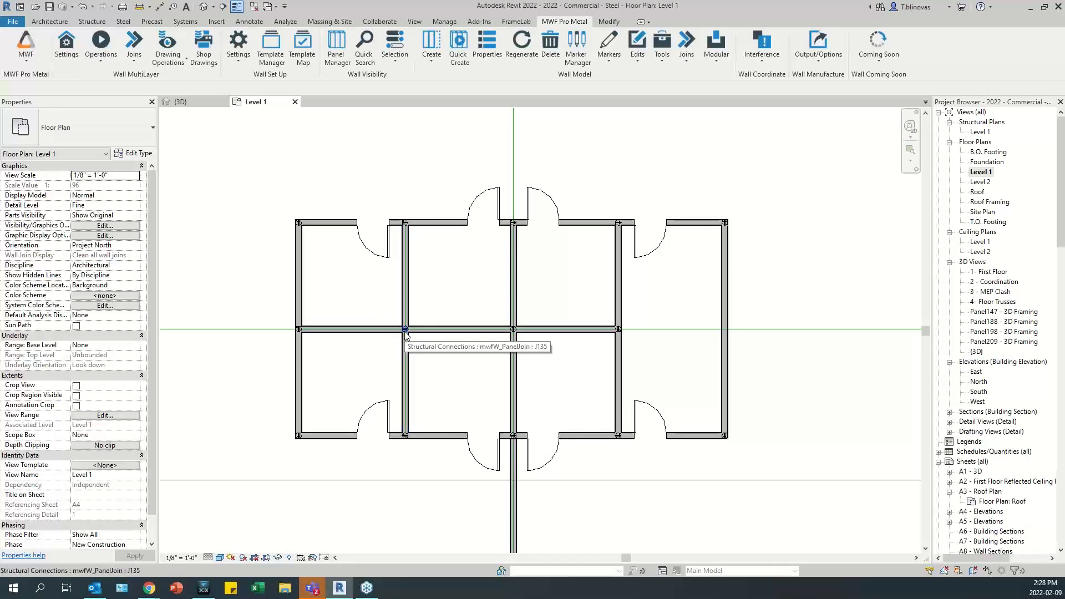
{"action": "scroll", "coordinate": [405, 333], "scroll_direction": "up", "scroll_amount": 3}
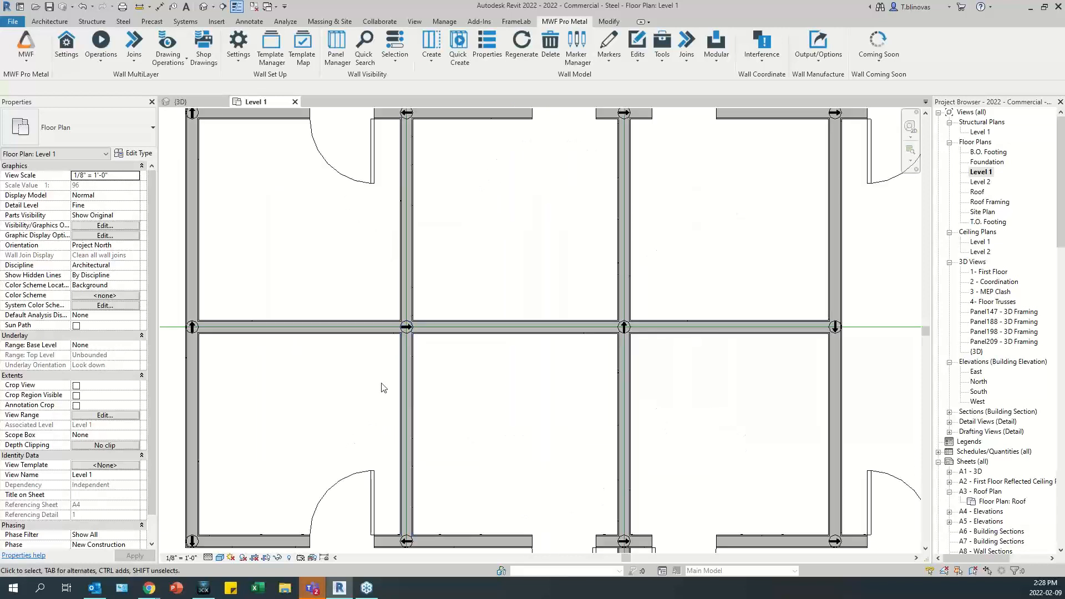
{"action": "scroll", "coordinate": [376, 396], "scroll_direction": "down", "scroll_amount": 2}
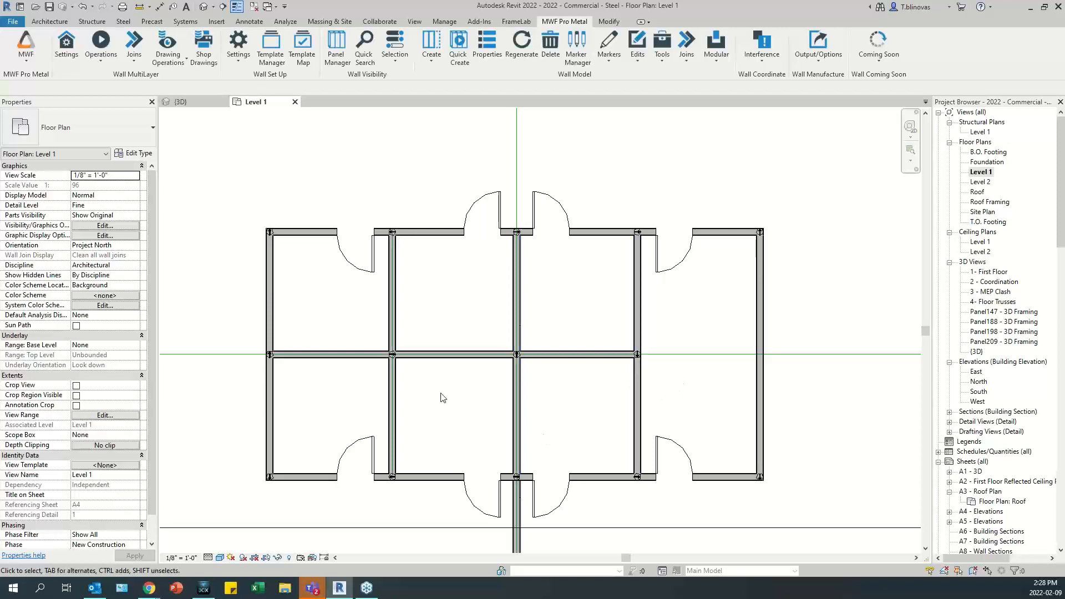
{"action": "scroll", "coordinate": [441, 394], "scroll_direction": "down", "scroll_amount": 4}
{"action": "scroll", "coordinate": [461, 404], "scroll_direction": "up", "scroll_amount": 5}
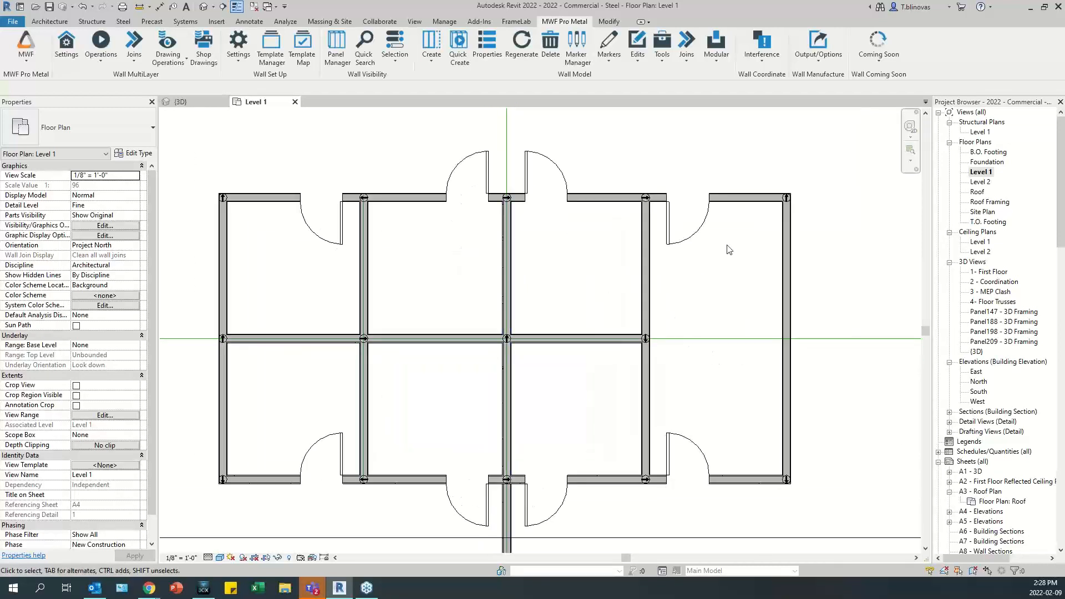
{"action": "scroll", "coordinate": [527, 431], "scroll_direction": "up", "scroll_amount": 8}
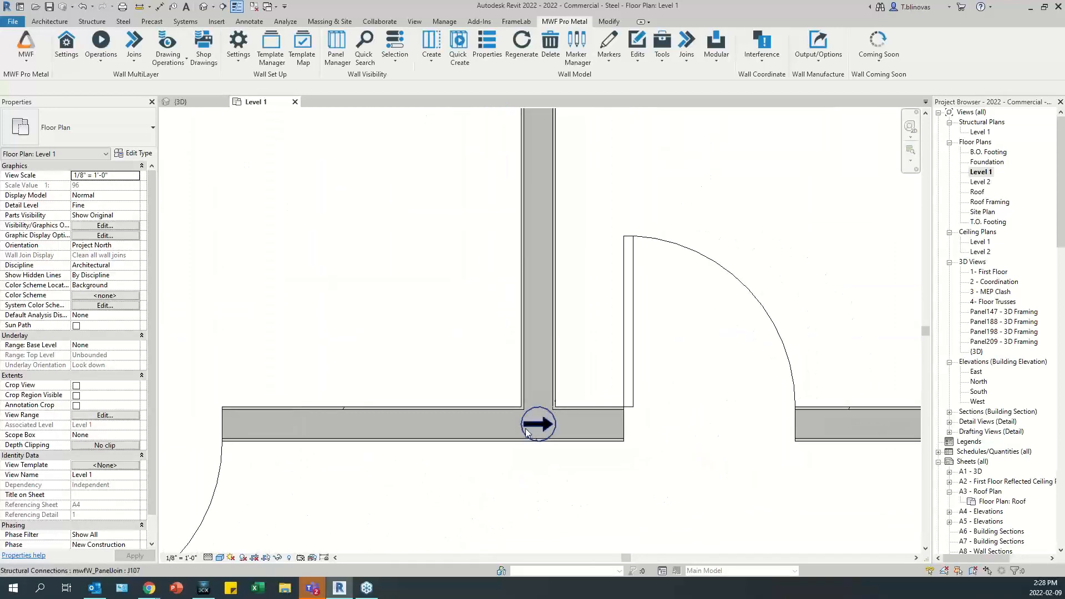
{"action": "left_click", "coordinate": [530, 418]}
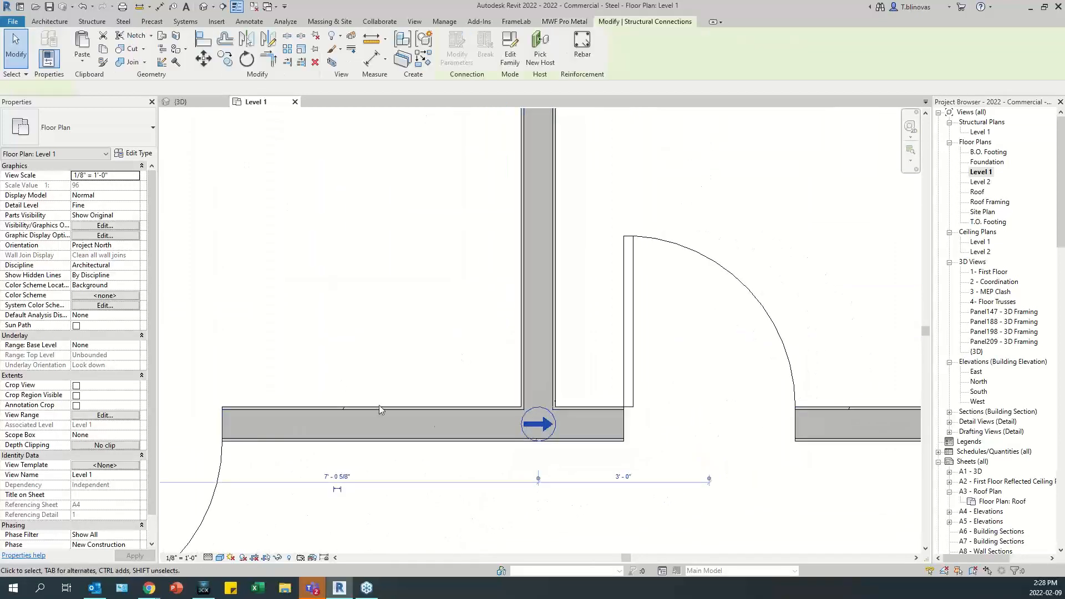
{"action": "left_click", "coordinate": [574, 20]}
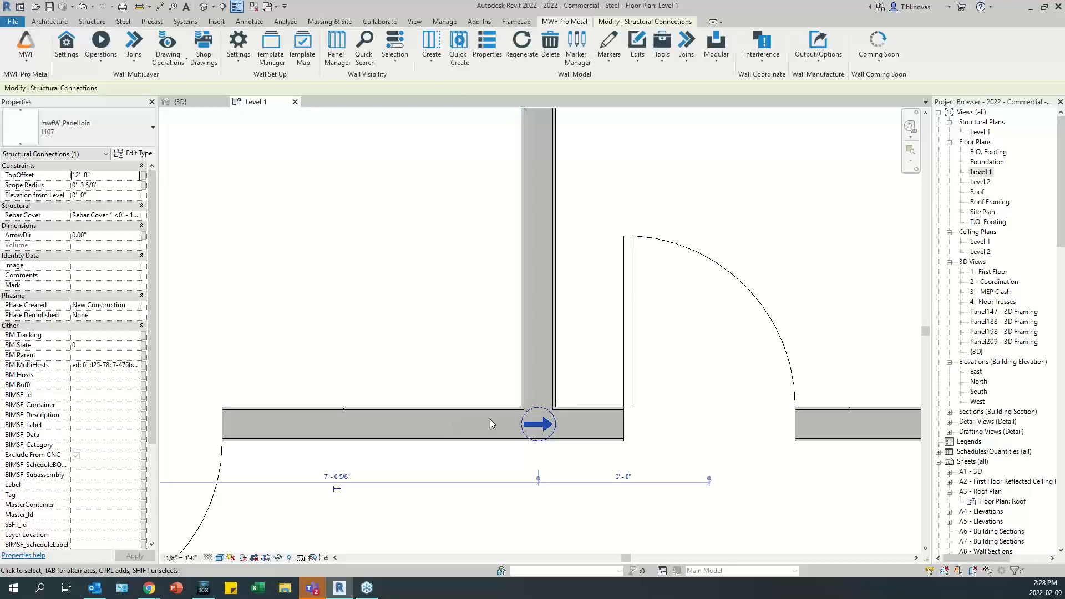
{"action": "scroll", "coordinate": [493, 422], "scroll_direction": "down", "scroll_amount": 3}
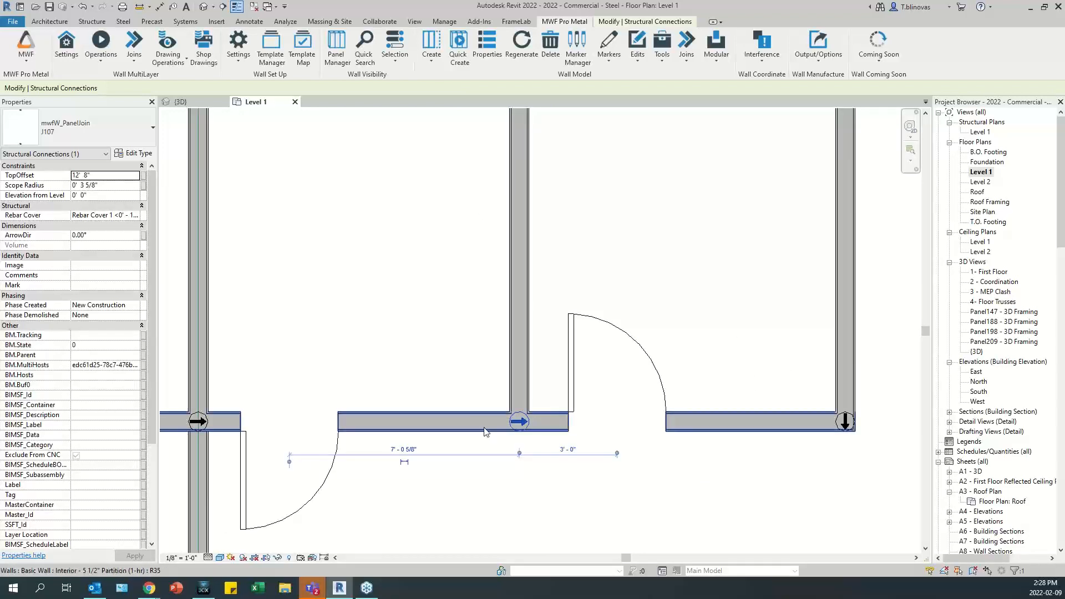
{"action": "left_click", "coordinate": [467, 420]}
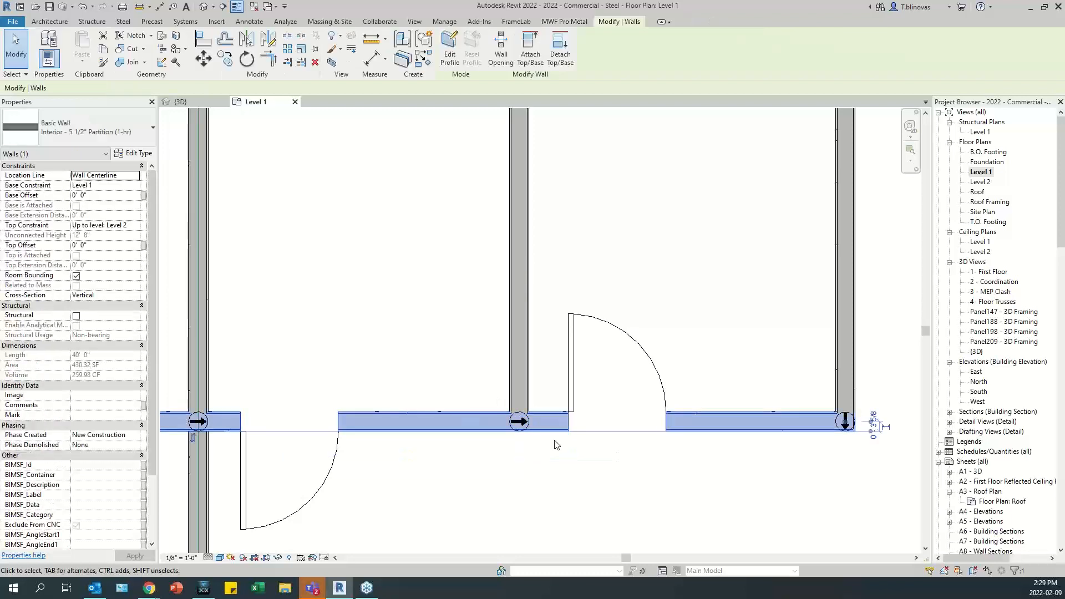
{"action": "scroll", "coordinate": [508, 425], "scroll_direction": "up", "scroll_amount": 3}
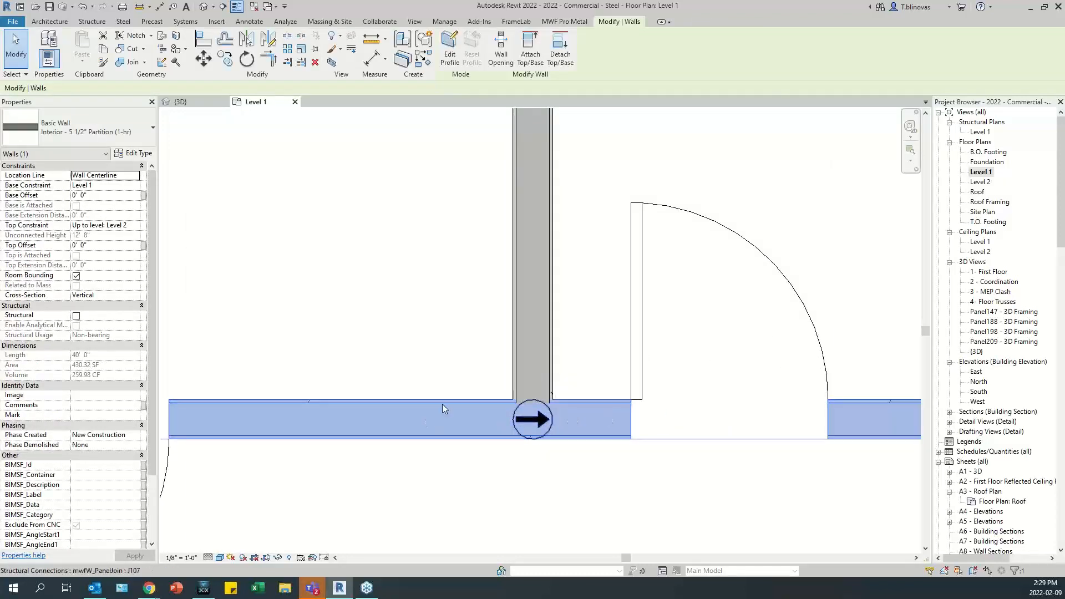
{"action": "key", "text": "Escape"}
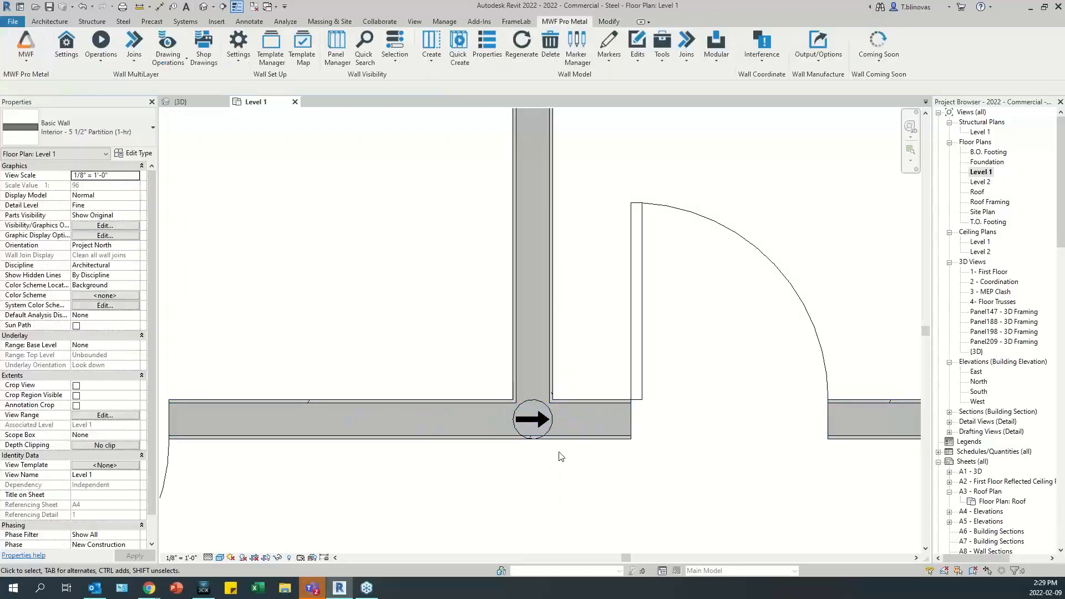
Inspect the three-way join on the lower outer wall, its partition wall and the available join commands, and clear the selection.
{"action": "left_click", "coordinate": [547, 423]}
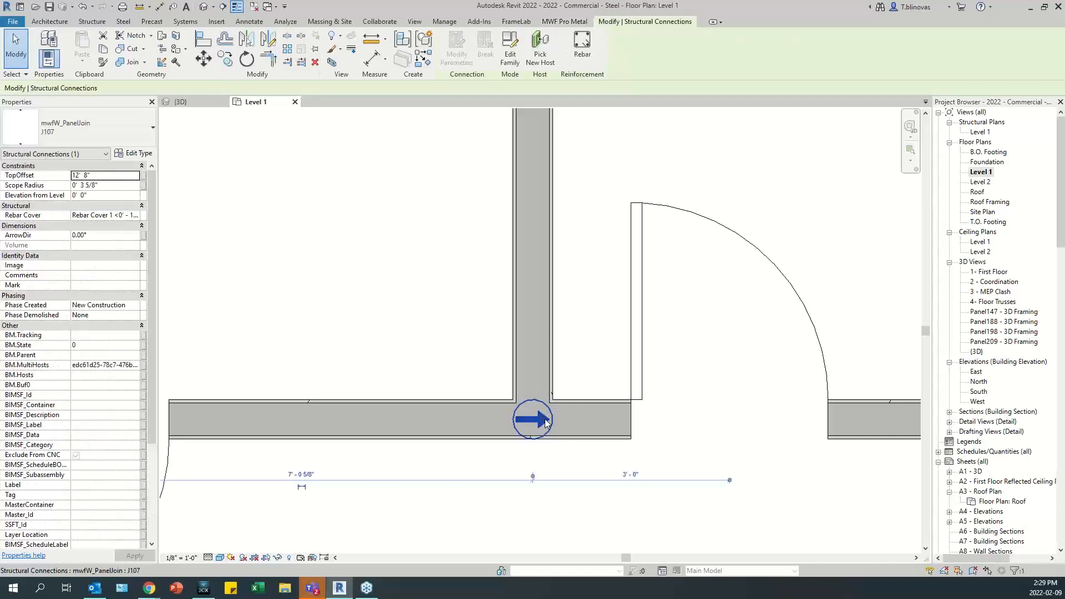
{"action": "left_click", "coordinate": [553, 304]}
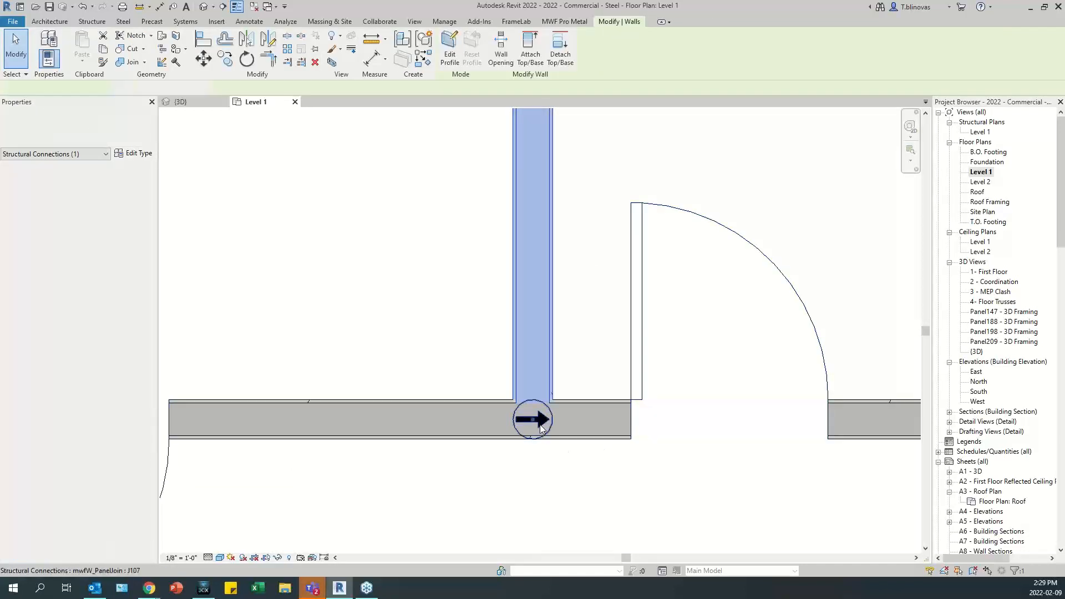
{"action": "left_click", "coordinate": [541, 472]}
{"action": "left_click", "coordinate": [533, 420]}
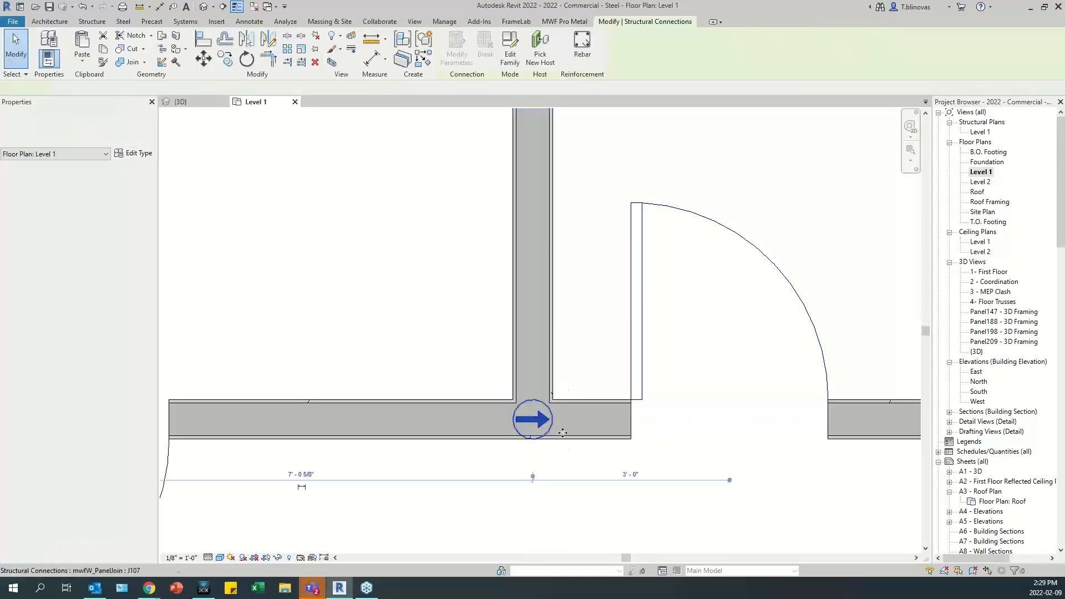
{"action": "left_click", "coordinate": [558, 22]}
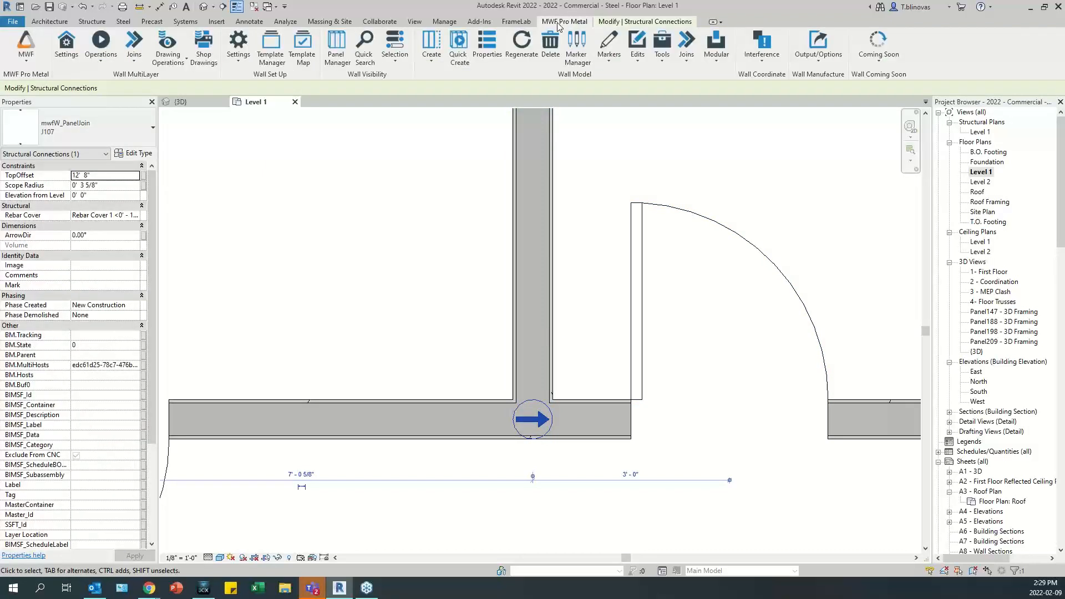
{"action": "left_click", "coordinate": [685, 56]}
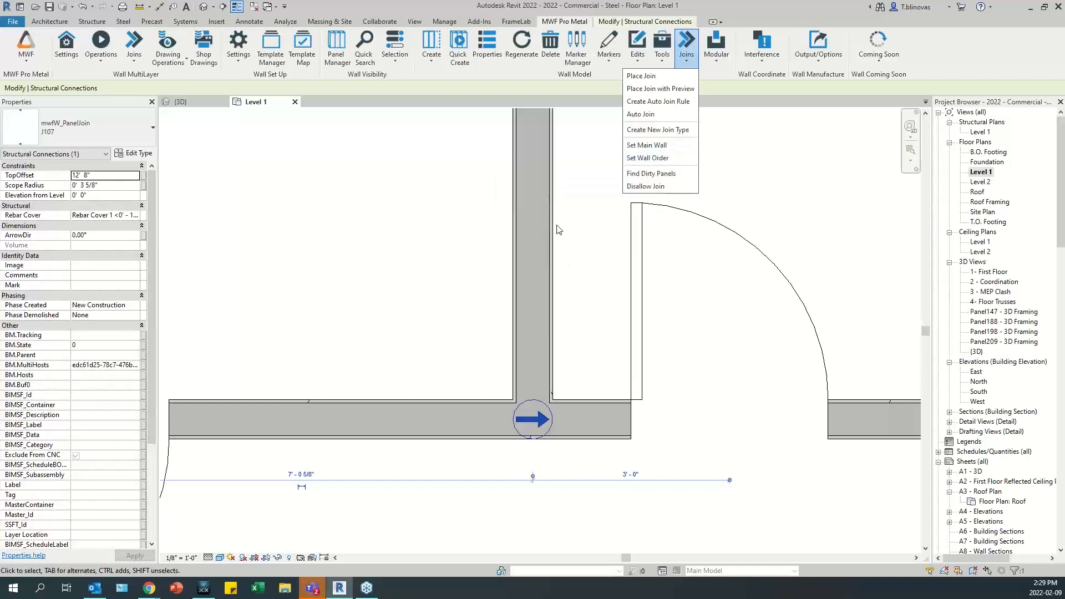
{"action": "left_click", "coordinate": [436, 318]}
{"action": "left_click", "coordinate": [432, 309]}
{"action": "scroll", "coordinate": [665, 390], "scroll_direction": "down", "scroll_amount": 5}
{"action": "middle_click_drag", "start_coordinate": [691, 376], "coordinate": [688, 396]}
{"action": "scroll", "coordinate": [623, 400], "scroll_direction": "down", "scroll_amount": 3}
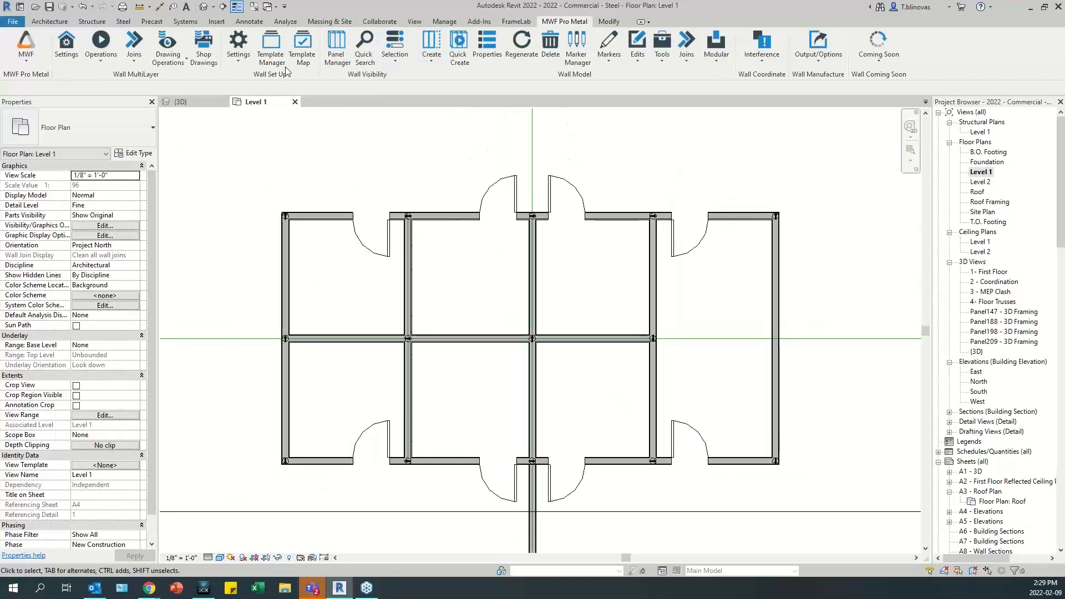
Add wall type Interior - 5 1/2" Partition (1-hr) with template /Default/Light Gauge to the LGS template map and accept it.
{"action": "left_click", "coordinate": [303, 47]}
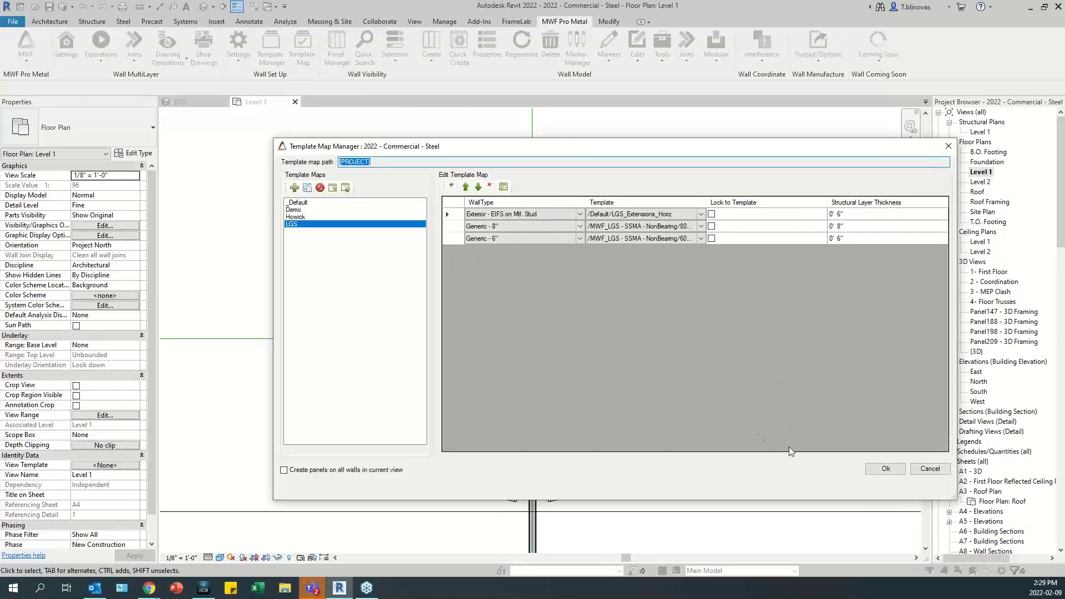
{"action": "left_click", "coordinate": [298, 224]}
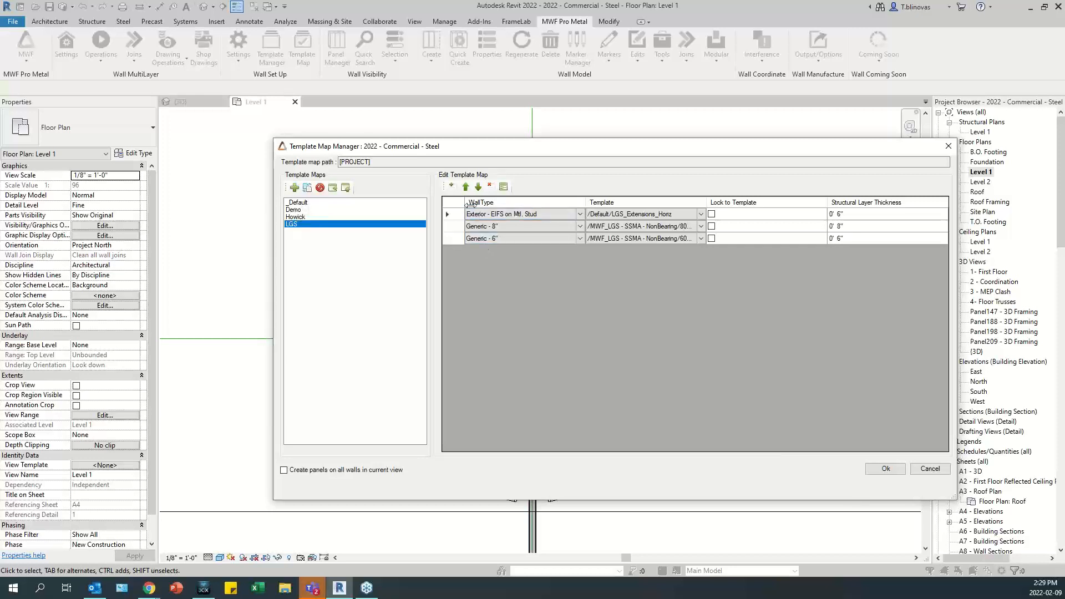
{"action": "left_click", "coordinate": [451, 187]}
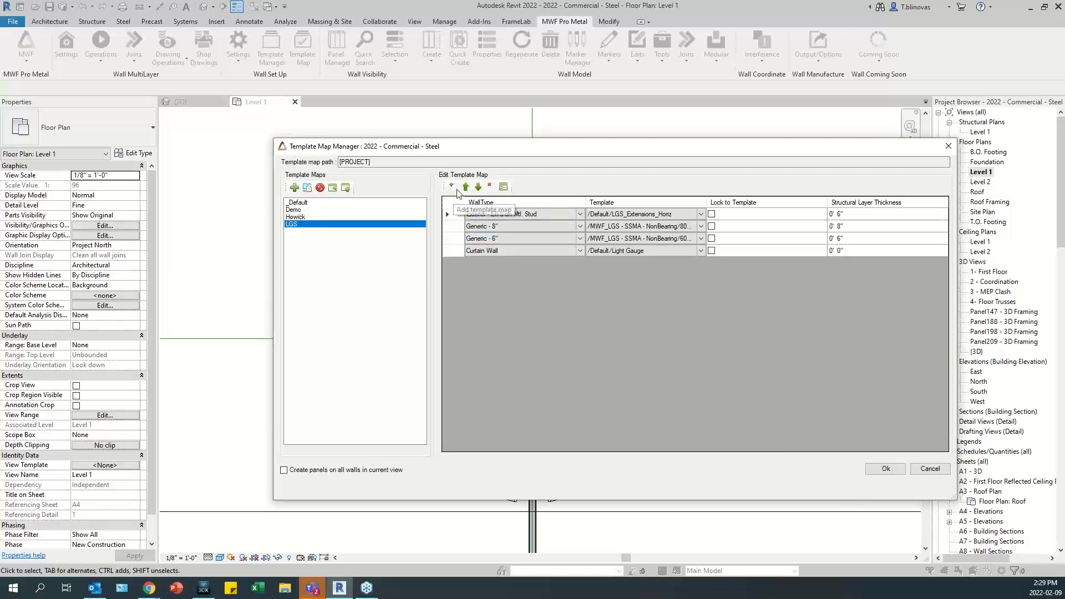
{"action": "left_click", "coordinate": [580, 250]}
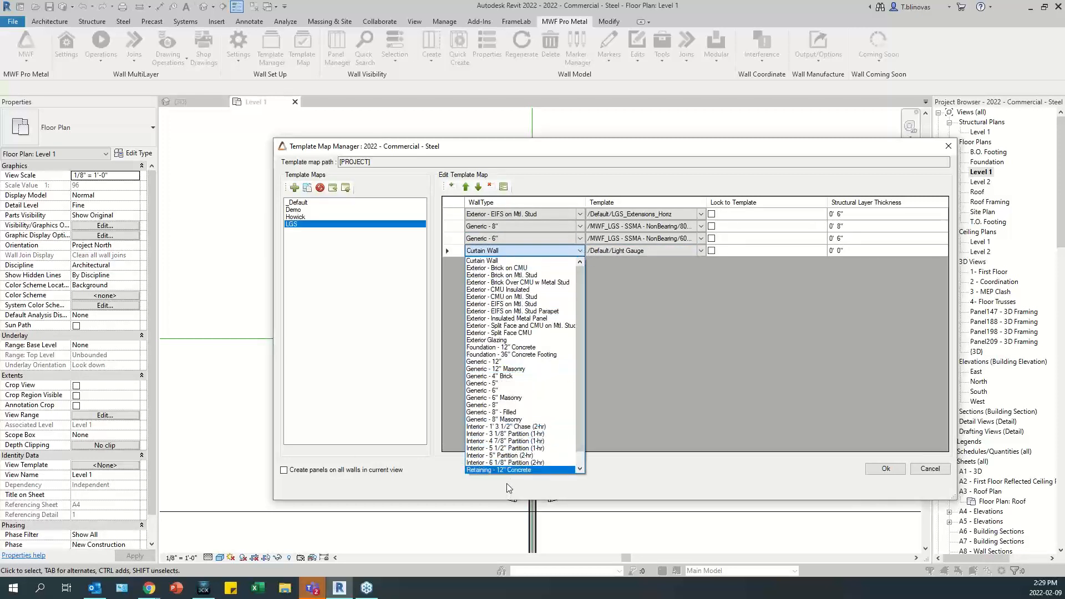
{"action": "left_click", "coordinate": [520, 448]}
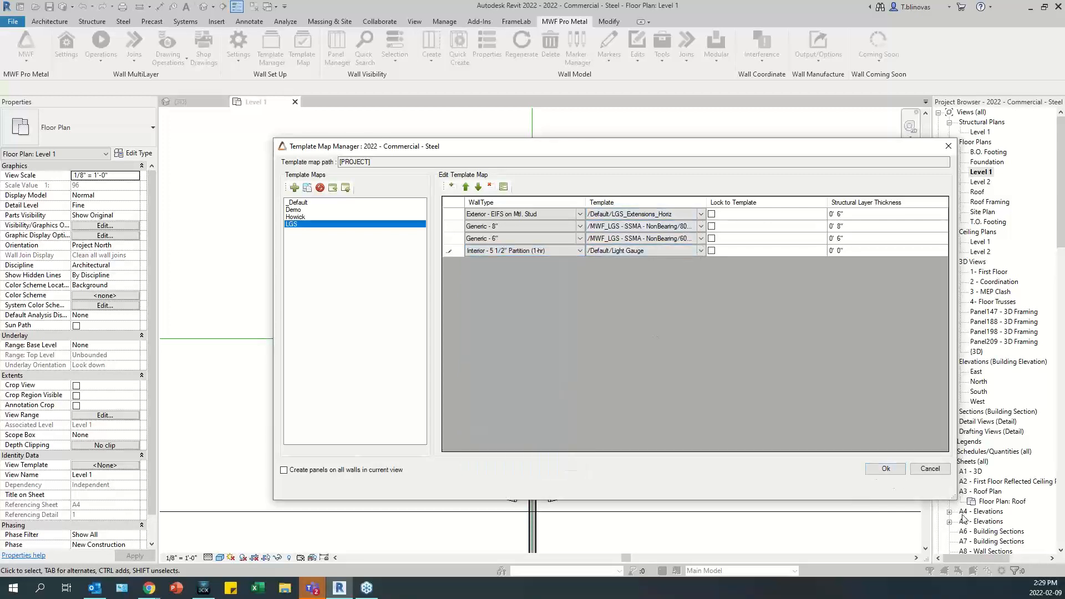
{"action": "left_click", "coordinate": [896, 470]}
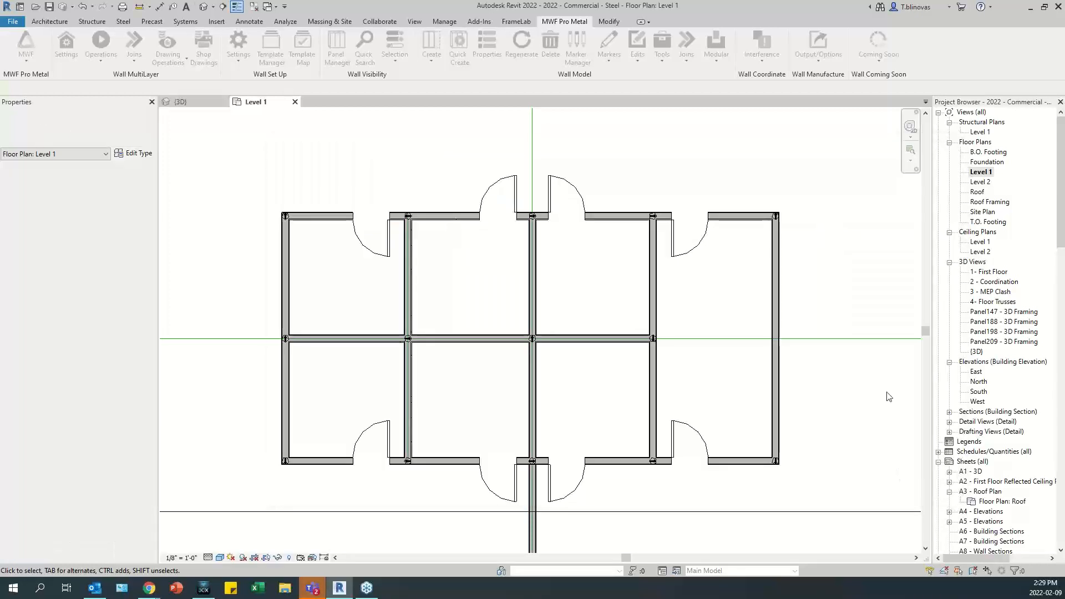
Select the walls and joins of the room layout and create framed panels on them.
{"action": "left_click_drag", "start_coordinate": [540, 367], "coordinate": [733, 434]}
{"action": "left_click", "coordinate": [549, 21]}
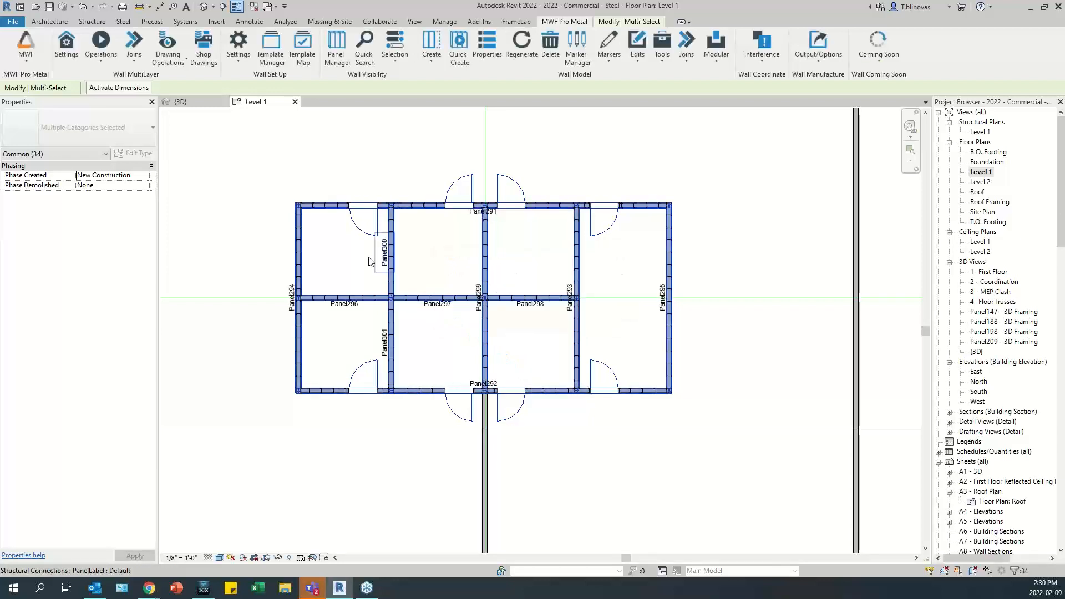
Examine the panels across the room layout and the stud framing at the four-way intersection between the western rooms.
{"action": "scroll", "coordinate": [357, 267], "scroll_direction": "up", "scroll_amount": 2}
{"action": "scroll", "coordinate": [357, 266], "scroll_direction": "up", "scroll_amount": 1}
{"action": "right_click", "coordinate": [378, 365]}
{"action": "left_click", "coordinate": [348, 361]}
{"action": "middle_click_drag", "start_coordinate": [506, 370], "coordinate": [473, 371]}
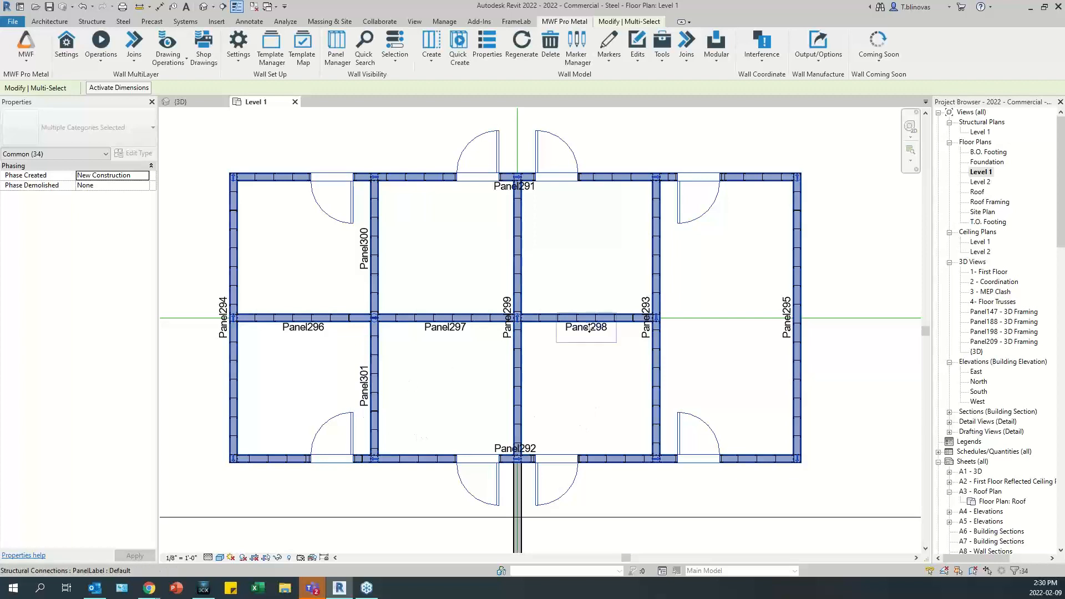
{"action": "middle_click_drag", "start_coordinate": [734, 328], "coordinate": [747, 391]}
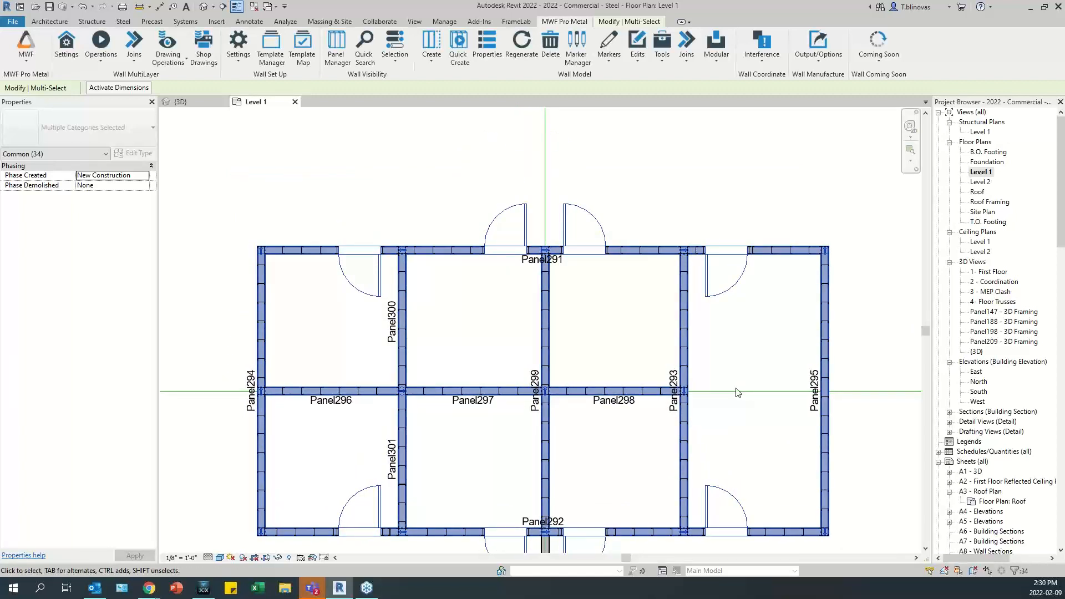
{"action": "scroll", "coordinate": [402, 391], "scroll_direction": "up", "scroll_amount": 8}
{"action": "key", "text": "Escape"}
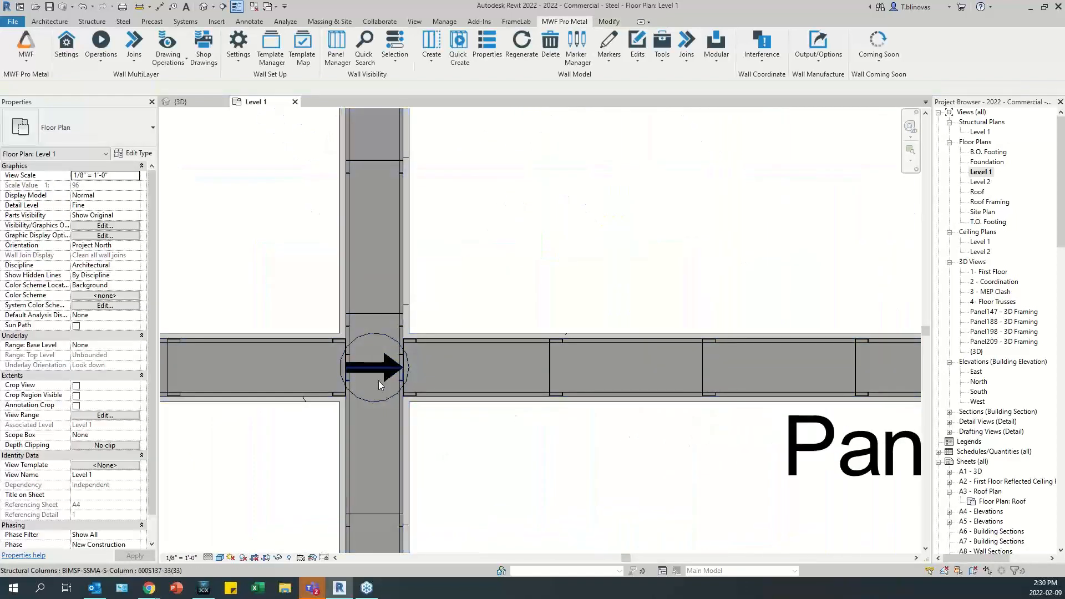
{"action": "scroll", "coordinate": [388, 392], "scroll_direction": "up", "scroll_amount": 3}
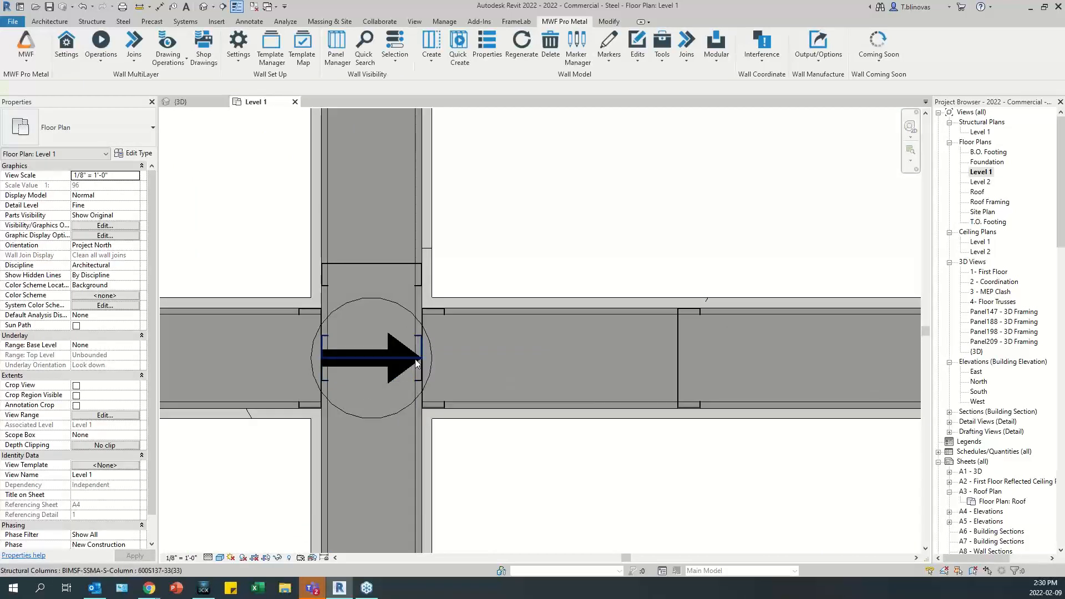
Examine the framing at the four-way intersection and along the partition walls and panels of the room layout.
{"action": "left_click", "coordinate": [401, 369]}
{"action": "scroll", "coordinate": [404, 360], "scroll_direction": "down", "scroll_amount": 3}
{"action": "left_click", "coordinate": [489, 295]}
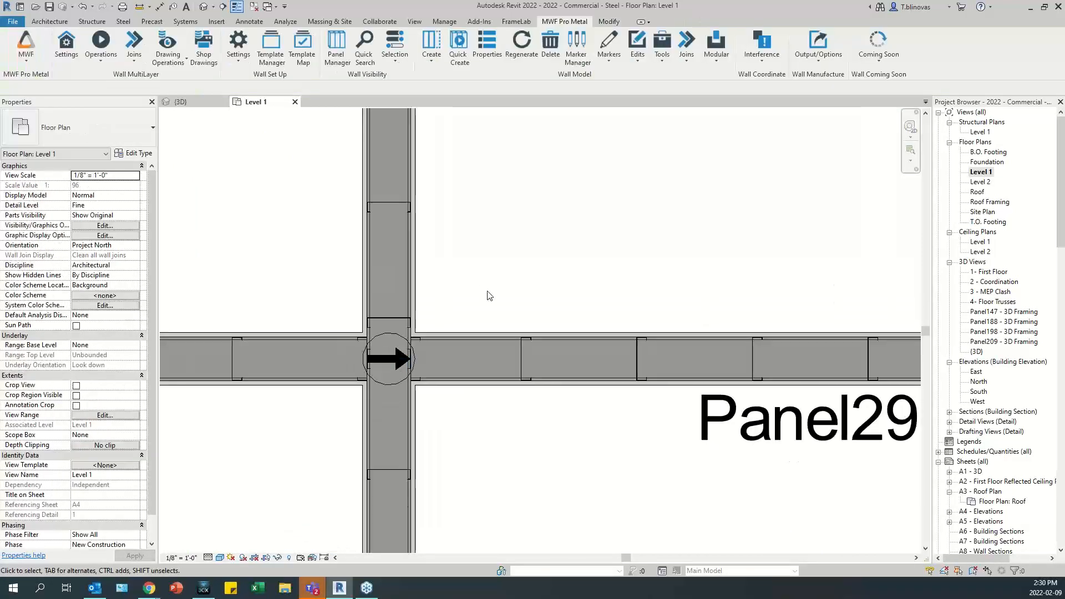
{"action": "scroll", "coordinate": [482, 302], "scroll_direction": "down", "scroll_amount": 4}
{"action": "scroll", "coordinate": [250, 311], "scroll_direction": "up", "scroll_amount": 2}
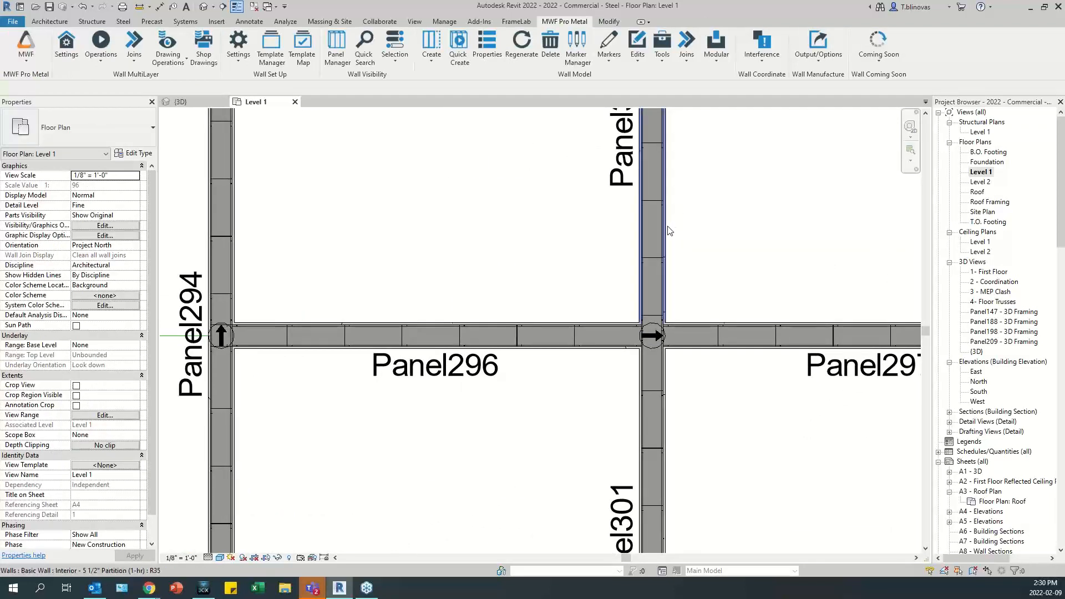
{"action": "middle_click_drag", "start_coordinate": [298, 341], "coordinate": [249, 121]}
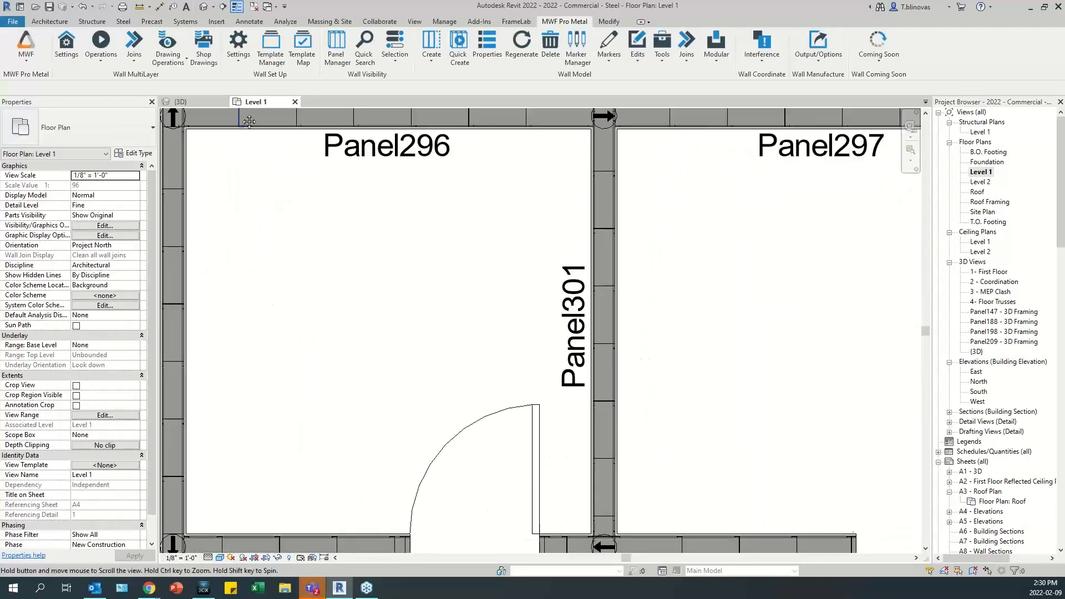
{"action": "middle_click_drag", "start_coordinate": [627, 447], "coordinate": [102, 353]}
{"action": "scroll", "coordinate": [237, 462], "scroll_direction": "down", "scroll_amount": 2}
{"action": "scroll", "coordinate": [489, 447], "scroll_direction": "down", "scroll_amount": 3}
Make the partition wall the main wall of the three-way join beside the north-eastern room's door on the upper outer wall.
{"action": "scroll", "coordinate": [564, 466], "scroll_direction": "up", "scroll_amount": 3}
{"action": "scroll", "coordinate": [515, 304], "scroll_direction": "up", "scroll_amount": 2}
{"action": "scroll", "coordinate": [515, 300], "scroll_direction": "up", "scroll_amount": 2}
{"action": "middle_click_drag", "start_coordinate": [523, 347], "coordinate": [517, 302]}
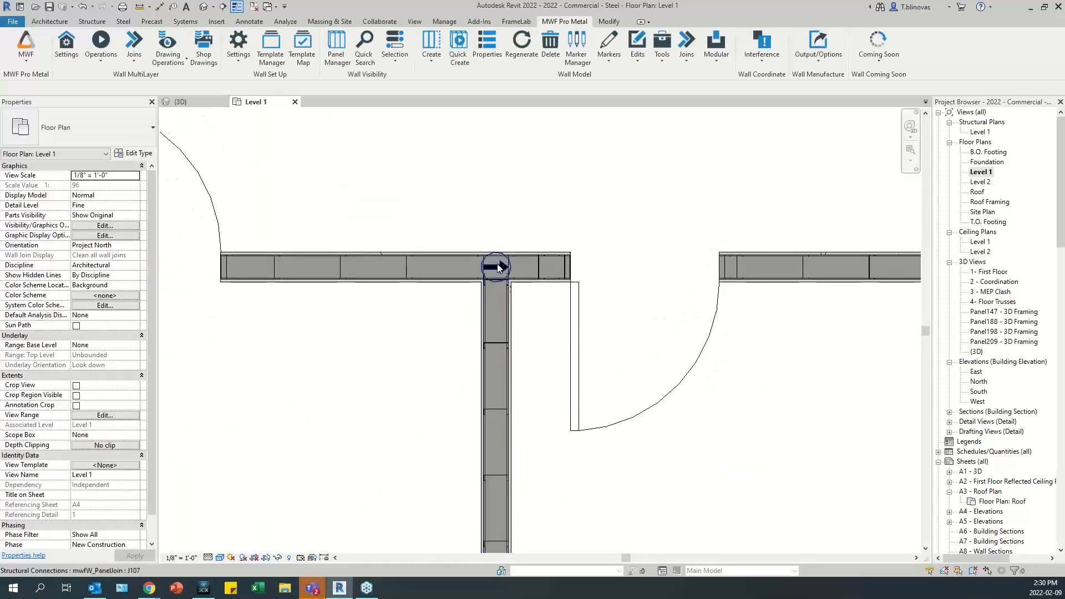
{"action": "left_click", "coordinate": [497, 261]}
{"action": "scroll", "coordinate": [521, 271], "scroll_direction": "up", "scroll_amount": 2}
{"action": "scroll", "coordinate": [521, 270], "scroll_direction": "down", "scroll_amount": 2}
{"action": "left_click", "coordinate": [566, 22]}
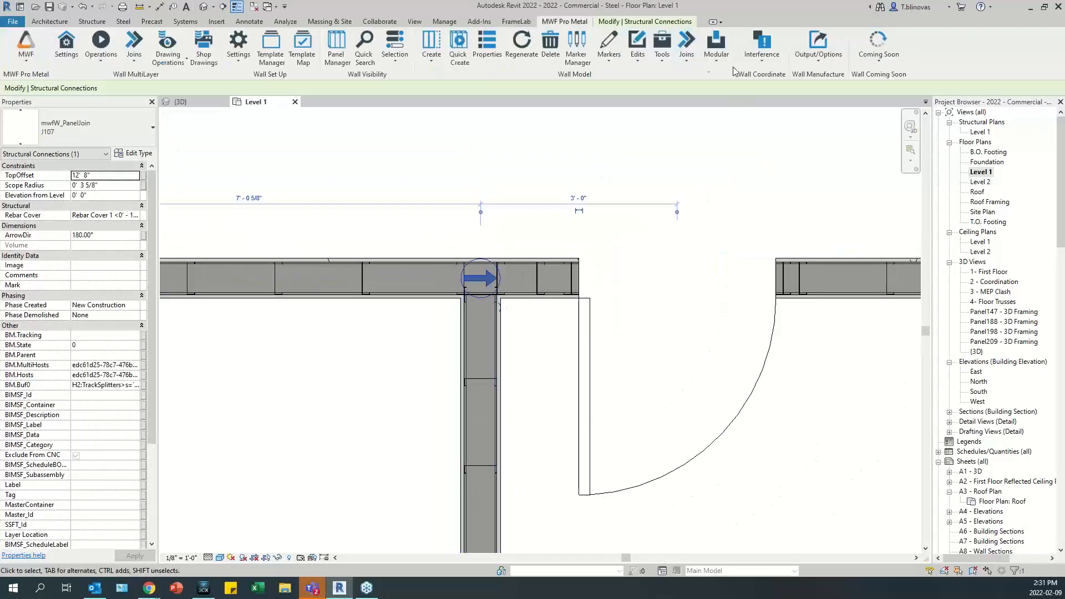
{"action": "left_click", "coordinate": [685, 65]}
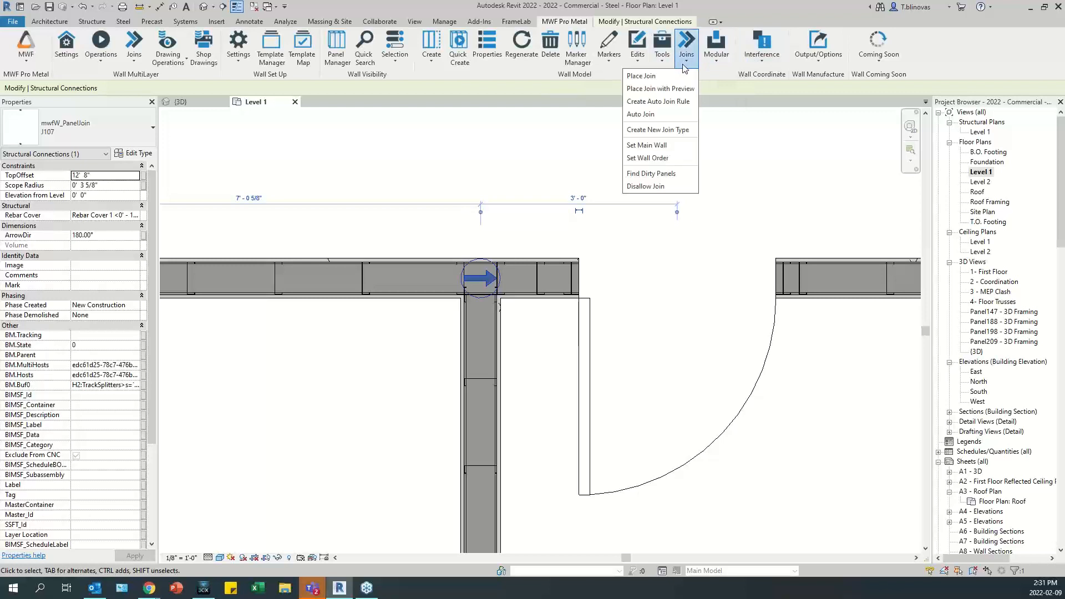
{"action": "left_click", "coordinate": [672, 159]}
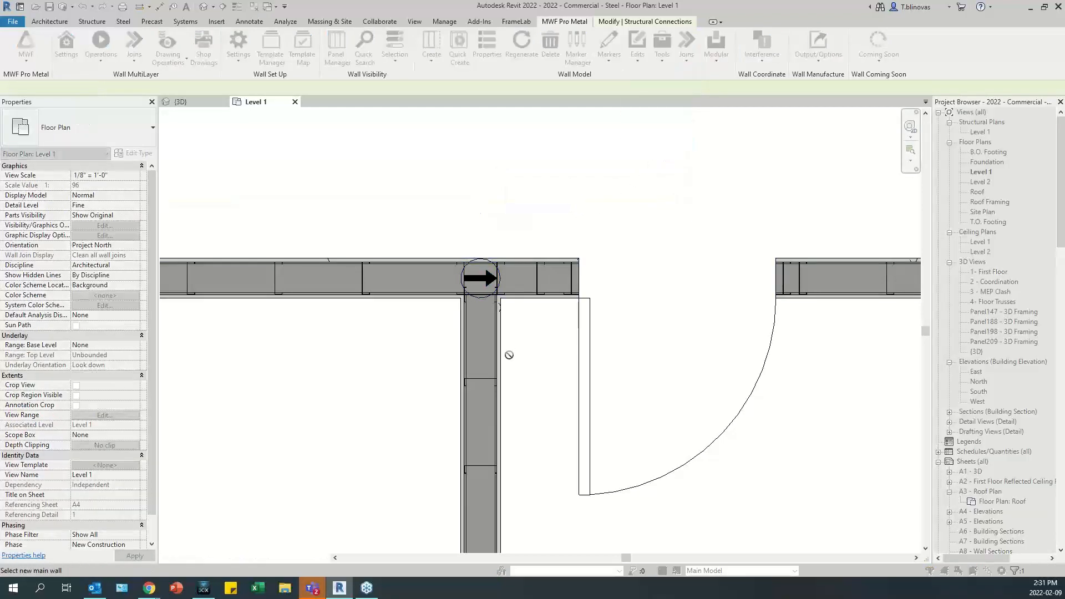
{"action": "left_click", "coordinate": [502, 361]}
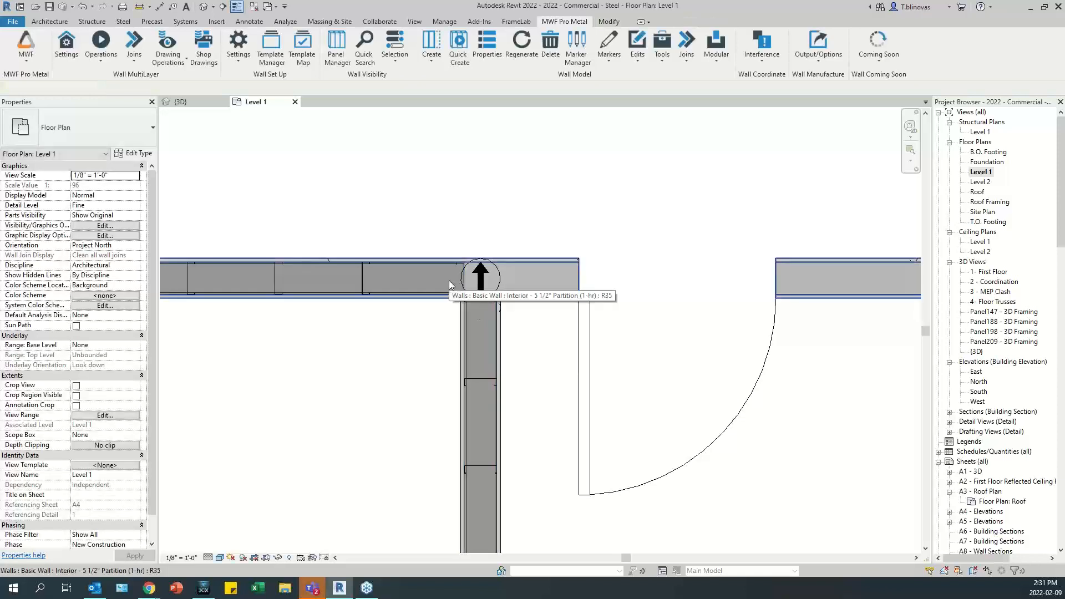
Inspect the reordered three-way join and the full extent of the upper outer wall, and clear the selection.
{"action": "scroll", "coordinate": [456, 279], "scroll_direction": "up", "scroll_amount": 5}
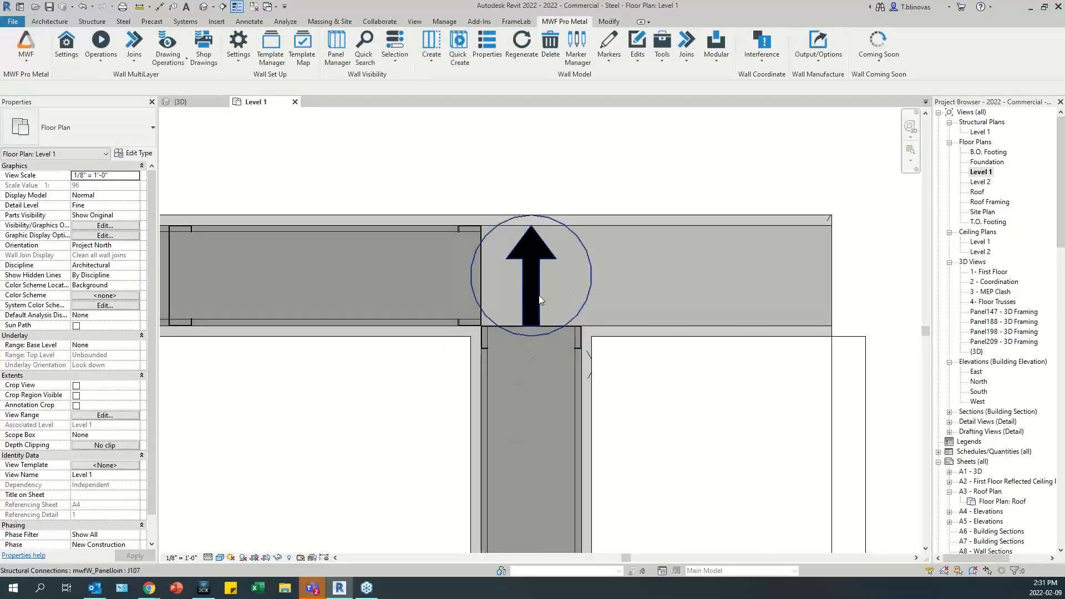
{"action": "scroll", "coordinate": [540, 300], "scroll_direction": "down", "scroll_amount": 5}
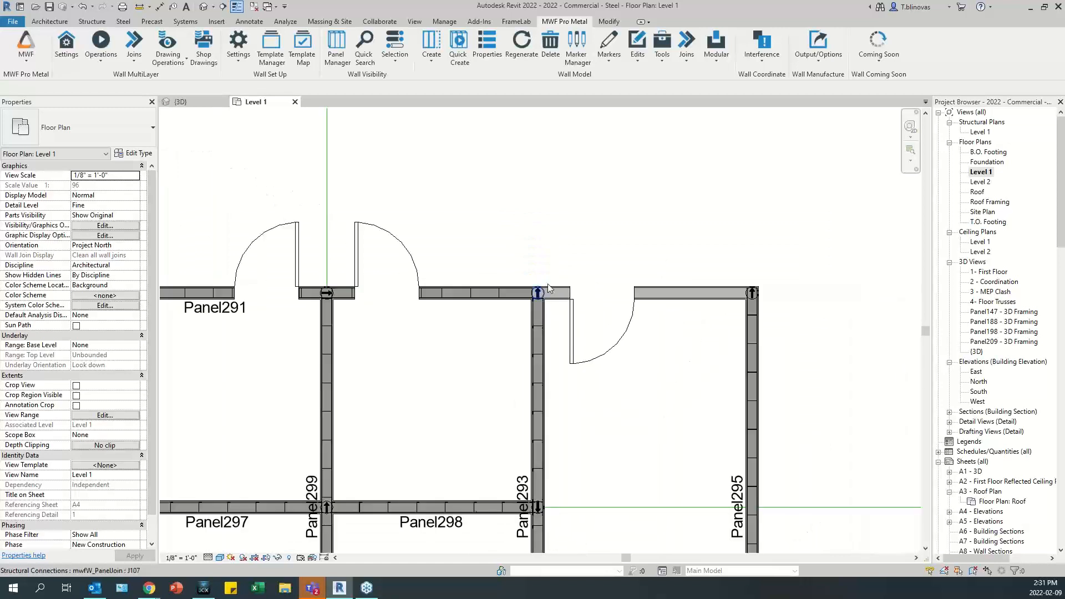
{"action": "middle_click_drag", "start_coordinate": [659, 287], "coordinate": [654, 229]}
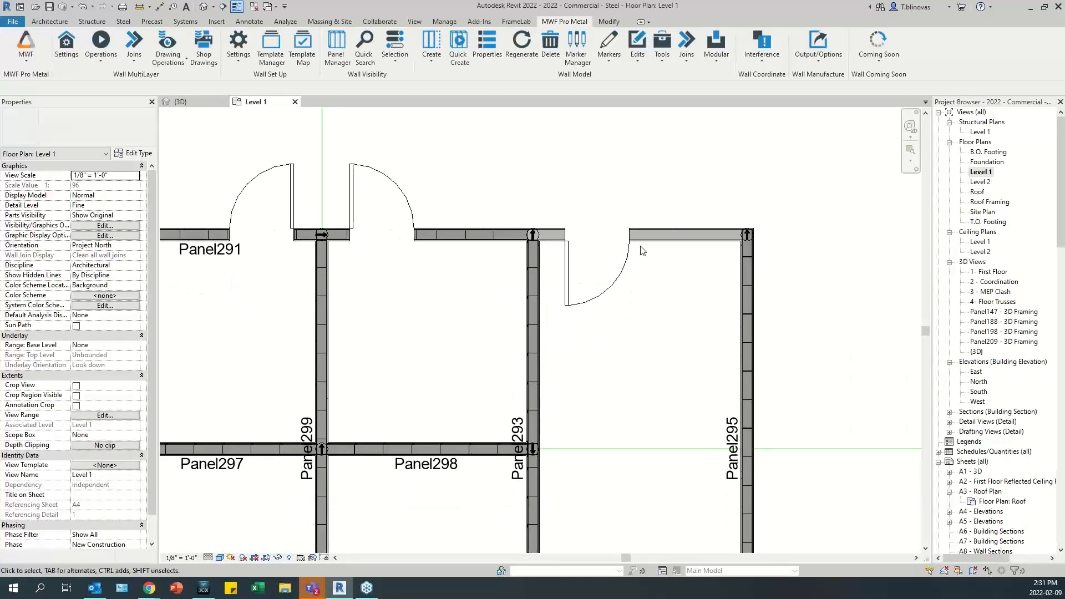
{"action": "left_click", "coordinate": [655, 233]}
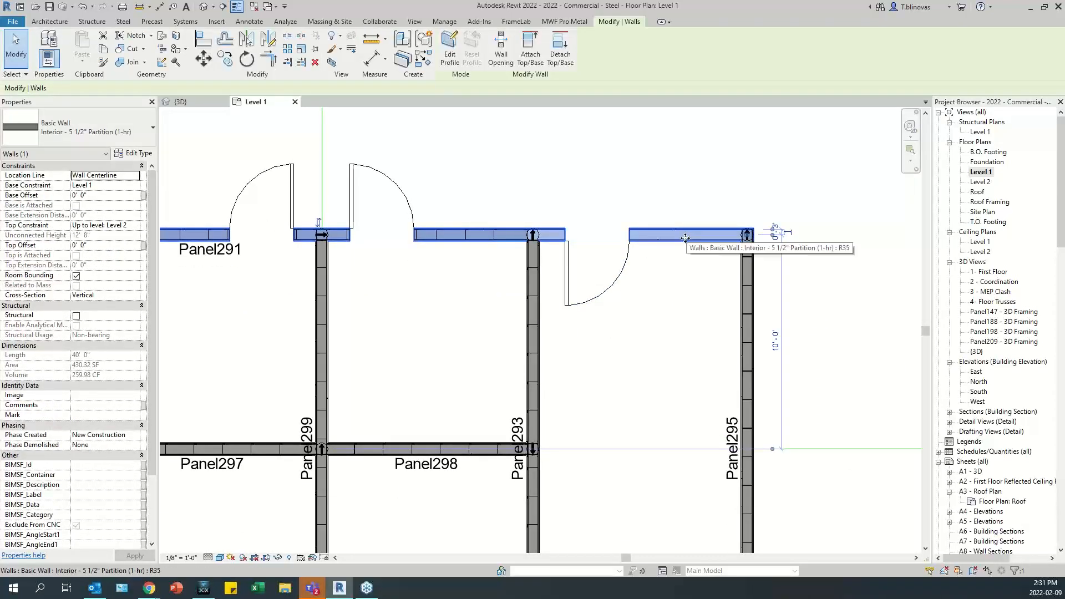
{"action": "middle_click_drag", "start_coordinate": [570, 266], "coordinate": [657, 245]}
{"action": "scroll", "coordinate": [544, 261], "scroll_direction": "down", "scroll_amount": 2}
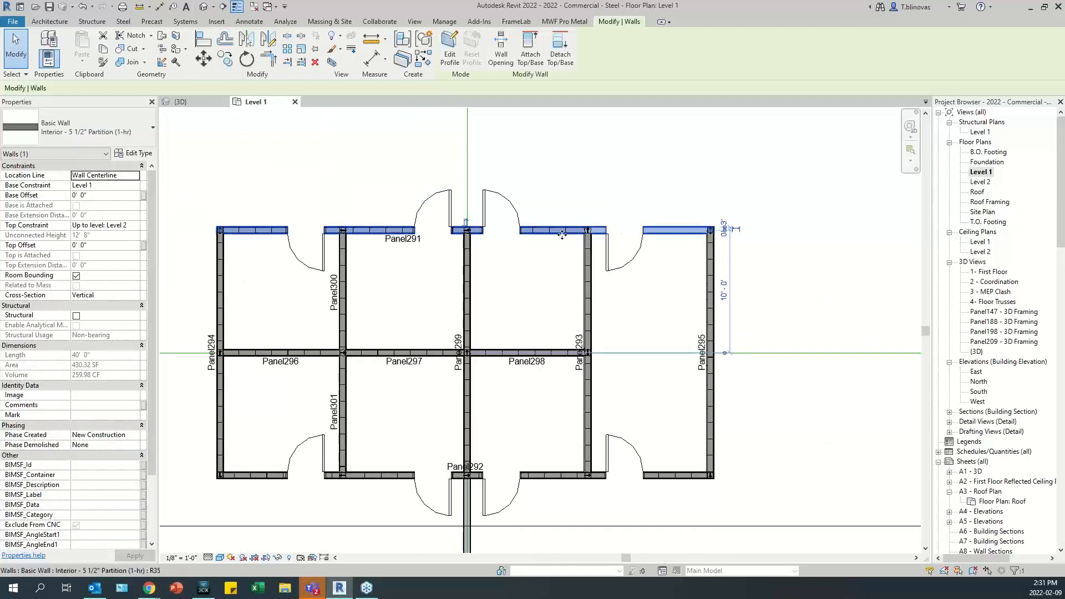
{"action": "left_click", "coordinate": [490, 361]}
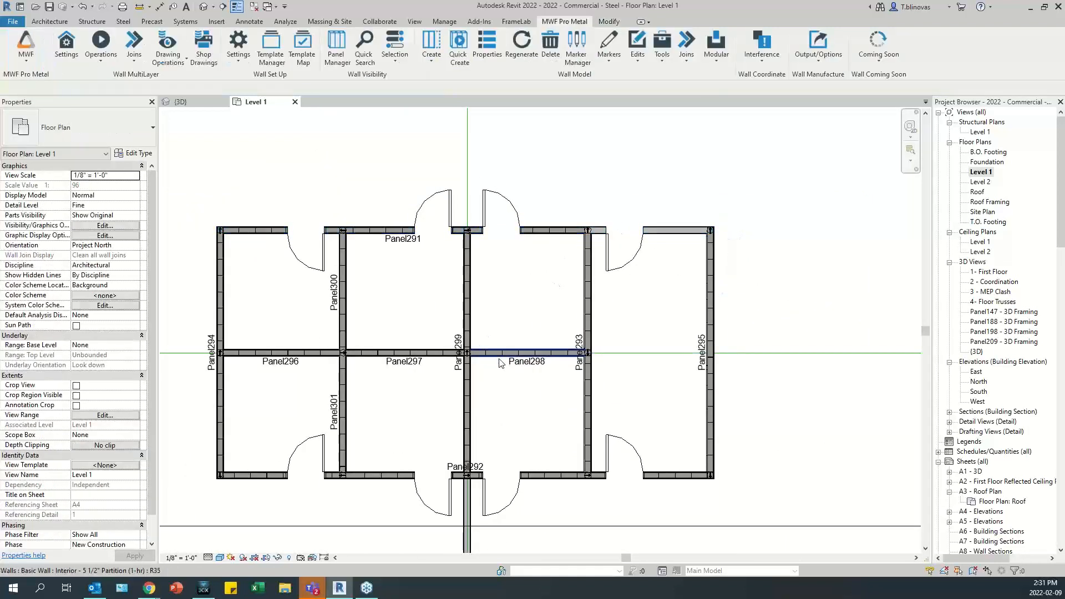
Check the connected interior walls and compare the framing on both sides of the reordered join.
{"action": "scroll", "coordinate": [407, 353], "scroll_direction": "up", "scroll_amount": 3}
{"action": "key", "text": "Tab"}
{"action": "left_click", "coordinate": [405, 348]}
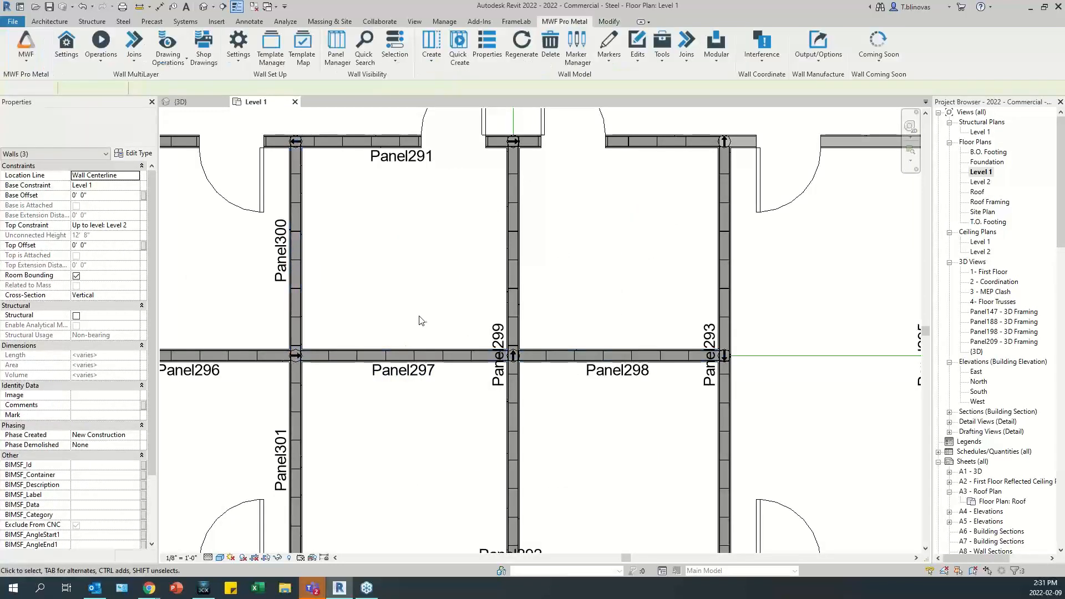
{"action": "middle_click_drag", "start_coordinate": [654, 142], "coordinate": [465, 311]}
{"action": "scroll", "coordinate": [559, 306], "scroll_direction": "up", "scroll_amount": 2}
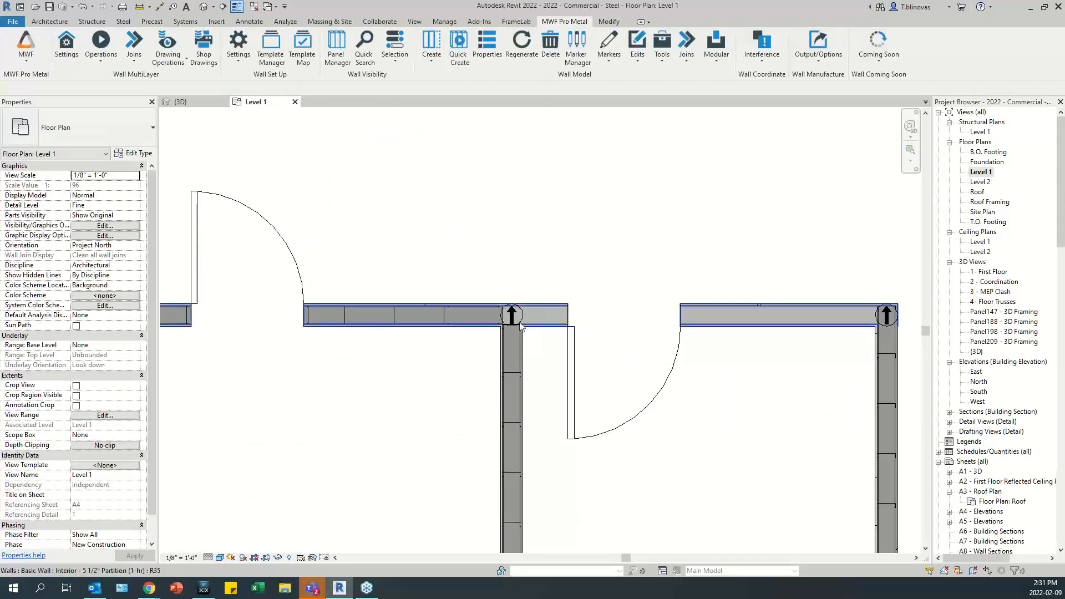
{"action": "scroll", "coordinate": [520, 326], "scroll_direction": "up", "scroll_amount": 2}
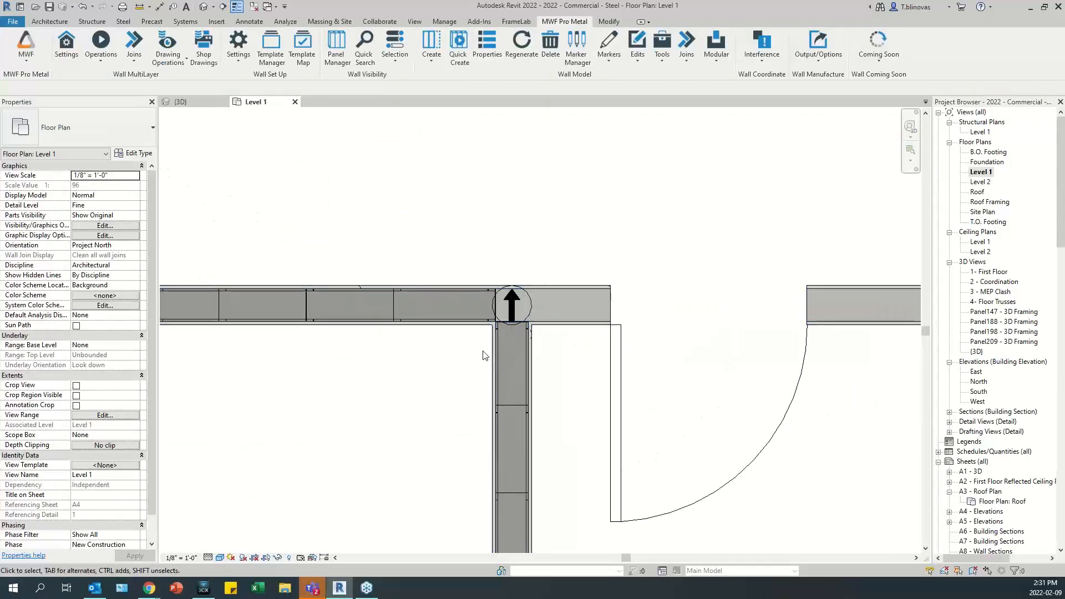
{"action": "scroll", "coordinate": [566, 280], "scroll_direction": "down", "scroll_amount": 4}
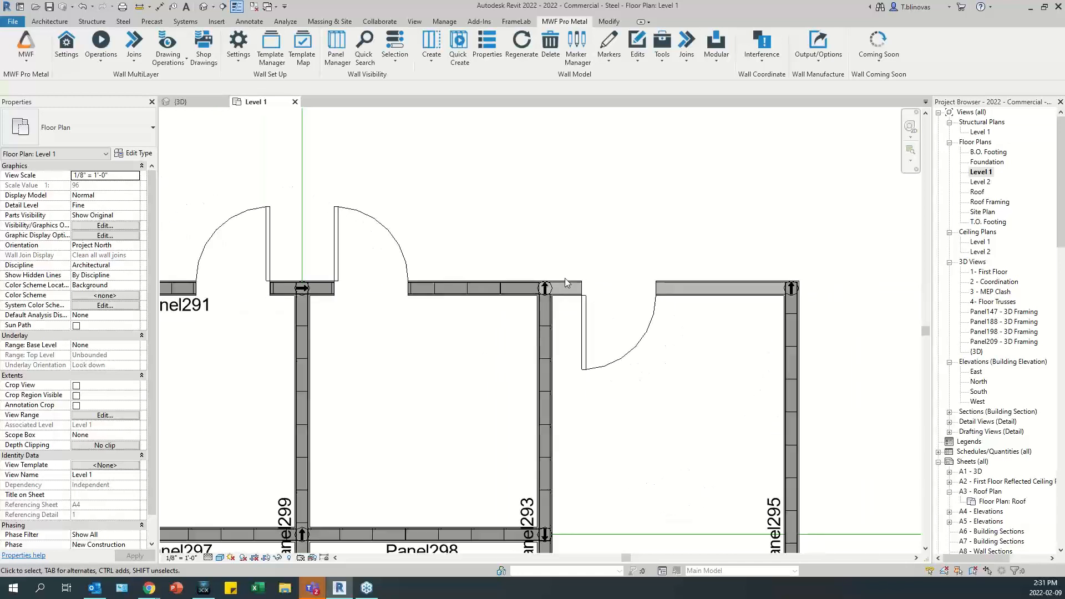
{"action": "scroll", "coordinate": [565, 278], "scroll_direction": "down", "scroll_amount": 3}
{"action": "scroll", "coordinate": [696, 235], "scroll_direction": "up", "scroll_amount": 1}
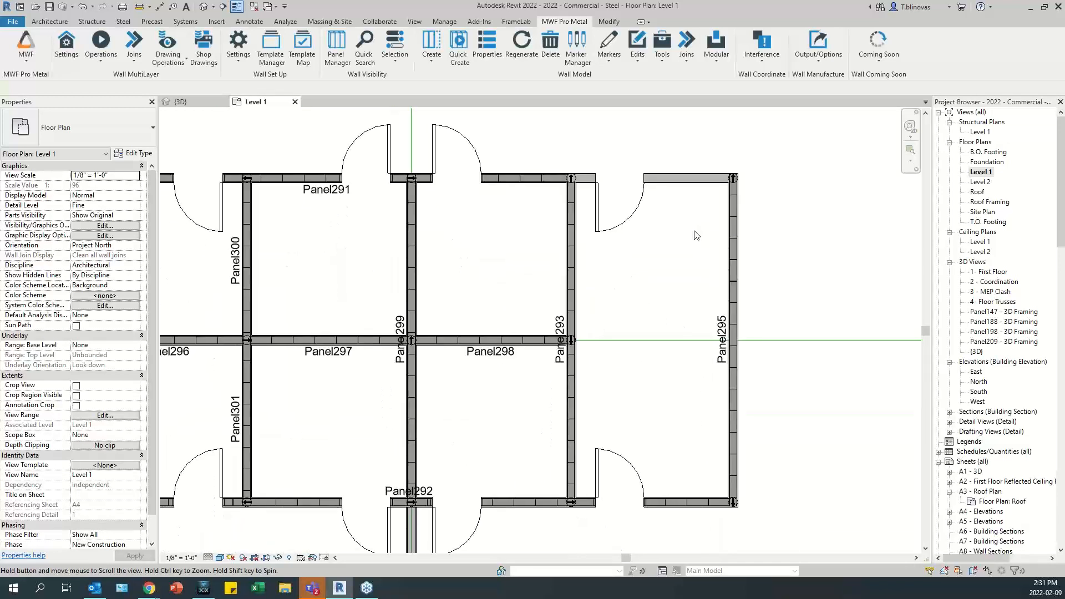
Select the upper outer wall to review its run across the rooms, clear it, and look over the whole framed layout.
{"action": "left_click", "coordinate": [678, 179]}
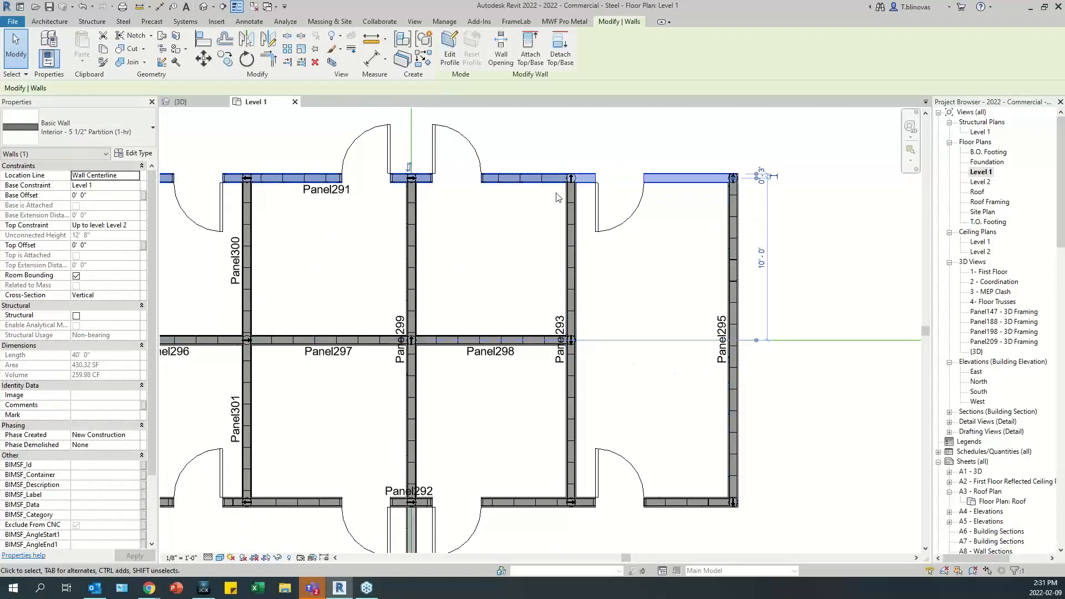
{"action": "middle_click_drag", "start_coordinate": [475, 226], "coordinate": [601, 243]}
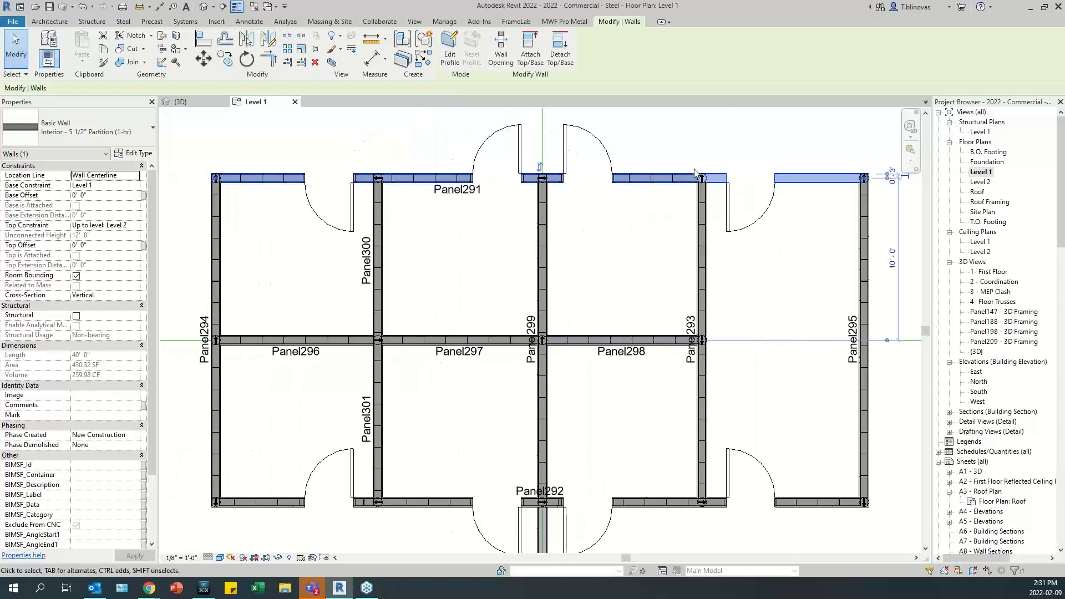
{"action": "middle_click_drag", "start_coordinate": [638, 281], "coordinate": [594, 263]}
{"action": "left_click", "coordinate": [595, 263]}
{"action": "scroll", "coordinate": [598, 264], "scroll_direction": "down", "scroll_amount": 4}
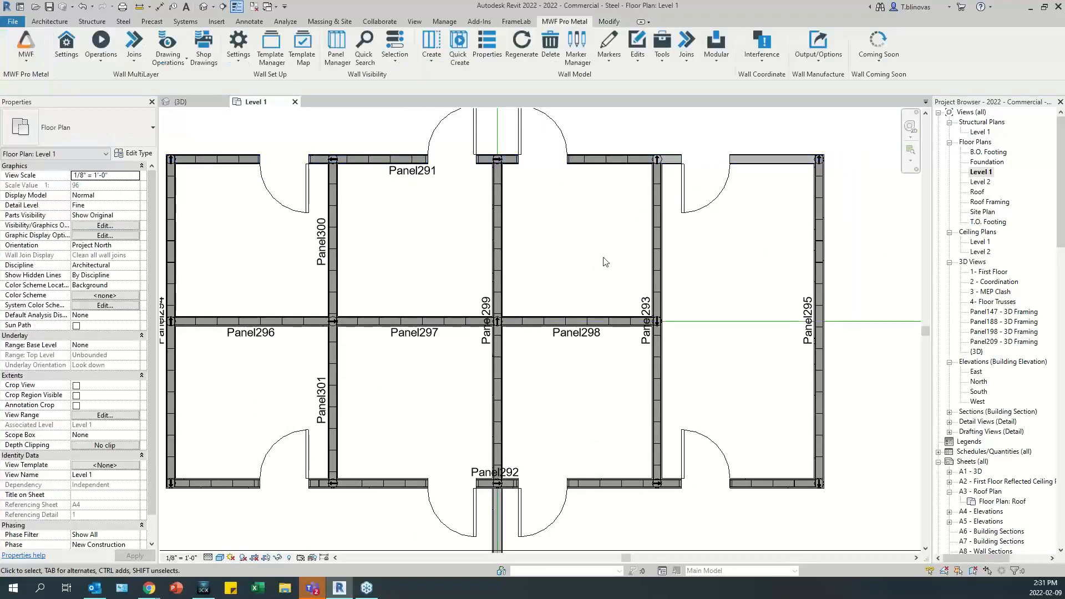
{"action": "middle_click_drag", "start_coordinate": [858, 352], "coordinate": [850, 351]}
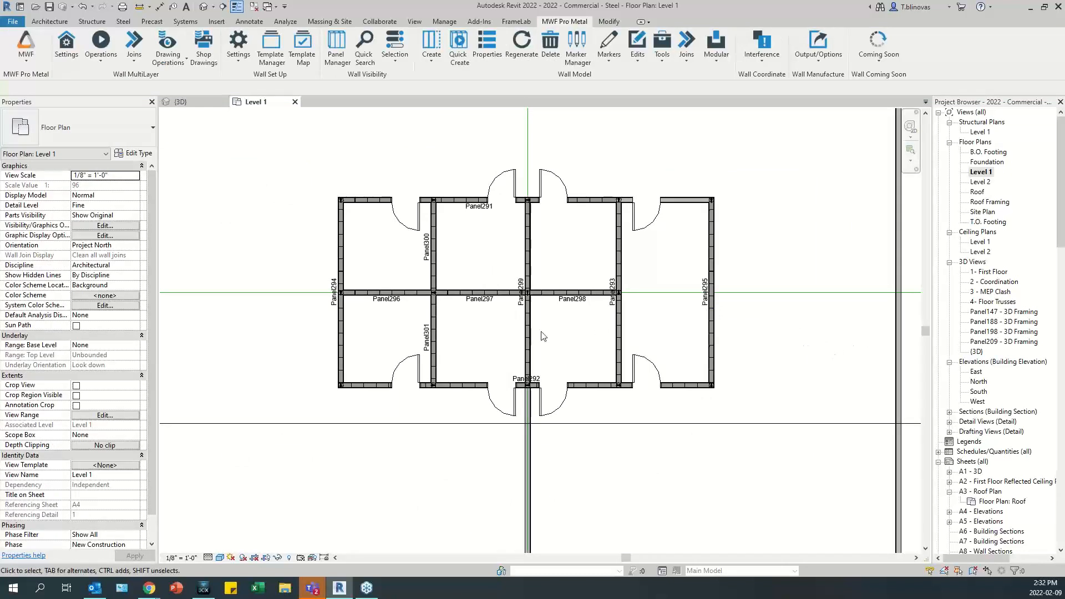
{"action": "scroll", "coordinate": [479, 325], "scroll_direction": "up", "scroll_amount": 2}
{"action": "middle_click_drag", "start_coordinate": [479, 325], "coordinate": [474, 368]}
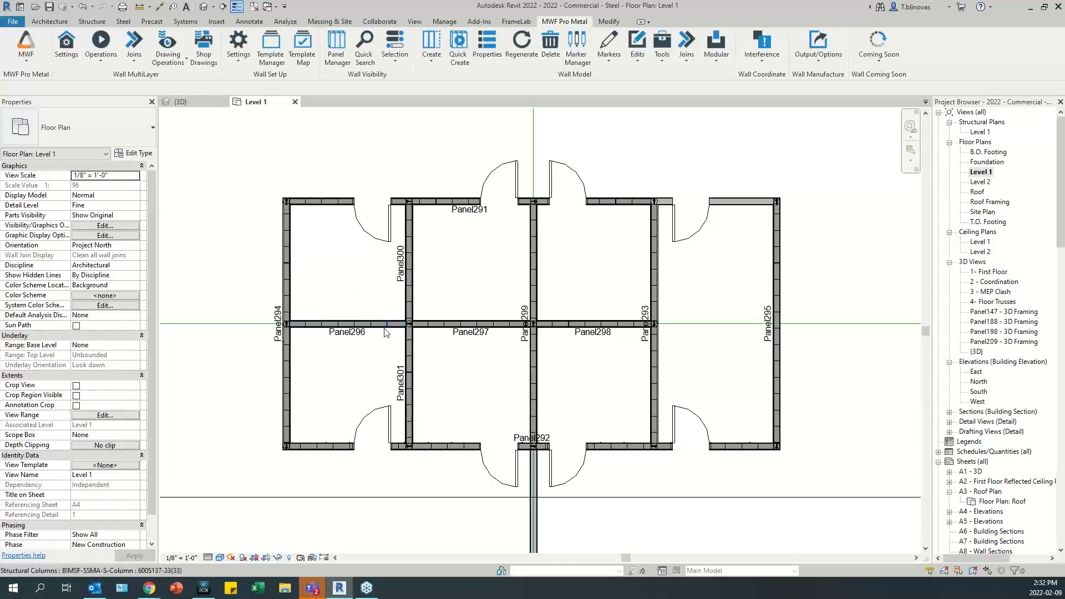
Inspect the join at the layout's south-west corner and the two outer walls that meet there.
{"action": "scroll", "coordinate": [277, 371], "scroll_direction": "up", "scroll_amount": 3}
{"action": "scroll", "coordinate": [307, 397], "scroll_direction": "up", "scroll_amount": 6}
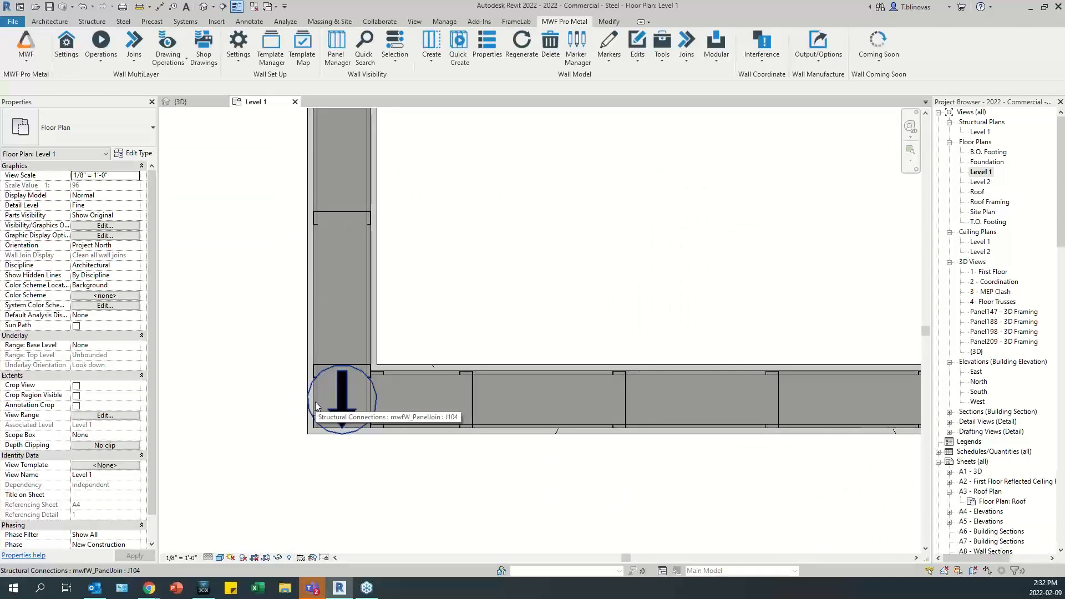
{"action": "scroll", "coordinate": [290, 459], "scroll_direction": "down", "scroll_amount": 2}
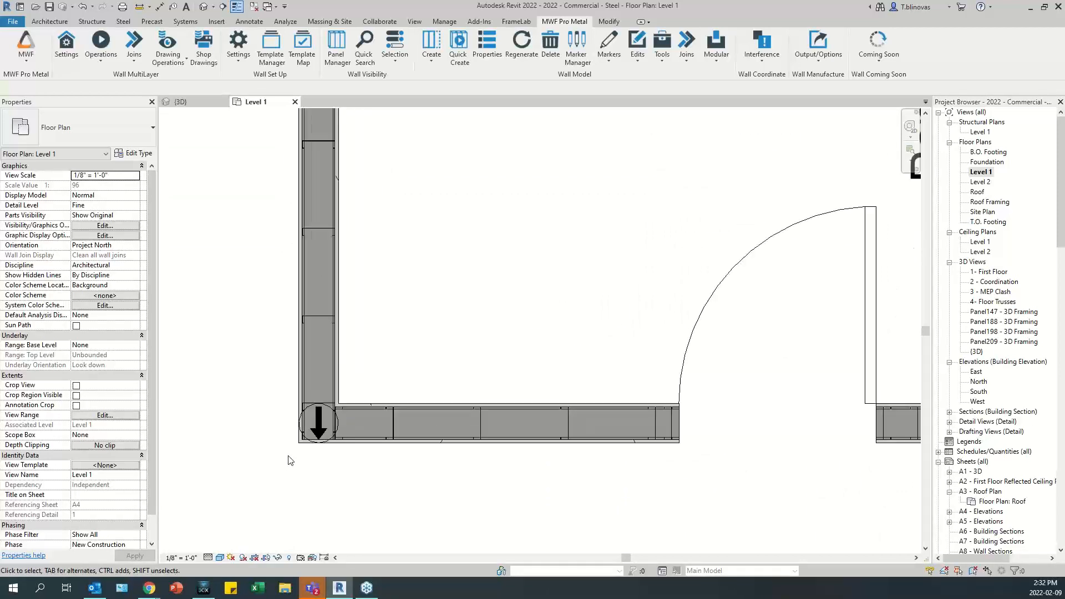
{"action": "left_click", "coordinate": [342, 380]}
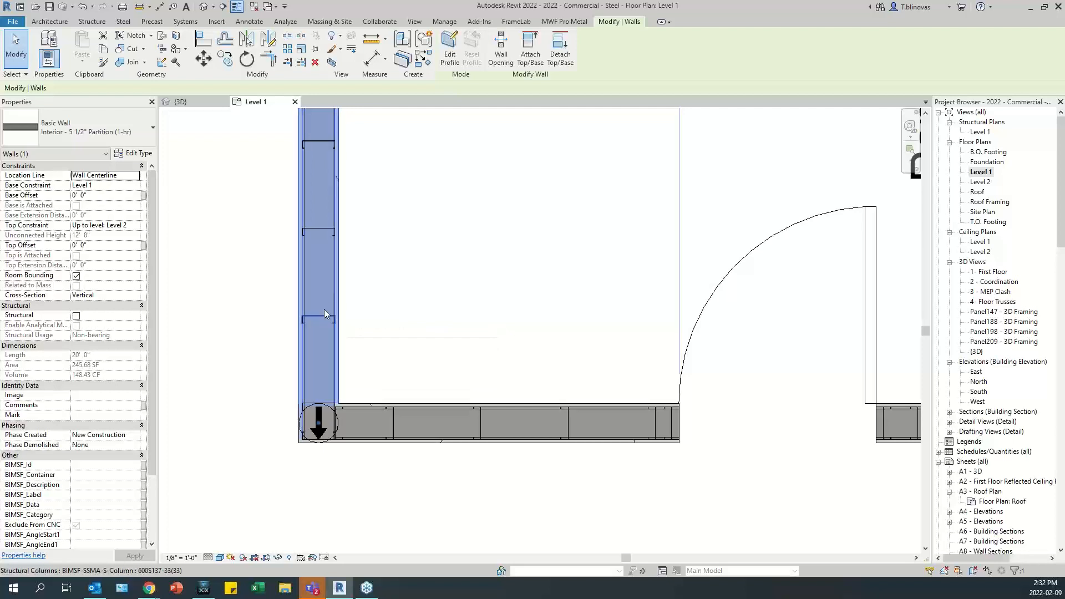
{"action": "left_click", "coordinate": [413, 443]}
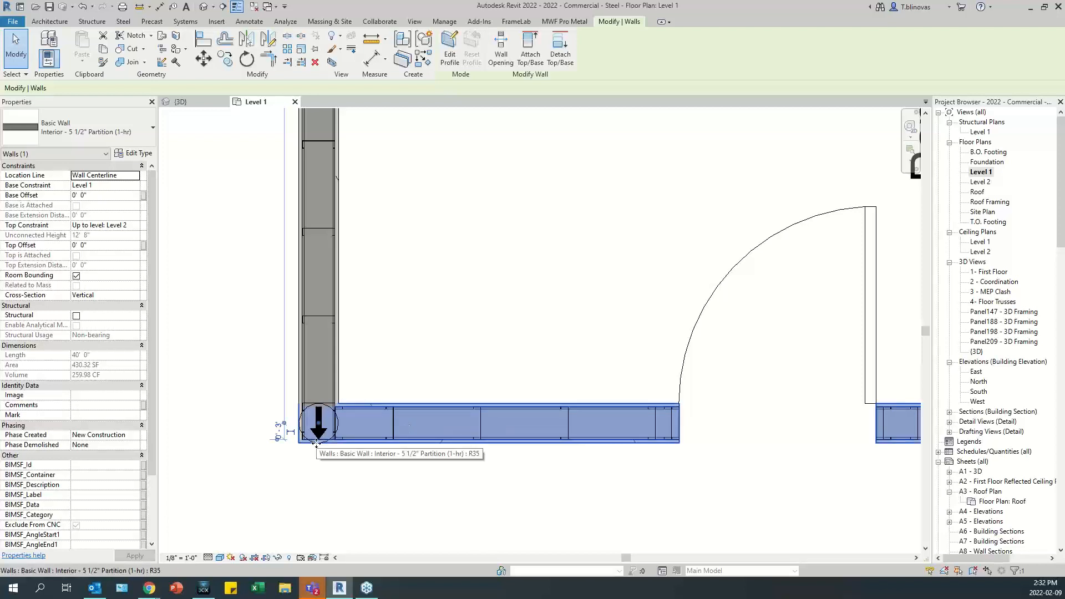
{"action": "scroll", "coordinate": [317, 442], "scroll_direction": "up", "scroll_amount": 5}
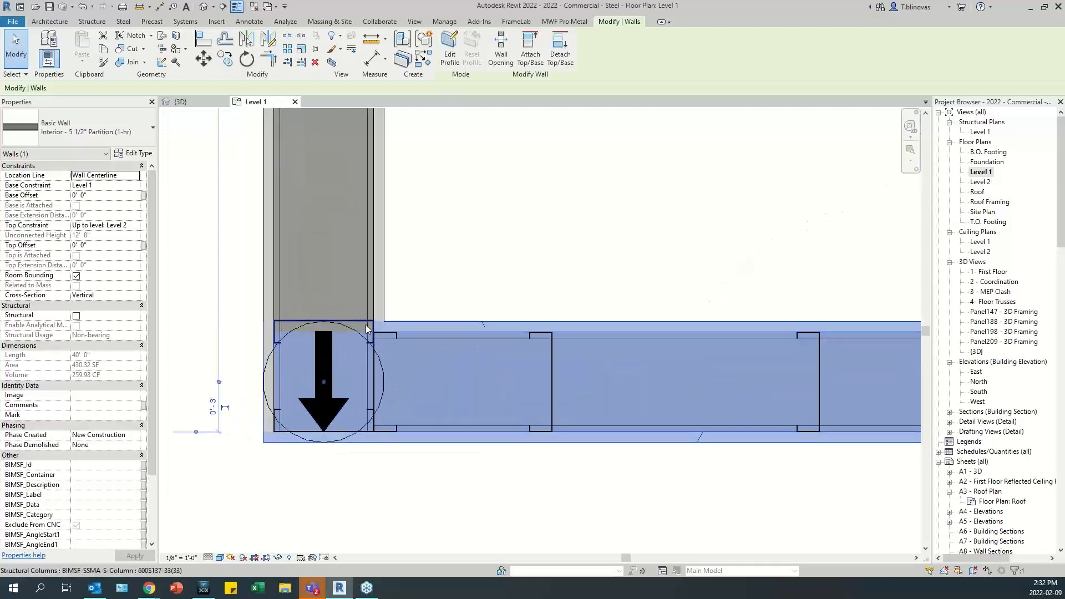
Examine the individual corner studs inside the south-west join and their position against the adjoining lower wall panel.
{"action": "left_click", "coordinate": [248, 296]}
{"action": "left_click_drag", "start_coordinate": [246, 292], "coordinate": [453, 496]}
{"action": "scroll", "coordinate": [331, 421], "scroll_direction": "up", "scroll_amount": 3}
{"action": "middle_click_drag", "start_coordinate": [331, 420], "coordinate": [383, 447]}
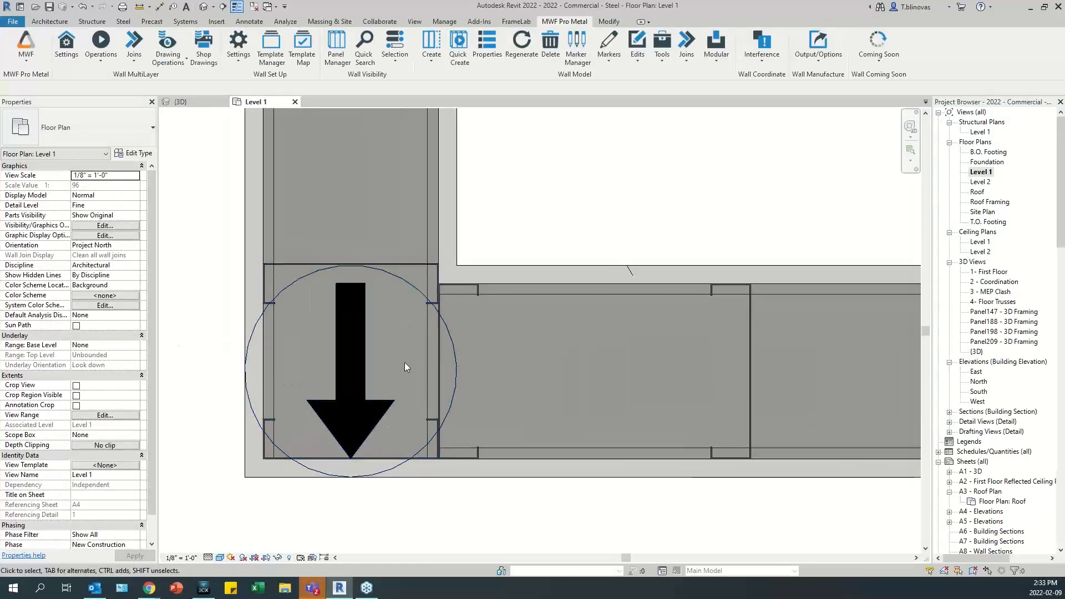
{"action": "left_click", "coordinate": [419, 269]}
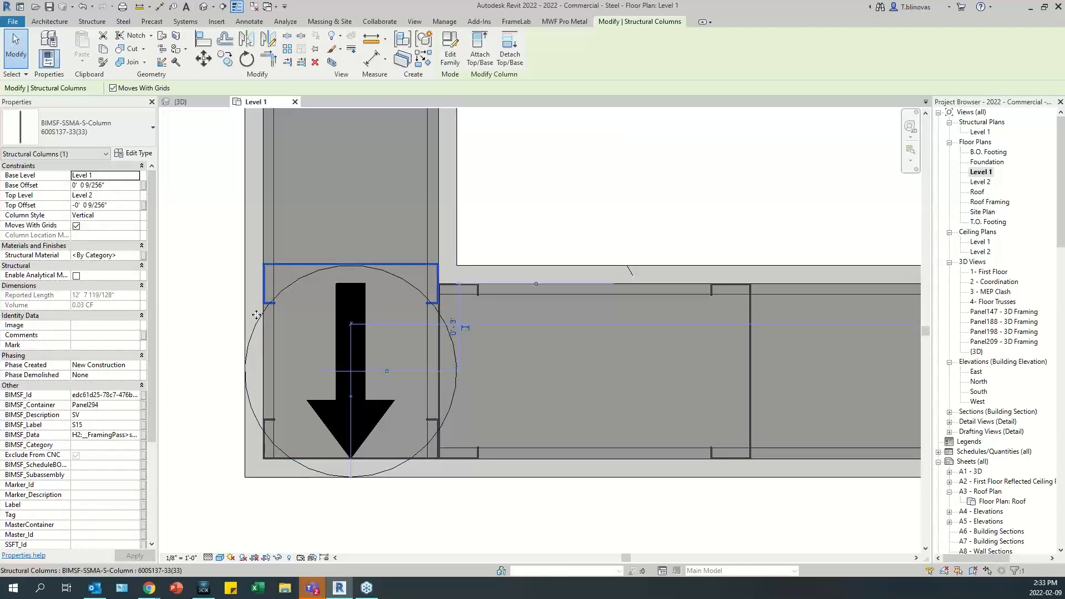
{"action": "left_click", "coordinate": [272, 425]}
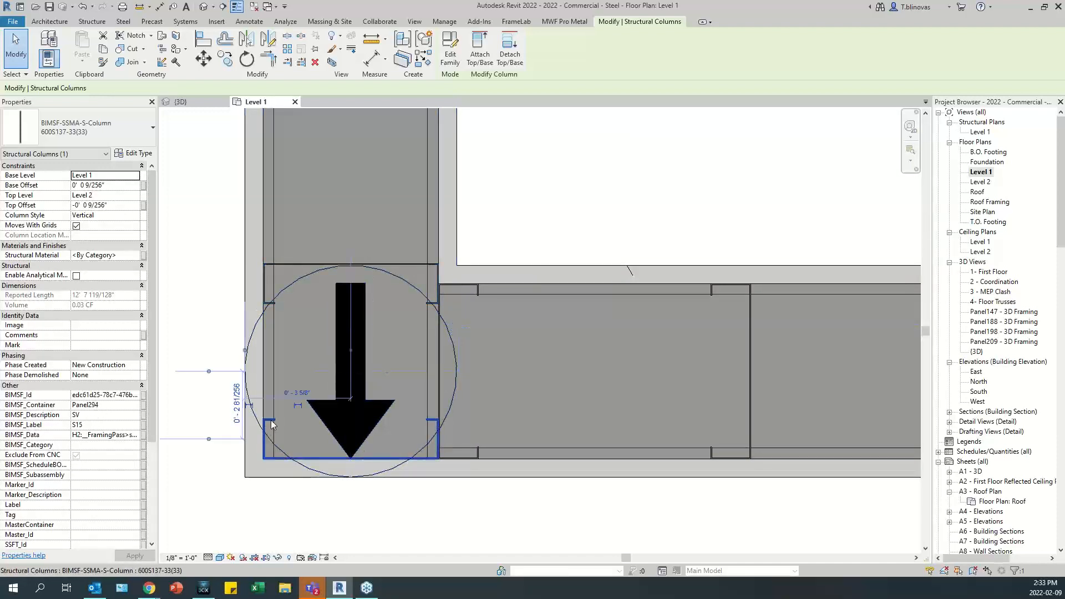
{"action": "left_click", "coordinate": [280, 264]}
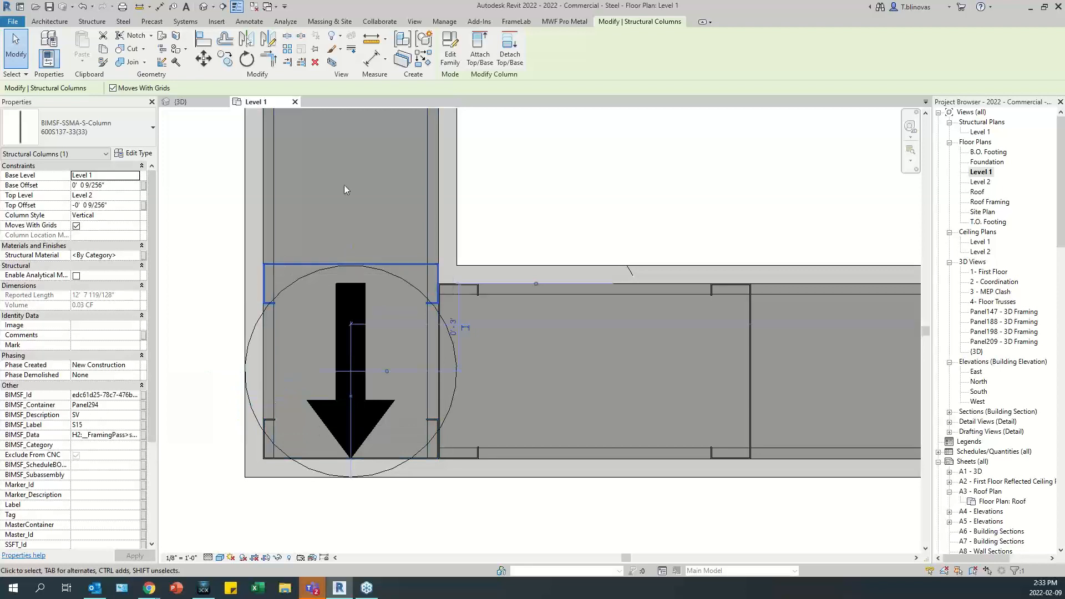
{"action": "scroll", "coordinate": [338, 470], "scroll_direction": "down", "scroll_amount": 4}
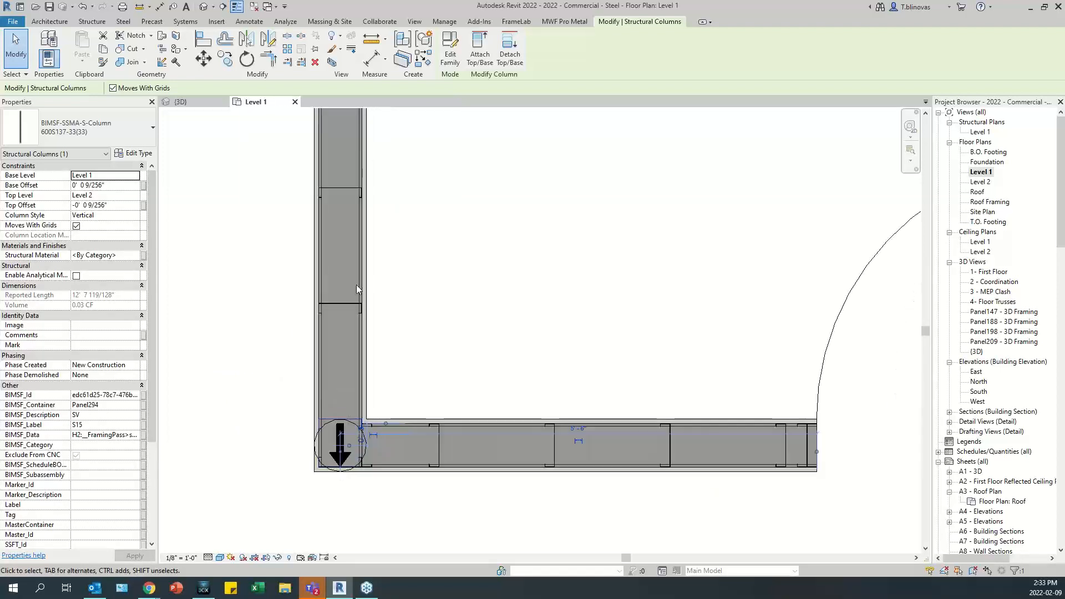
{"action": "scroll", "coordinate": [350, 471], "scroll_direction": "up", "scroll_amount": 5}
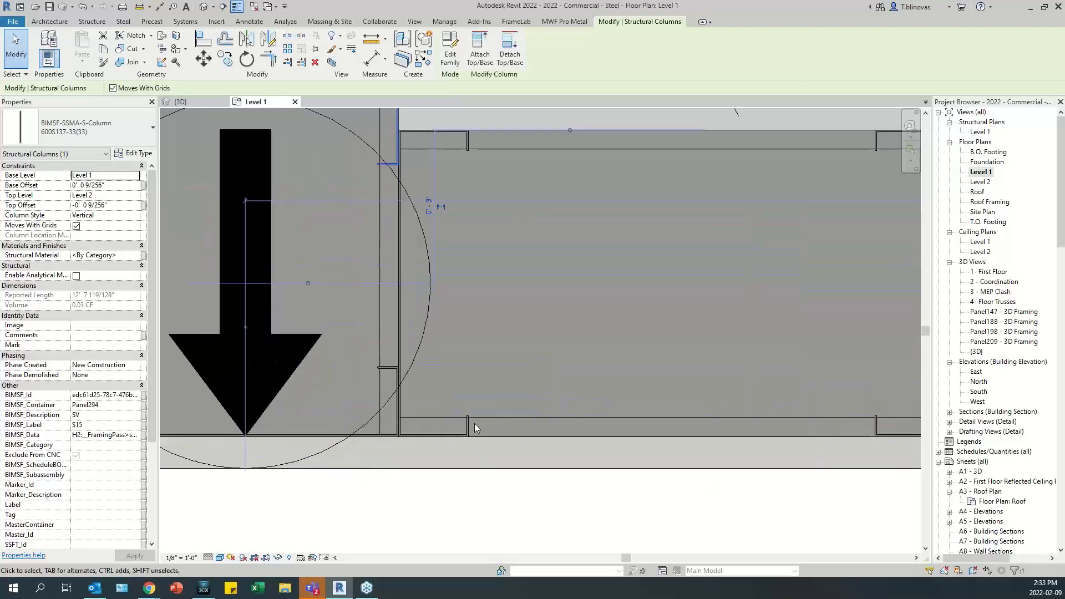
Inspect the lower wall panel's end stud at the south-west join and the adjacent studs and tracks around the corner.
{"action": "left_click", "coordinate": [468, 426]}
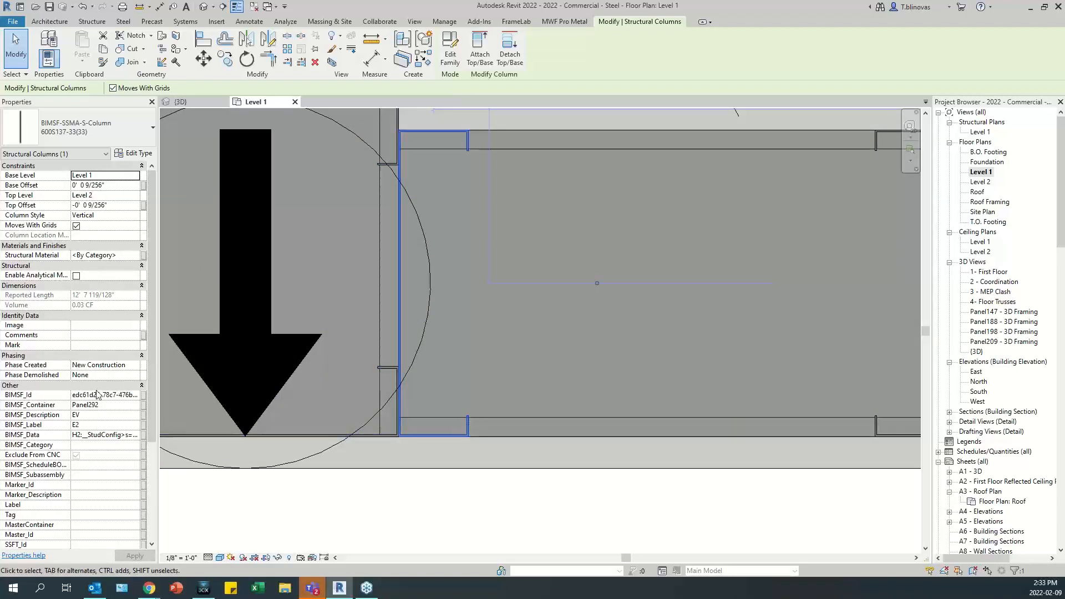
{"action": "scroll", "coordinate": [471, 457], "scroll_direction": "down", "scroll_amount": 2}
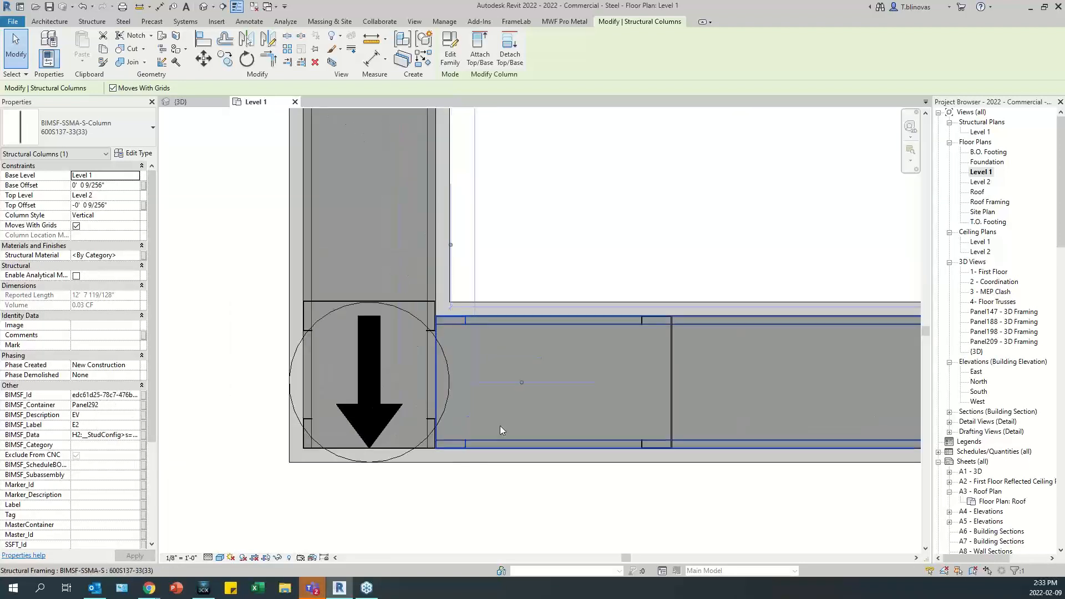
{"action": "middle_click_drag", "start_coordinate": [629, 389], "coordinate": [503, 456]}
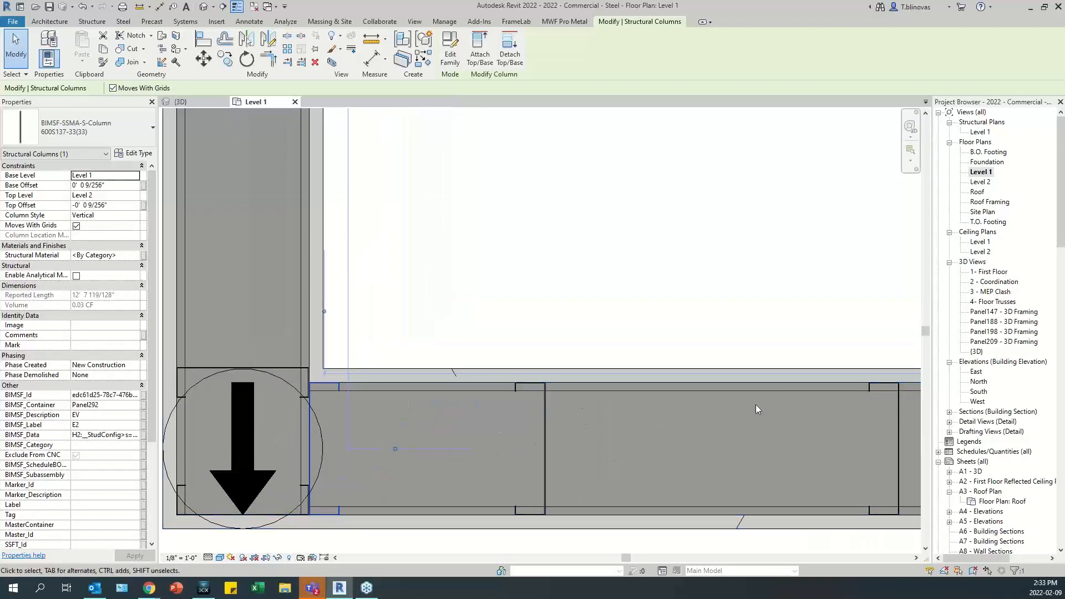
{"action": "scroll", "coordinate": [354, 421], "scroll_direction": "down", "scroll_amount": 2}
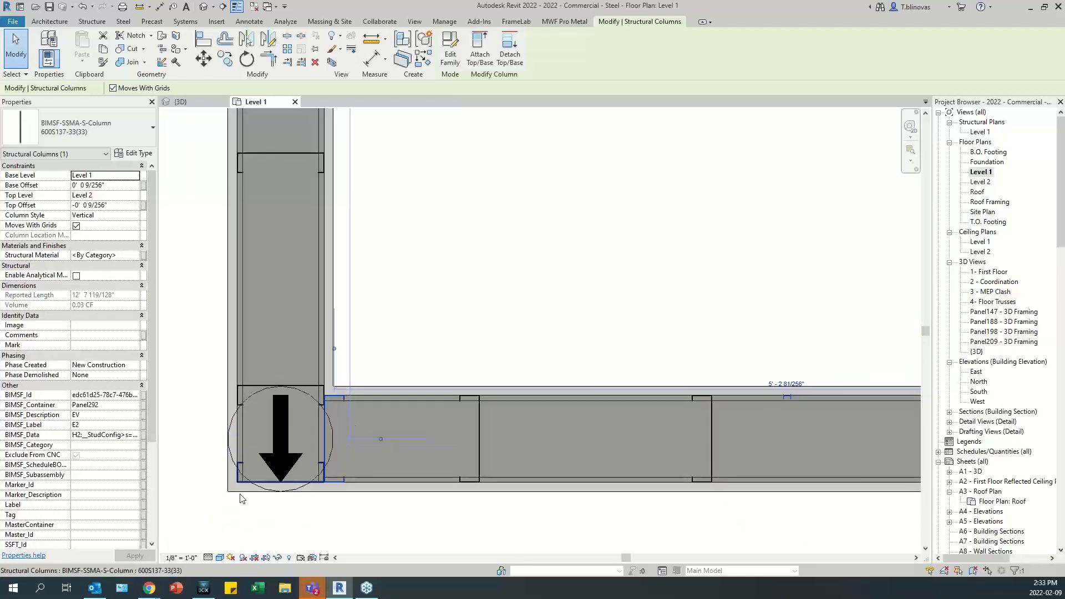
{"action": "scroll", "coordinate": [242, 498], "scroll_direction": "up", "scroll_amount": 2}
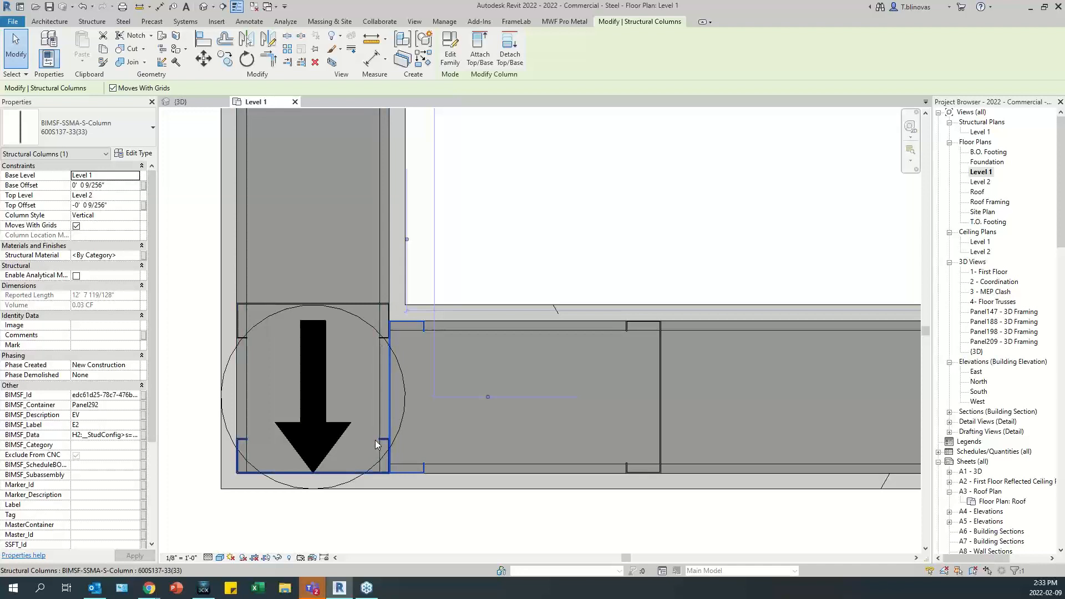
{"action": "scroll", "coordinate": [332, 487], "scroll_direction": "down", "scroll_amount": 2}
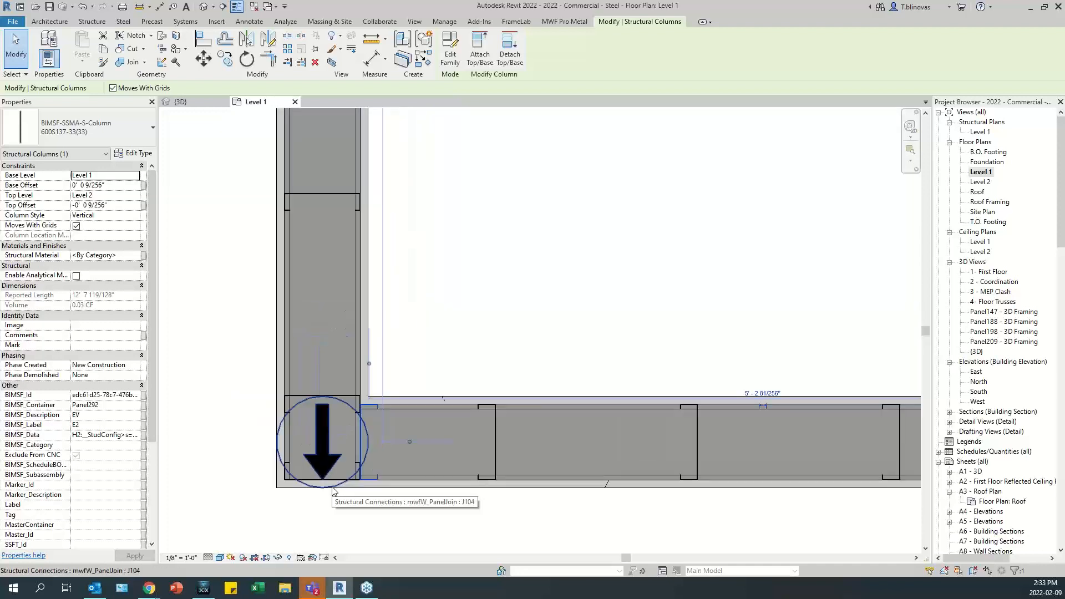
{"action": "scroll", "coordinate": [331, 487], "scroll_direction": "down", "scroll_amount": 3}
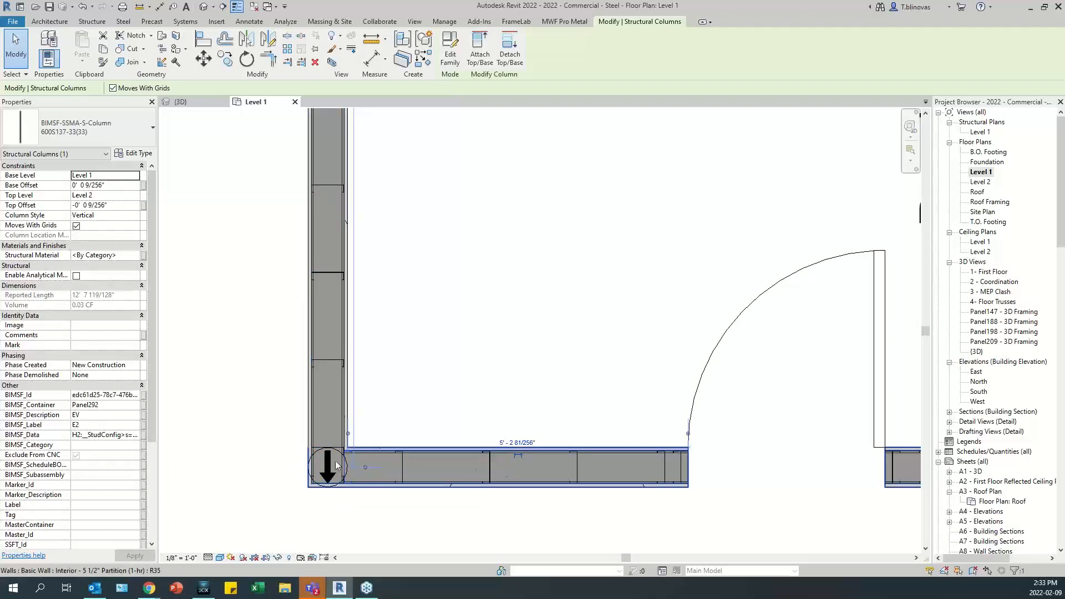
{"action": "scroll", "coordinate": [332, 493], "scroll_direction": "up", "scroll_amount": 5}
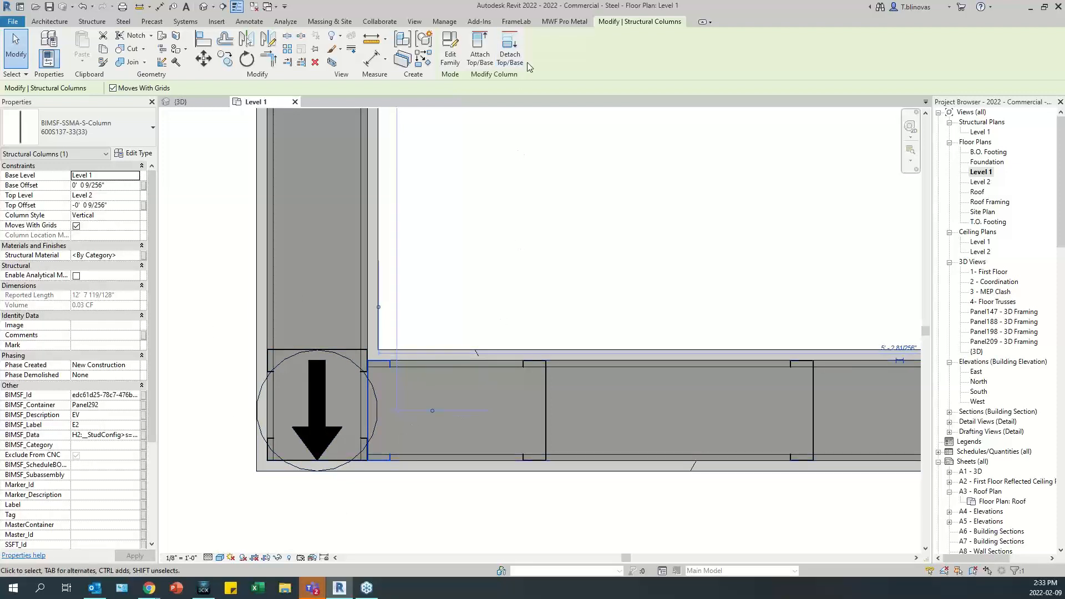
Check the vertical outer wall's inner corner stud at the south-west join, clear the selection, and examine how the two panels meet.
{"action": "left_click", "coordinate": [565, 23]}
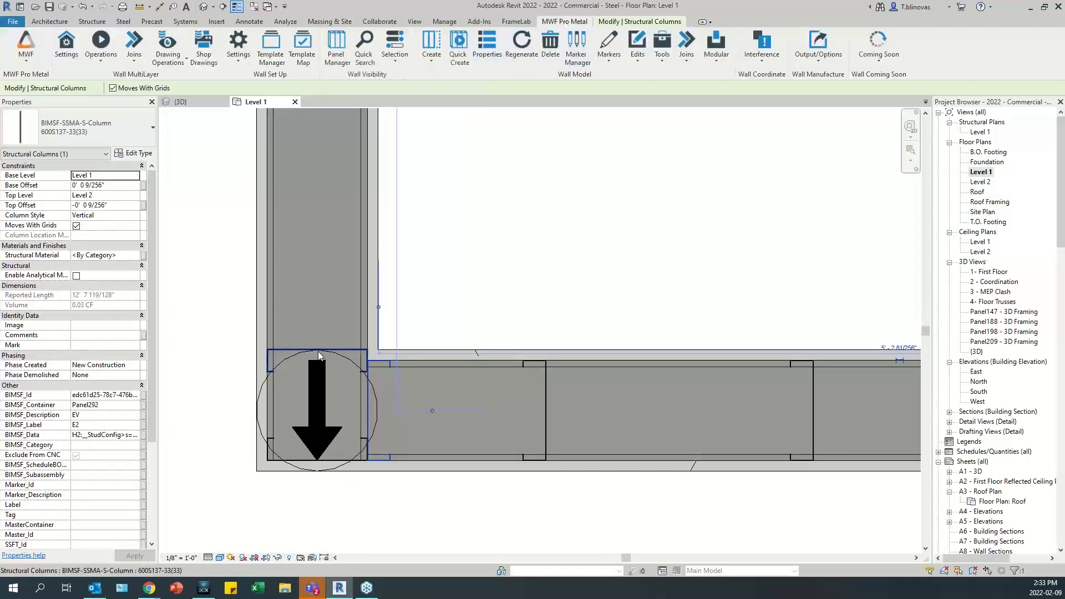
{"action": "left_click", "coordinate": [336, 350]}
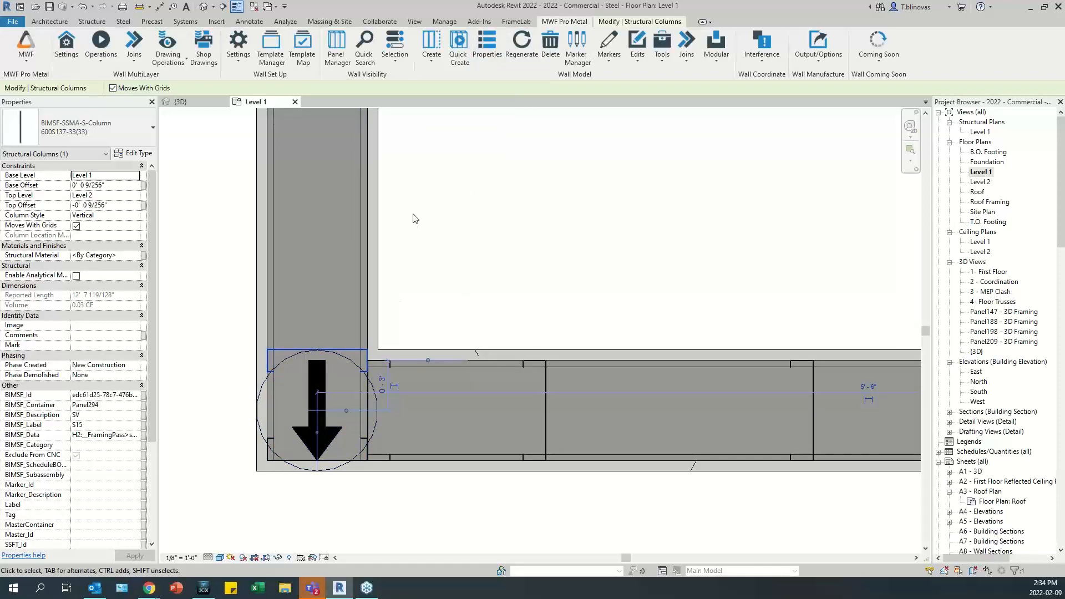
{"action": "left_click", "coordinate": [445, 311]}
{"action": "scroll", "coordinate": [346, 418], "scroll_direction": "down", "scroll_amount": 5}
{"action": "scroll", "coordinate": [346, 419], "scroll_direction": "down", "scroll_amount": 1}
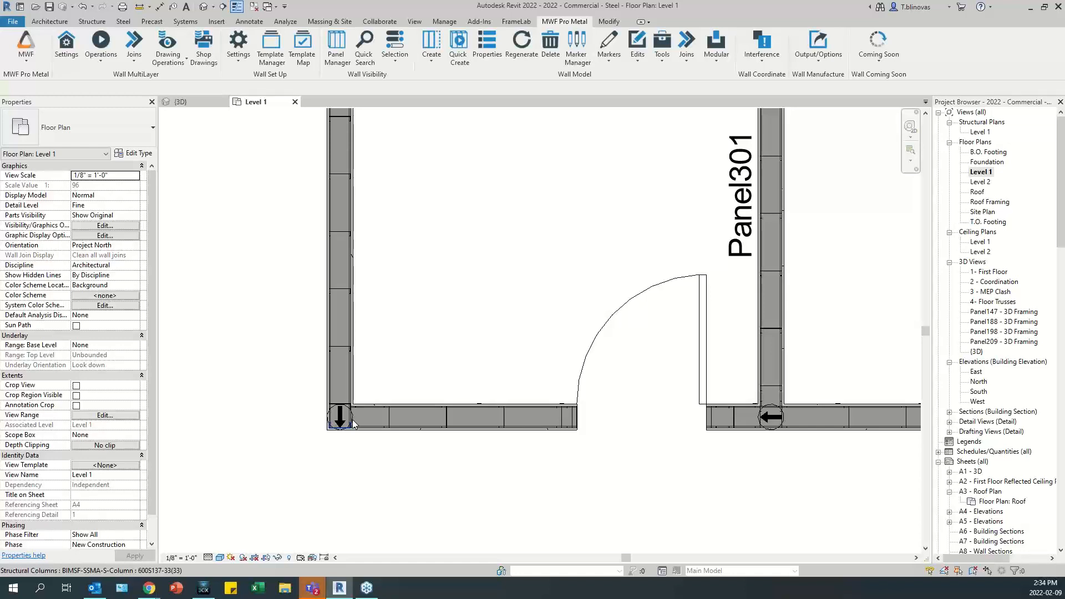
{"action": "middle_click_drag", "start_coordinate": [376, 425], "coordinate": [283, 443]}
{"action": "scroll", "coordinate": [247, 413], "scroll_direction": "up", "scroll_amount": 3}
{"action": "middle_click_drag", "start_coordinate": [275, 362], "coordinate": [300, 395]}
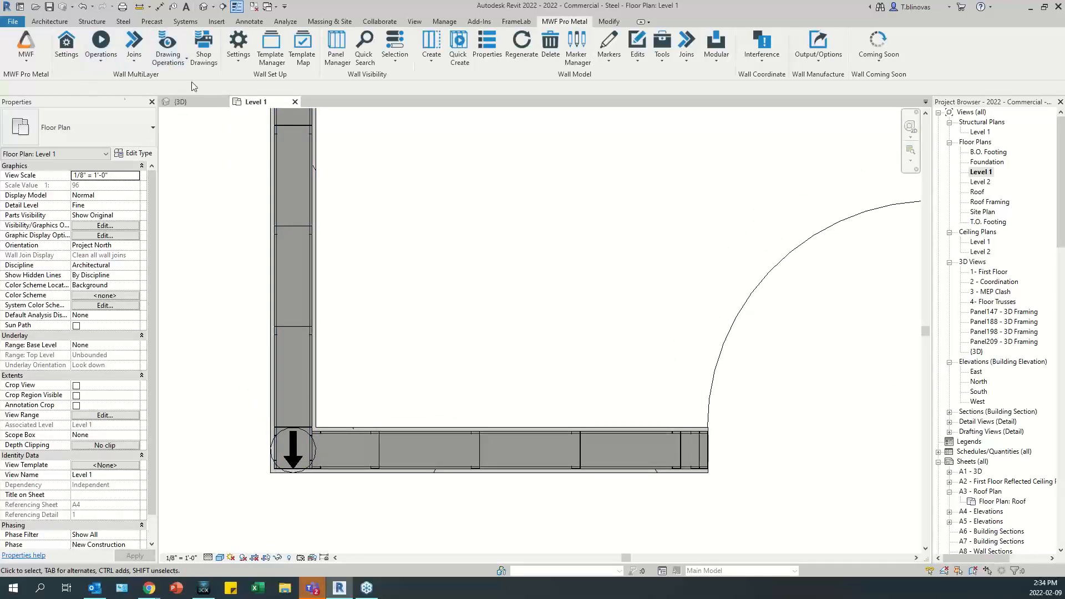
{"action": "scroll", "coordinate": [277, 478], "scroll_direction": "up", "scroll_amount": 3}
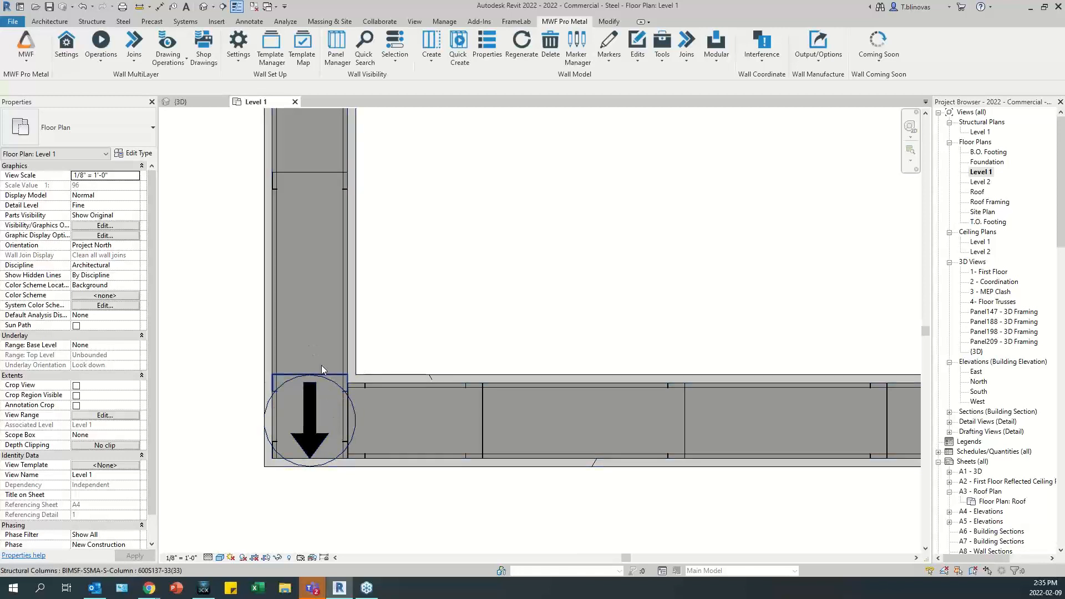
Look over the multilayer join commands and review the joins along the lower outer wall and the surrounding rooms.
{"action": "left_click", "coordinate": [132, 55]}
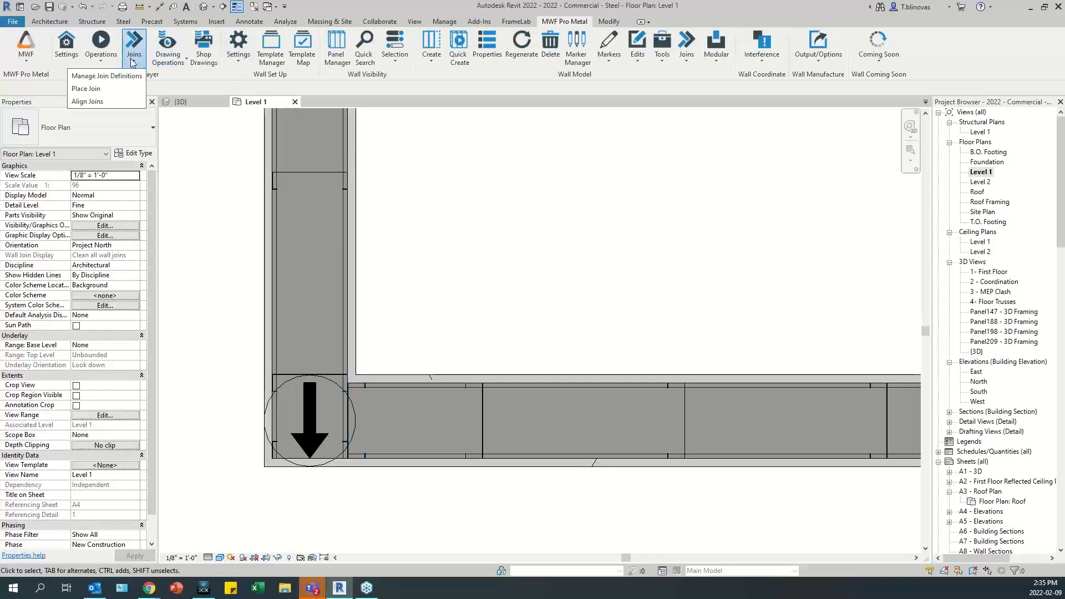
{"action": "left_click", "coordinate": [133, 51]}
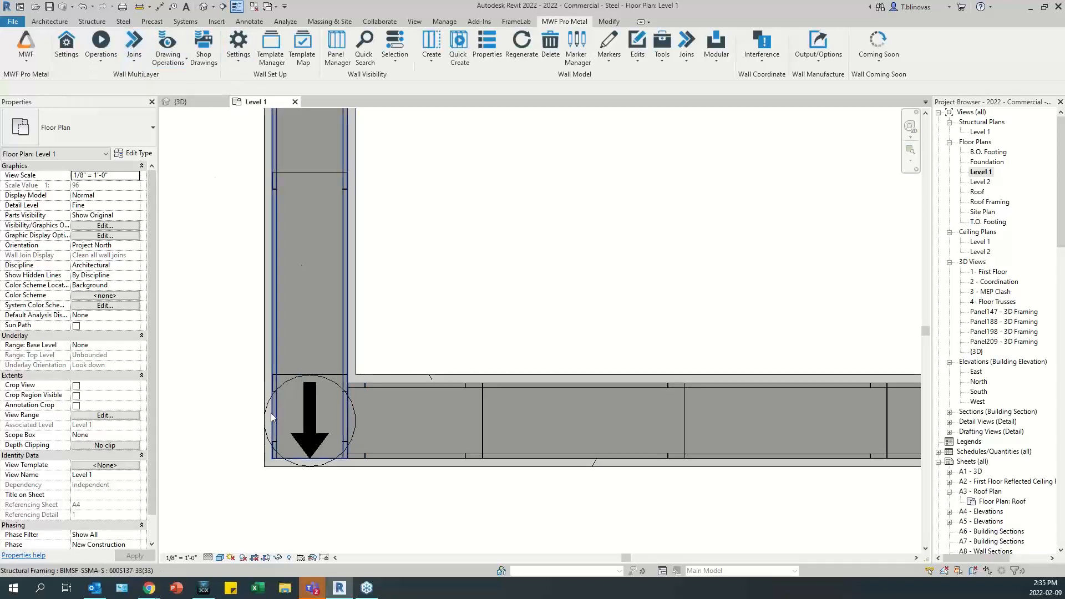
{"action": "scroll", "coordinate": [294, 462], "scroll_direction": "down", "scroll_amount": 3}
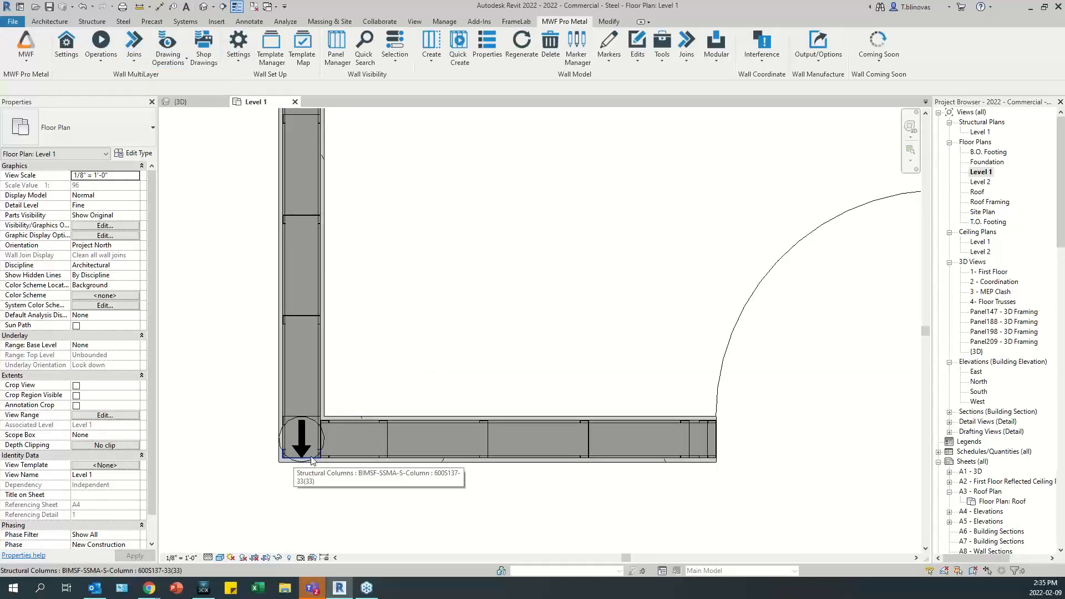
{"action": "scroll", "coordinate": [312, 394], "scroll_direction": "up", "scroll_amount": 2}
{"action": "scroll", "coordinate": [312, 394], "scroll_direction": "down", "scroll_amount": 2}
{"action": "middle_click_drag", "start_coordinate": [756, 387], "coordinate": [353, 344]}
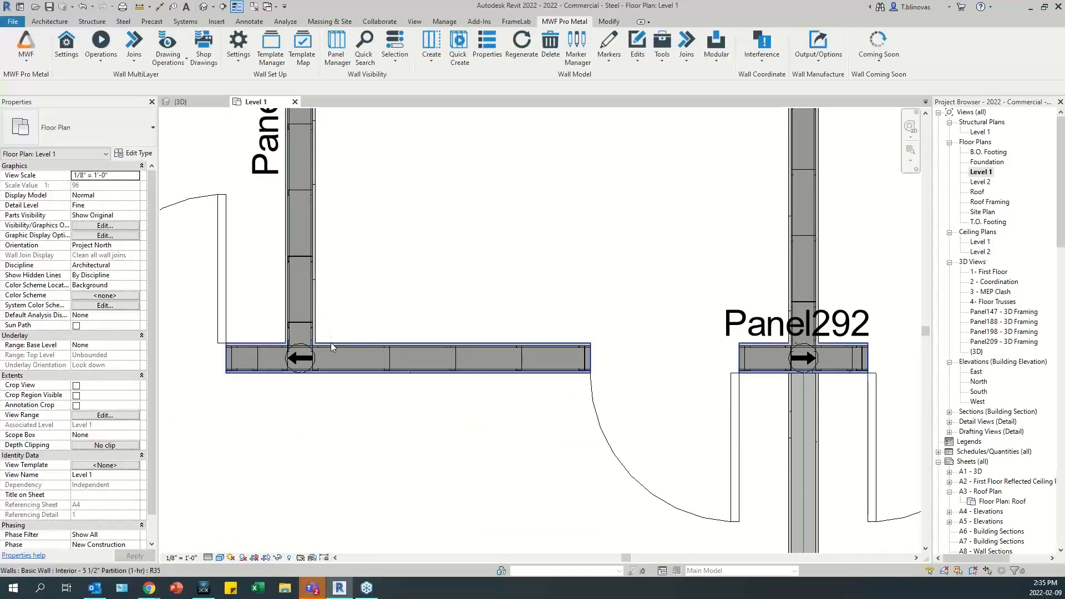
{"action": "scroll", "coordinate": [389, 367], "scroll_direction": "down", "scroll_amount": 3}
{"action": "scroll", "coordinate": [471, 426], "scroll_direction": "down", "scroll_amount": 3}
{"action": "middle_click_drag", "start_coordinate": [313, 343], "coordinate": [345, 340]}
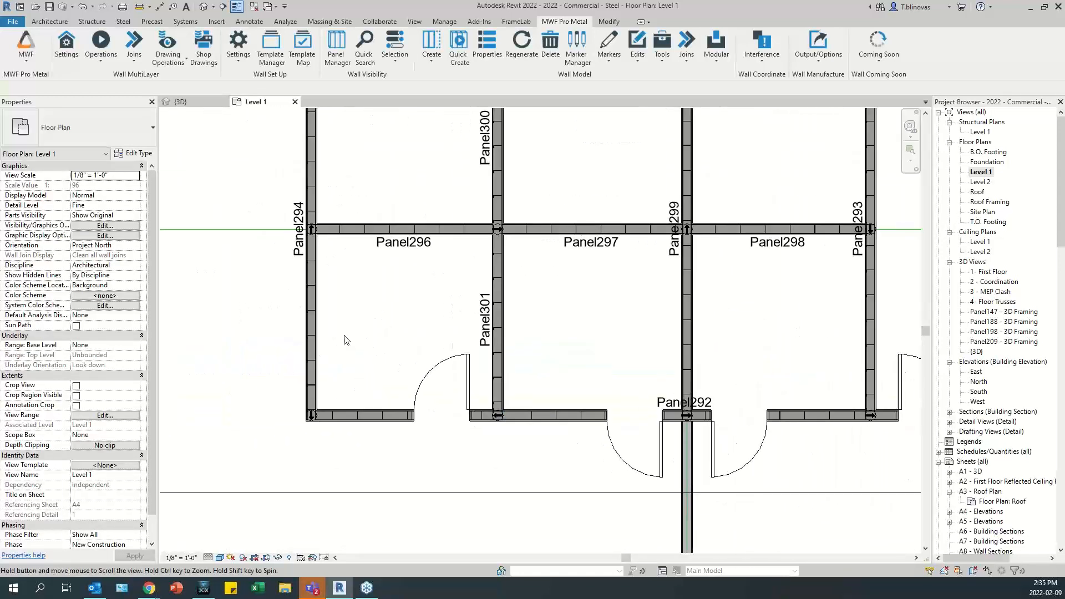
Draw an L of two walls matching the west outer wall outside the layout, about 3' 11" down and 4' 2" across.
{"action": "scroll", "coordinate": [319, 349], "scroll_direction": "up", "scroll_amount": 4}
{"action": "left_click", "coordinate": [322, 356]}
{"action": "middle_click_drag", "start_coordinate": [368, 375], "coordinate": [684, 374]}
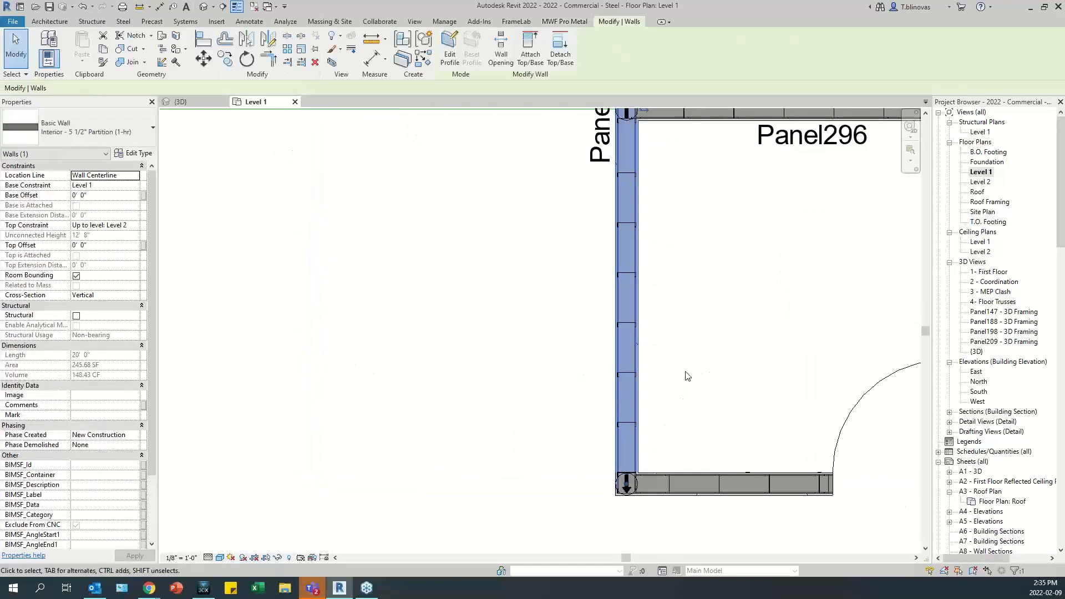
{"action": "key", "text": "c"}
{"action": "key", "text": "s"}
{"action": "left_click", "coordinate": [414, 245]}
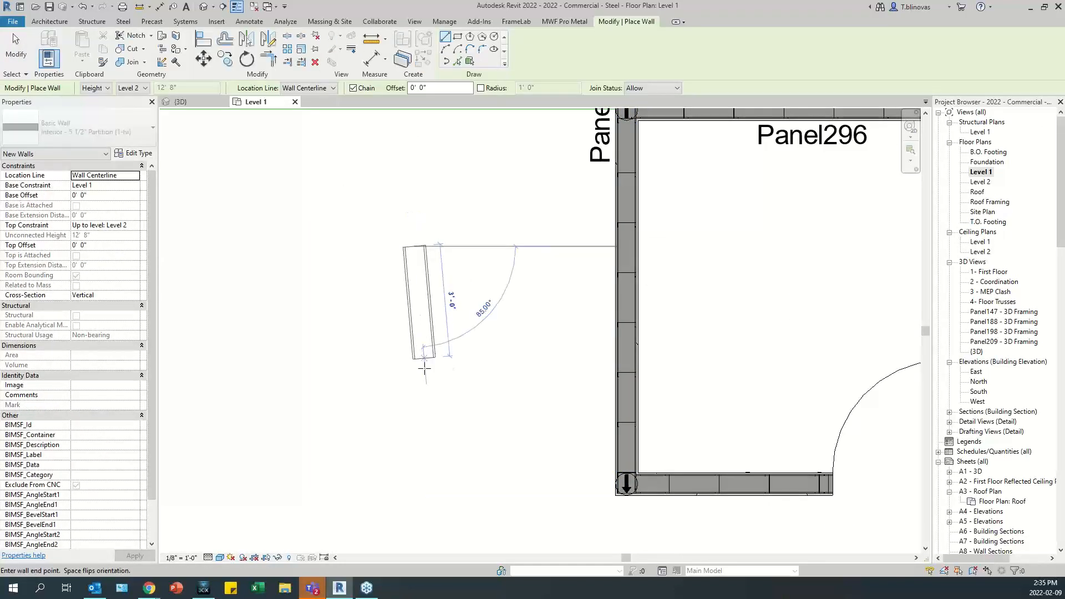
{"action": "left_click", "coordinate": [413, 393]}
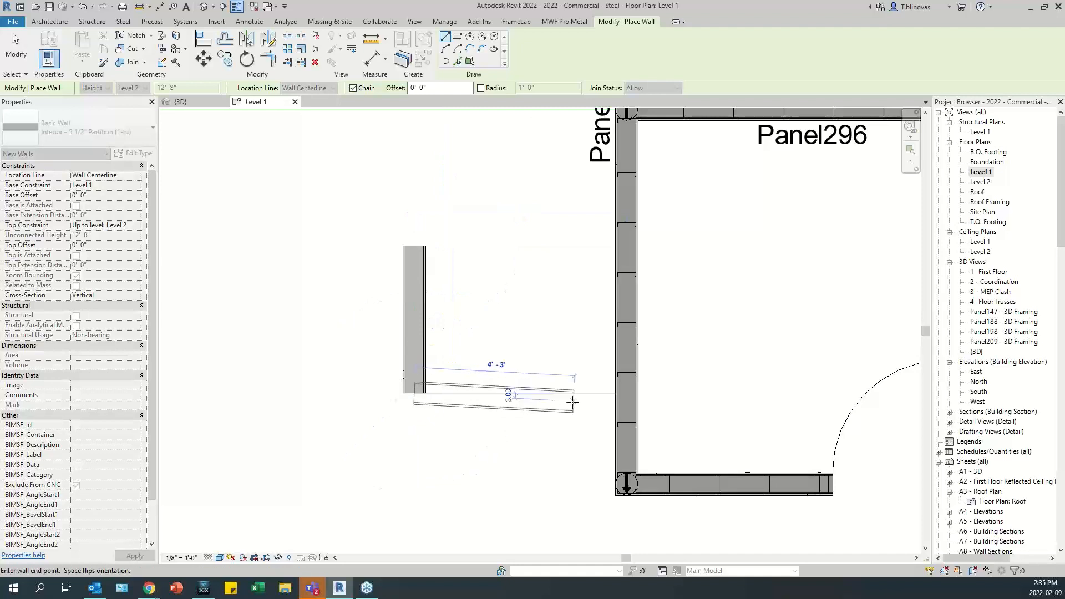
{"action": "key", "text": "Escape"}
{"action": "key", "text": "Escape"}
Disallow the join at the shared corner end of both the horizontal and the vertical new wall.
{"action": "scroll", "coordinate": [445, 388], "scroll_direction": "up", "scroll_amount": 6}
{"action": "left_click", "coordinate": [451, 380]}
{"action": "scroll", "coordinate": [397, 392], "scroll_direction": "up", "scroll_amount": 4}
{"action": "right_click", "coordinate": [362, 409]}
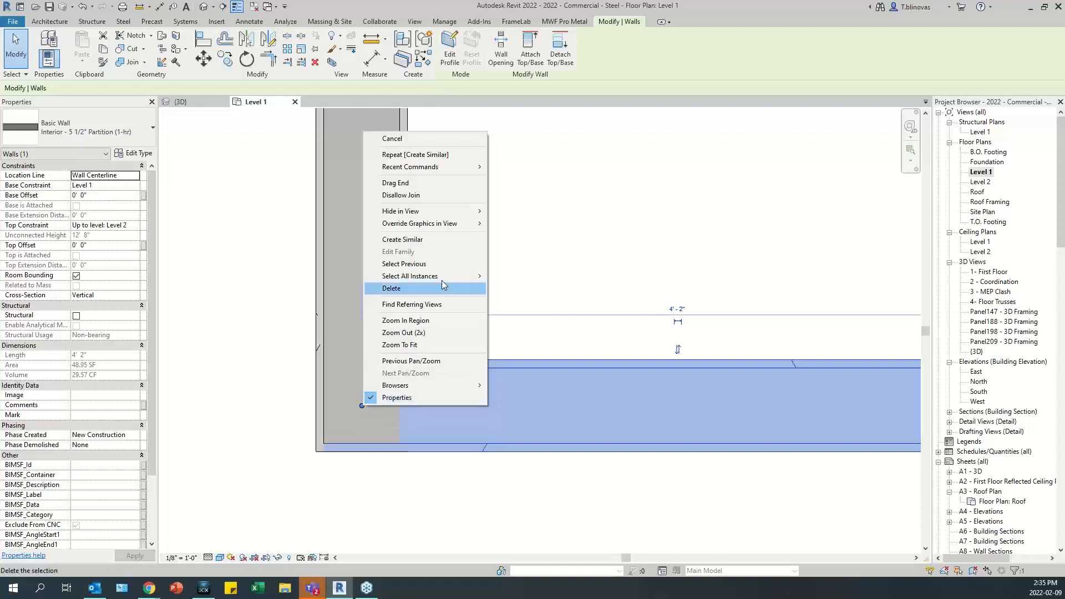
{"action": "left_click", "coordinate": [425, 197]}
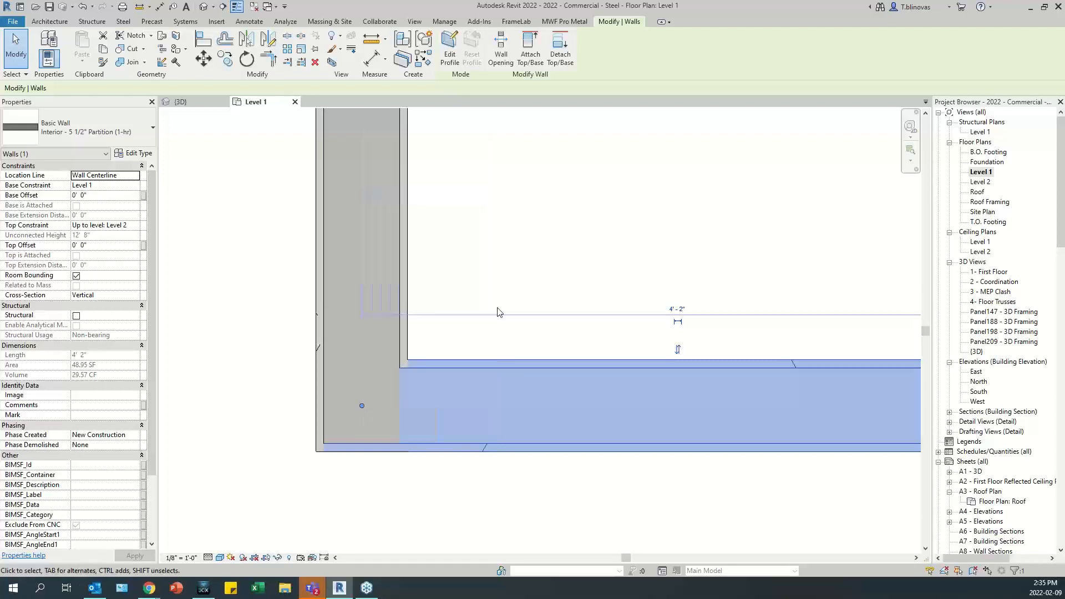
{"action": "left_click", "coordinate": [382, 344]}
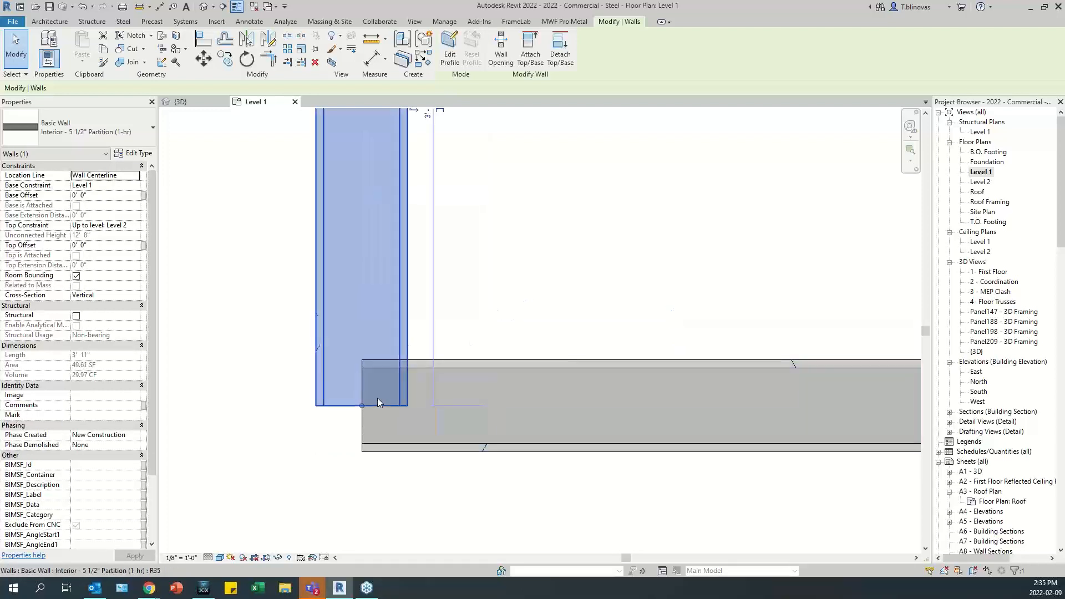
{"action": "right_click", "coordinate": [362, 409]}
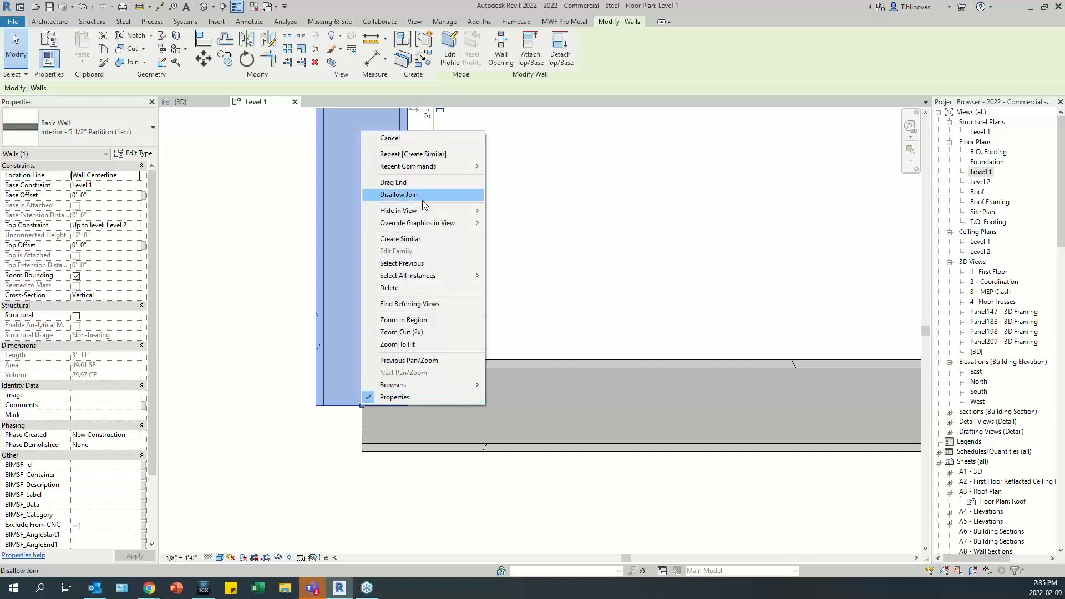
{"action": "left_click", "coordinate": [399, 195]}
{"action": "left_click", "coordinate": [508, 340]}
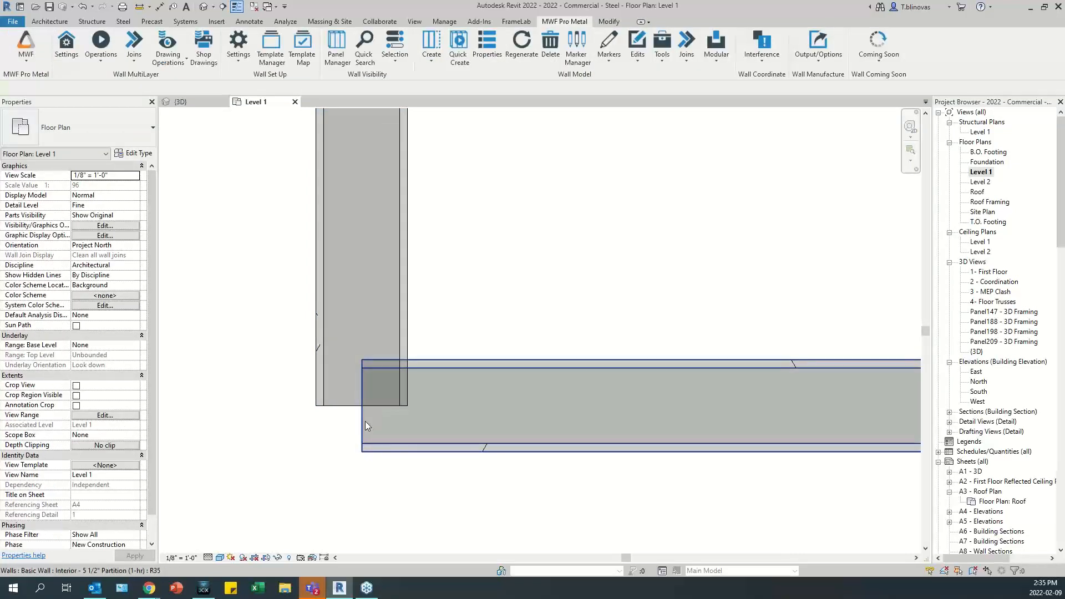
Extend the vertical wall to the horizontal wall's outer face and trim the horizontal wall back to the vertical wall's inner face.
{"action": "left_click", "coordinate": [362, 405]}
{"action": "left_click_drag", "start_coordinate": [362, 406], "coordinate": [361, 451]}
{"action": "key", "text": "r"}
{"action": "key", "text": "s"}
{"action": "left_click_drag", "start_coordinate": [411, 401], "coordinate": [411, 401]}
{"action": "left_click", "coordinate": [483, 298]}
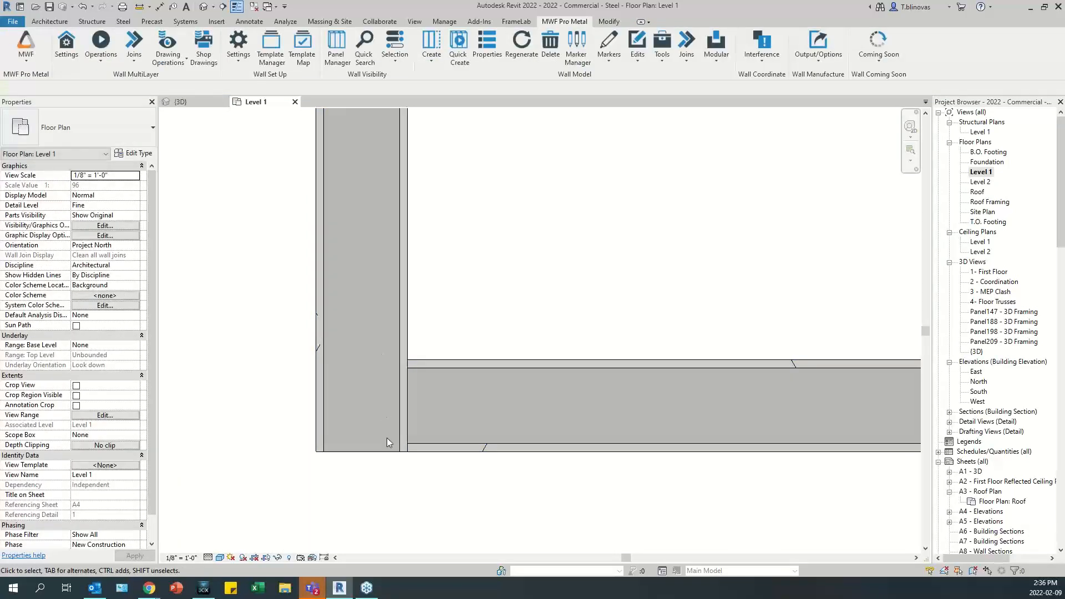
Extend the horizontal wall's corner end through the vertical wall's finish layer to the face of its stud layer.
{"action": "left_click", "coordinate": [409, 415]}
{"action": "key", "text": "r"}
{"action": "key", "text": "s"}
{"action": "key", "text": "Escape"}
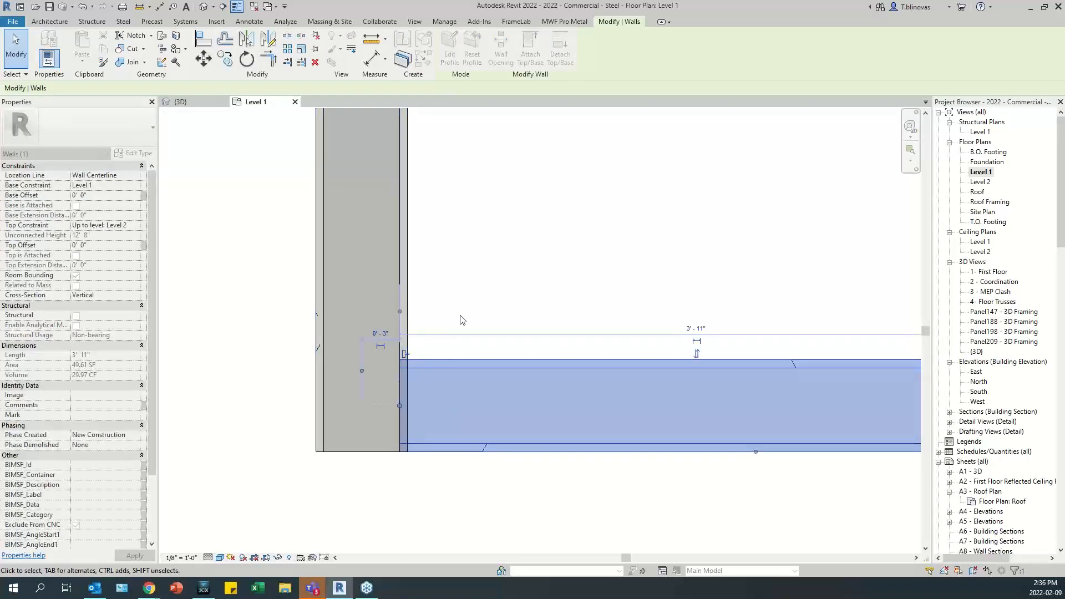
{"action": "key", "text": "Escape"}
Compare the manually built wall corner with the framed south-west join and its neighbouring panels.
{"action": "scroll", "coordinate": [340, 459], "scroll_direction": "down", "scroll_amount": 3}
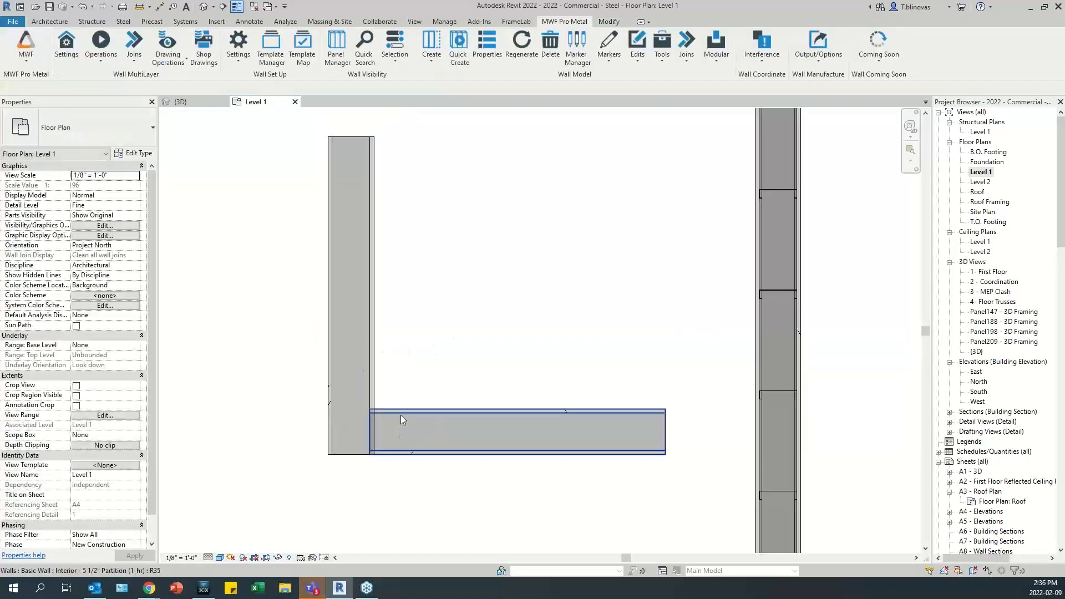
{"action": "middle_click_drag", "start_coordinate": [433, 402], "coordinate": [317, 270]}
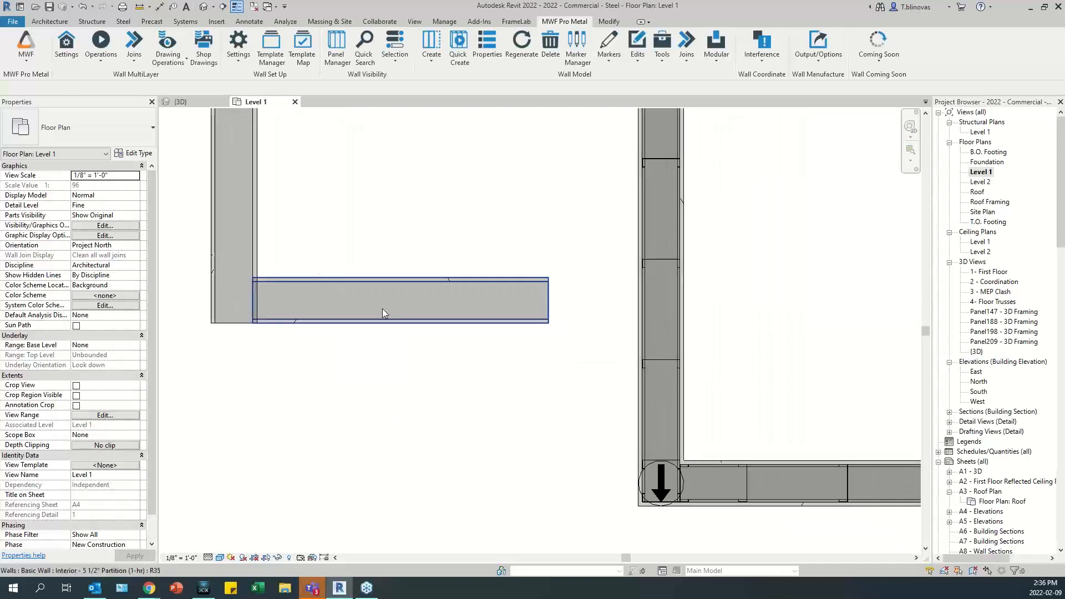
{"action": "middle_click_drag", "start_coordinate": [625, 469], "coordinate": [497, 371]}
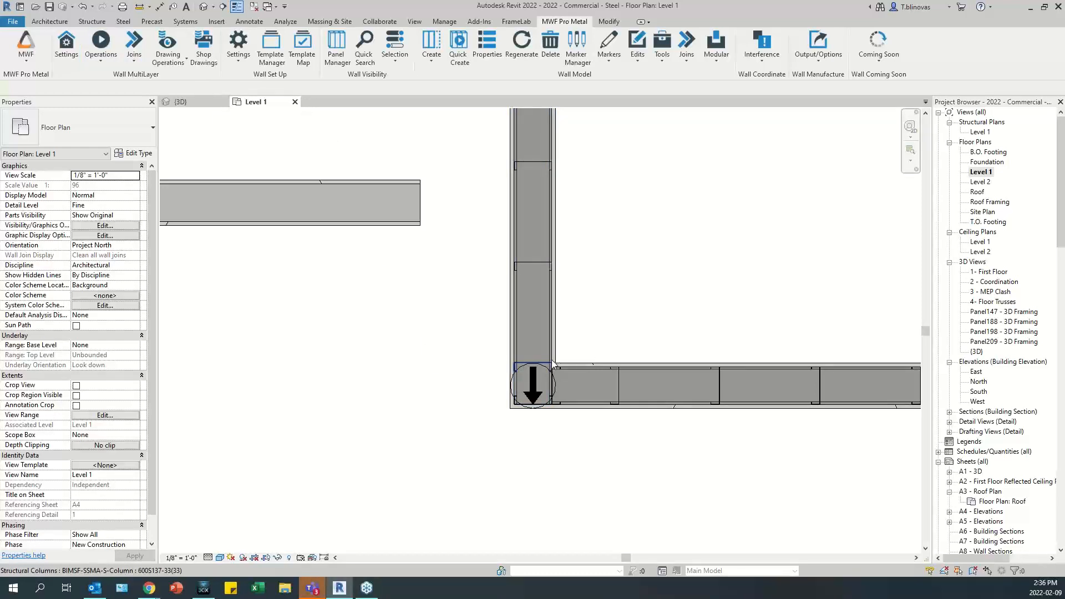
{"action": "scroll", "coordinate": [588, 398], "scroll_direction": "up", "scroll_amount": 4}
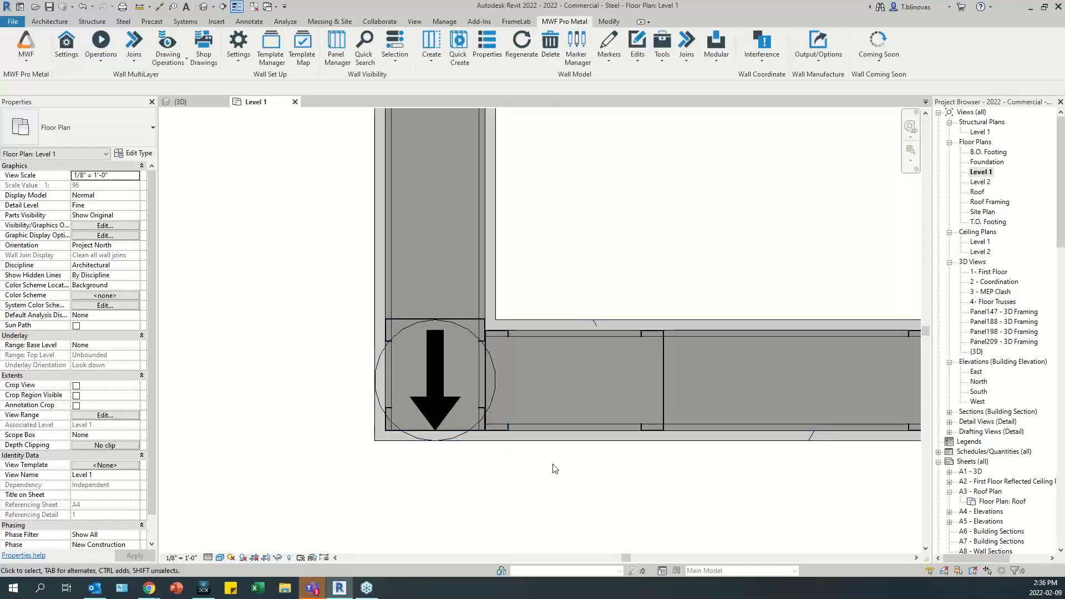
{"action": "scroll", "coordinate": [552, 468], "scroll_direction": "down", "scroll_amount": 3}
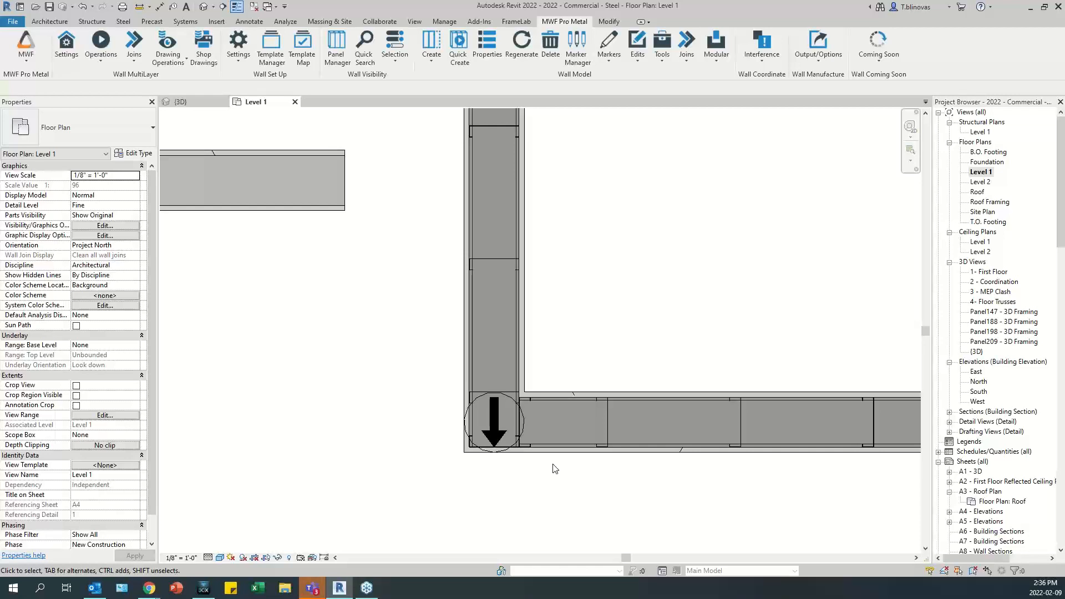
{"action": "scroll", "coordinate": [699, 364], "scroll_direction": "down", "scroll_amount": 3}
{"action": "middle_click_drag", "start_coordinate": [460, 304], "coordinate": [266, 366]}
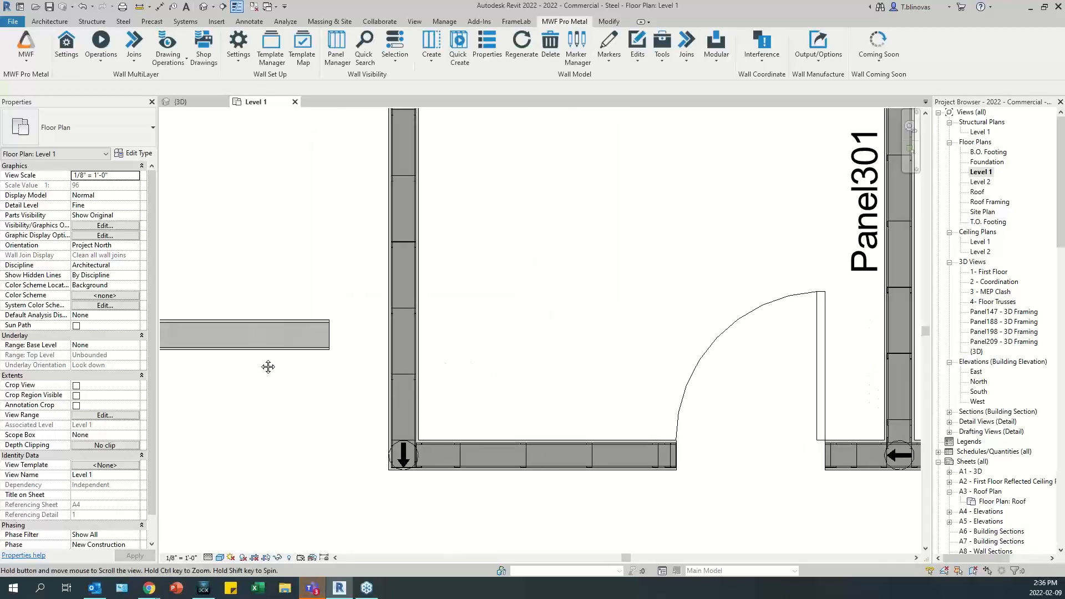
{"action": "left_click", "coordinate": [681, 67]}
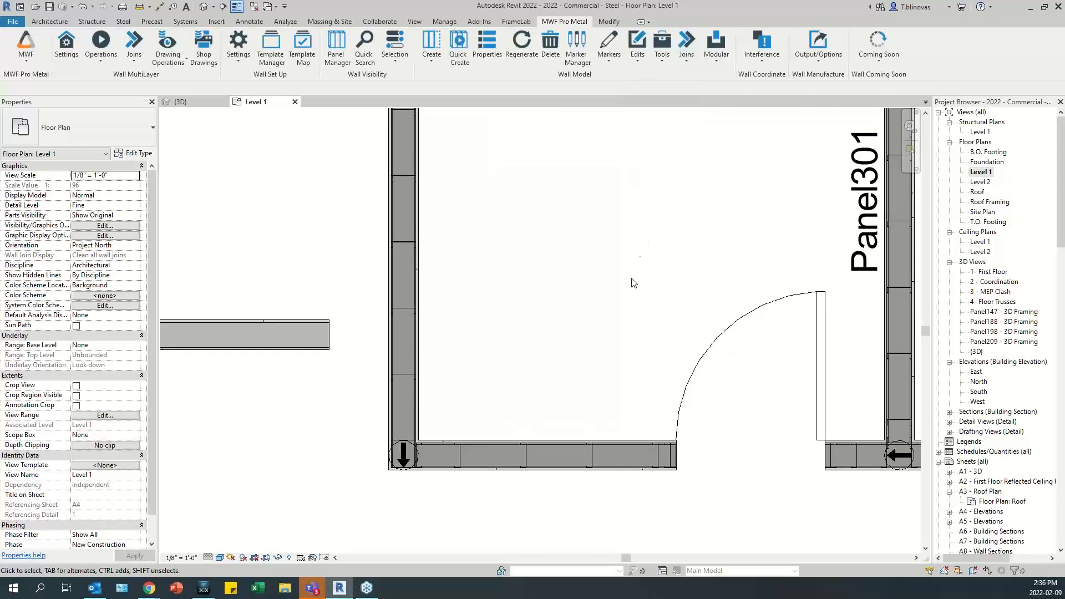
Draw a joined L-shaped corner of Interior - 5 1/2" Partition (1-hr) walls below the manual corner, about 3'-3" vertical and 3'-11" horizontal.
{"action": "left_click", "coordinate": [660, 89]}
{"action": "middle_click_drag", "start_coordinate": [420, 332], "coordinate": [450, 266]}
{"action": "key", "text": "c"}
{"action": "key", "text": "s"}
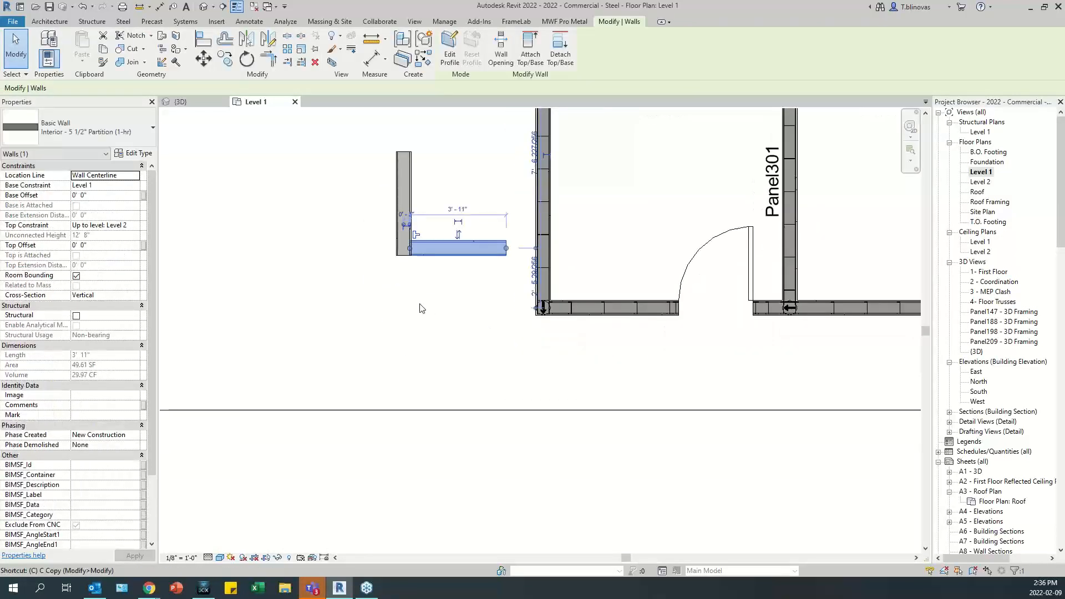
{"action": "left_click", "coordinate": [347, 303]}
{"action": "left_click", "coordinate": [339, 388]}
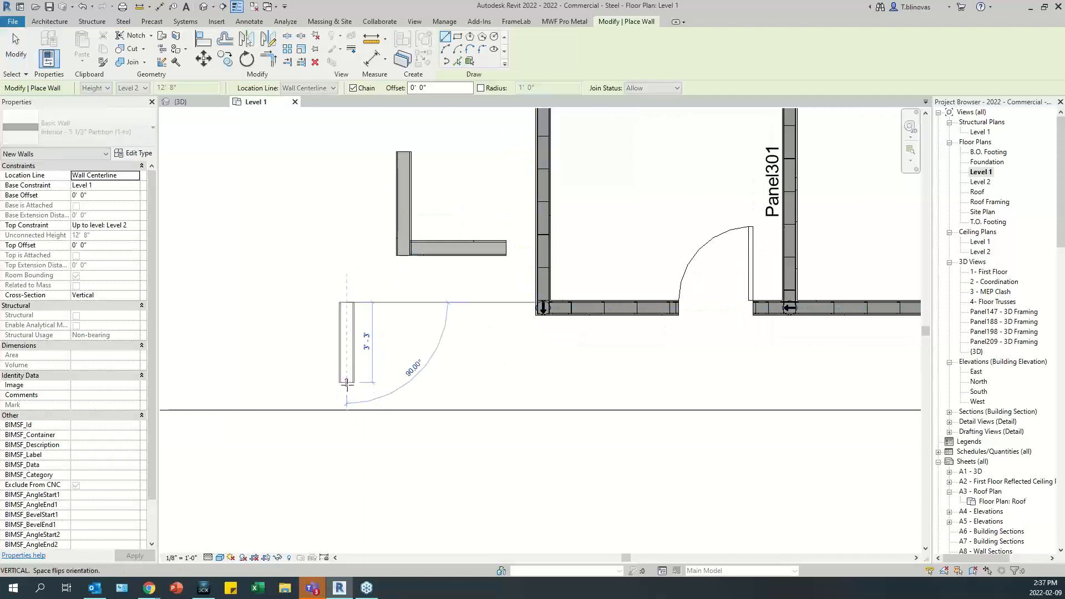
{"action": "left_click", "coordinate": [444, 385]}
{"action": "key", "text": "Escape"}
{"action": "scroll", "coordinate": [341, 379], "scroll_direction": "up", "scroll_amount": 5}
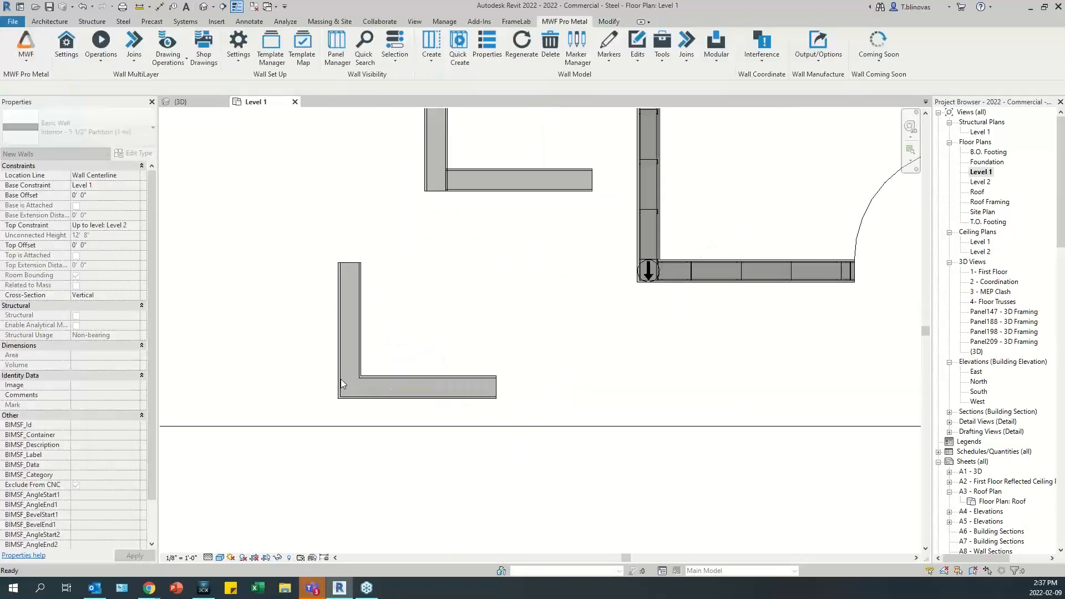
Start Place Join with Preview on both walls of the new corner and preview the Wood L - Double backer different size and Simple A definitions.
{"action": "left_click_drag", "start_coordinate": [422, 335], "coordinate": [295, 439]}
{"action": "left_click", "coordinate": [576, 24]}
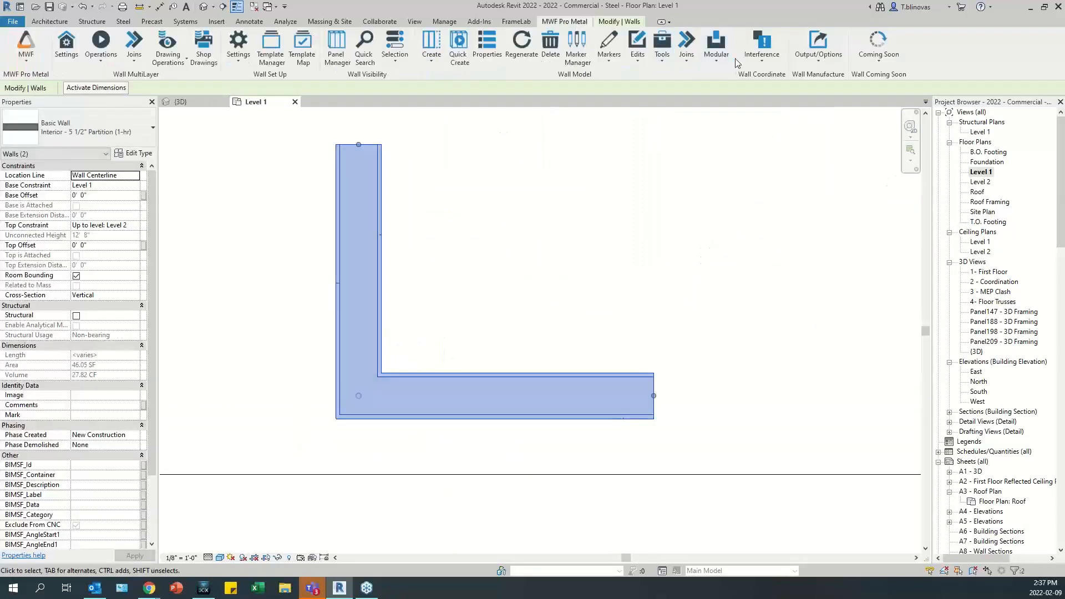
{"action": "left_click", "coordinate": [686, 47]}
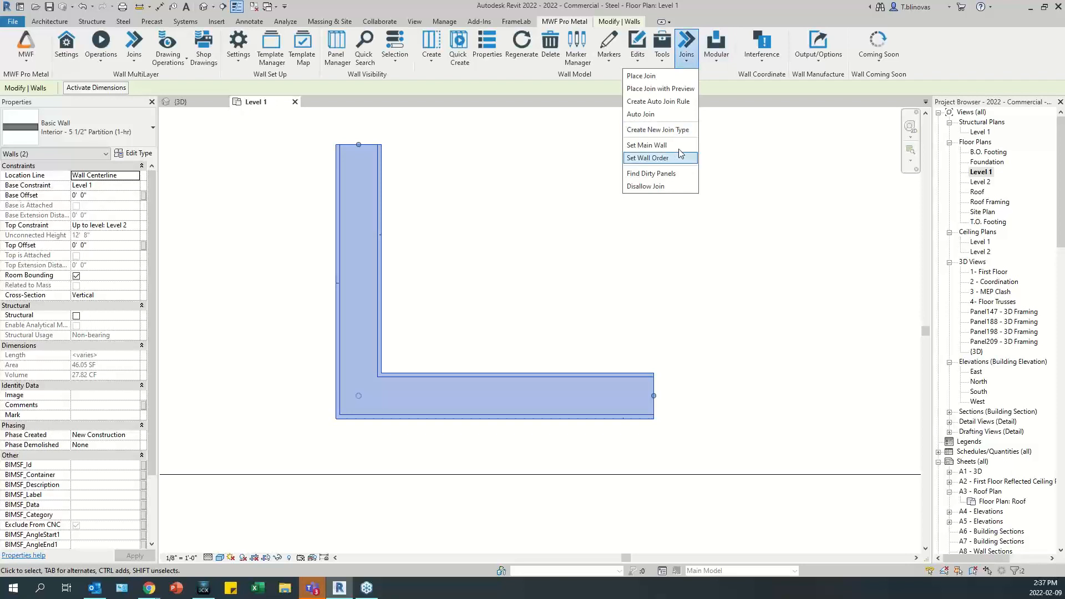
{"action": "left_click", "coordinate": [680, 90]}
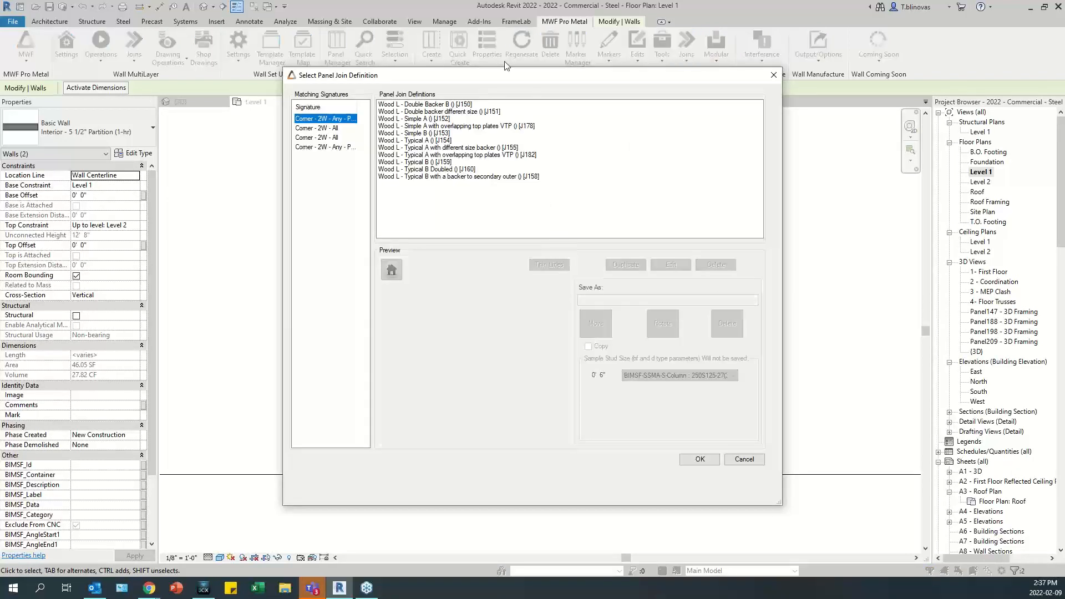
{"action": "left_click_drag", "start_coordinate": [519, 79], "coordinate": [757, 55]}
{"action": "left_click", "coordinate": [675, 103]}
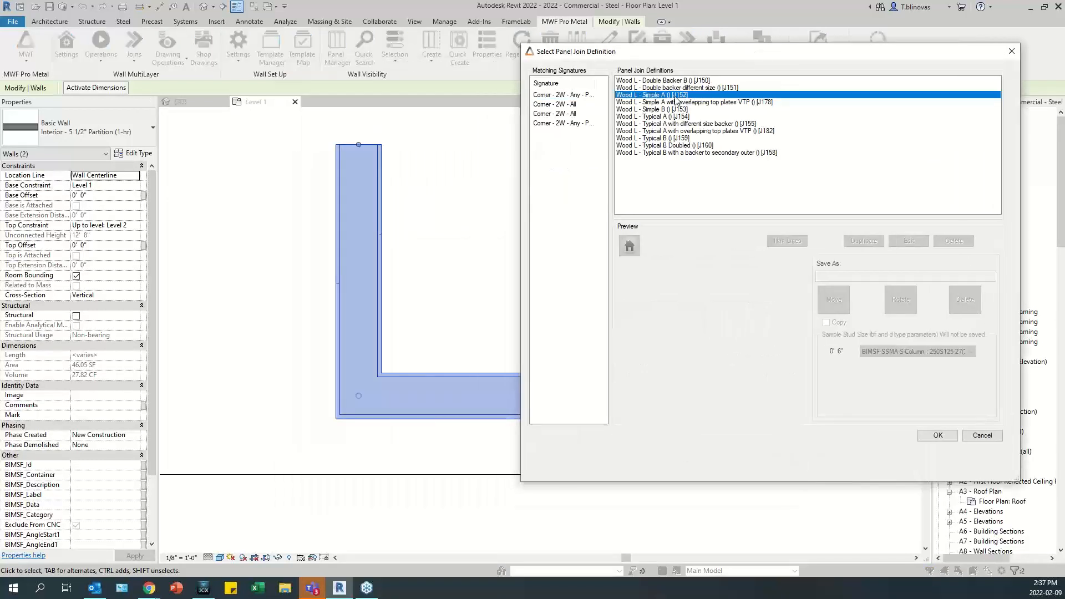
{"action": "left_click", "coordinate": [673, 88]}
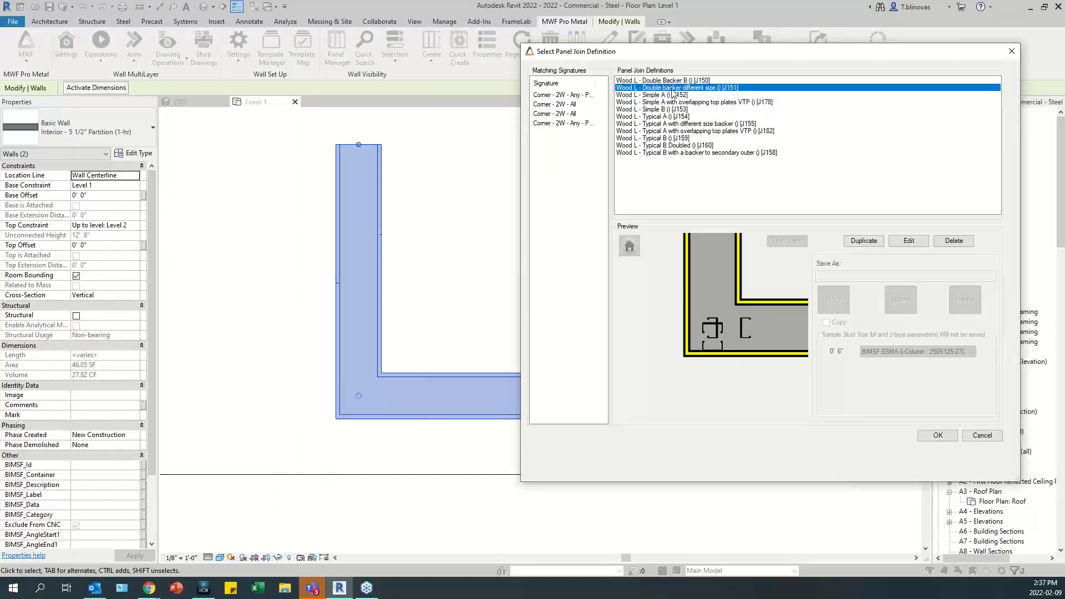
{"action": "left_click_drag", "start_coordinate": [722, 52], "coordinate": [683, 67]}
{"action": "left_click", "coordinate": [638, 109]}
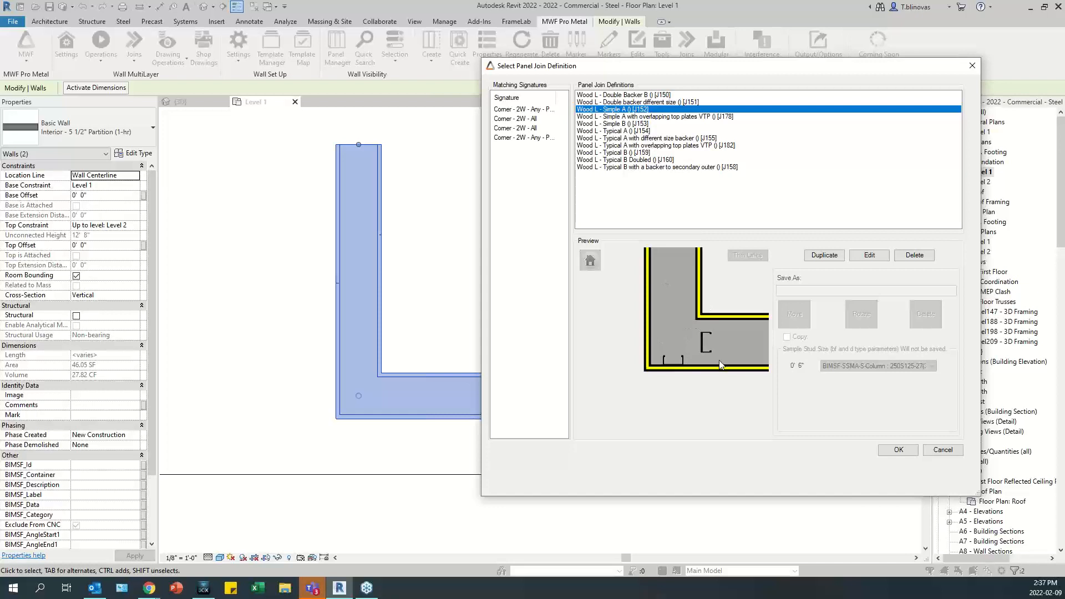
{"action": "left_click_drag", "start_coordinate": [767, 72], "coordinate": [711, 78]}
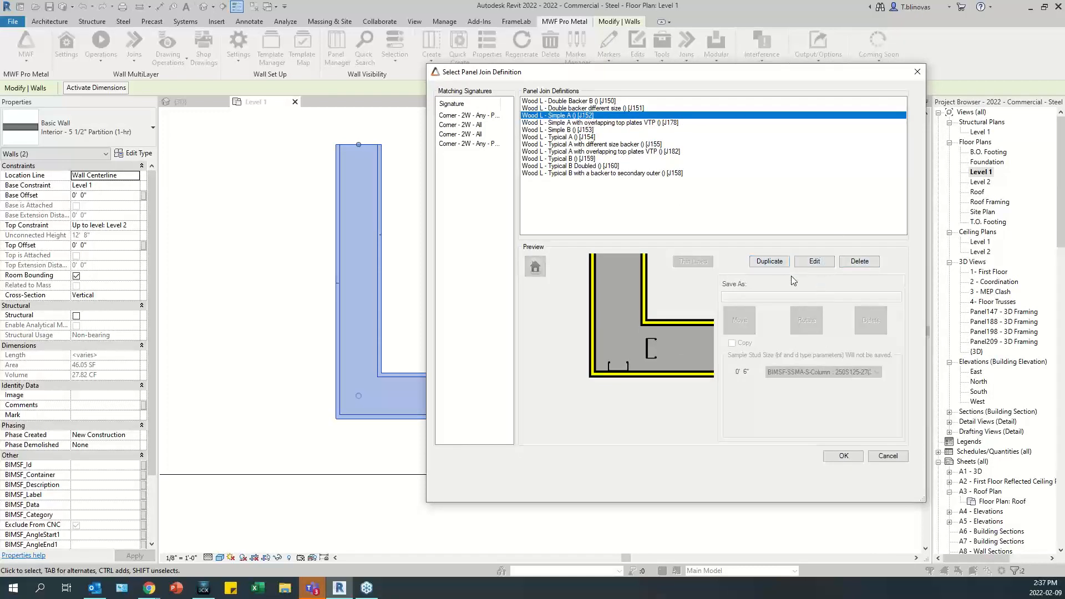
Duplicate the Wood L - Simple A join definition as "test" and preview it with the BIMSF-SSMA-S-Column 600S125-27(33) sample stud.
{"action": "left_click", "coordinate": [769, 263]}
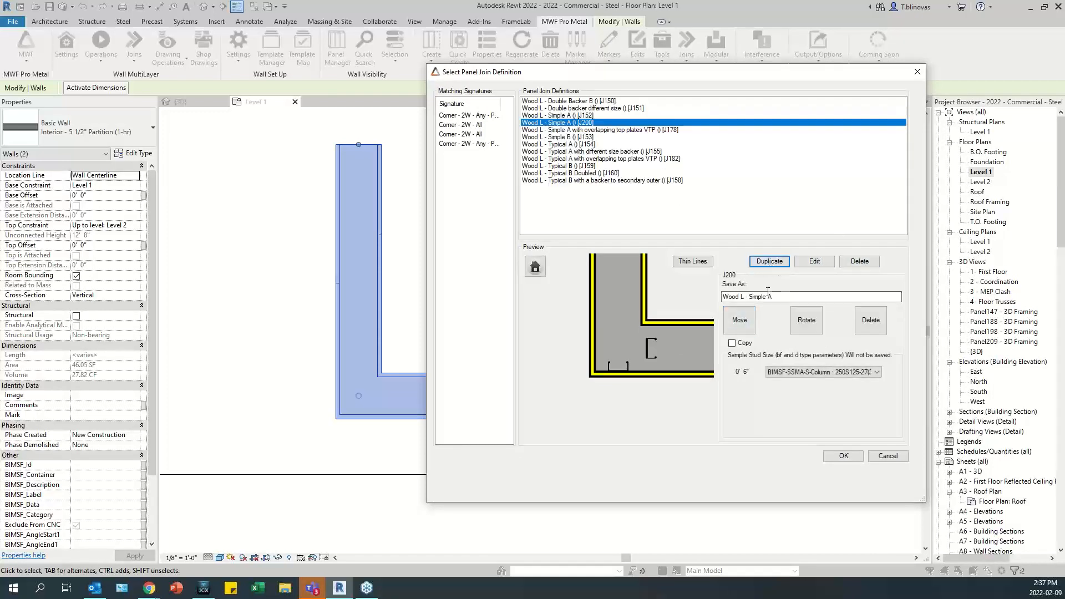
{"action": "left_click_drag", "start_coordinate": [776, 297], "coordinate": [720, 299]}
{"action": "type", "text": "test"}
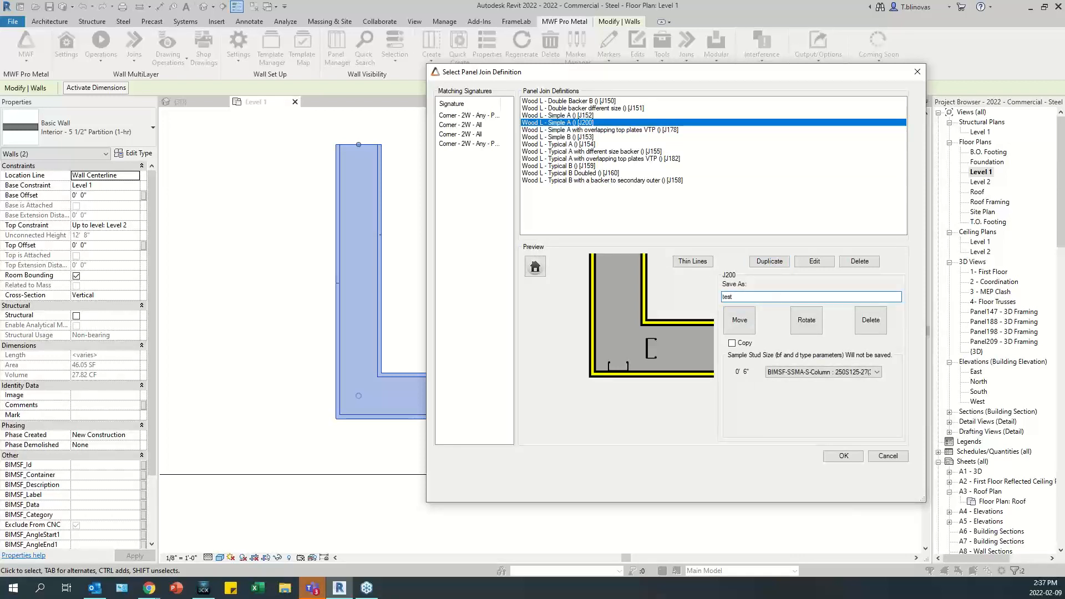
{"action": "left_click", "coordinate": [839, 374]}
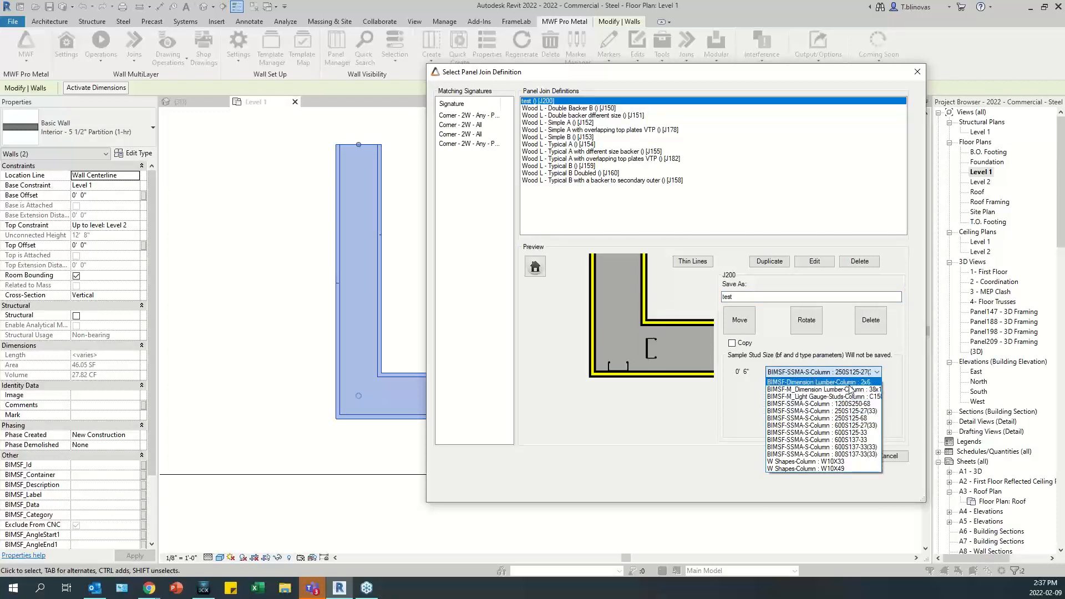
{"action": "left_click", "coordinate": [857, 426]}
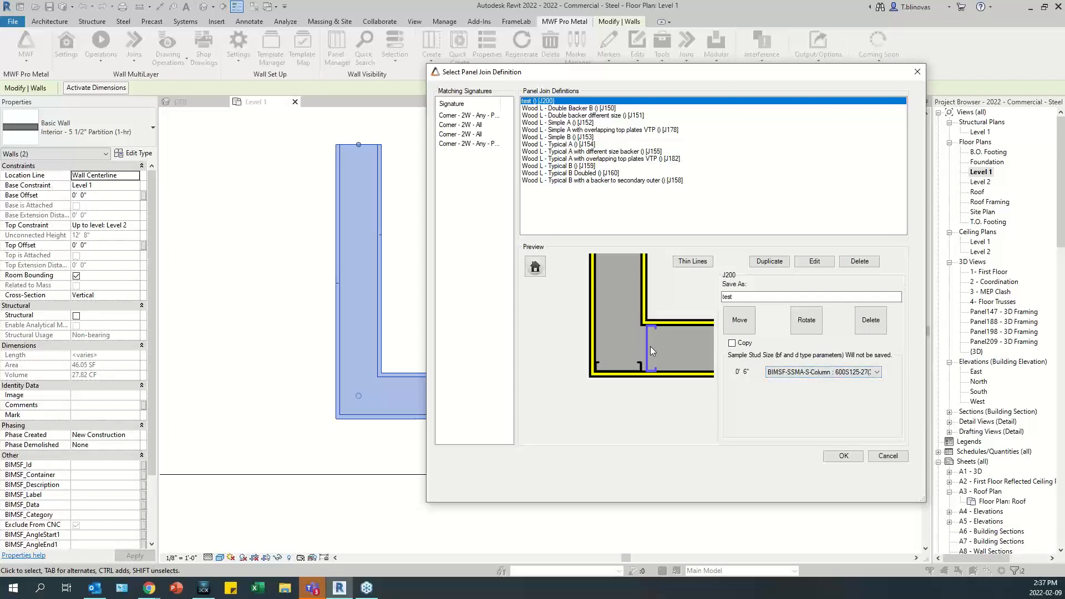
Copy the horizontal wall's end stud along the wall in the test join preview, and close the definitions without placing the join.
{"action": "left_click", "coordinate": [804, 371]}
{"action": "left_click", "coordinate": [800, 391]}
{"action": "left_click", "coordinate": [739, 322]}
{"action": "left_click", "coordinate": [731, 343]}
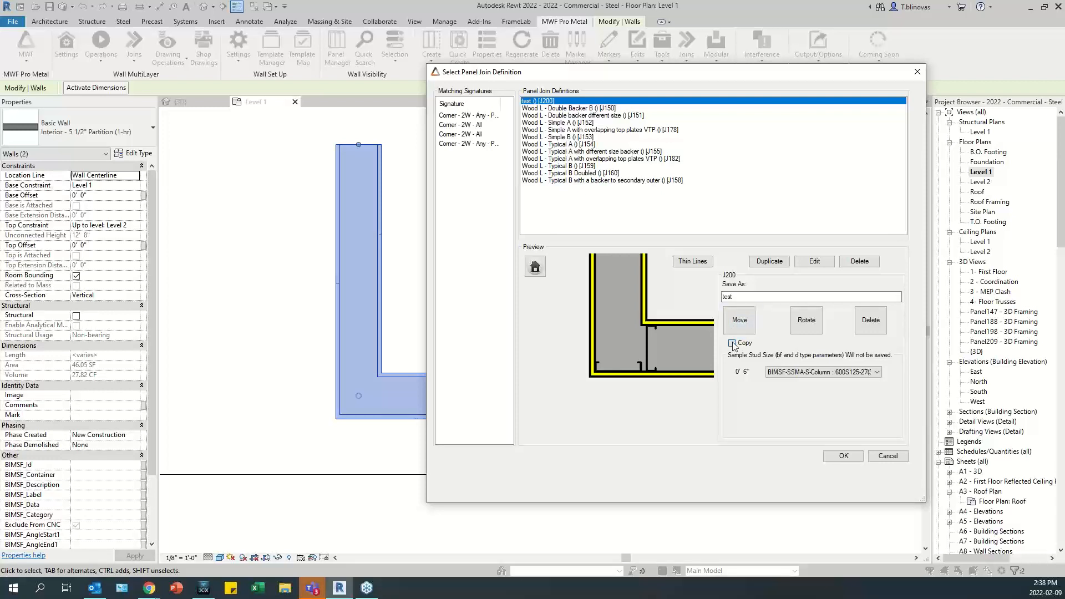
{"action": "left_click", "coordinate": [648, 351]}
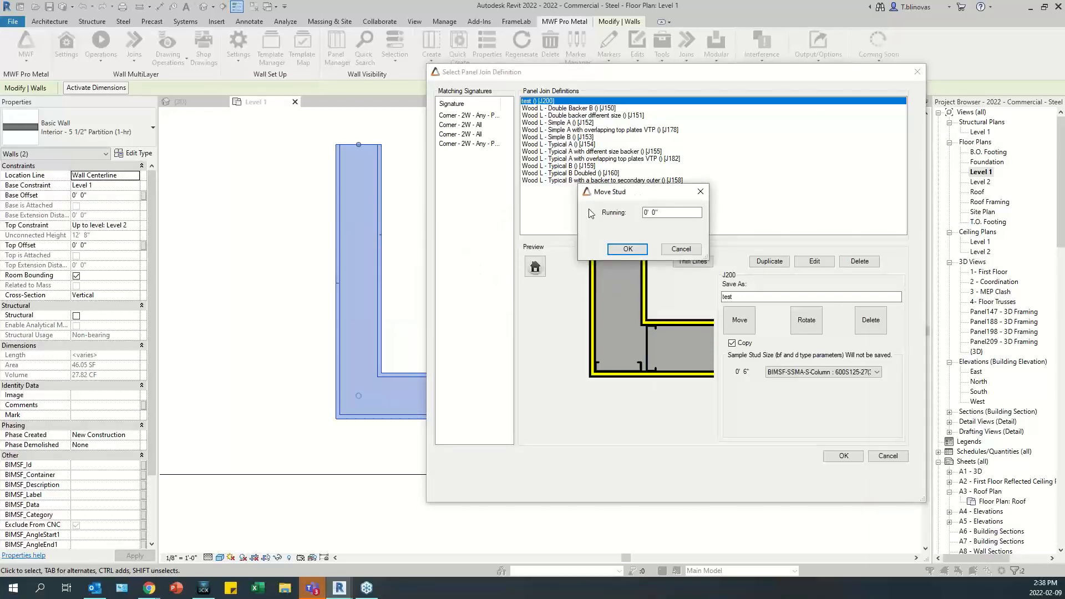
{"action": "left_click", "coordinate": [653, 212]}
{"action": "left_click", "coordinate": [630, 249]}
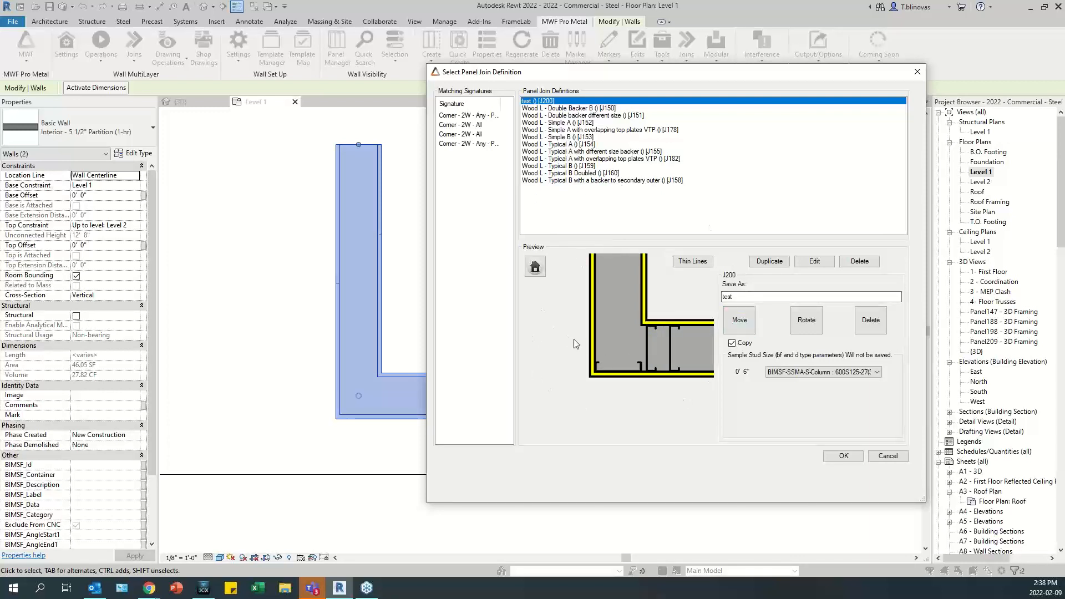
{"action": "left_click_drag", "start_coordinate": [734, 76], "coordinate": [615, 99]}
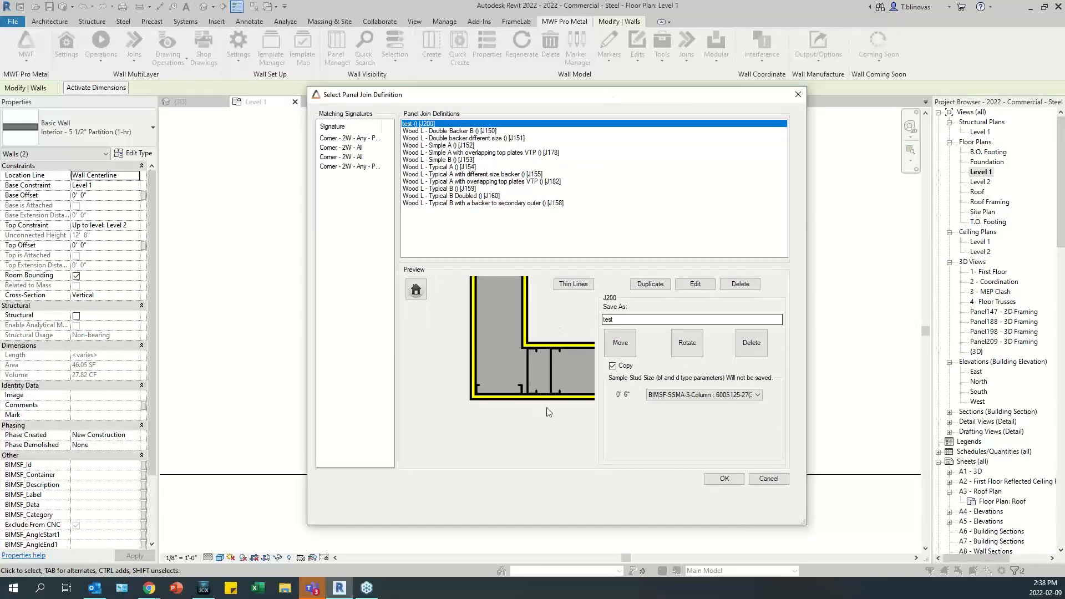
{"action": "left_click_drag", "start_coordinate": [583, 101], "coordinate": [723, 94]}
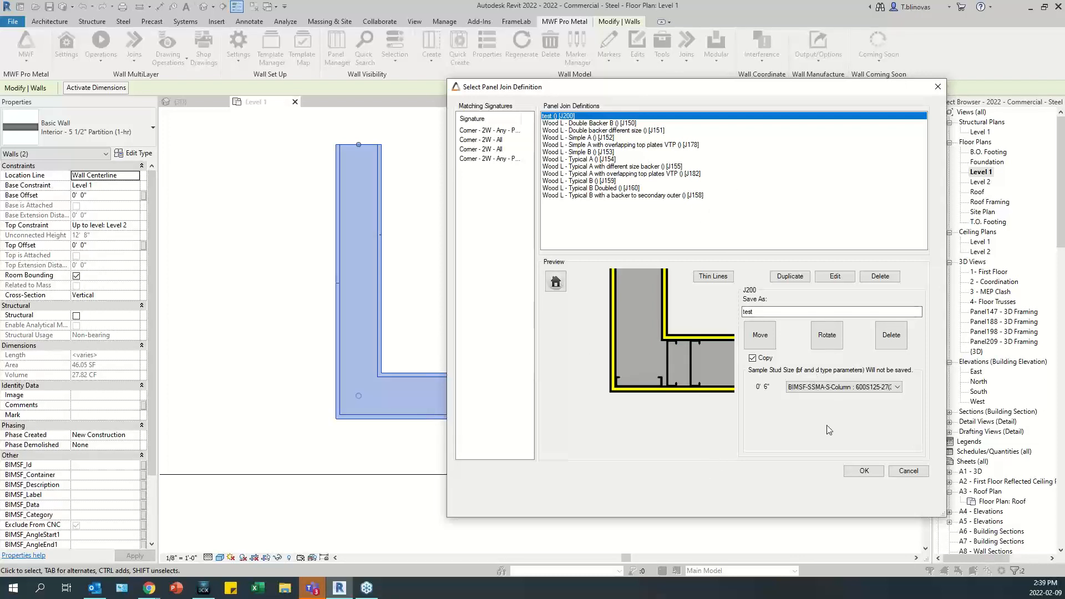
{"action": "left_click", "coordinate": [938, 87]}
{"action": "left_click", "coordinate": [542, 293]}
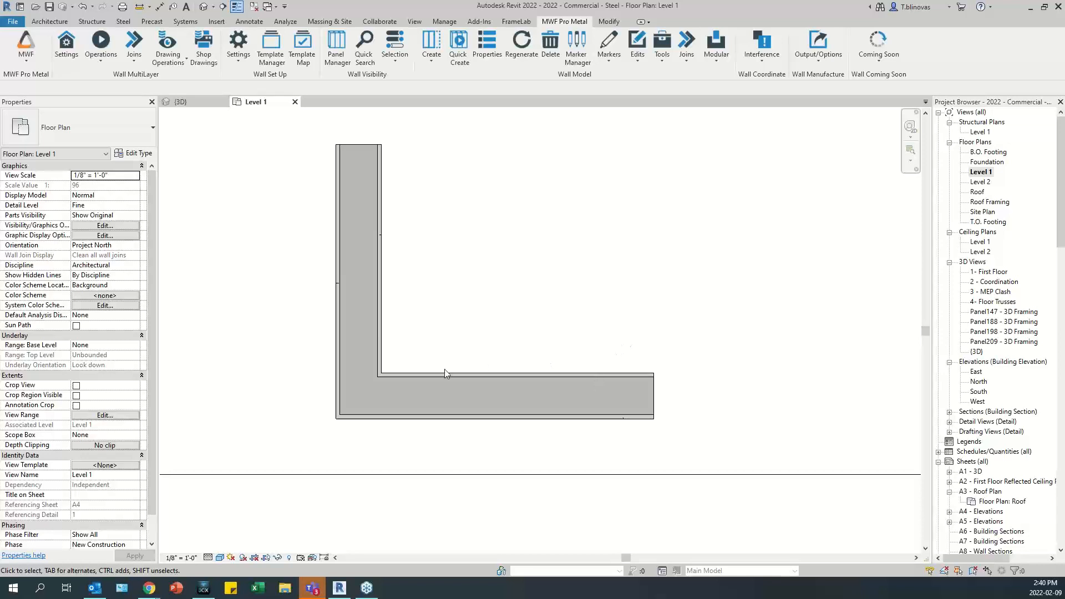
Stretch the new corner's vertical wall upward to about 5'-6 25/64", level with the centreline of the upper corner's horizontal wall.
{"action": "scroll", "coordinate": [444, 368], "scroll_direction": "down", "scroll_amount": 1}
{"action": "scroll", "coordinate": [444, 368], "scroll_direction": "down", "scroll_amount": 1}
{"action": "left_click", "coordinate": [402, 314]}
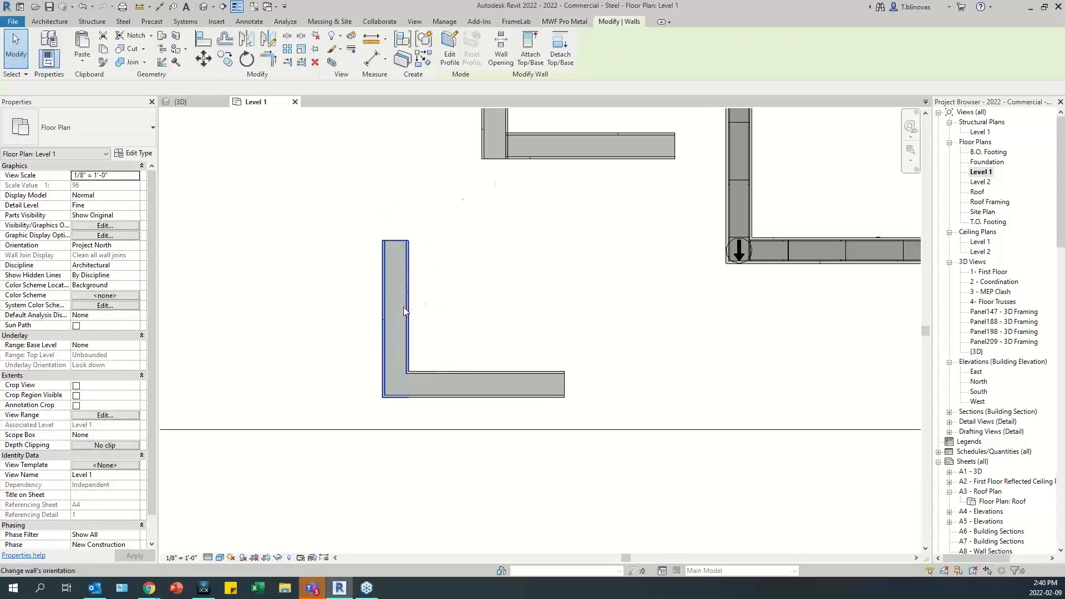
{"action": "left_click_drag", "start_coordinate": [396, 246], "coordinate": [395, 145]}
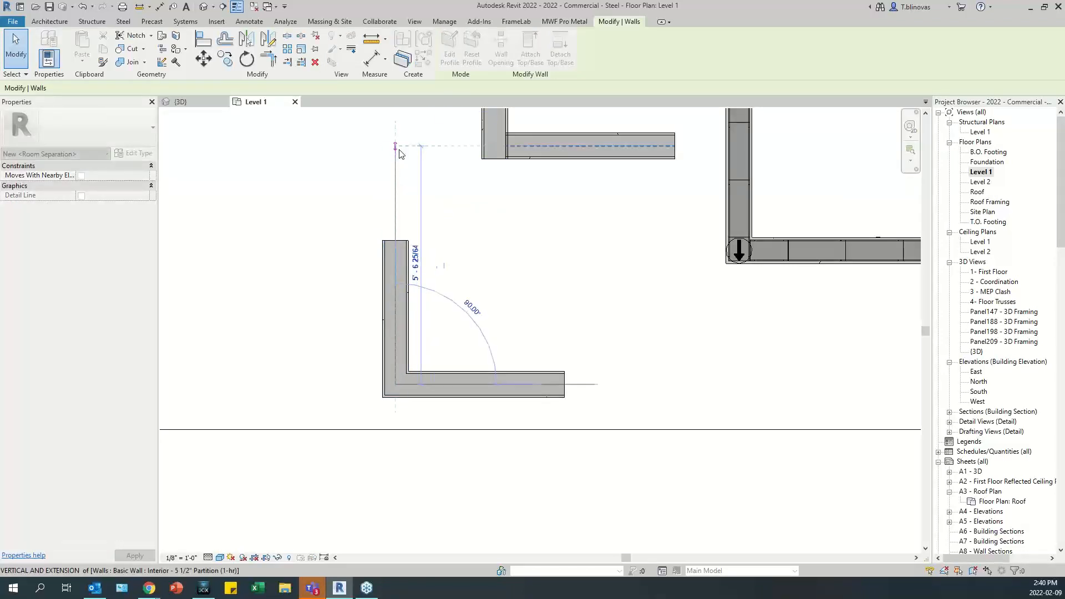
{"action": "left_click", "coordinate": [526, 318]}
Draw a similar horizontal wall about 4'-0" long, running west from the vertical wall's outer face near the corner.
{"action": "left_click", "coordinate": [520, 381]}
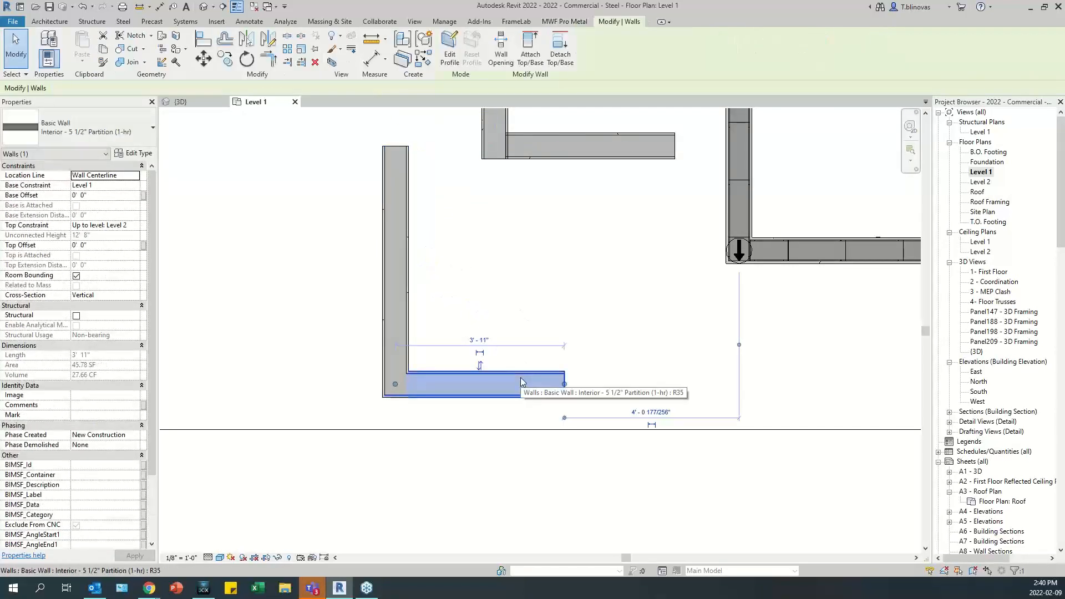
{"action": "key", "text": "s"}
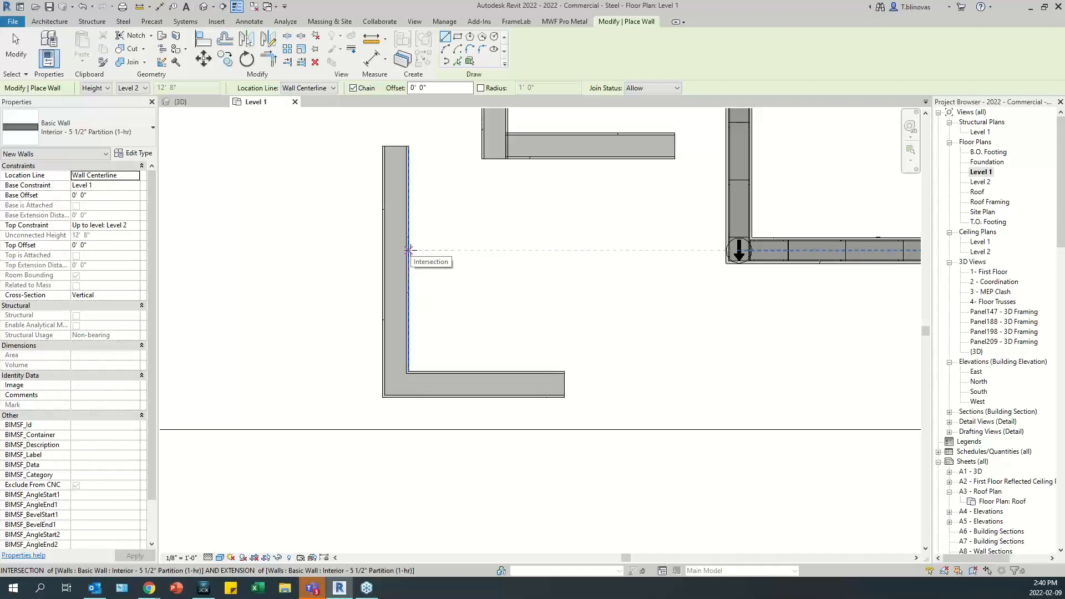
{"action": "left_click", "coordinate": [408, 250]}
{"action": "key", "text": "Escape"}
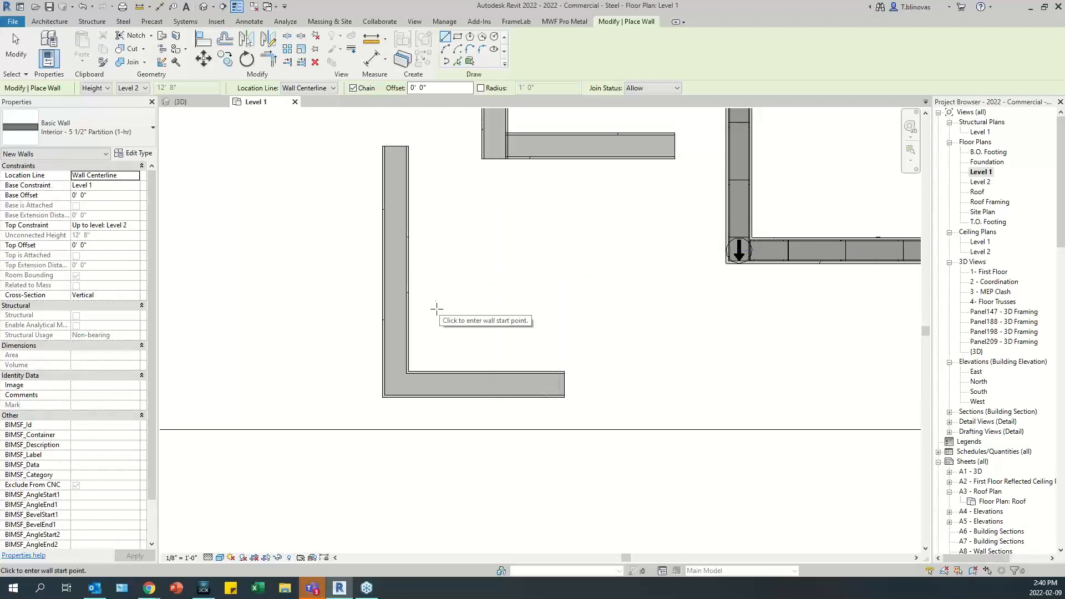
{"action": "left_click", "coordinate": [409, 258]}
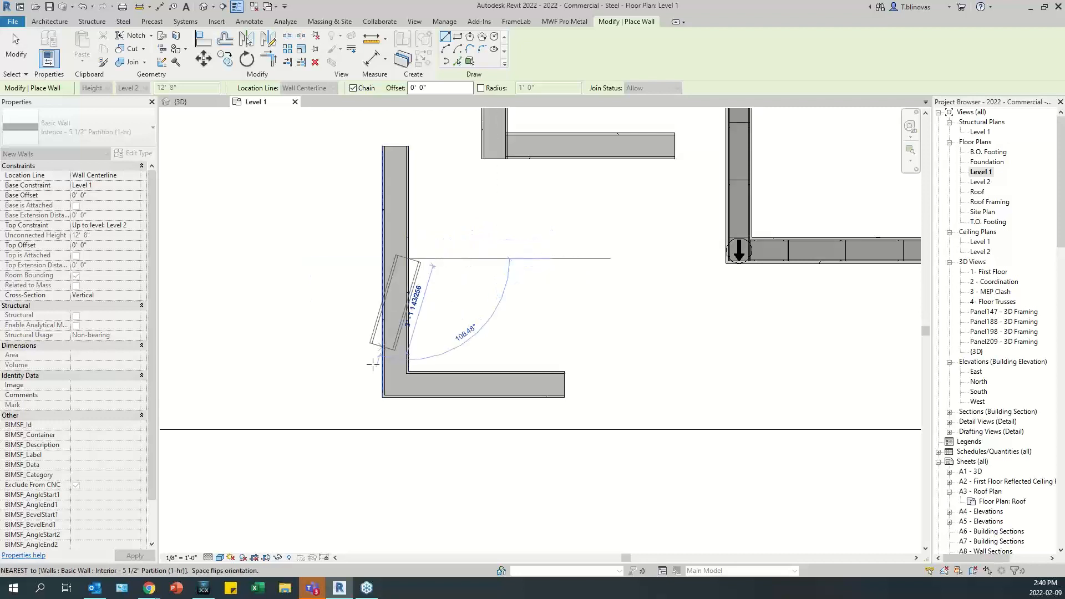
{"action": "key", "text": "Escape"}
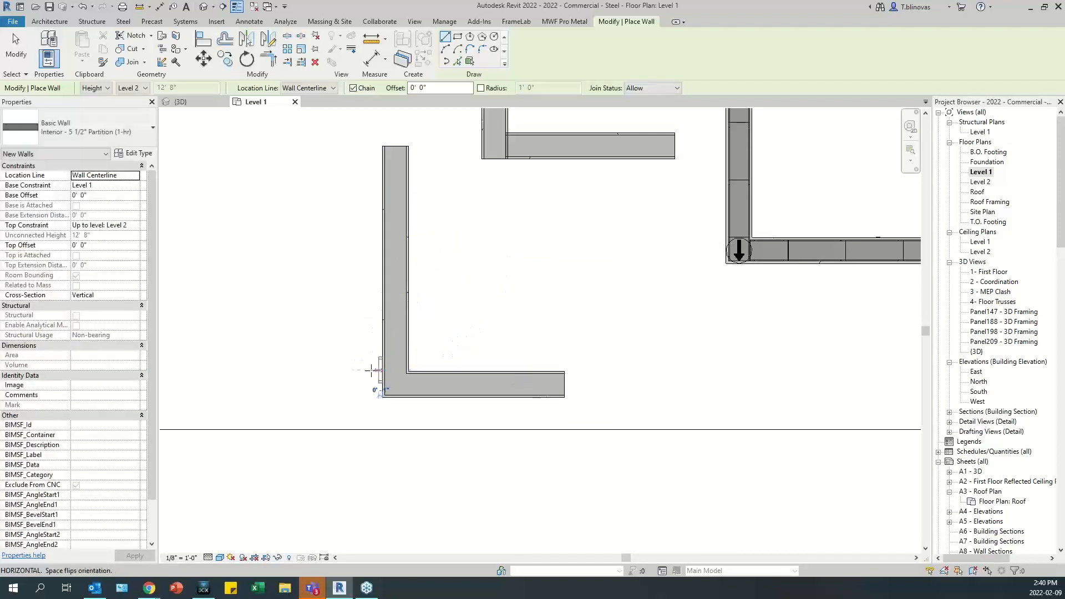
{"action": "left_click", "coordinate": [379, 369]}
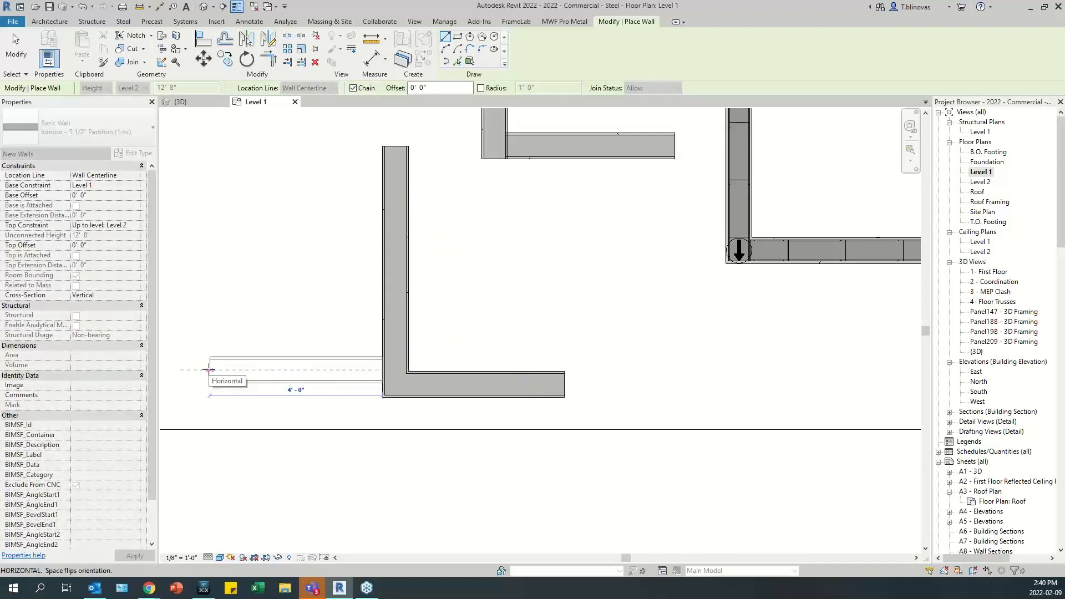
{"action": "left_click", "coordinate": [209, 370]}
{"action": "key", "text": "Escape"}
{"action": "key", "text": "Escape"}
Align the west wall's lower face with the lower face of the corner's horizontal wall and dismiss the save reminder.
{"action": "scroll", "coordinate": [377, 383], "scroll_direction": "up", "scroll_amount": 2}
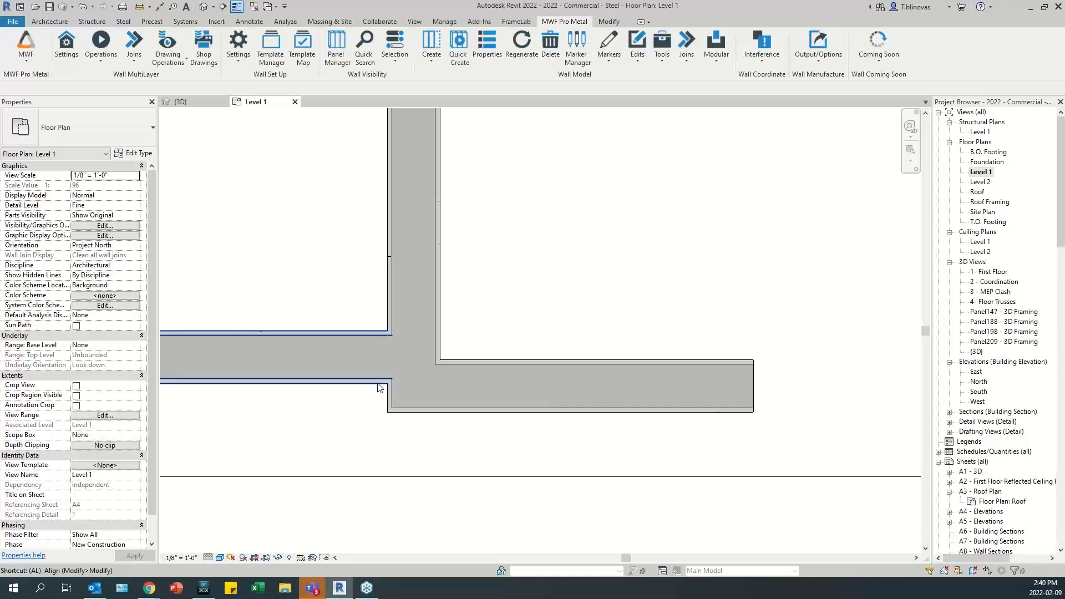
{"action": "key", "text": "a"}
{"action": "key", "text": "l"}
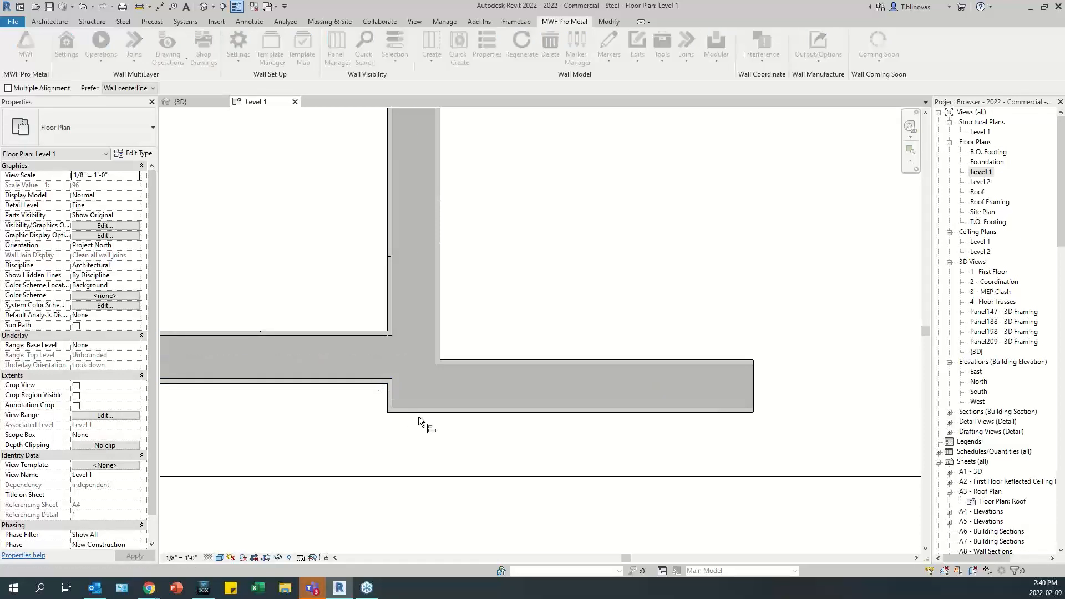
{"action": "left_click", "coordinate": [450, 412]}
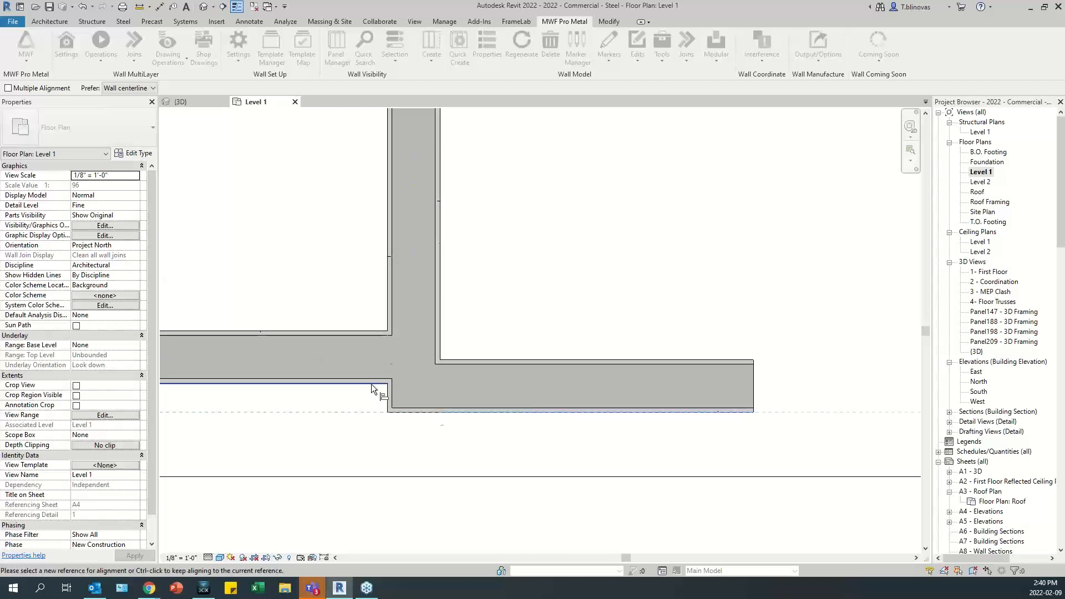
{"action": "left_click", "coordinate": [369, 383]}
{"action": "key", "text": "Escape"}
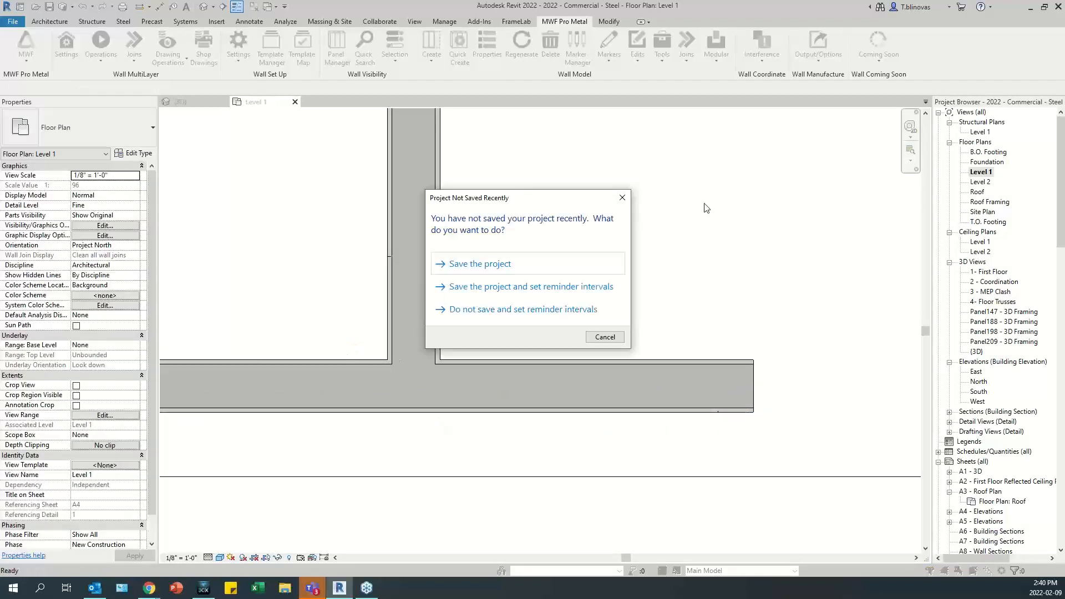
{"action": "left_click", "coordinate": [624, 198]}
Disallow the join at the west wall's end where it meets the corner.
{"action": "left_click", "coordinate": [371, 361]}
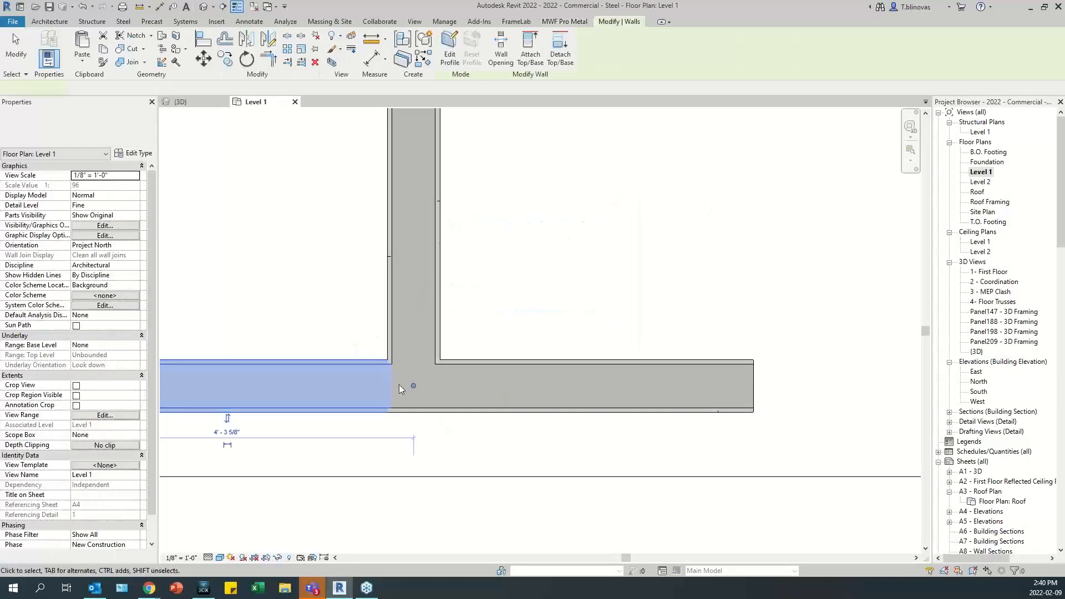
{"action": "right_click", "coordinate": [414, 385]}
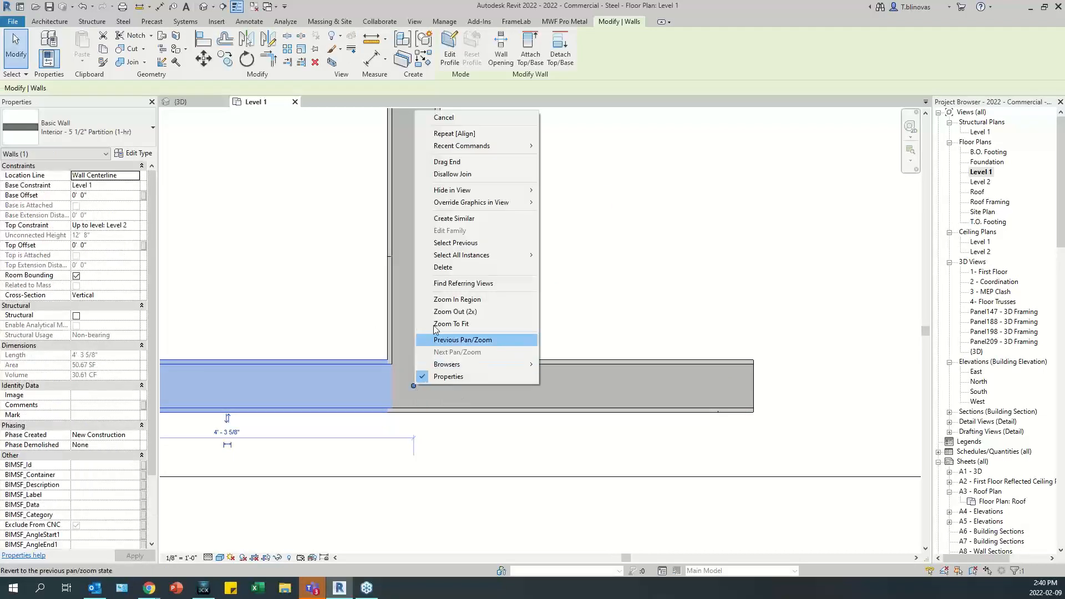
{"action": "left_click", "coordinate": [464, 175]}
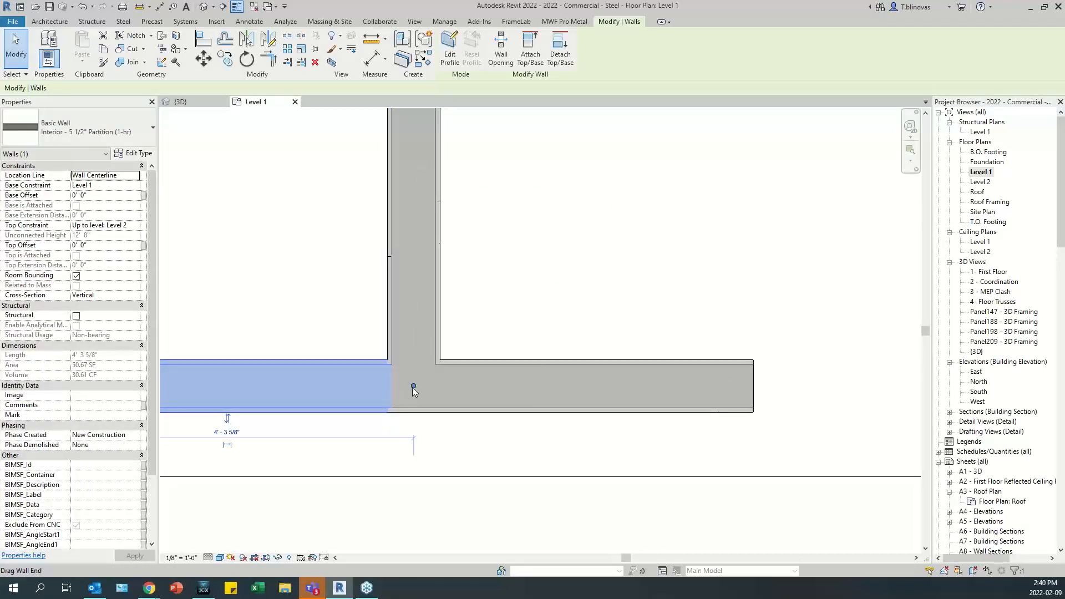
Pull the west wall's end back to the outer face of the corner's vertical wall, shortening the wall to 4'-0".
{"action": "left_click_drag", "start_coordinate": [413, 385], "coordinate": [387, 386]}
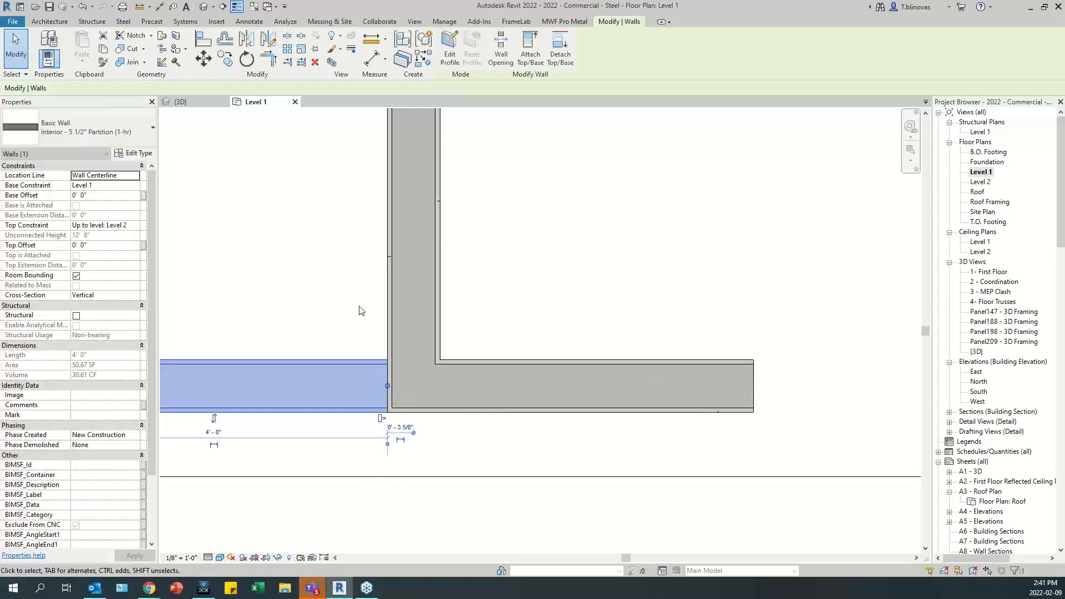
{"action": "left_click", "coordinate": [359, 305]}
{"action": "scroll", "coordinate": [436, 389], "scroll_direction": "down", "scroll_amount": 3}
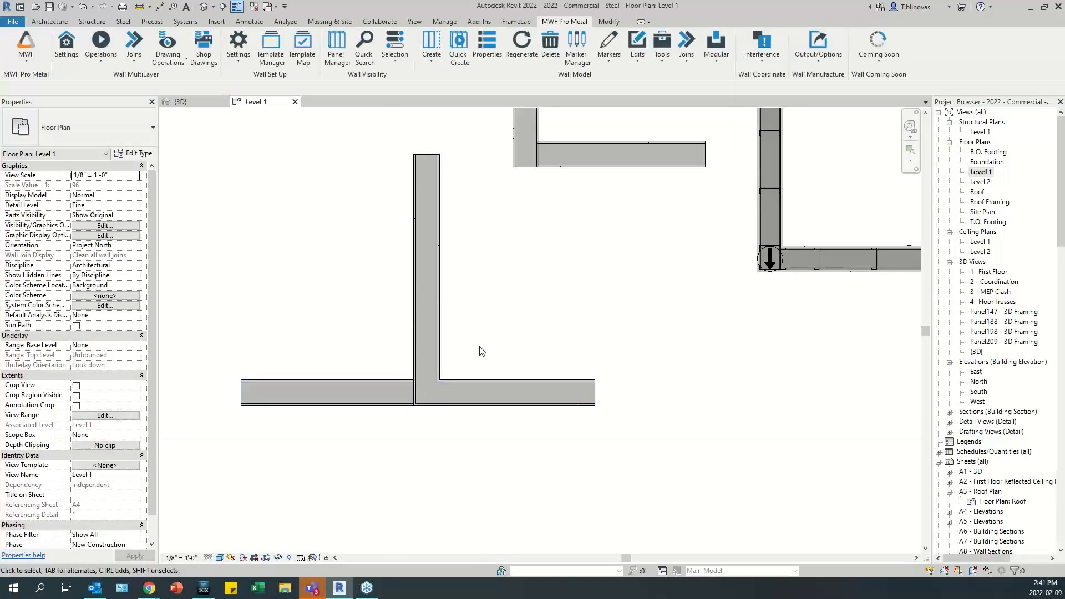
{"action": "middle_click_drag", "start_coordinate": [477, 349], "coordinate": [447, 340]}
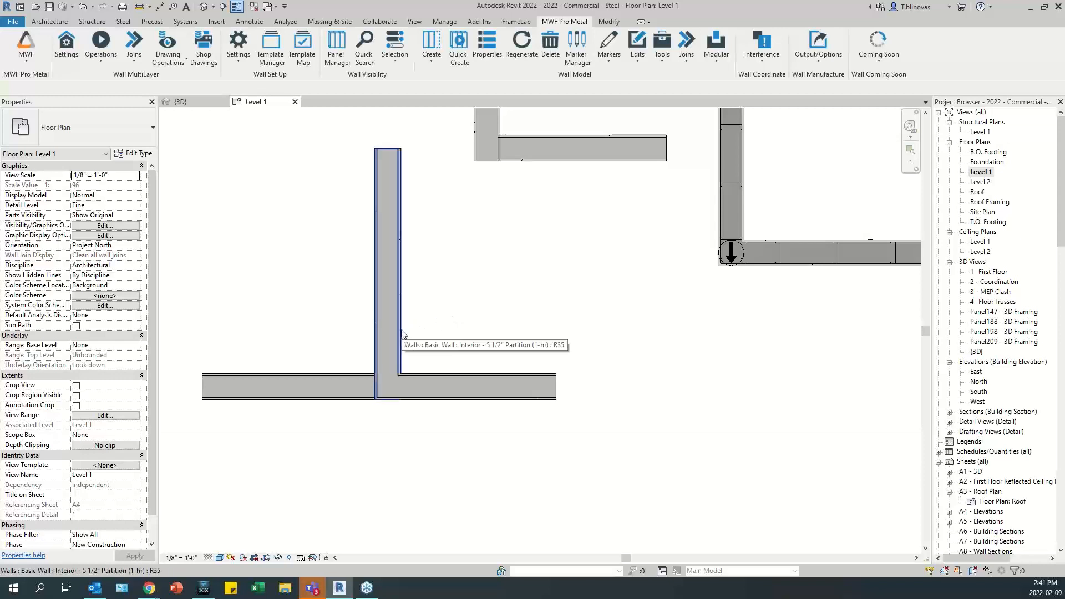
Auto-join the three walls of the new intersection using the Panels Auto Join Webinar rule set.
{"action": "left_click_drag", "start_coordinate": [442, 307], "coordinate": [329, 415]}
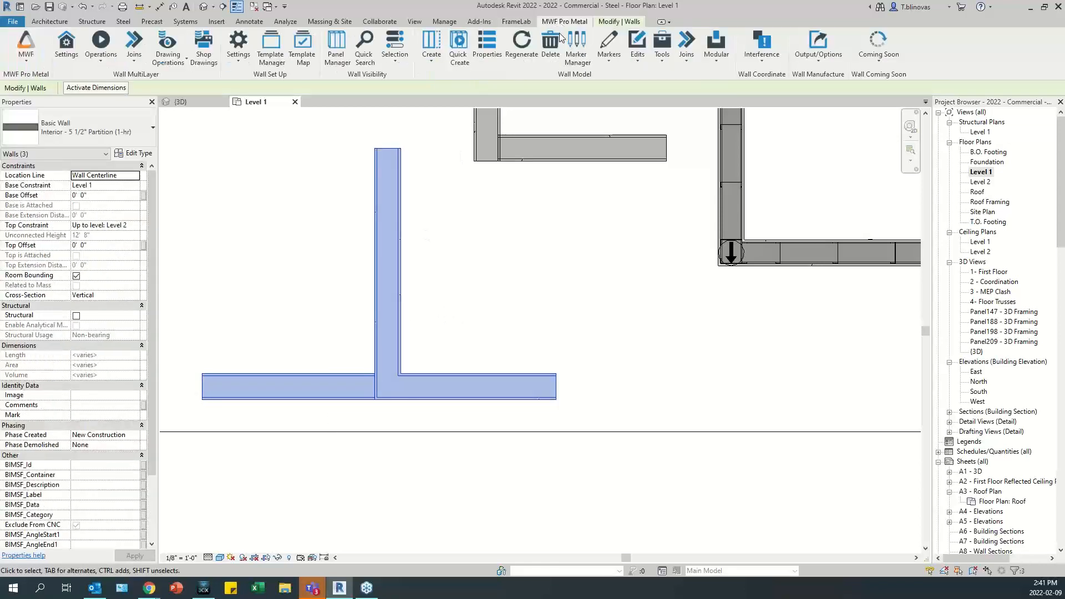
{"action": "left_click", "coordinate": [691, 64]}
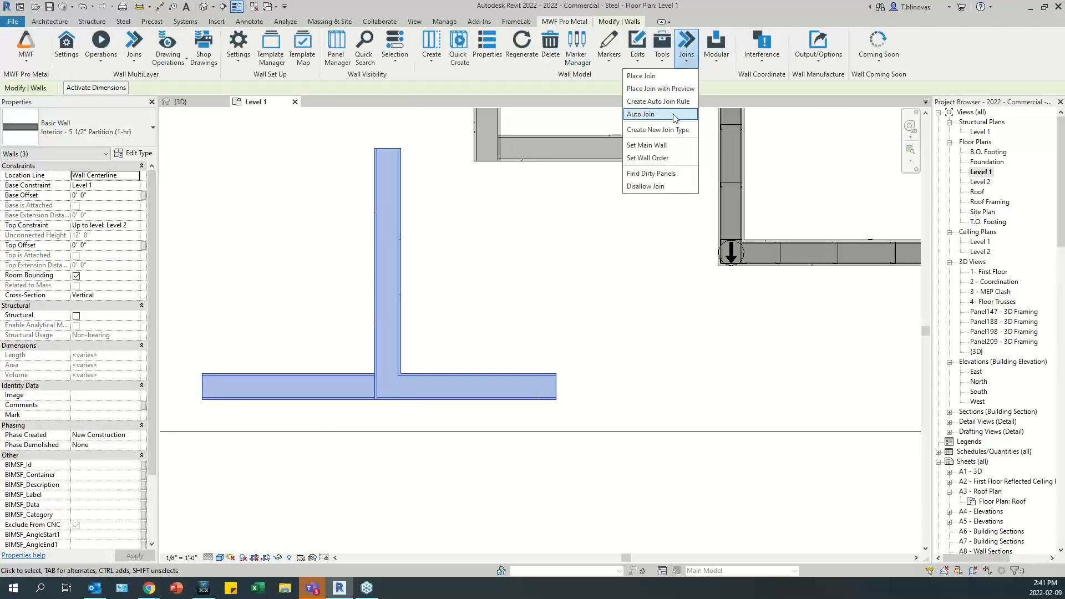
{"action": "left_click", "coordinate": [340, 416]}
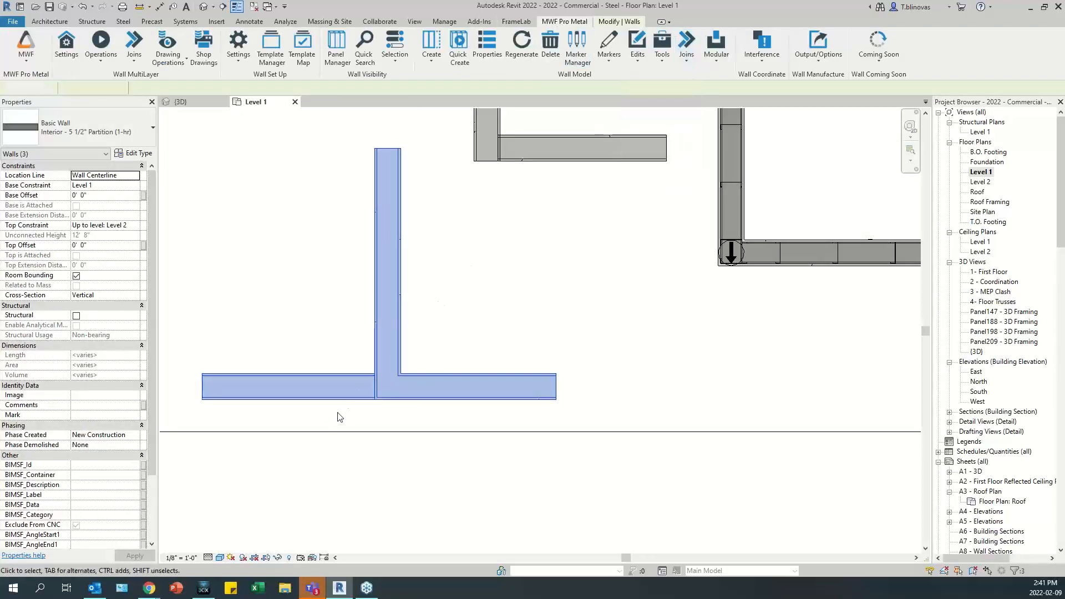
{"action": "left_click_drag", "start_coordinate": [462, 294], "coordinate": [335, 421]}
{"action": "left_click", "coordinate": [564, 21]}
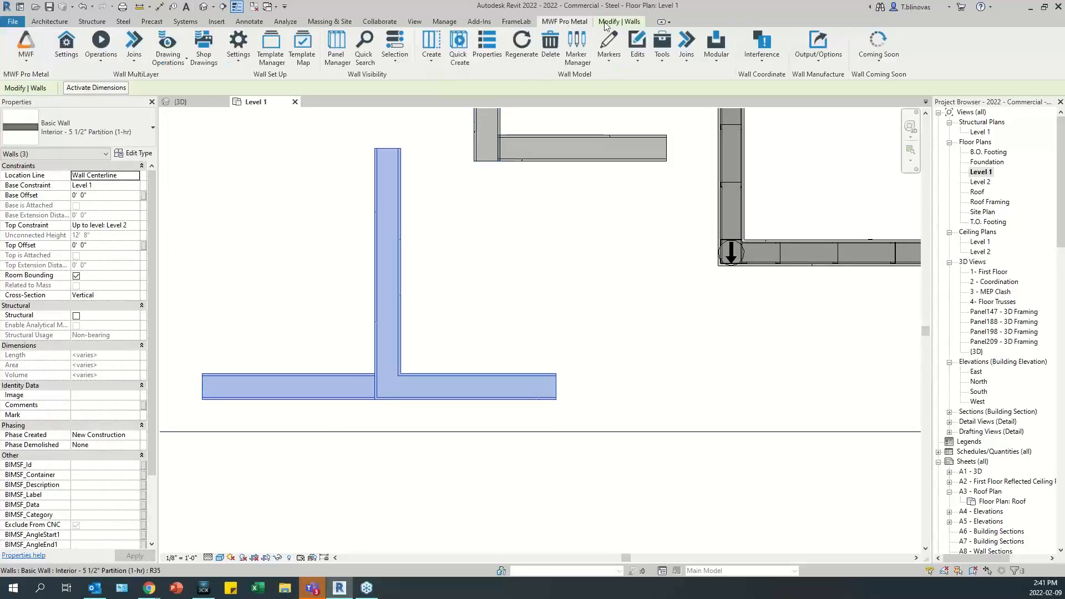
{"action": "left_click", "coordinate": [686, 55]}
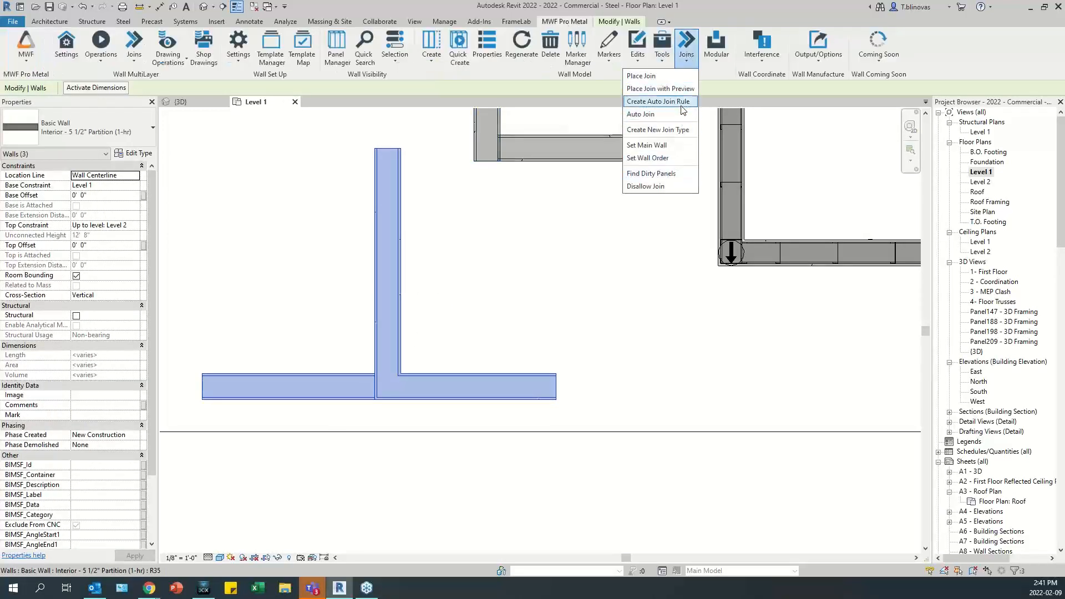
{"action": "left_click", "coordinate": [676, 115]}
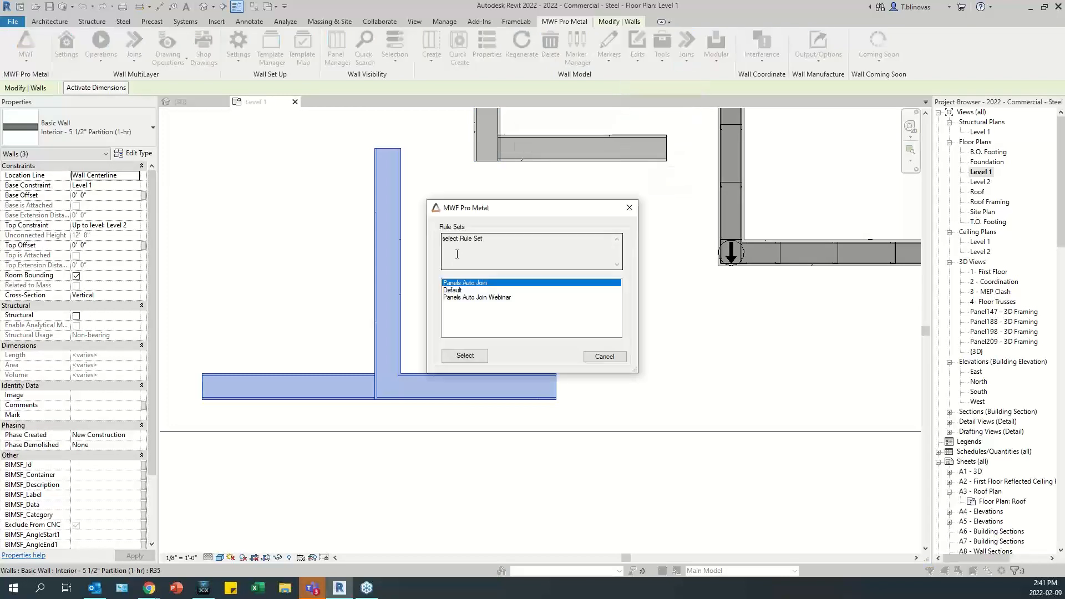
{"action": "left_click", "coordinate": [499, 301]}
{"action": "left_click", "coordinate": [463, 357]}
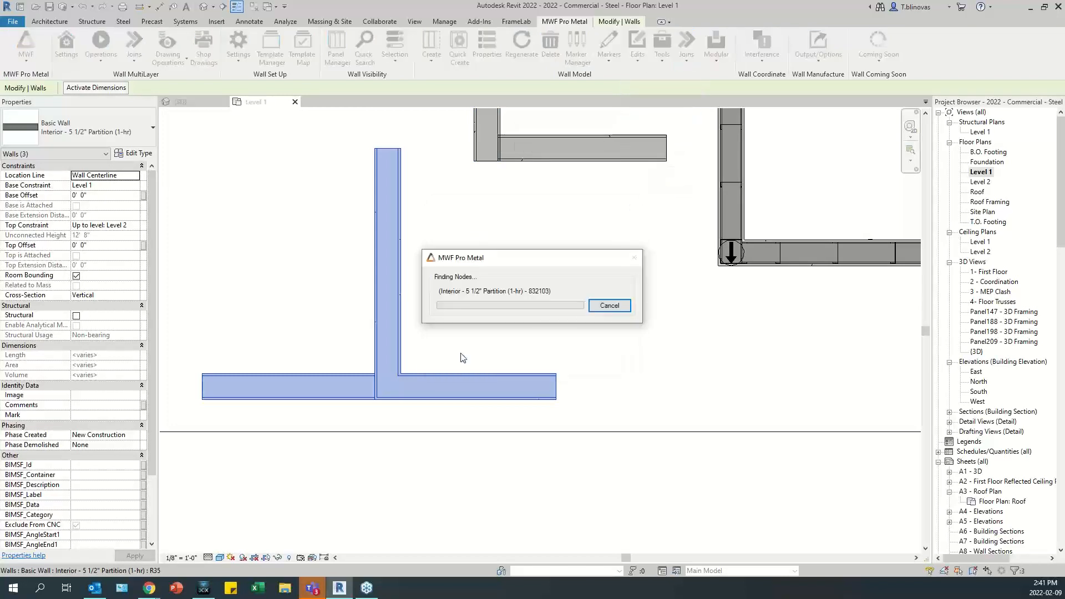
{"action": "left_click", "coordinate": [465, 345]}
Create framed panels for the three joined walls with the Light Gauge template active, accepting the panel properties.
{"action": "left_click_drag", "start_coordinate": [453, 312], "coordinate": [321, 422]}
{"action": "left_click", "coordinate": [564, 21]}
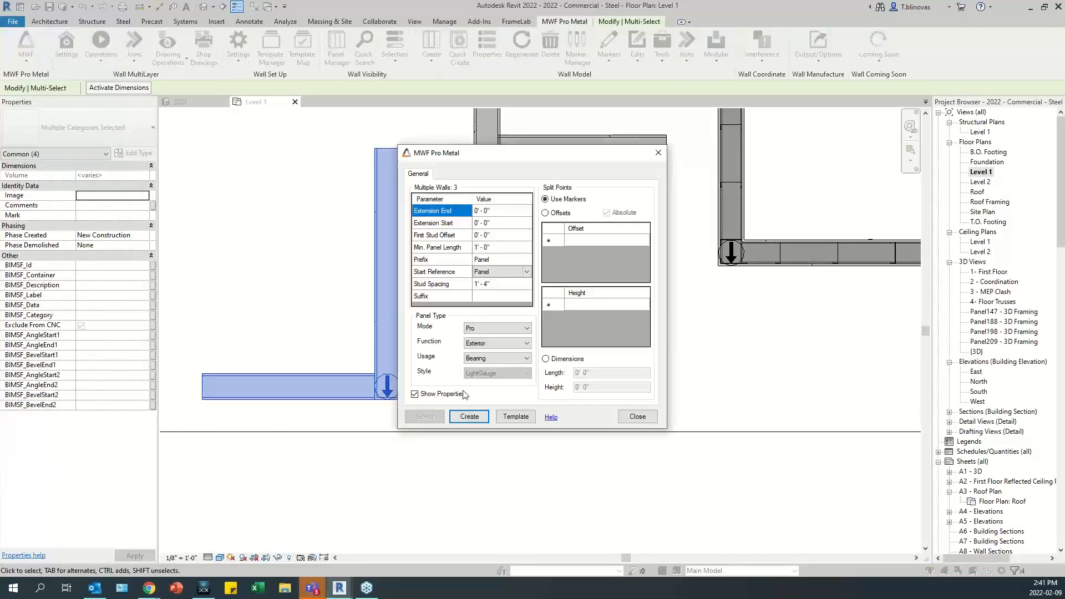
{"action": "left_click", "coordinate": [514, 417]}
{"action": "left_click", "coordinate": [424, 220]}
{"action": "left_click", "coordinate": [636, 273]}
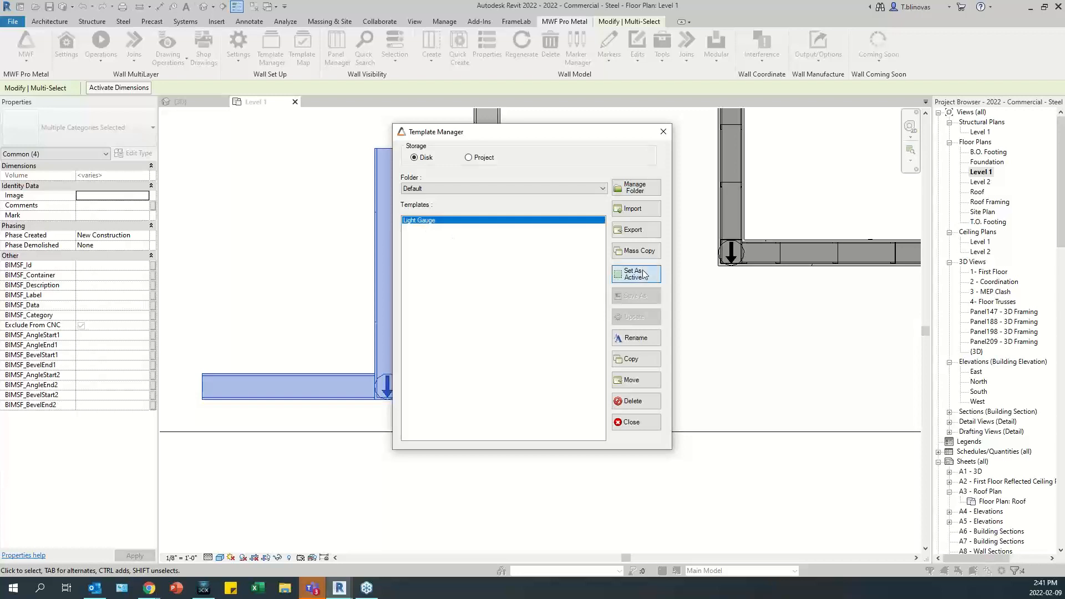
{"action": "left_click", "coordinate": [632, 422]}
{"action": "left_click", "coordinate": [469, 417]}
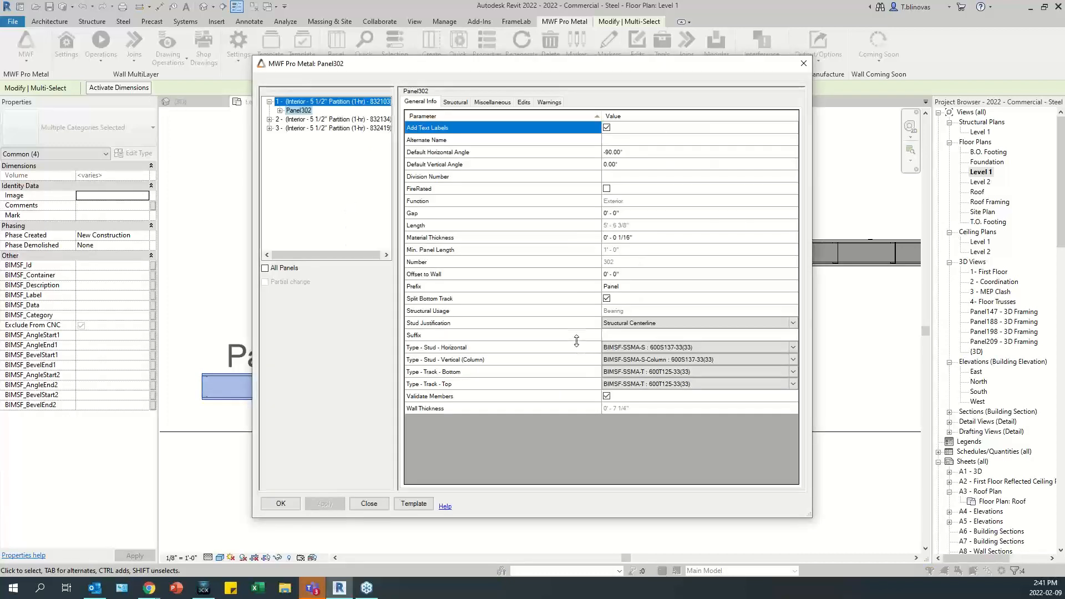
{"action": "left_click", "coordinate": [282, 504]}
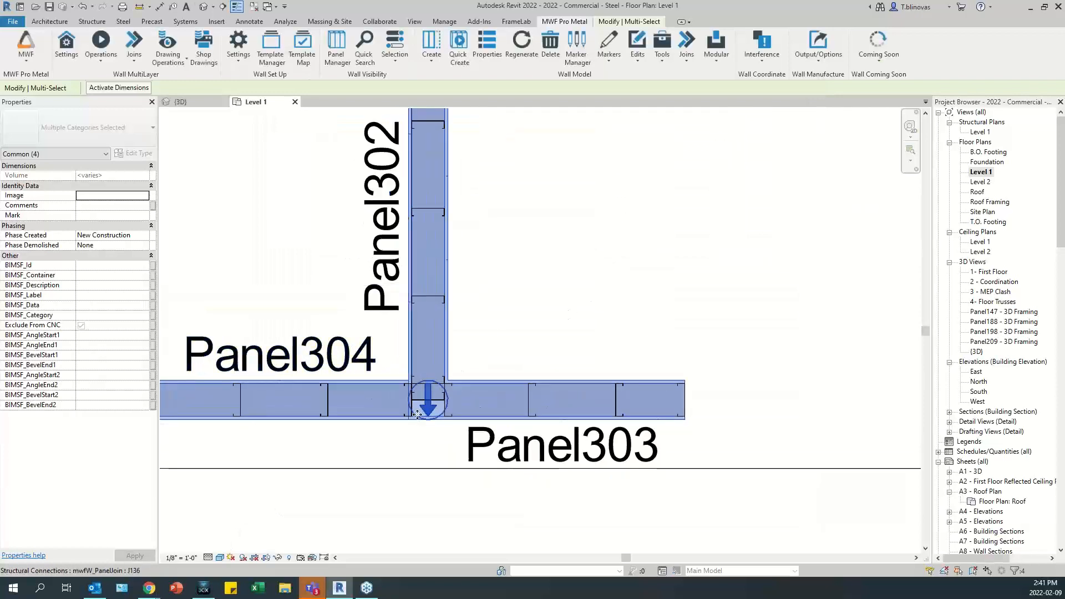
Examine the new three-wall intersection's framing and the join where the Panel293 wall meets the building's lower exterior wall.
{"action": "scroll", "coordinate": [397, 436], "scroll_direction": "down", "scroll_amount": 2}
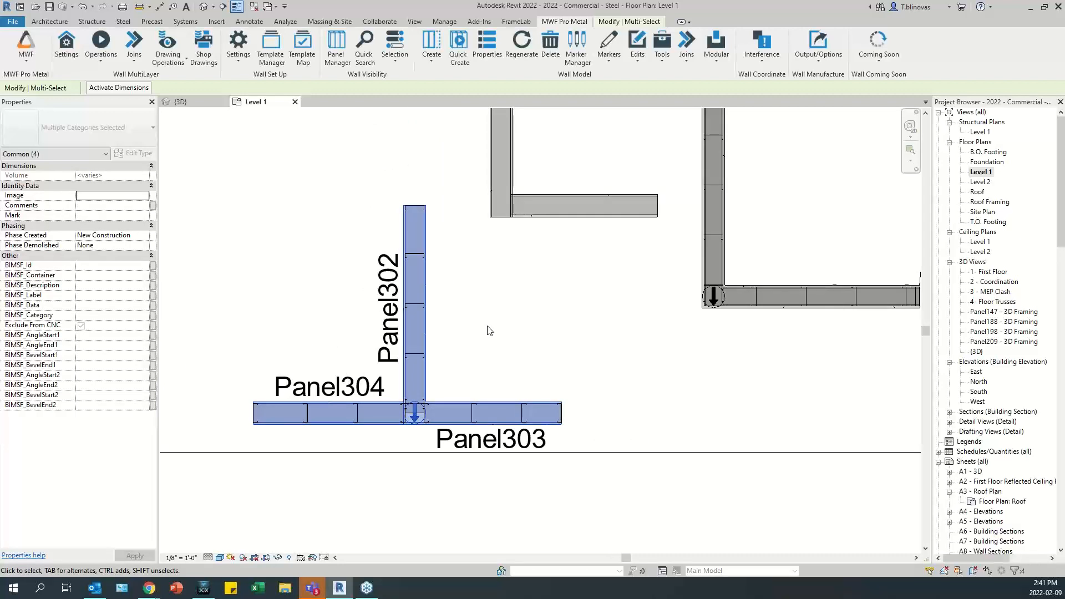
{"action": "scroll", "coordinate": [489, 330], "scroll_direction": "down", "scroll_amount": 3}
{"action": "middle_click_drag", "start_coordinate": [674, 367], "coordinate": [264, 459]}
{"action": "middle_click_drag", "start_coordinate": [636, 437], "coordinate": [635, 432]}
{"action": "scroll", "coordinate": [571, 279], "scroll_direction": "up", "scroll_amount": 1}
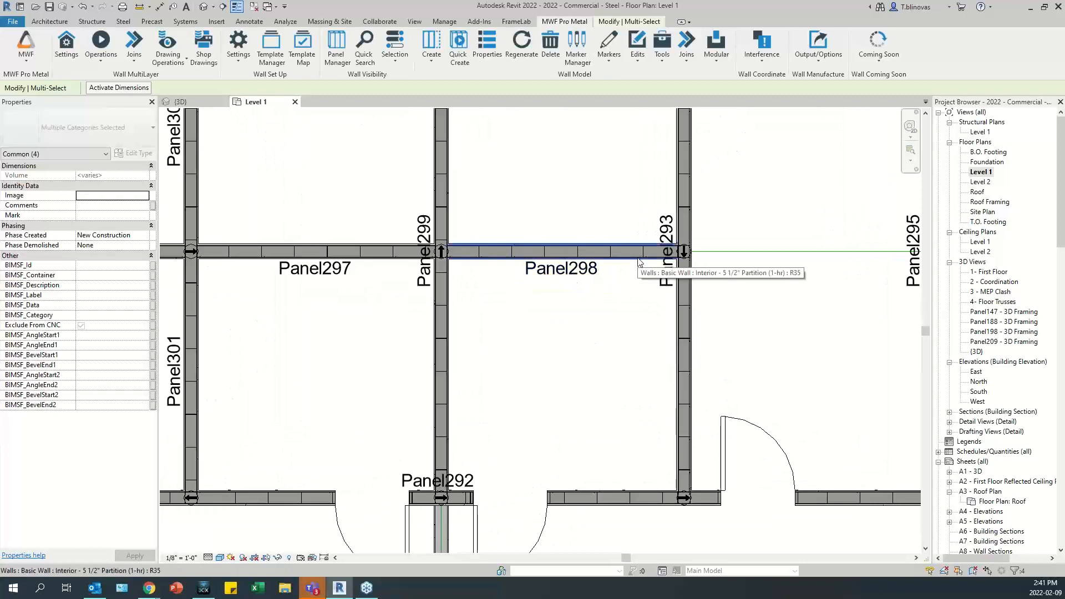
{"action": "left_click", "coordinate": [639, 261]}
{"action": "middle_click_drag", "start_coordinate": [594, 371], "coordinate": [452, 241]}
{"action": "scroll", "coordinate": [510, 390], "scroll_direction": "up", "scroll_amount": 3}
{"action": "left_click", "coordinate": [618, 289]}
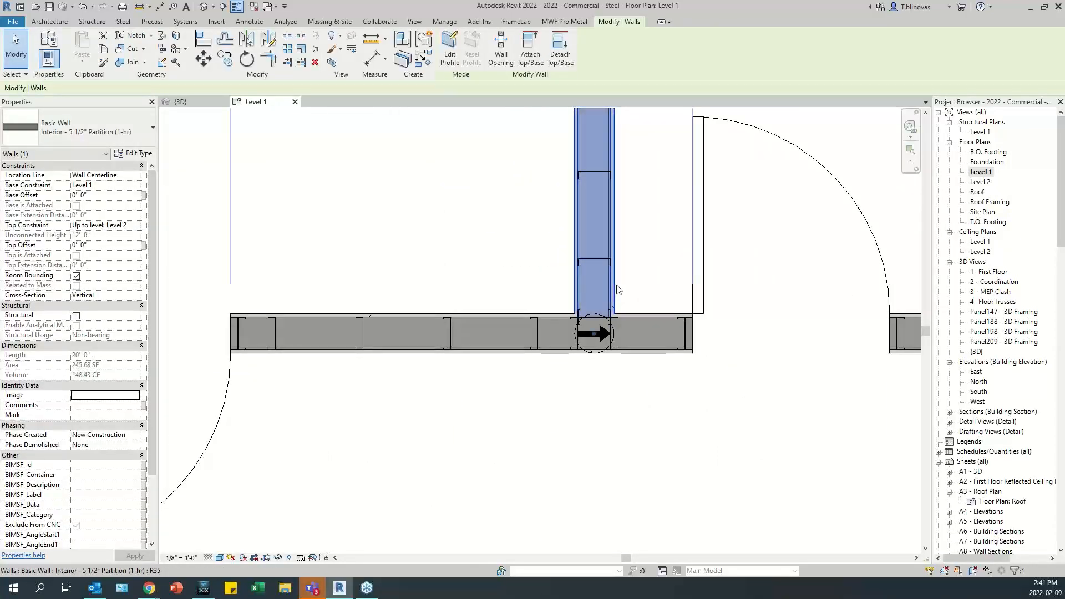
{"action": "middle_click_drag", "start_coordinate": [585, 340], "coordinate": [535, 387]}
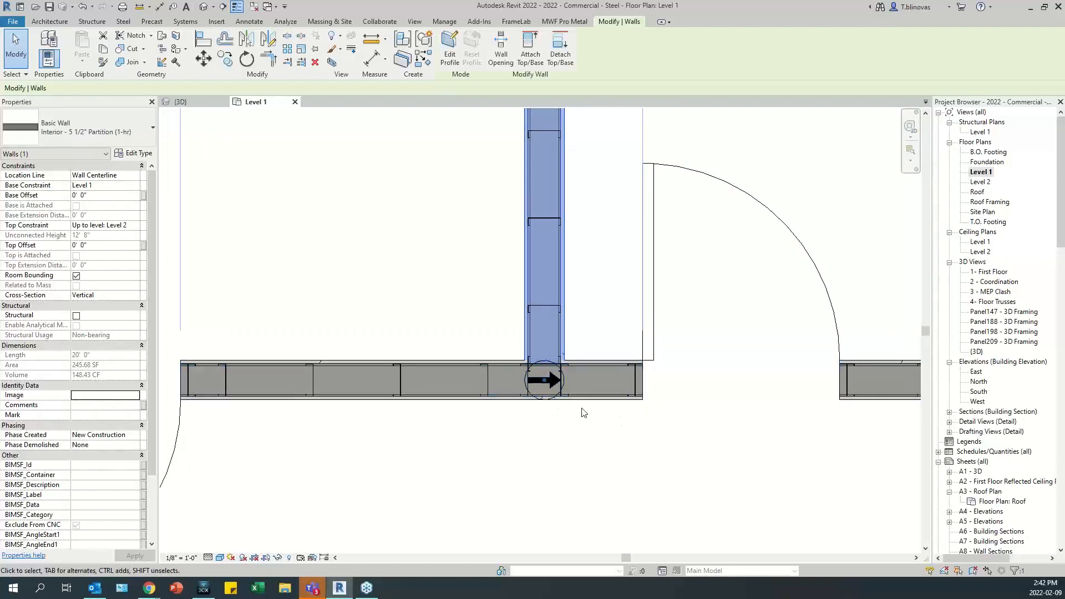
{"action": "scroll", "coordinate": [580, 408], "scroll_direction": "down", "scroll_amount": 4}
{"action": "middle_click_drag", "start_coordinate": [547, 350], "coordinate": [659, 437]}
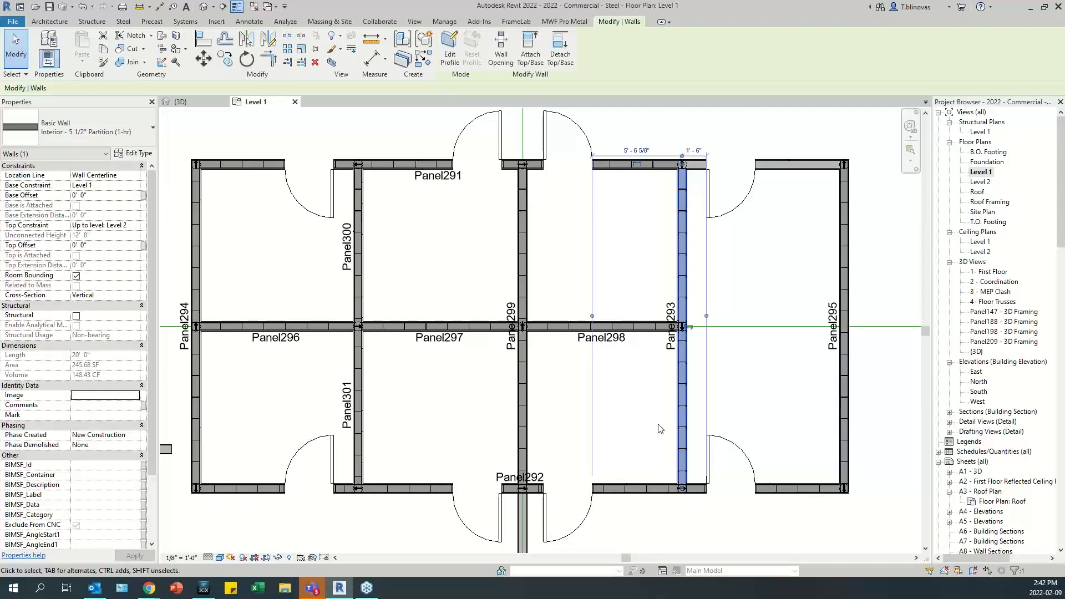
Examine the join directions along the upper exterior wall and the interior Panel293 and Panel298 walls, comparing which wall is main.
{"action": "scroll", "coordinate": [744, 277], "scroll_direction": "up", "scroll_amount": 4}
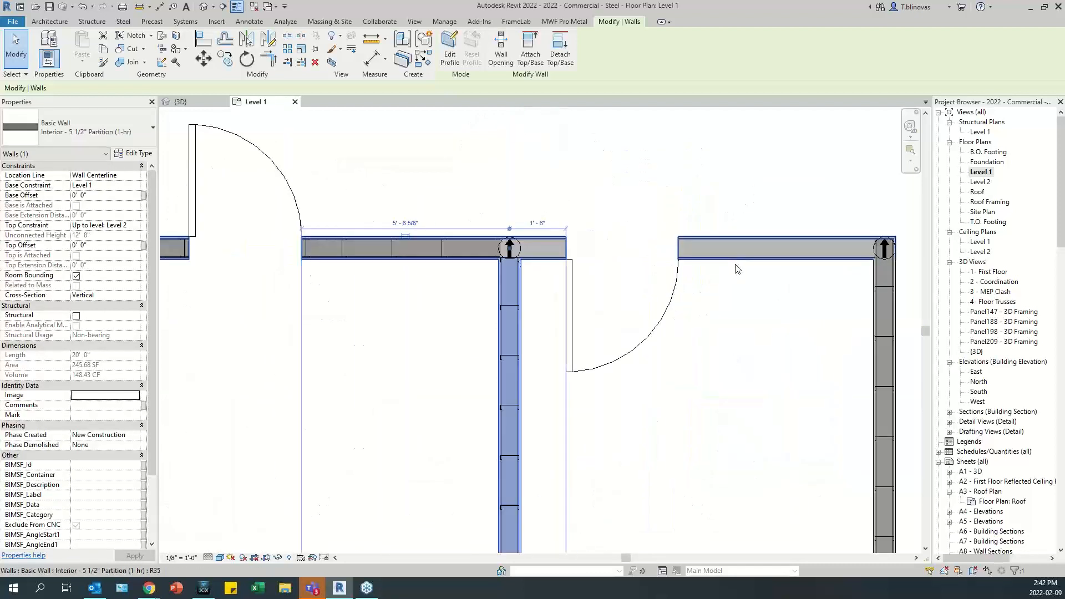
{"action": "scroll", "coordinate": [732, 261], "scroll_direction": "down", "scroll_amount": 2}
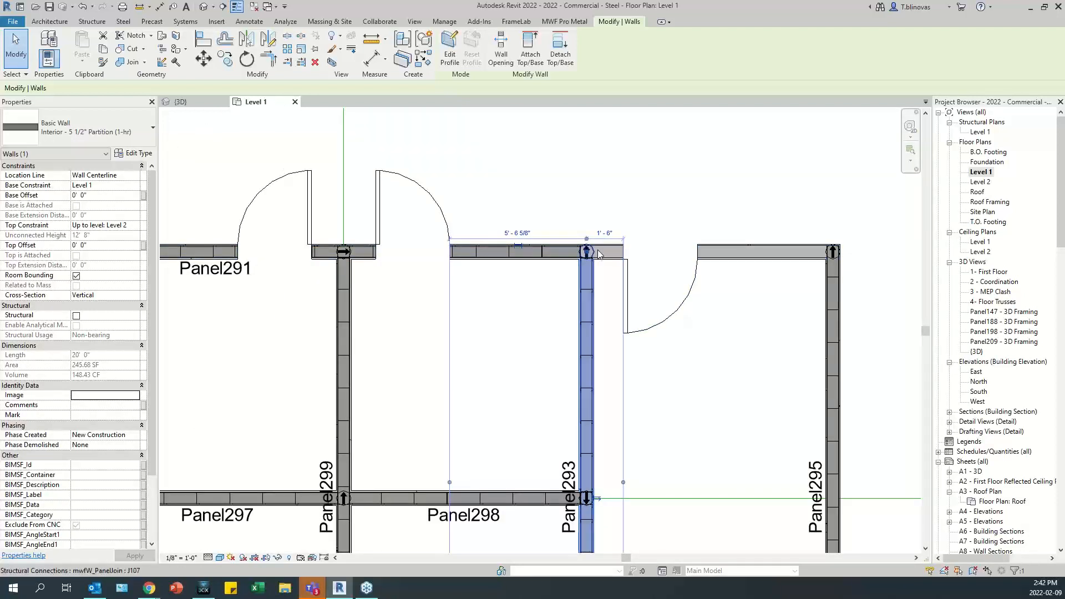
{"action": "left_click", "coordinate": [797, 250]}
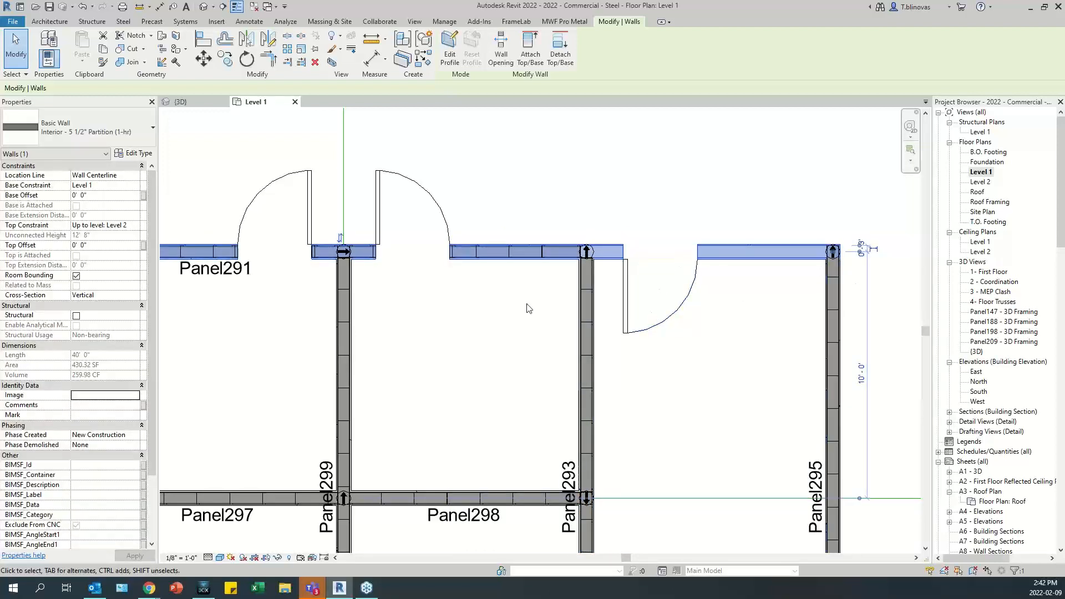
{"action": "middle_click_drag", "start_coordinate": [682, 442], "coordinate": [794, 242]}
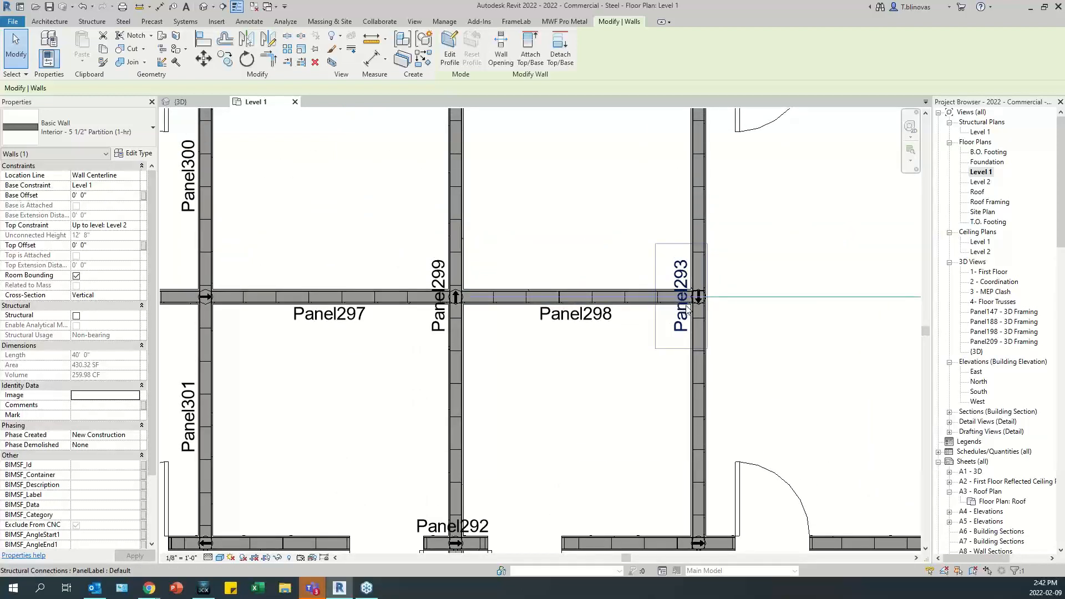
{"action": "middle_click_drag", "start_coordinate": [603, 382], "coordinate": [641, 329]}
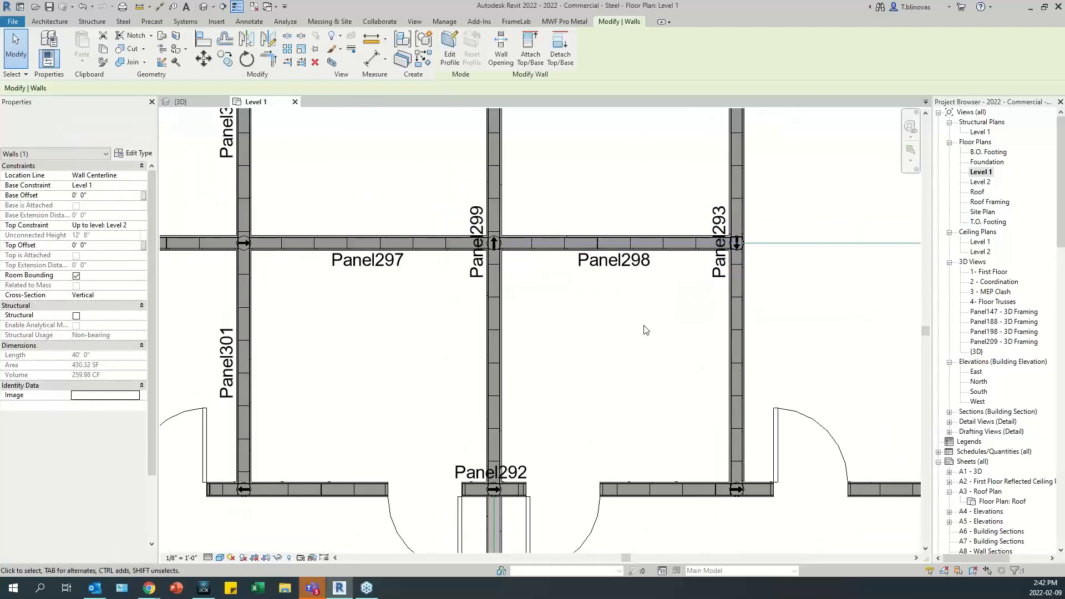
{"action": "left_click", "coordinate": [735, 443]}
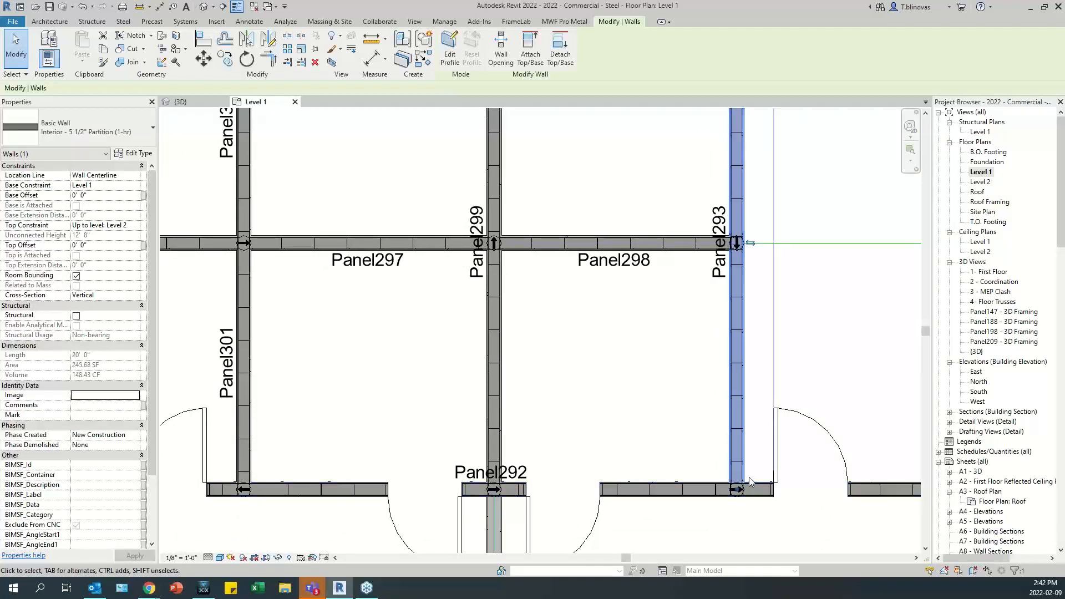
{"action": "middle_click_drag", "start_coordinate": [636, 425], "coordinate": [773, 438]}
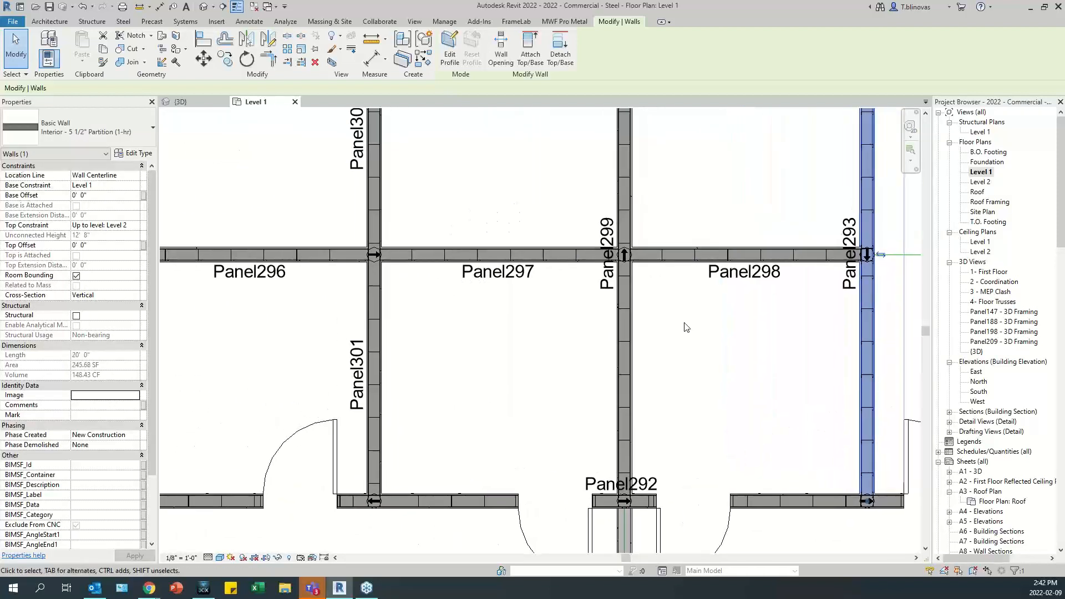
{"action": "left_click", "coordinate": [732, 253]}
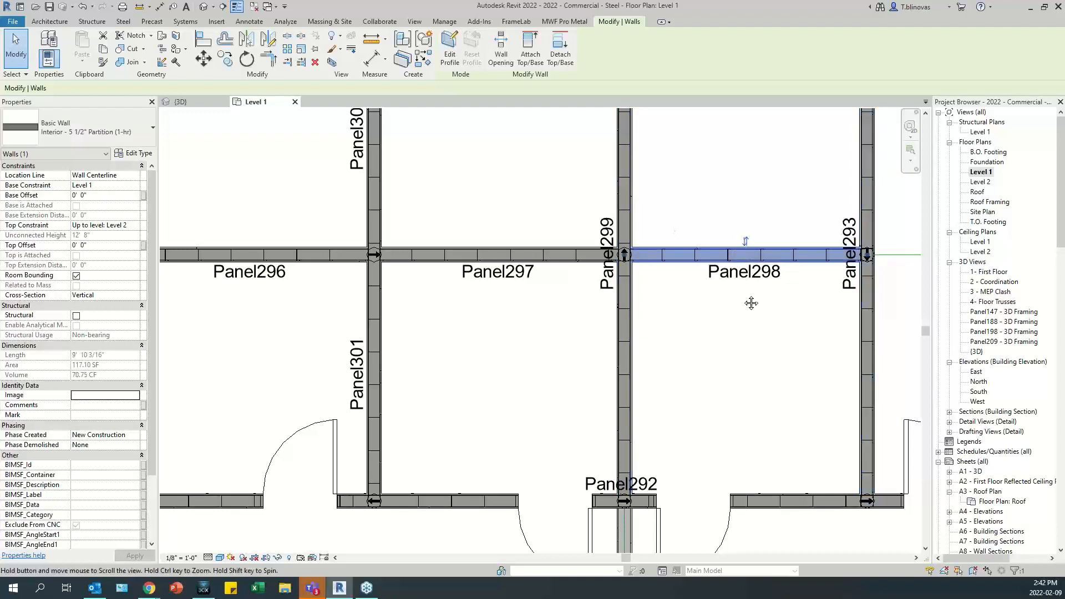
{"action": "middle_click_drag", "start_coordinate": [629, 273], "coordinate": [561, 294]}
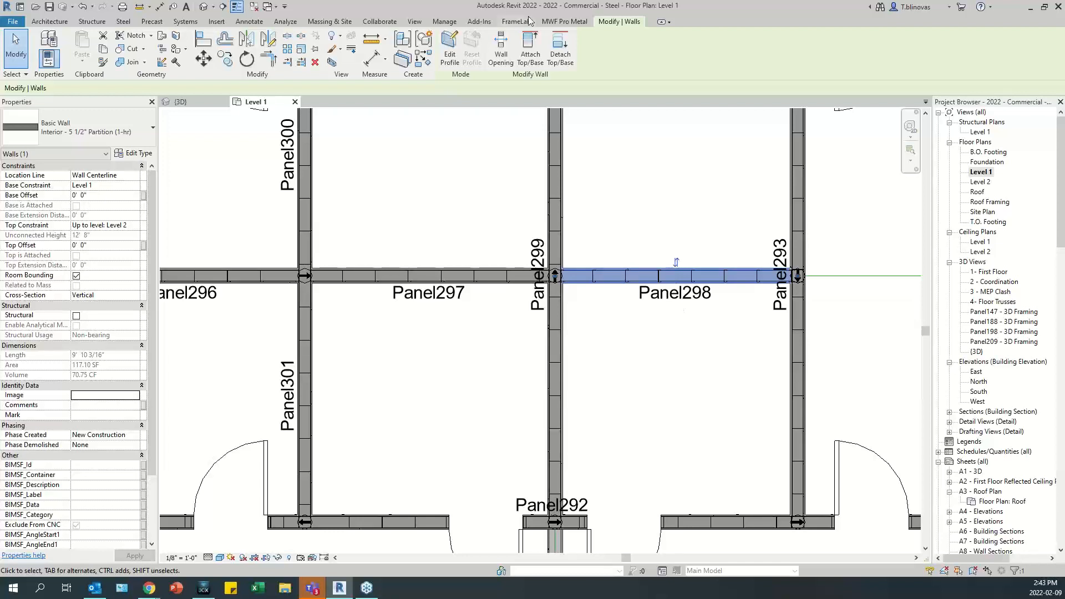
Open the project join heuristics, look through the MainWallInCorner heuristics, and duplicate the Global style under the name "test".
{"action": "left_click", "coordinate": [563, 23]}
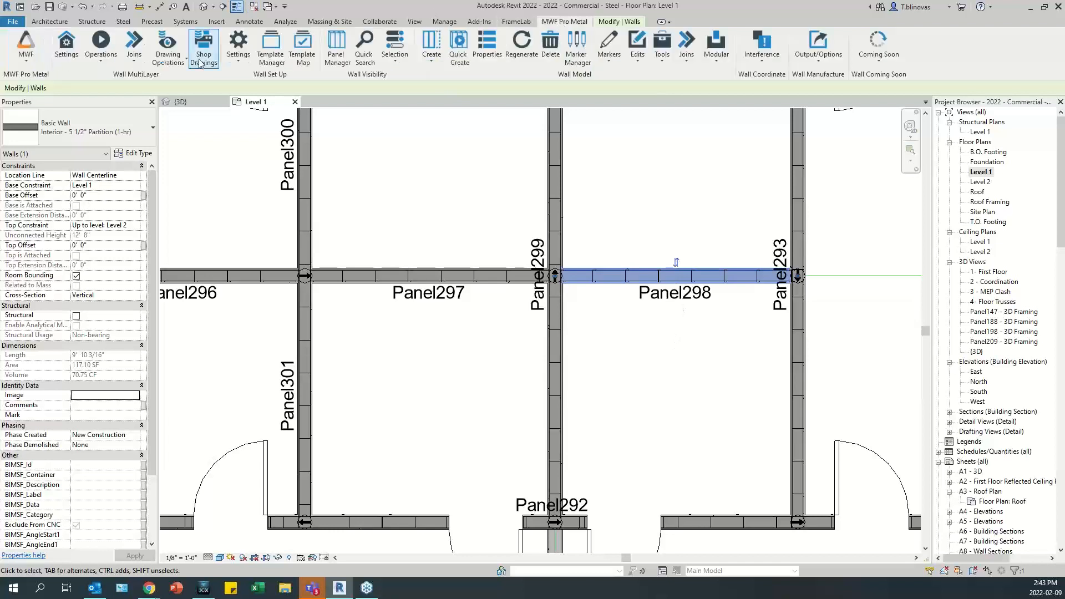
{"action": "left_click", "coordinate": [238, 56]}
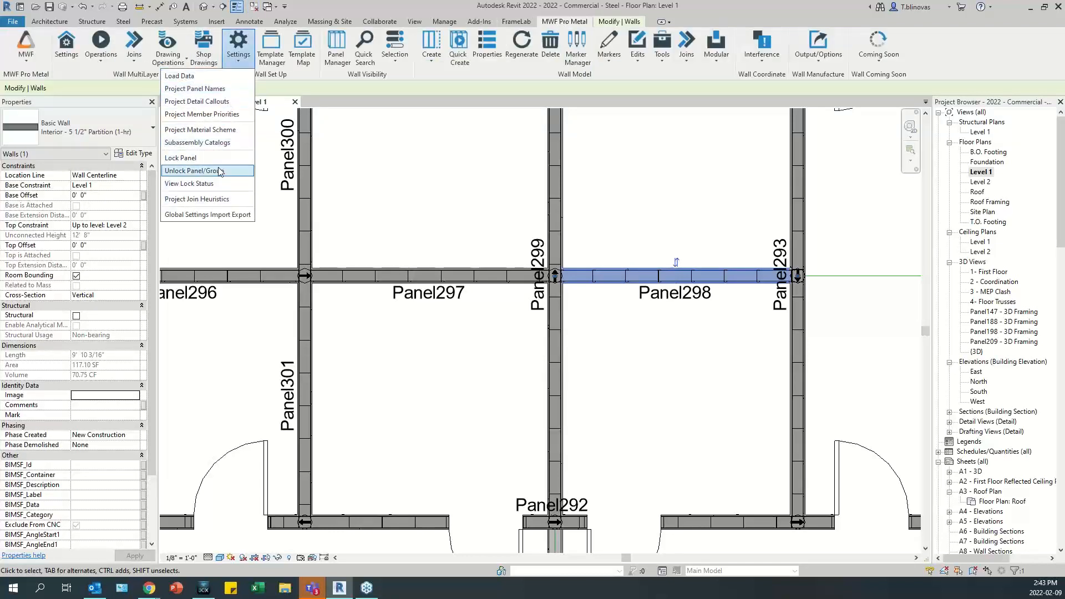
{"action": "left_click", "coordinate": [220, 200]}
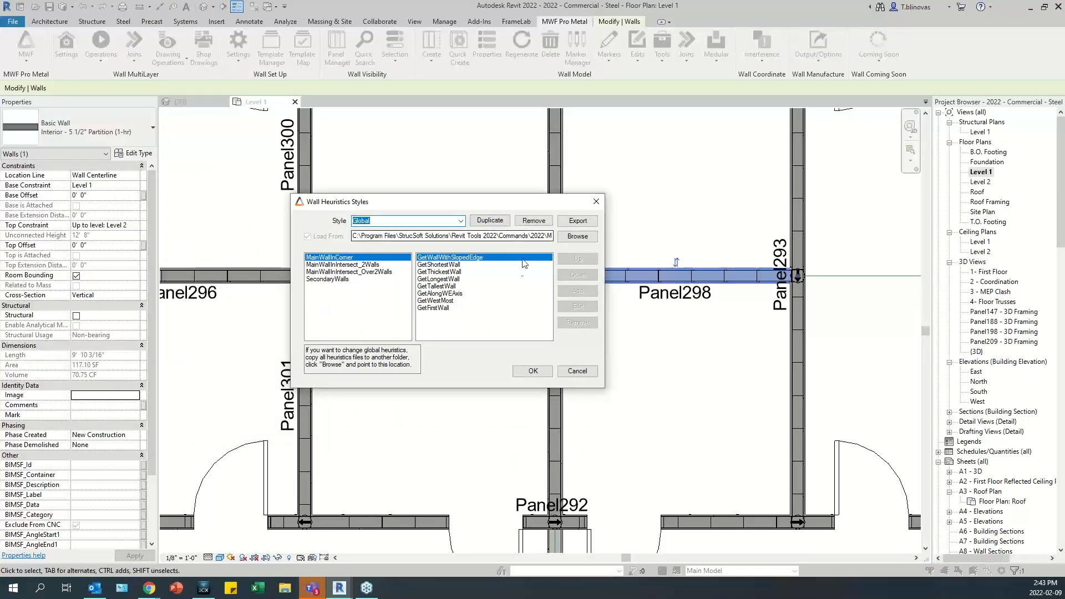
{"action": "left_click", "coordinate": [438, 265]}
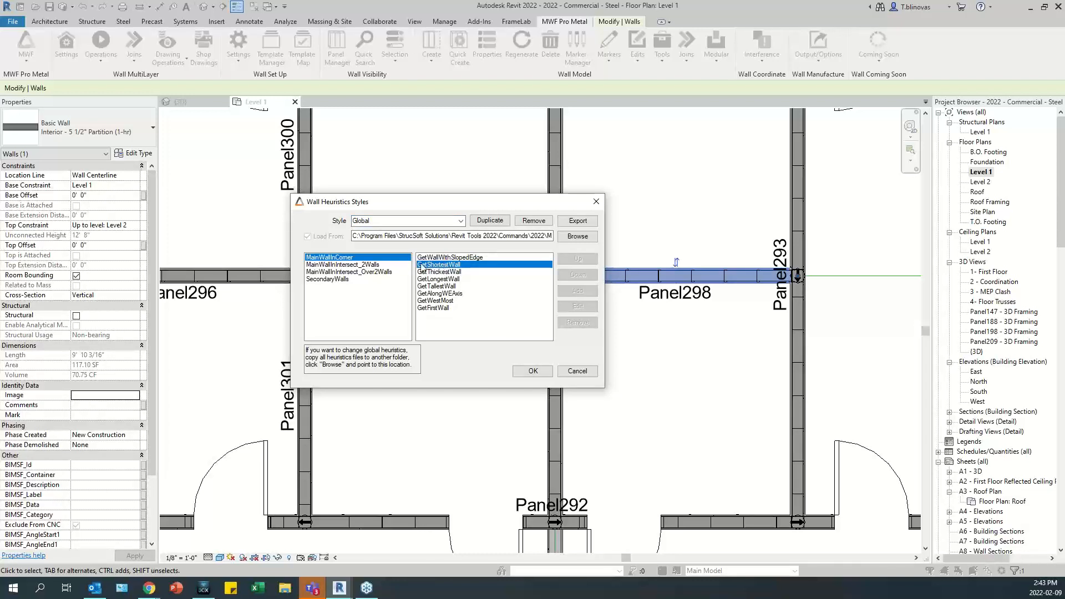
{"action": "left_click", "coordinate": [451, 279]}
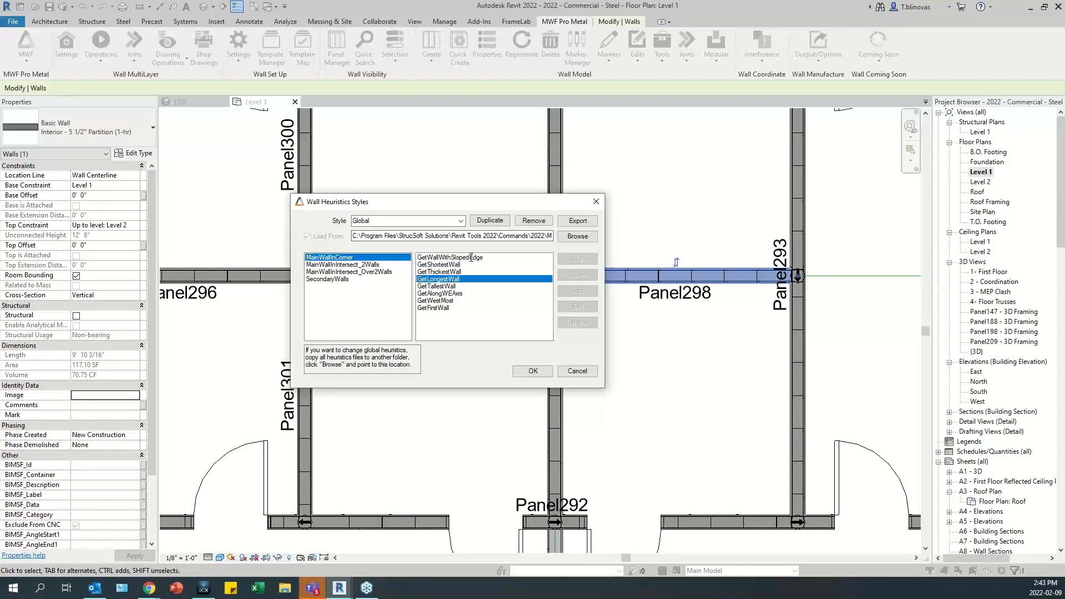
{"action": "left_click", "coordinate": [491, 221]}
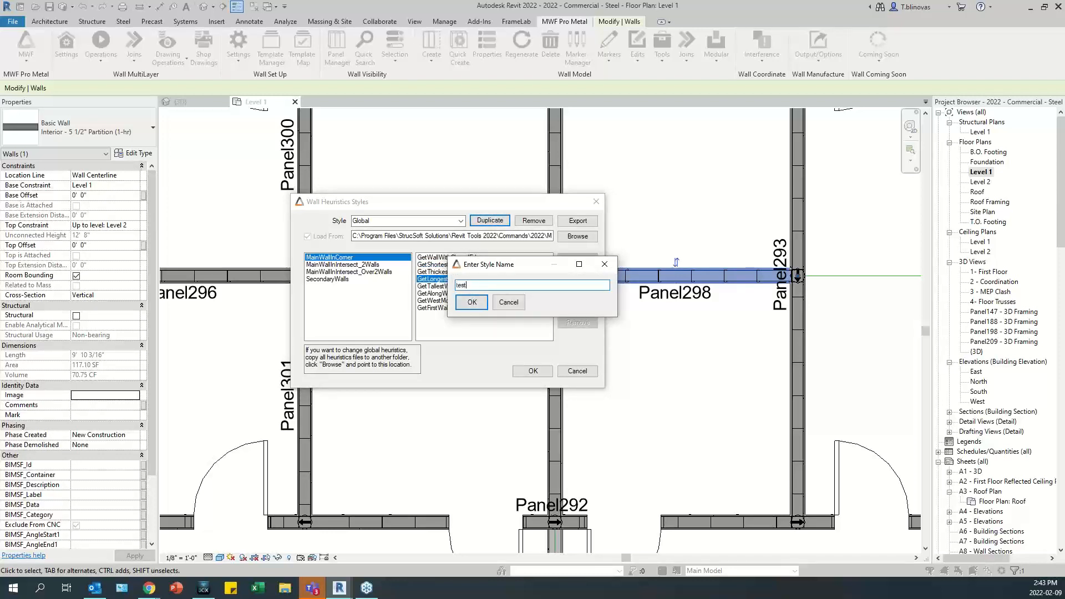
{"action": "left_click", "coordinate": [472, 302]}
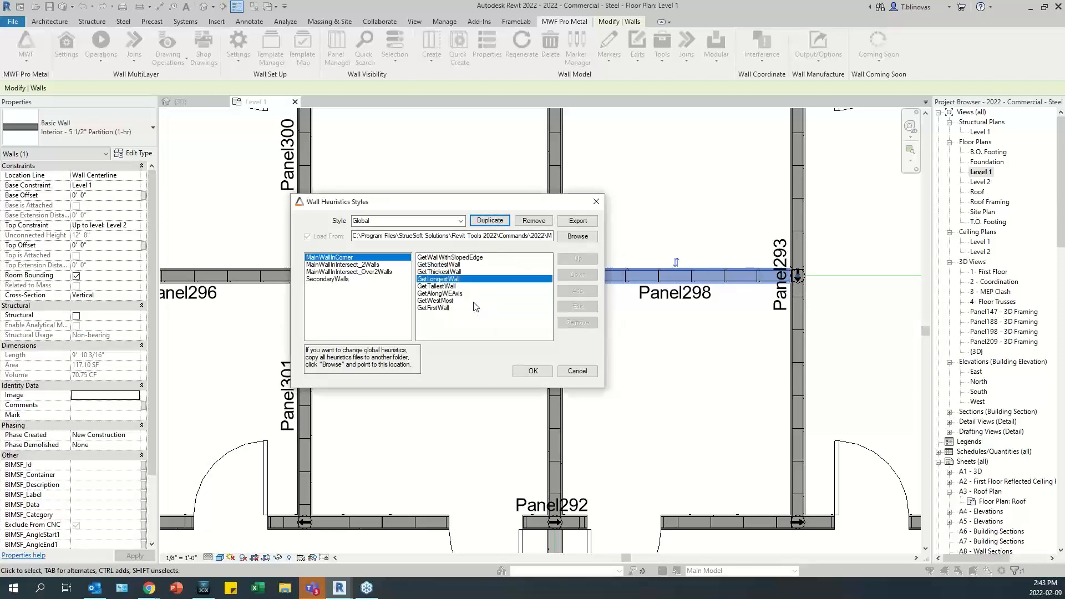
In the "test" style, move GetLongestWall to the first position of the MainWallInCorner heuristics, then close the heuristics styles without accepting.
{"action": "left_click", "coordinate": [452, 279]}
{"action": "left_click", "coordinate": [578, 259]}
{"action": "left_click", "coordinate": [578, 259]}
{"action": "left_click", "coordinate": [578, 259]}
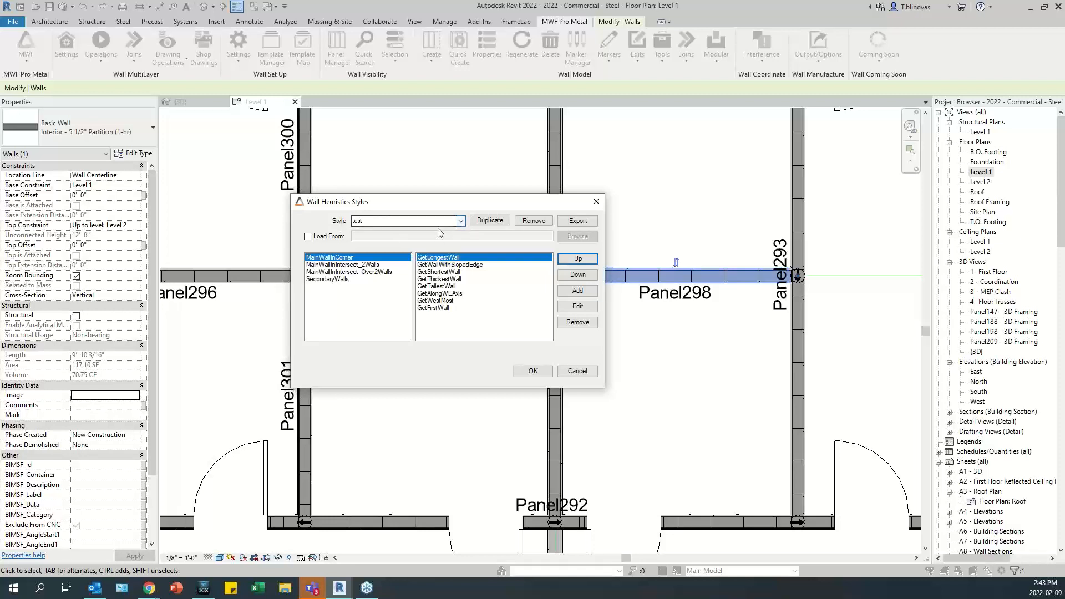
{"action": "left_click", "coordinate": [597, 203]}
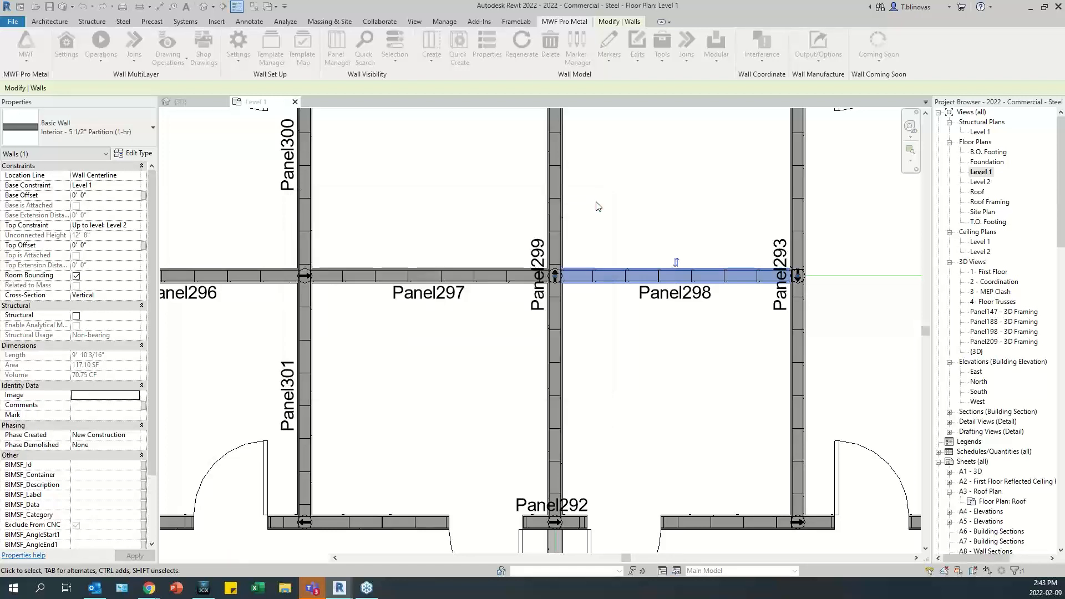
{"action": "left_click", "coordinate": [444, 376]}
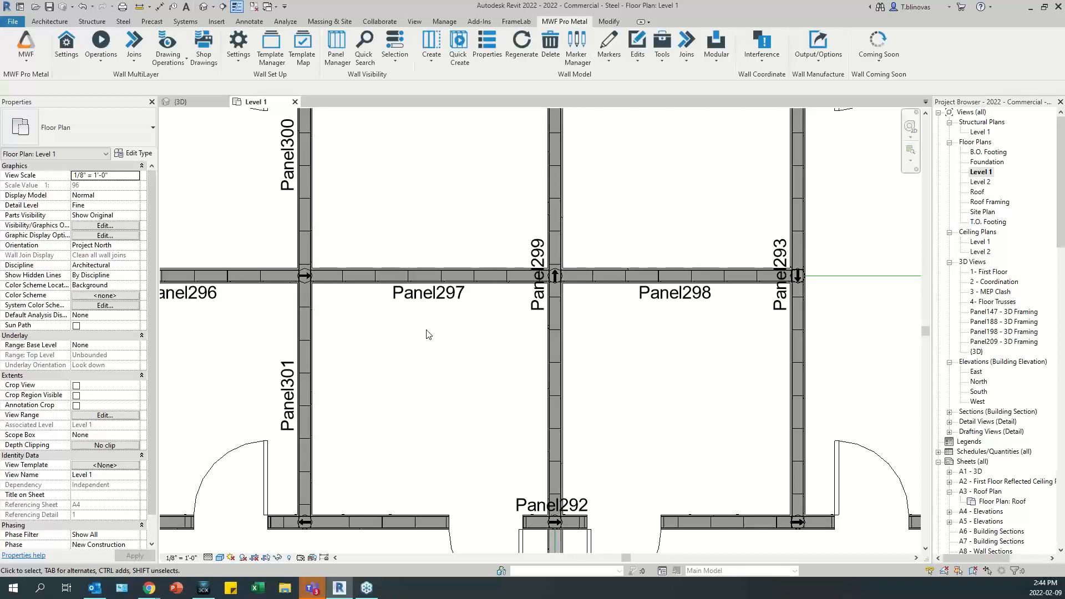
Draw a vertical wall in the open space outside the building's upper-left corner, matching the existing Interior - 5 1/2" Partition (1-hr) type.
{"action": "scroll", "coordinate": [415, 335], "scroll_direction": "down", "scroll_amount": 3}
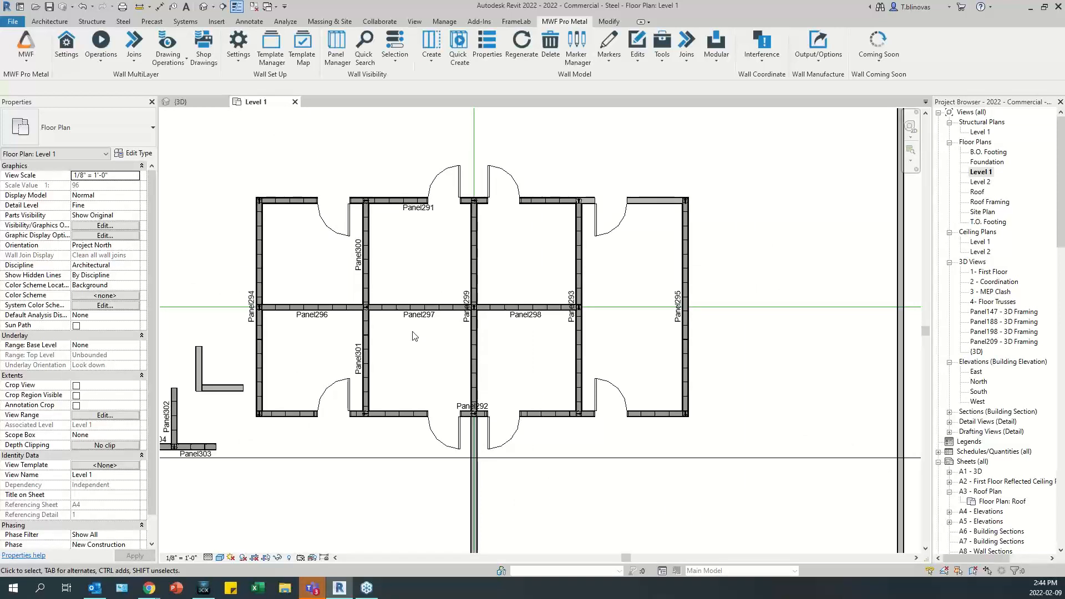
{"action": "middle_click_drag", "start_coordinate": [415, 335], "coordinate": [535, 359]}
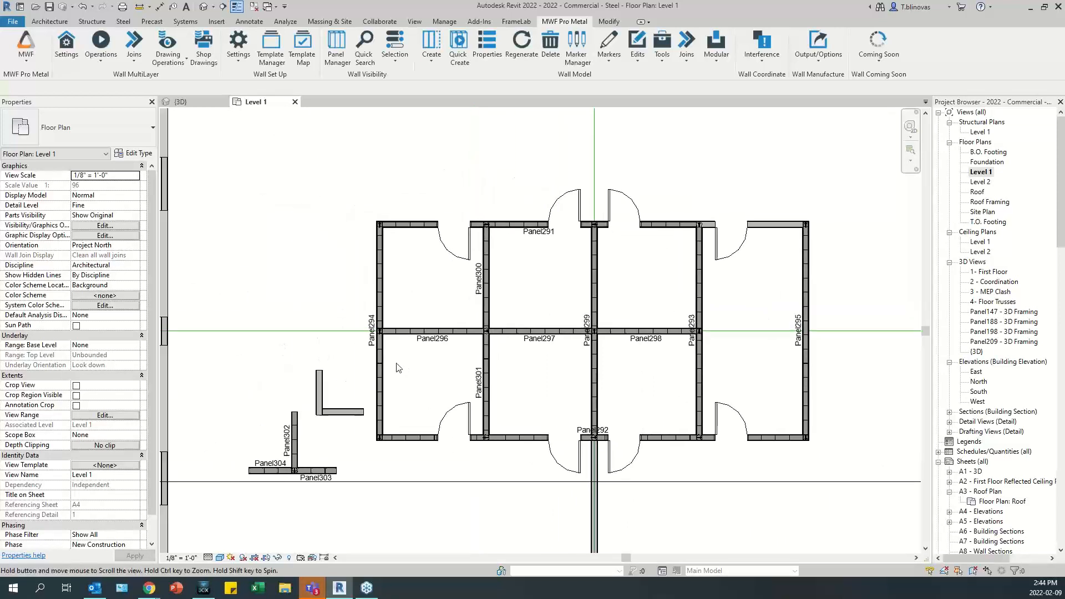
{"action": "left_click", "coordinate": [321, 386]}
{"action": "key", "text": "c"}
{"action": "key", "text": "s"}
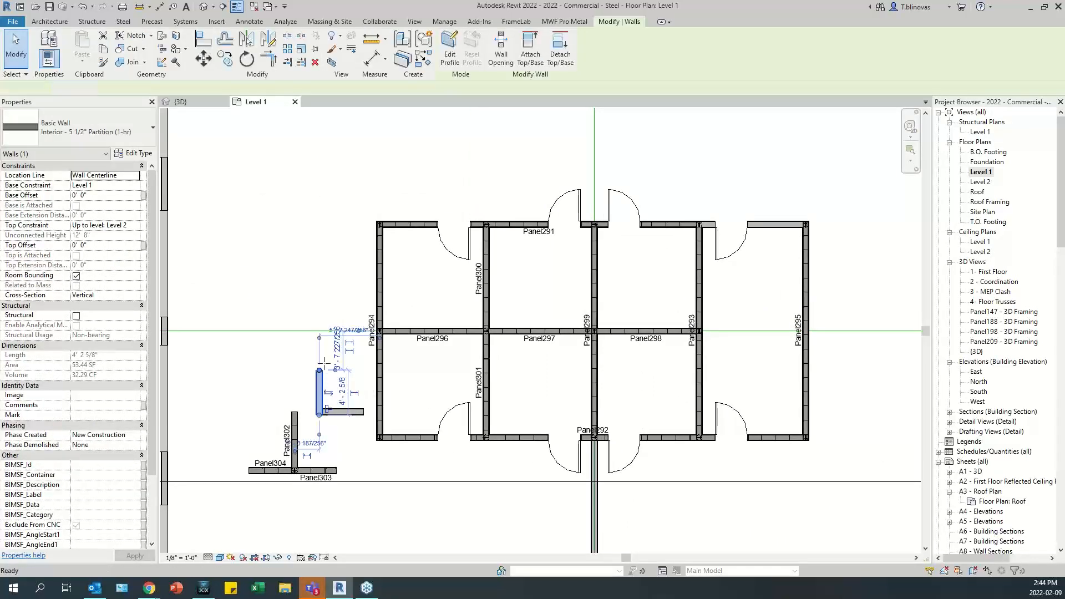
{"action": "scroll", "coordinate": [304, 294], "scroll_direction": "up", "scroll_amount": 5}
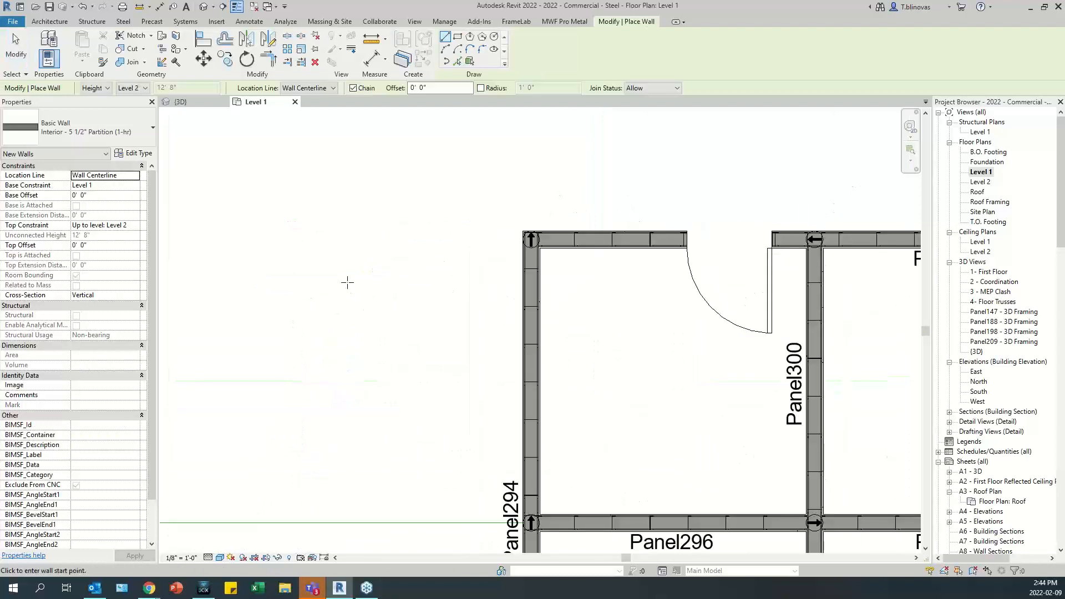
{"action": "left_click", "coordinate": [347, 283]}
{"action": "left_click", "coordinate": [347, 504]}
{"action": "key", "text": "Escape"}
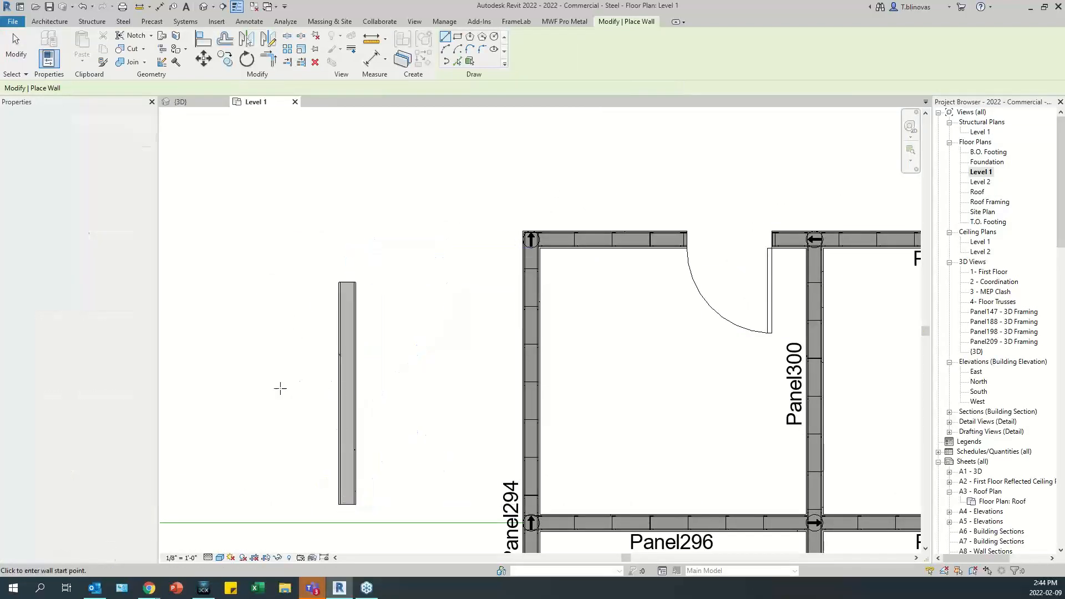
Draw a horizontal wall about 7 feet long crossing the middle of the new vertical wall, then end wall placement.
{"action": "left_click", "coordinate": [253, 390]}
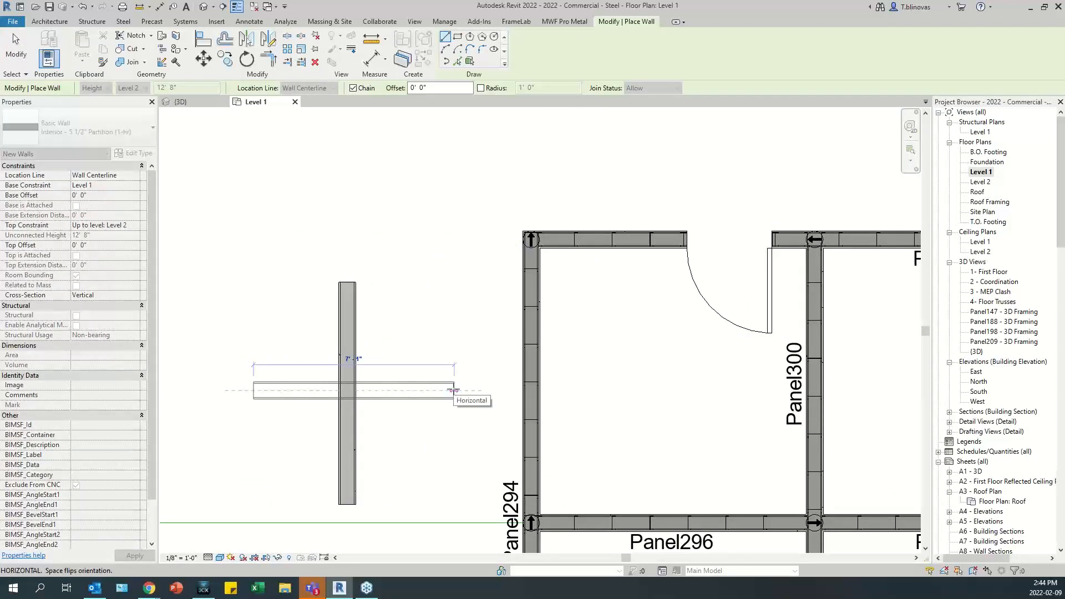
{"action": "left_click", "coordinate": [453, 390]}
{"action": "key", "text": "Escape"}
{"action": "key", "text": "Escape"}
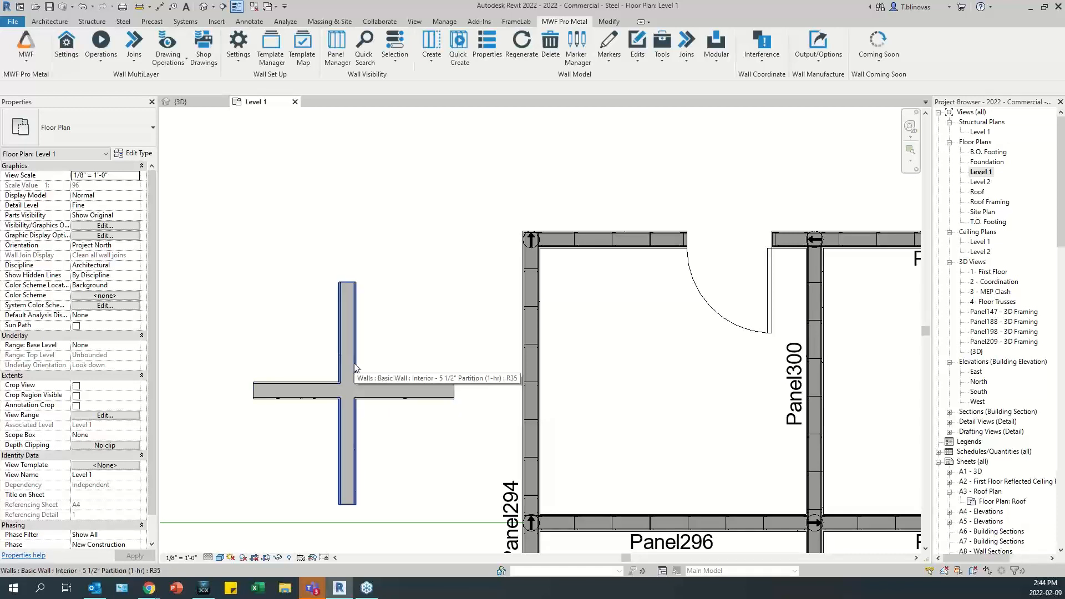
Shorten the new vertical wall by pulling its lower end up to the horizontal wall so the two form a T.
{"action": "left_click", "coordinate": [346, 488]}
{"action": "left_click_drag", "start_coordinate": [346, 504], "coordinate": [360, 417]}
{"action": "scroll", "coordinate": [352, 404], "scroll_direction": "up", "scroll_amount": 5}
{"action": "scroll", "coordinate": [351, 406], "scroll_direction": "up", "scroll_amount": 3}
{"action": "scroll", "coordinate": [356, 446], "scroll_direction": "down", "scroll_amount": 5}
{"action": "left_click", "coordinate": [358, 449]}
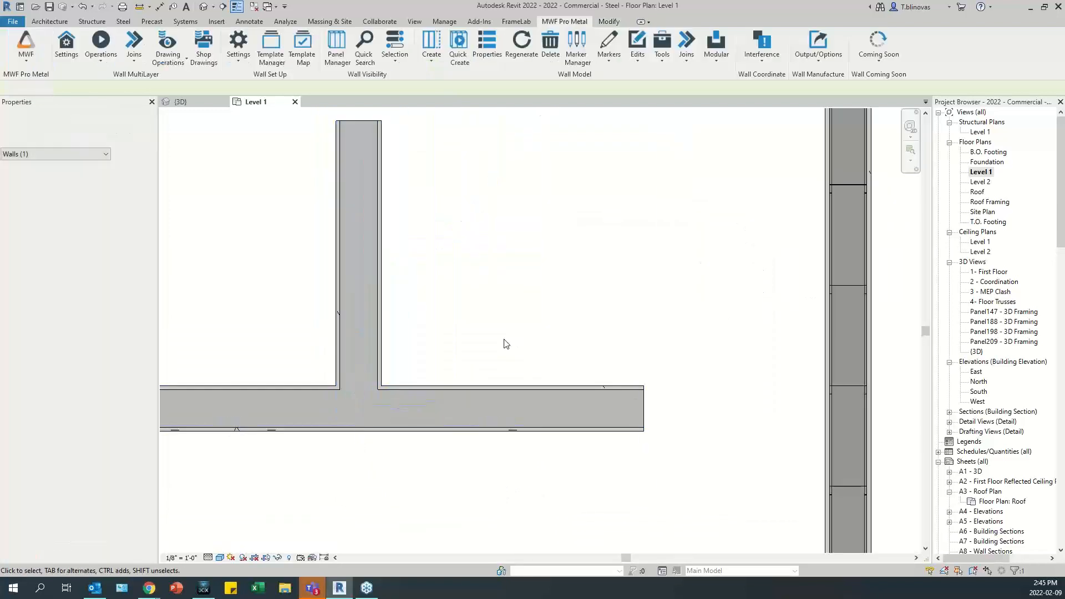
Preview the LGS T-ANY SIMPLE A and LGS T-ANY TYPICAL A join definitions for the T-shaped walls, then close without applying one.
{"action": "scroll", "coordinate": [427, 359], "scroll_direction": "down", "scroll_amount": 4}
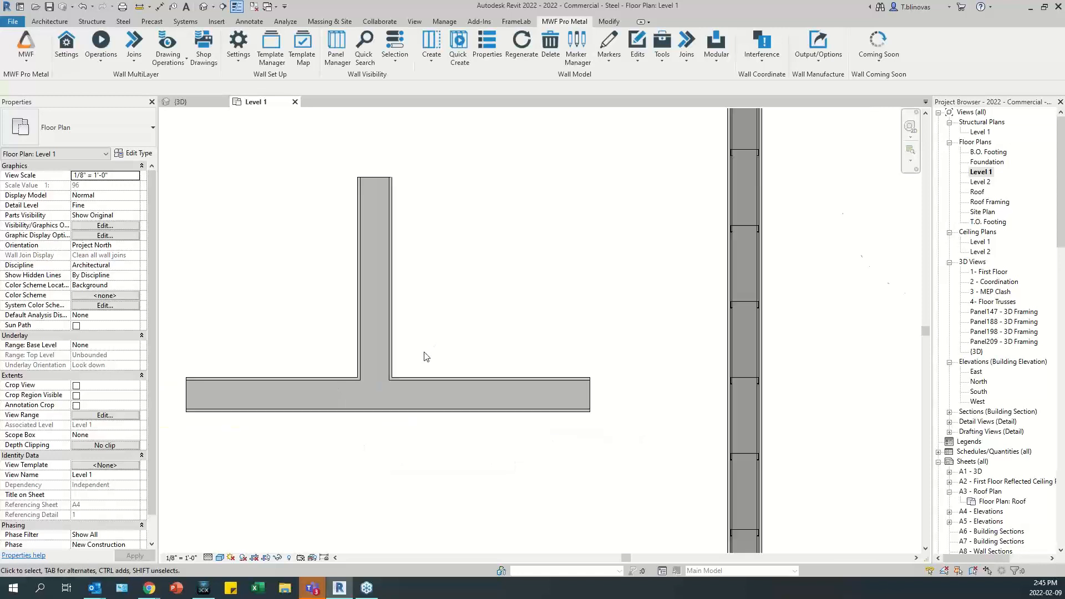
{"action": "left_click_drag", "start_coordinate": [446, 321], "coordinate": [353, 436]}
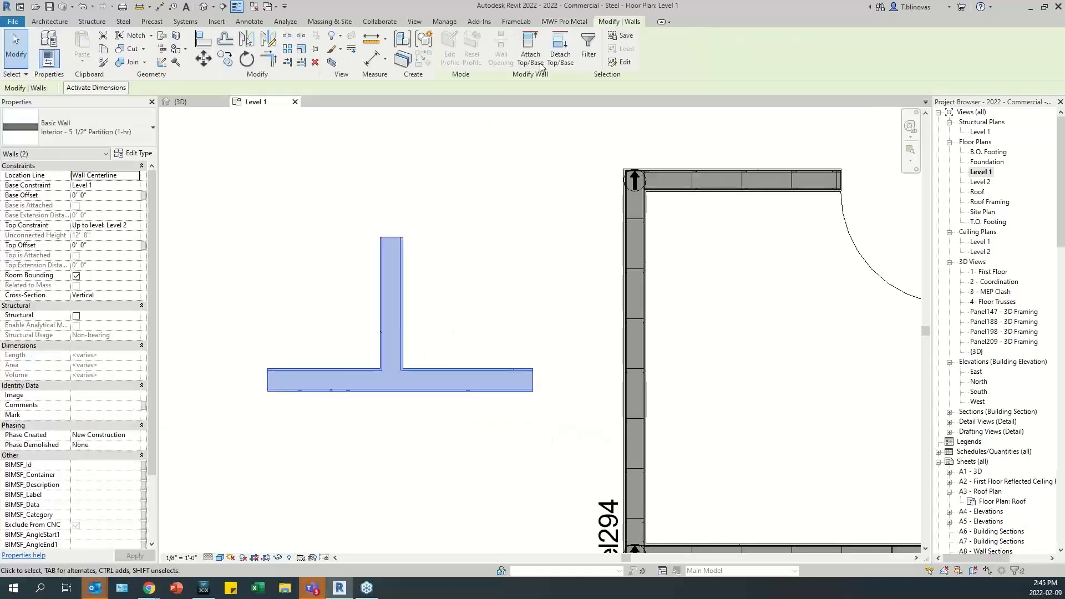
{"action": "left_click", "coordinate": [564, 21]}
{"action": "left_click", "coordinate": [686, 50]}
{"action": "left_click", "coordinate": [646, 88]}
{"action": "left_click", "coordinate": [332, 138]}
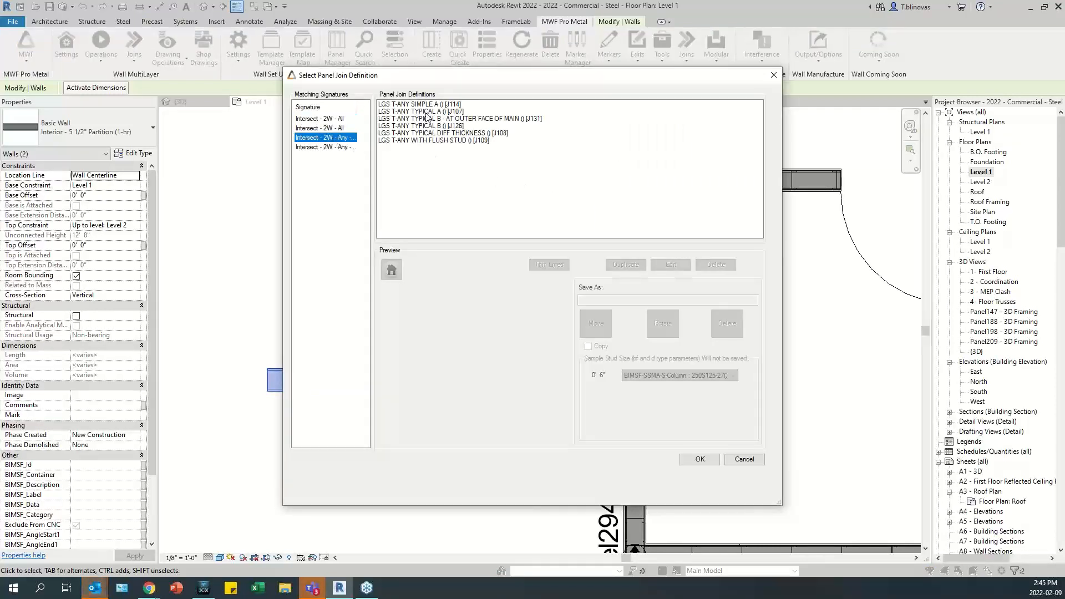
{"action": "left_click", "coordinate": [448, 105]}
{"action": "left_click", "coordinate": [429, 112]}
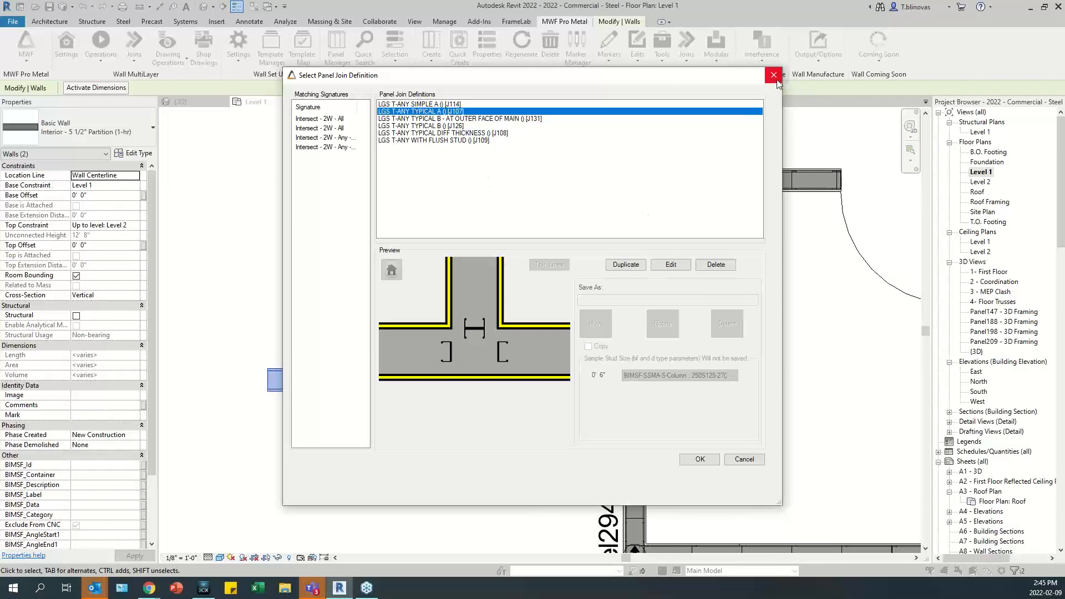
{"action": "left_click_drag", "start_coordinate": [750, 78], "coordinate": [613, 99]}
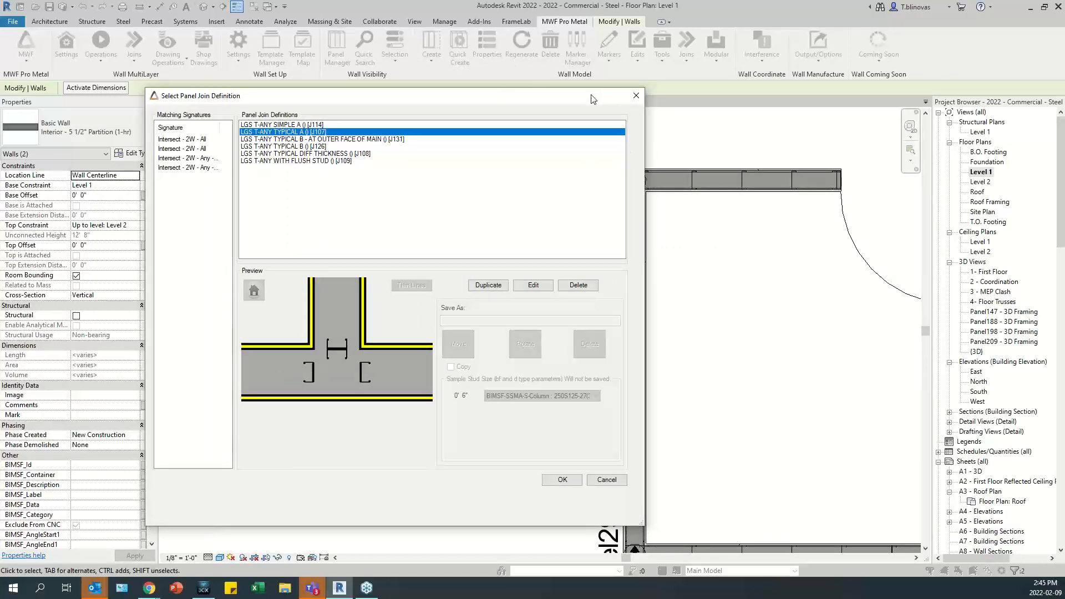
{"action": "left_click_drag", "start_coordinate": [592, 99], "coordinate": [657, 69]}
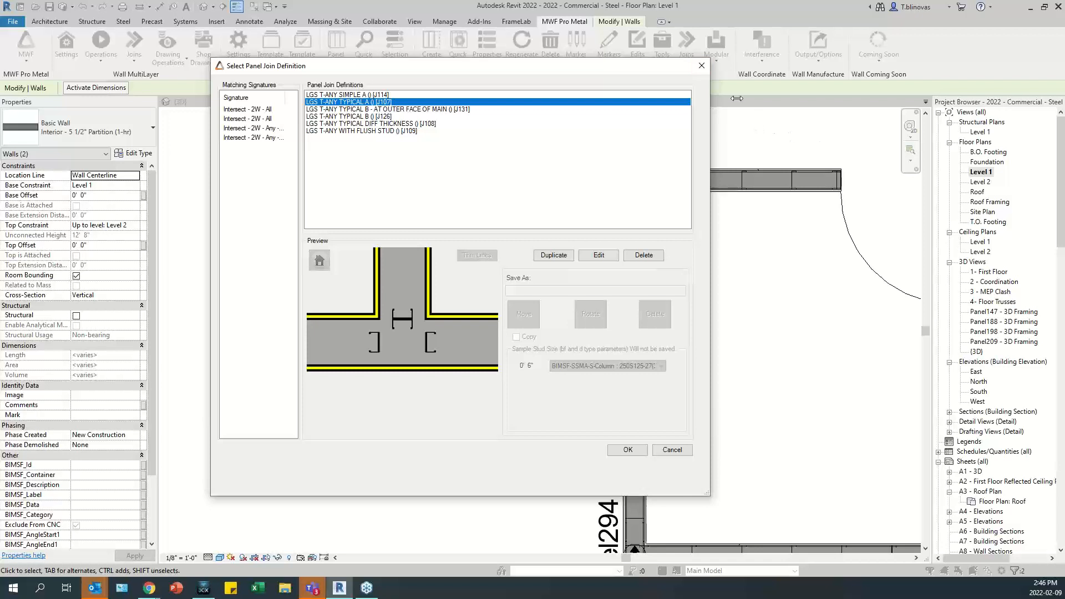
{"action": "left_click", "coordinate": [700, 66]}
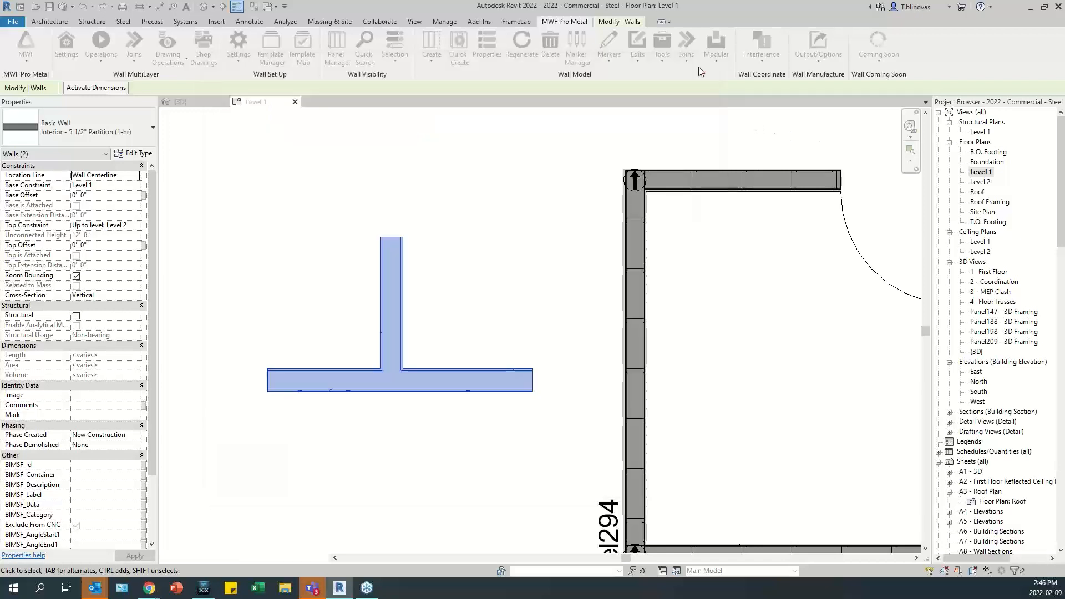
{"action": "left_click", "coordinate": [560, 350]}
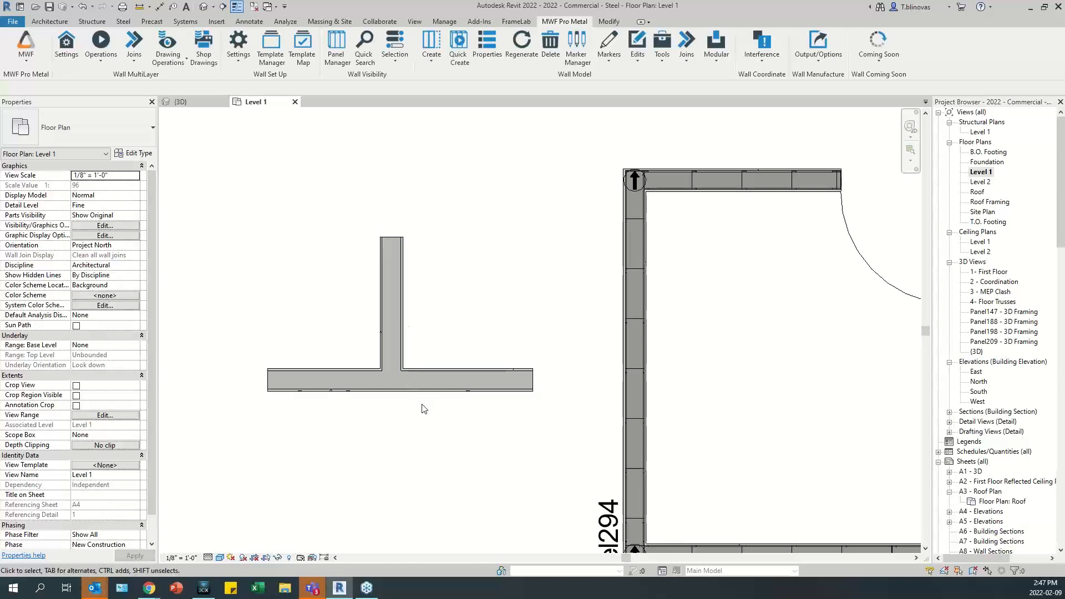
{"action": "left_click_drag", "start_coordinate": [427, 413], "coordinate": [344, 357]}
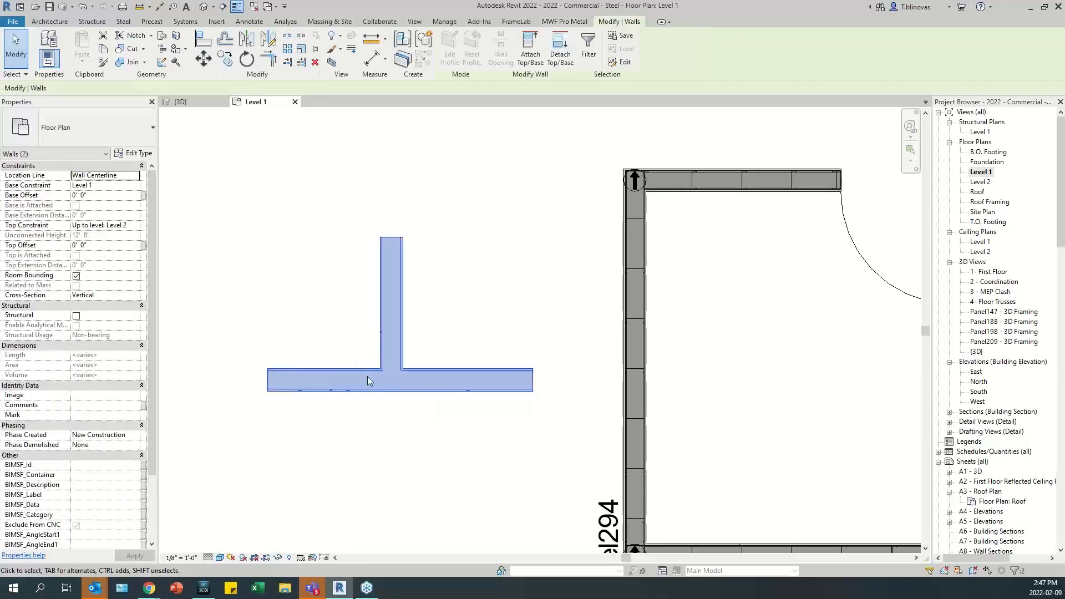
{"action": "left_click", "coordinate": [273, 294]}
{"action": "scroll", "coordinate": [266, 286], "scroll_direction": "down", "scroll_amount": 5}
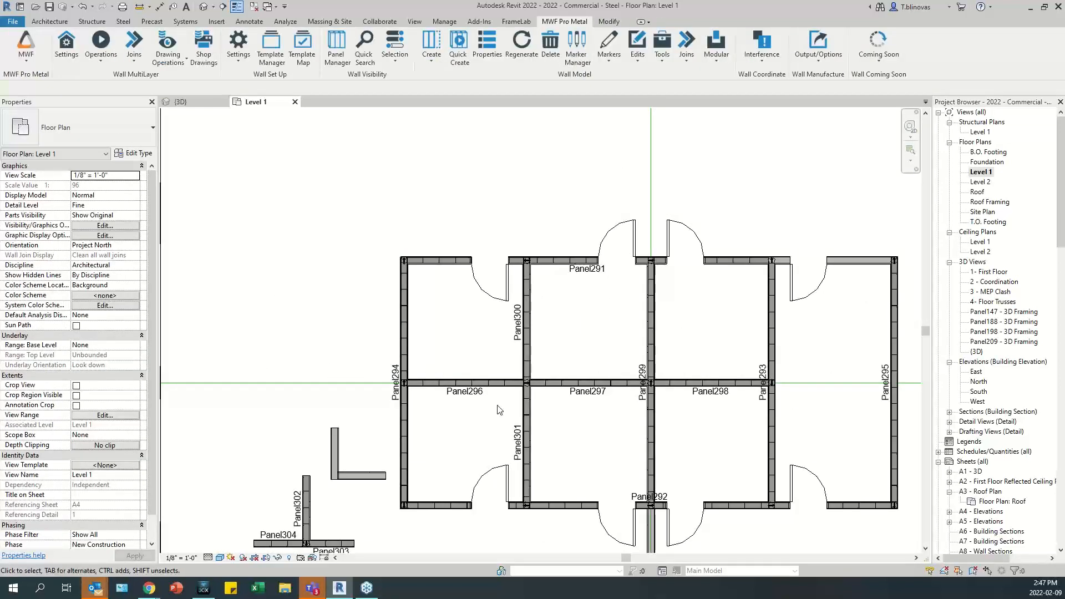
{"action": "middle_click_drag", "start_coordinate": [506, 414], "coordinate": [451, 364]}
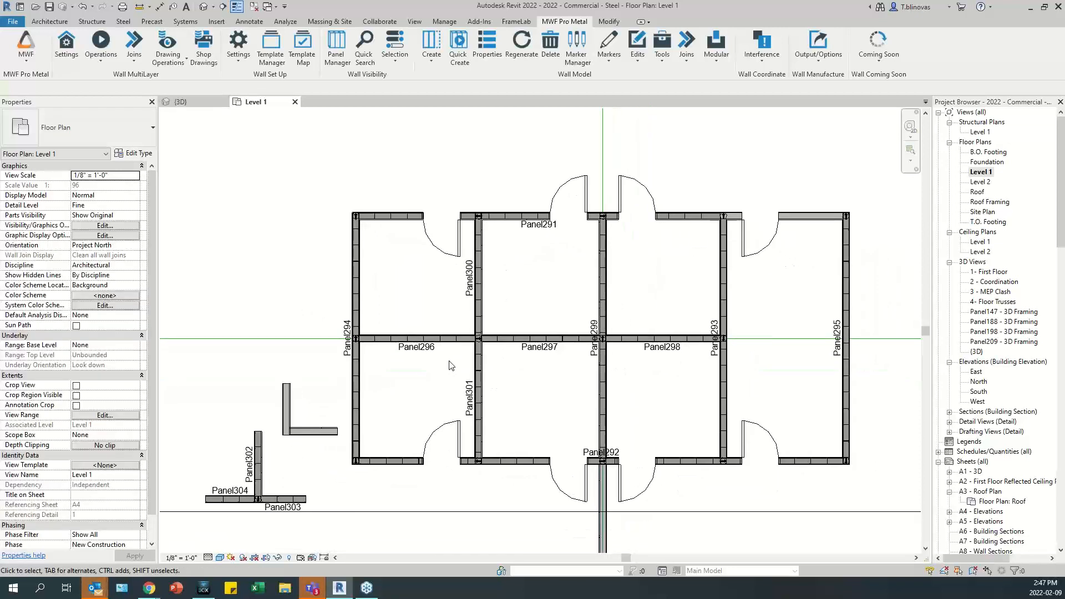